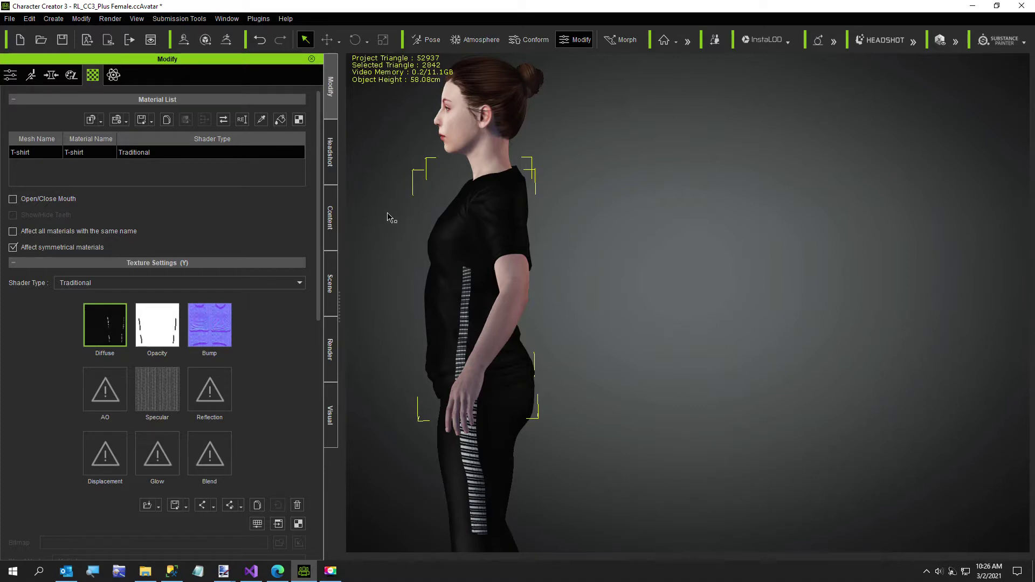
Start a new project and discard the current one without saving
left_click(5, 23)
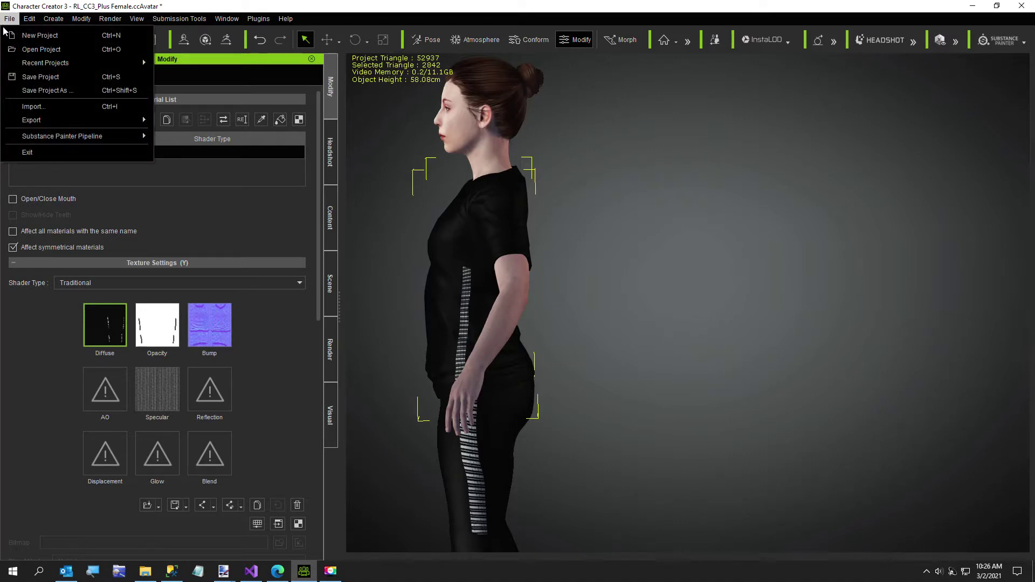
left_click(16, 35)
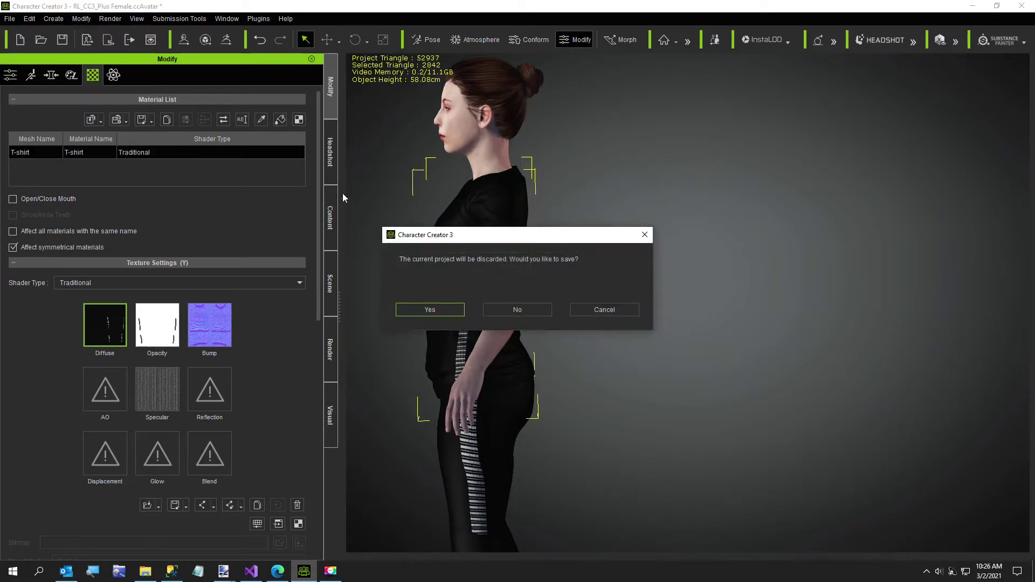
left_click(528, 311)
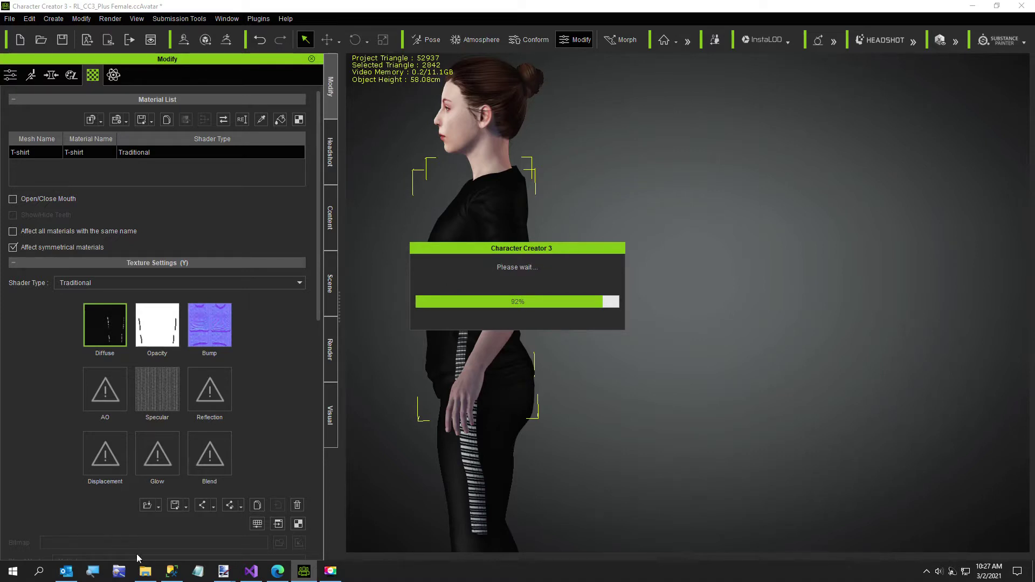
Switch to File Explorer, delete all files from the C:\Temp folder, and return to Character Creator 3
mouse_move(139, 574)
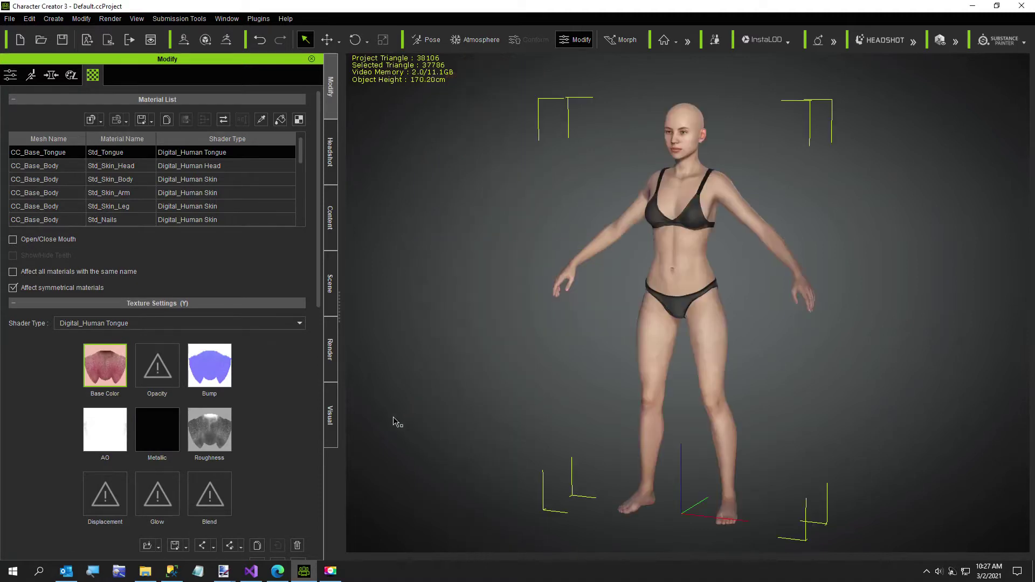
left_click(145, 570)
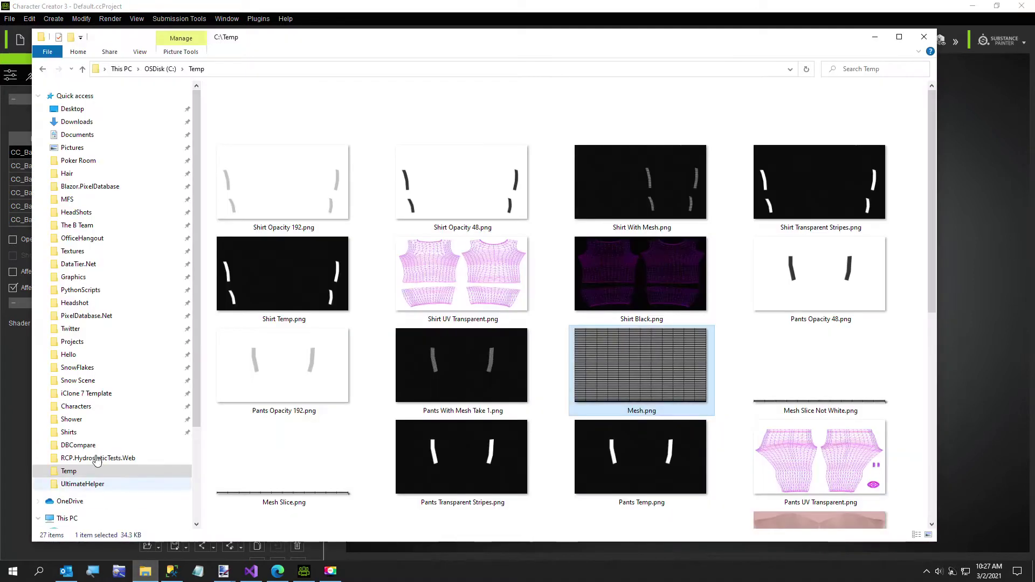
left_click(69, 471)
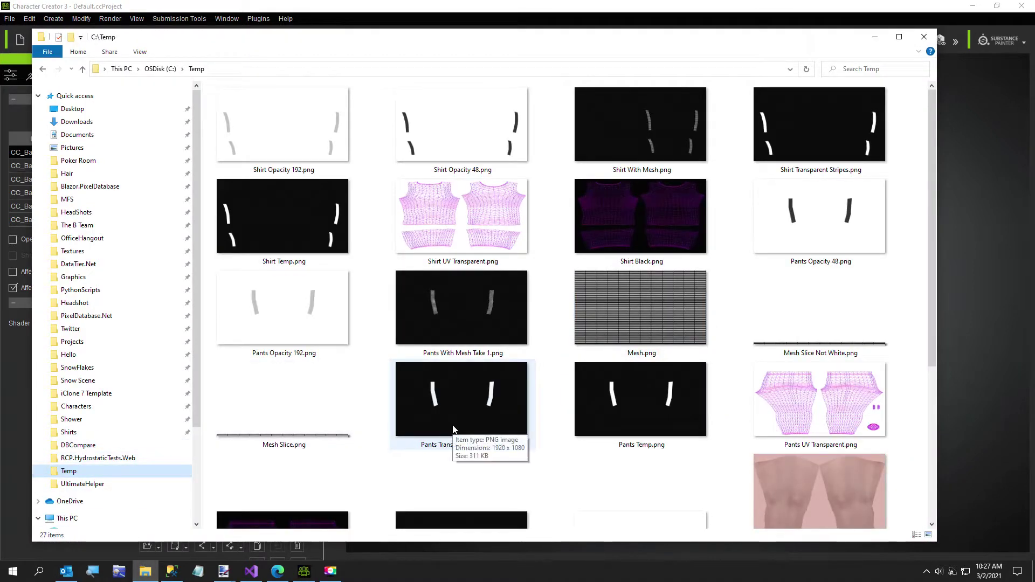
key("ctrl+a")
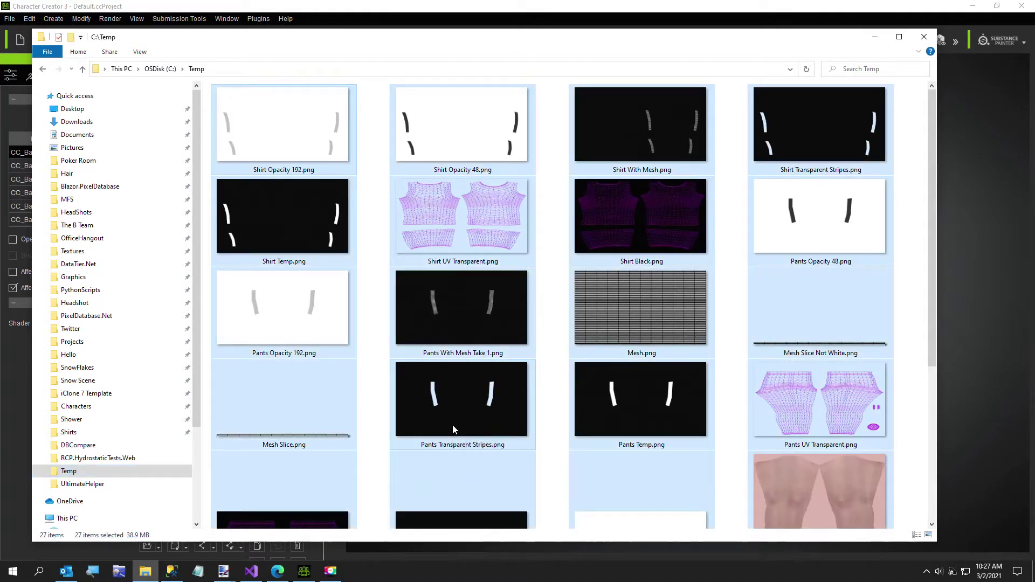
key("Delete")
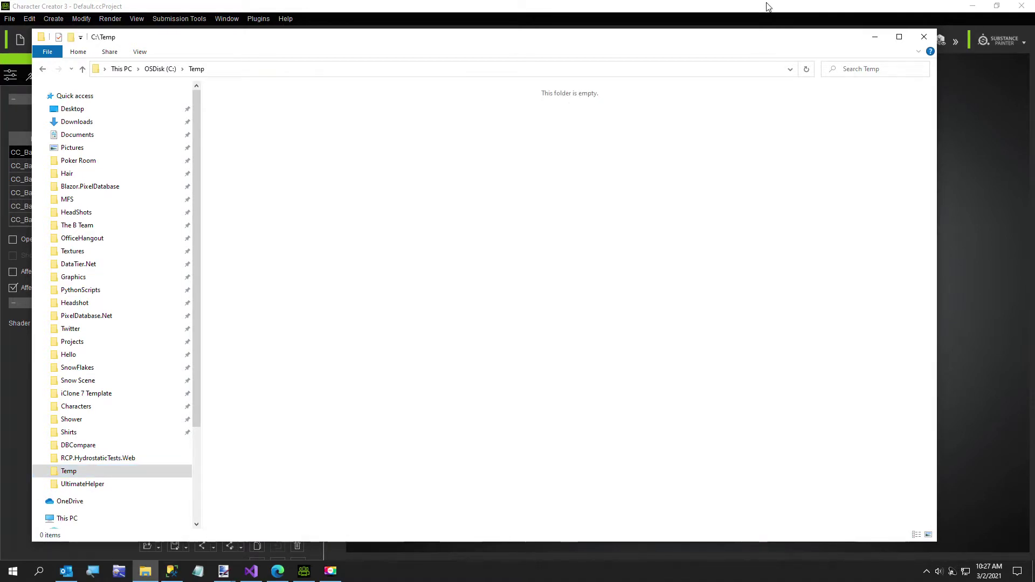
left_click(868, 36)
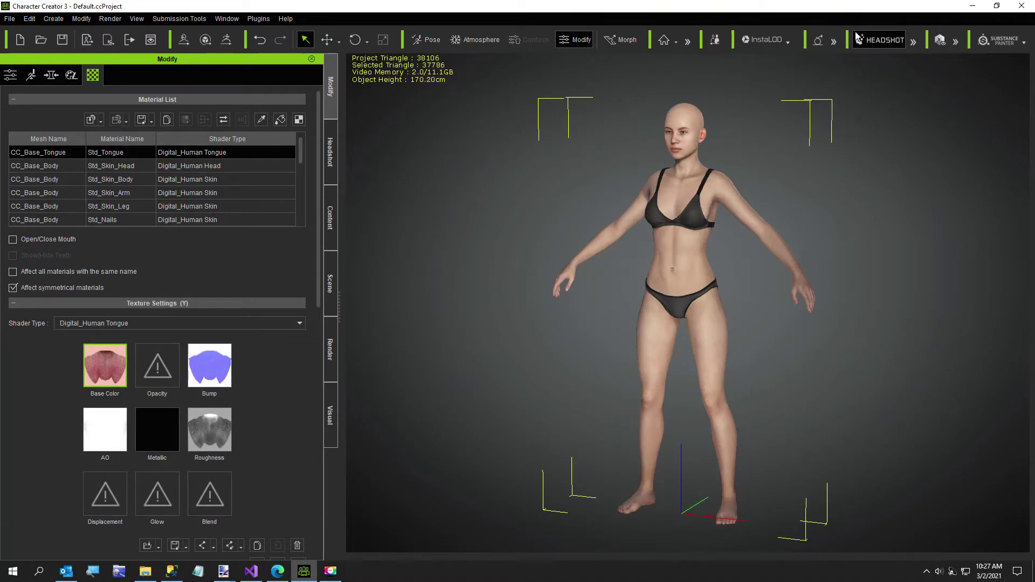
Generate a Pro Headshot character from Woman in bra.jpg with the Female body type and Clean Soft skin type
left_click(331, 158)
left_click(262, 325)
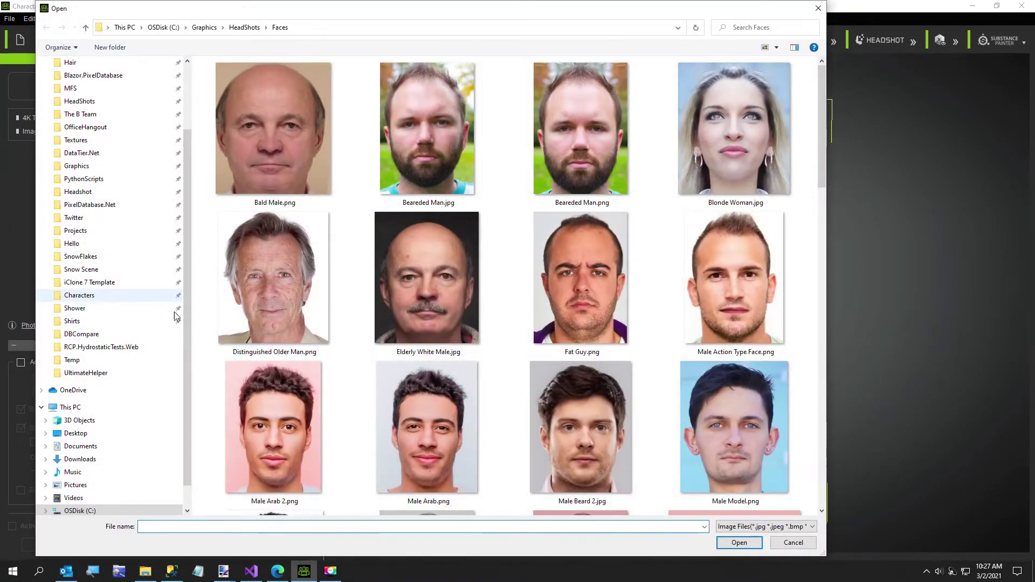
scroll(654, 301, "down", 10)
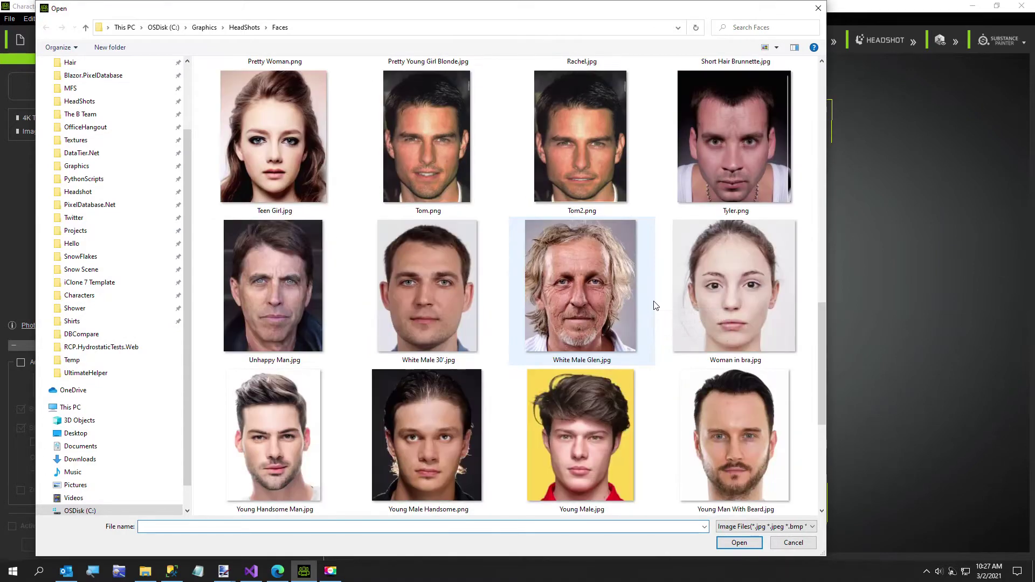
double_click(707, 329)
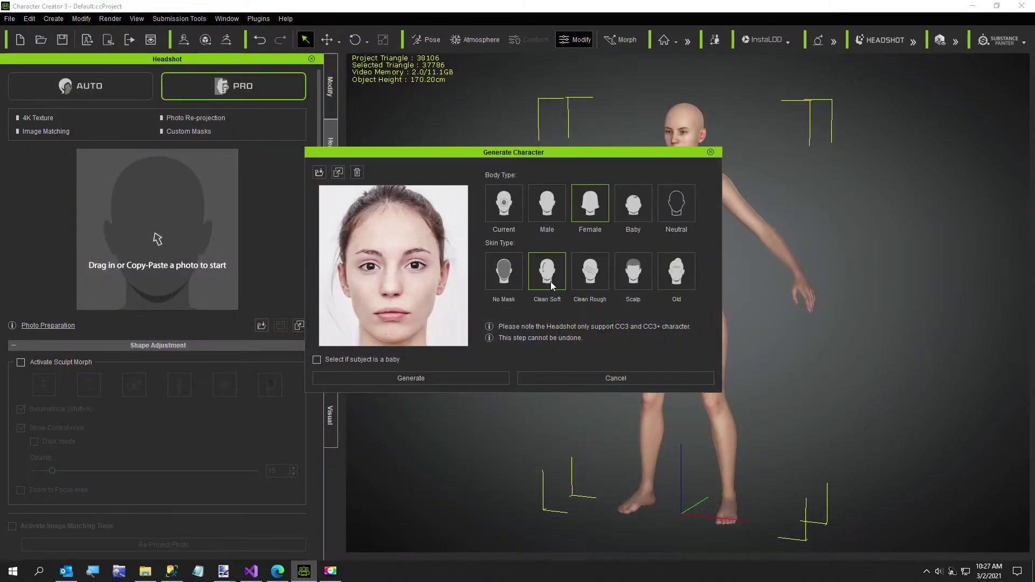
left_click(397, 379)
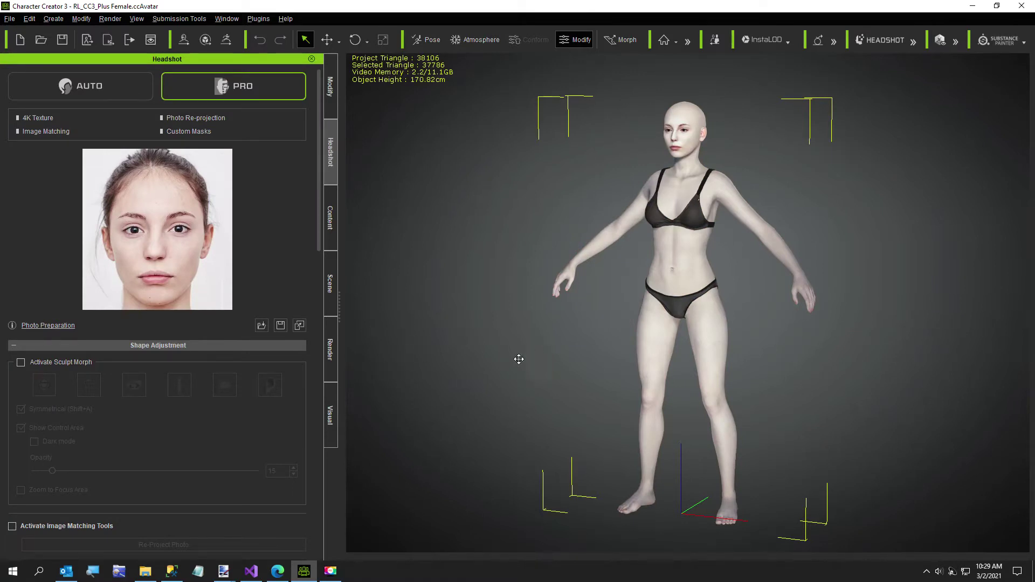
Activate the Skin editor for the generated character and keep the modified material and texture settings
middle_click_drag(519, 357, 393, 416)
scroll(593, 432, "up", 3)
scroll(555, 428, "up", 5)
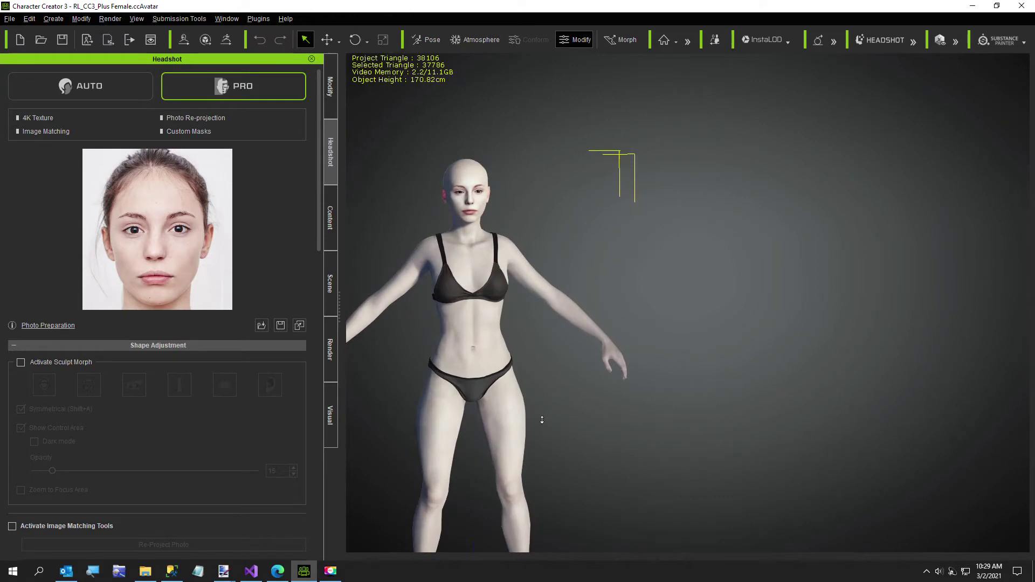
middle_click_drag(485, 435, 561, 415)
scroll(561, 415, "down", 2)
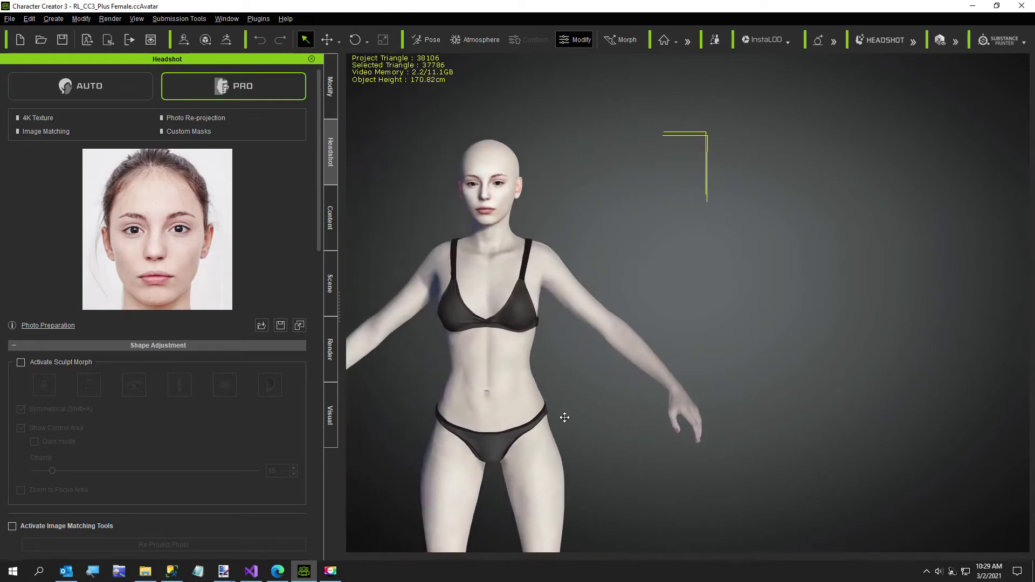
left_click(329, 92)
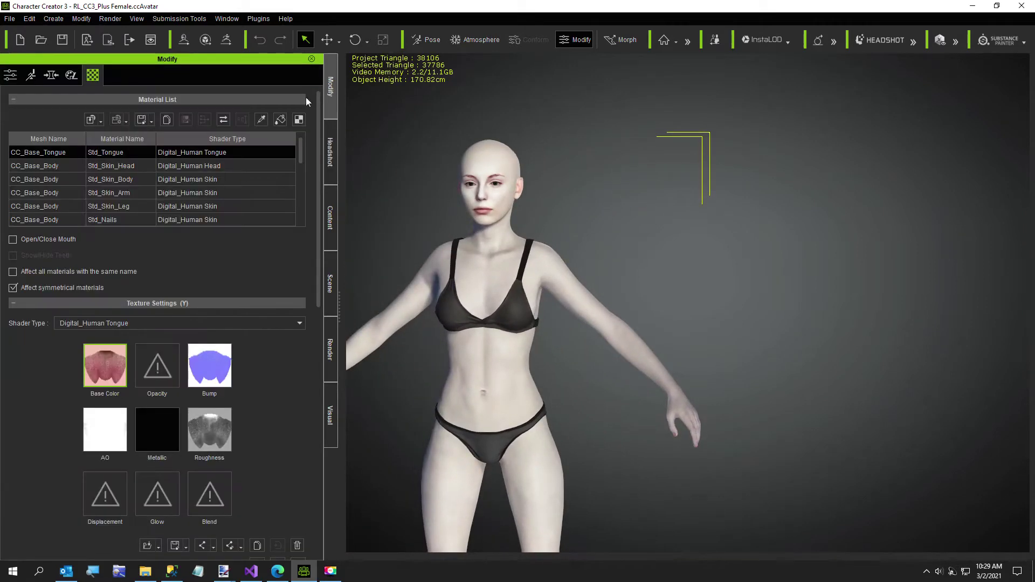
left_click(326, 293)
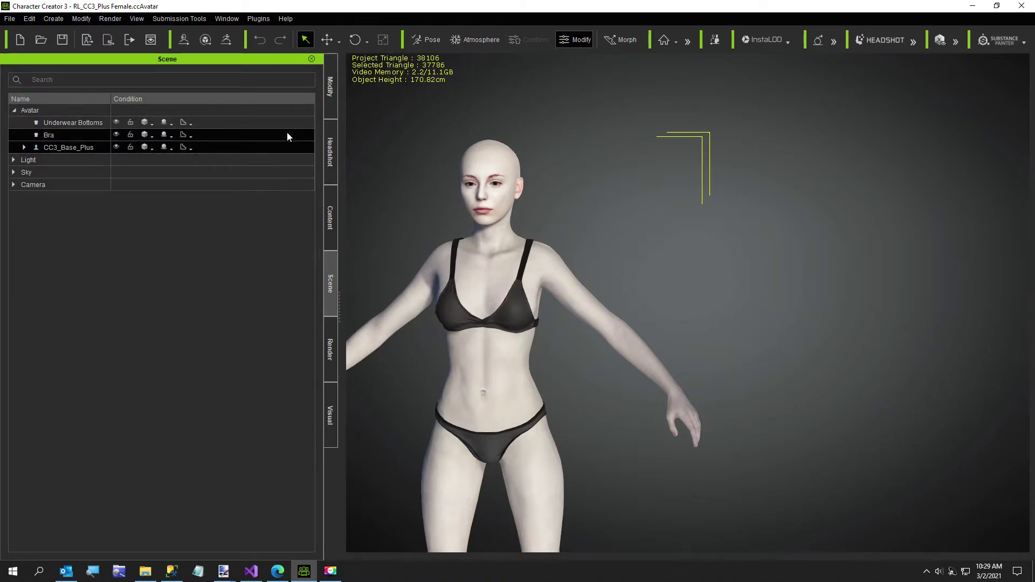
left_click(329, 87)
left_click(70, 77)
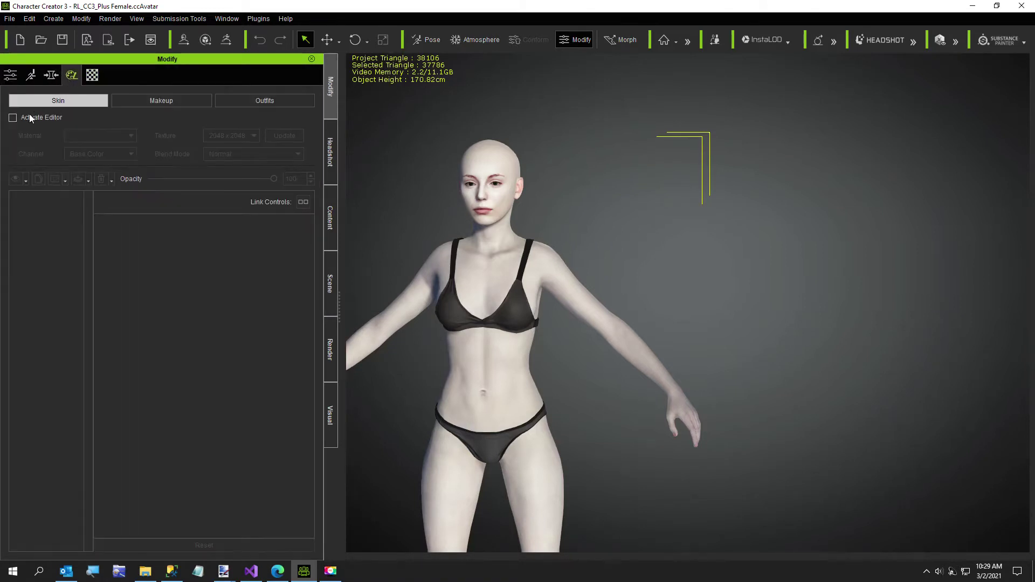
left_click(12, 117)
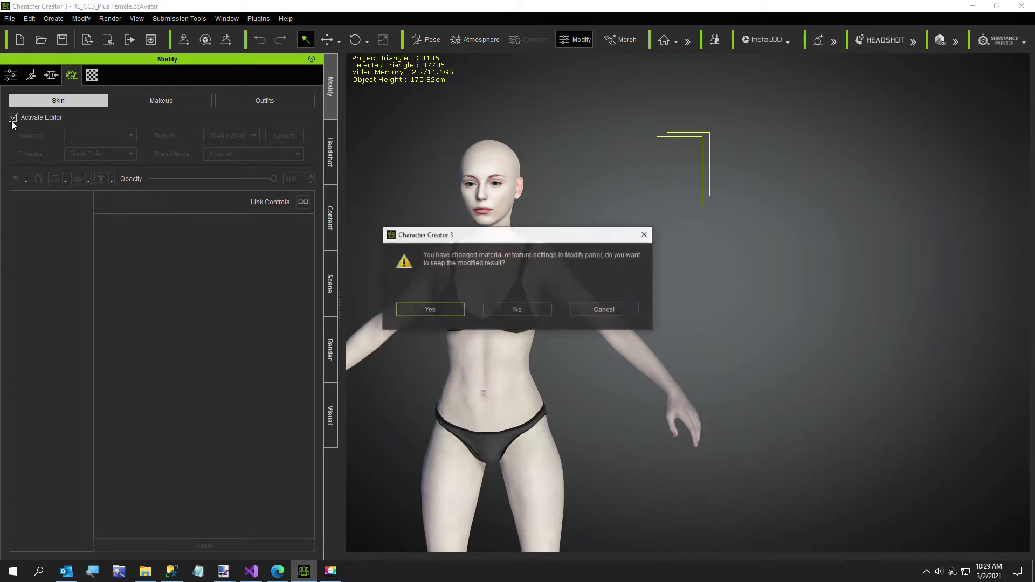
left_click(425, 311)
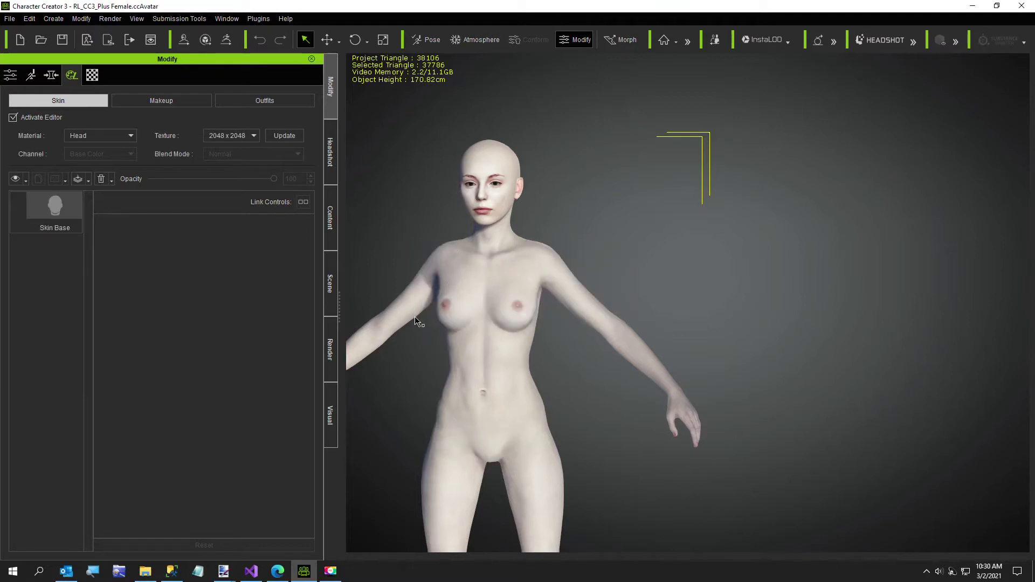
Save the Base Color texture of the Head material's Skin Base layer as a PNG named Head in the Temp folder
left_click(55, 209)
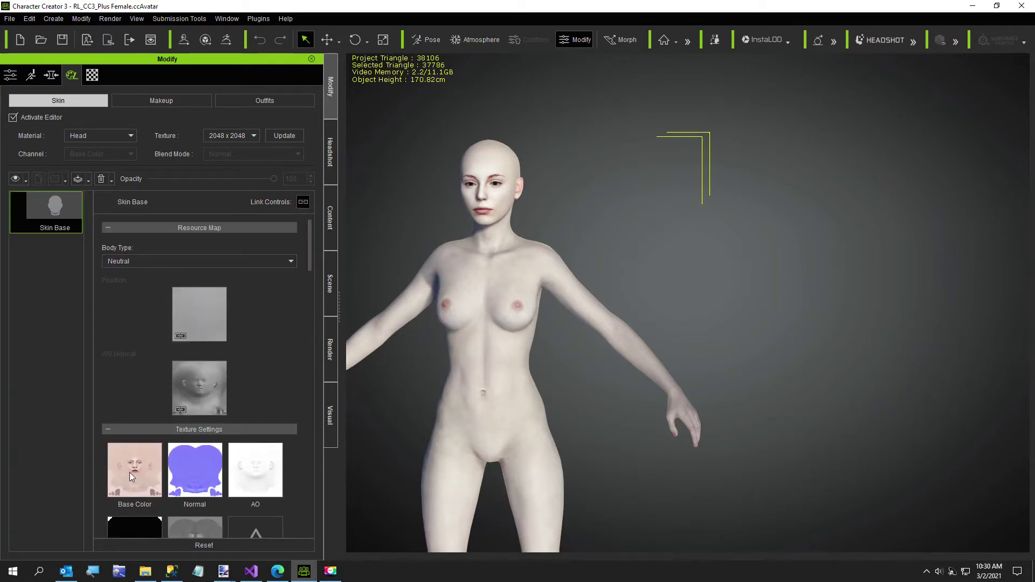
right_click(130, 472)
left_click(147, 494)
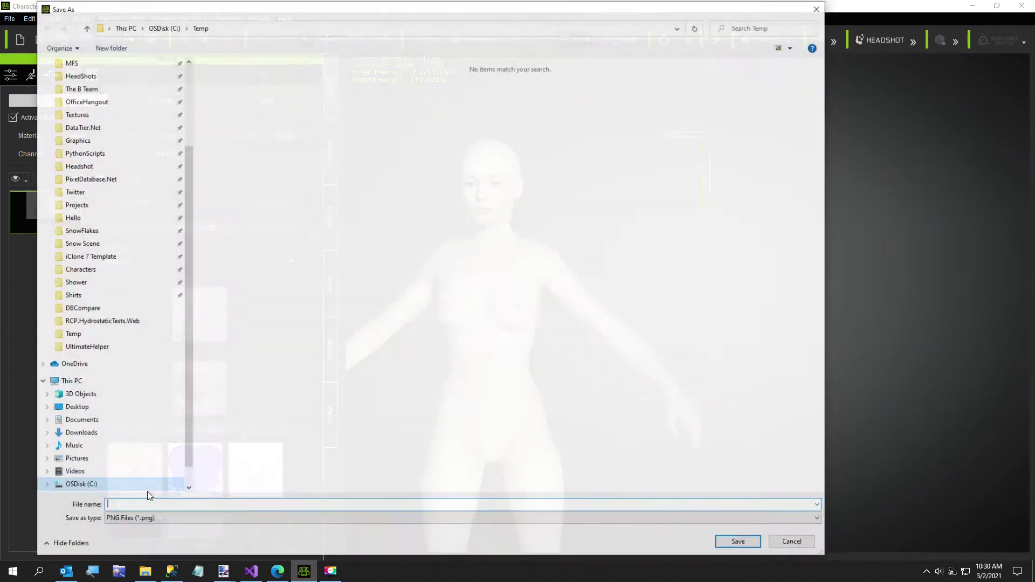
type("Hea")
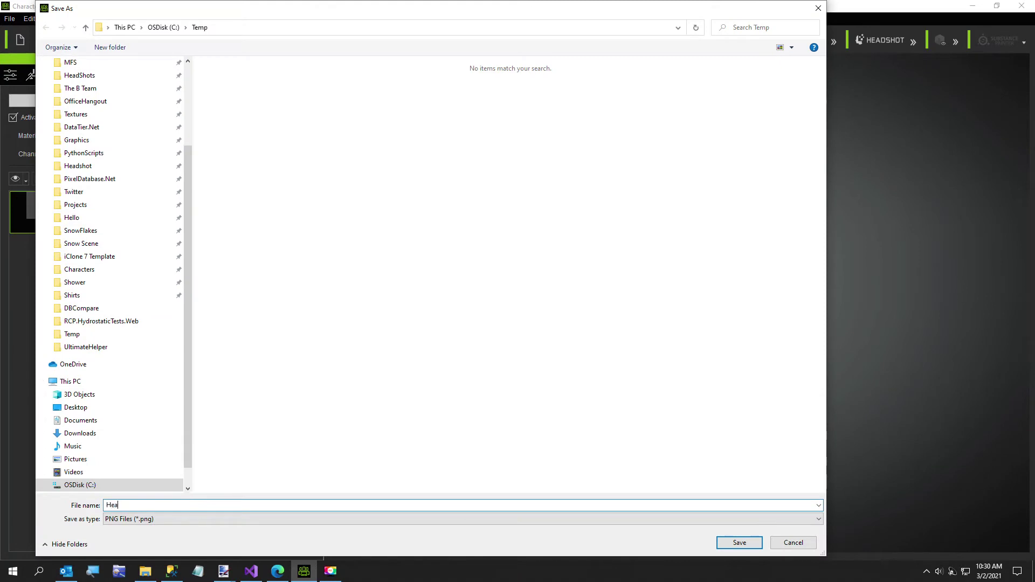
type("d")
key("Return")
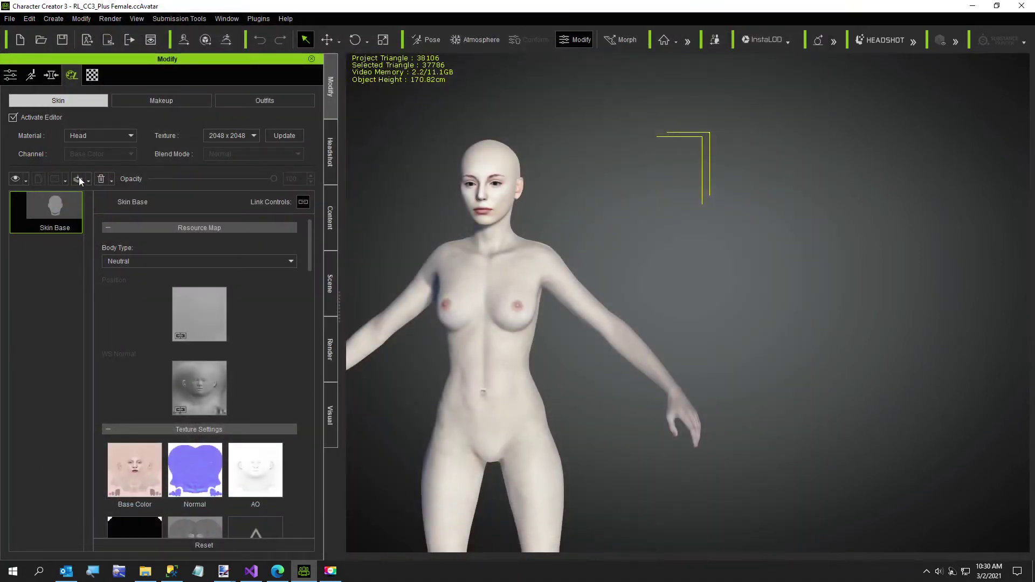
Save the Base Color texture of the Body material's Skin Base layer as a PNG named Body in the Temp folder
left_click(80, 136)
left_click(80, 151)
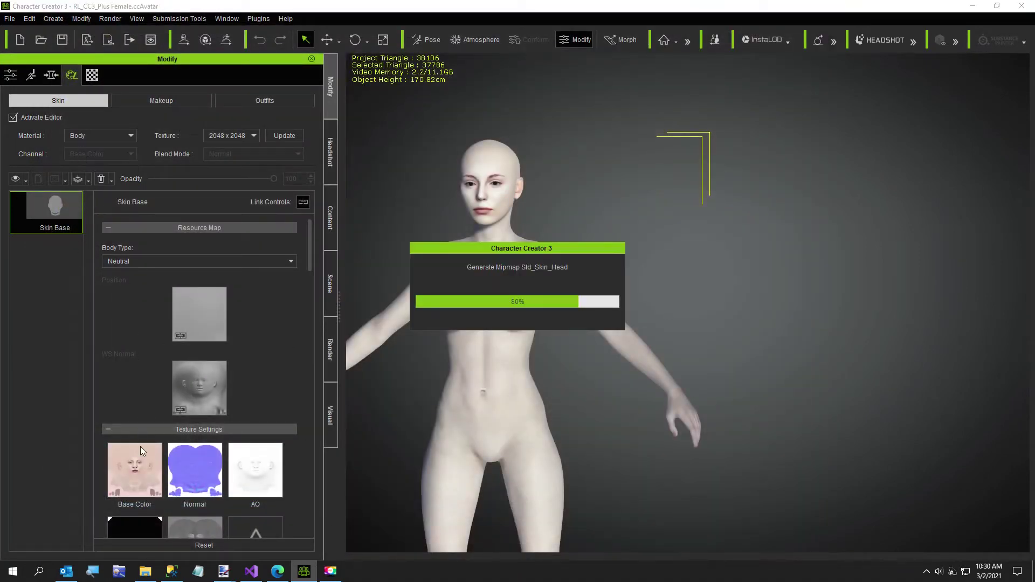
left_click(52, 207)
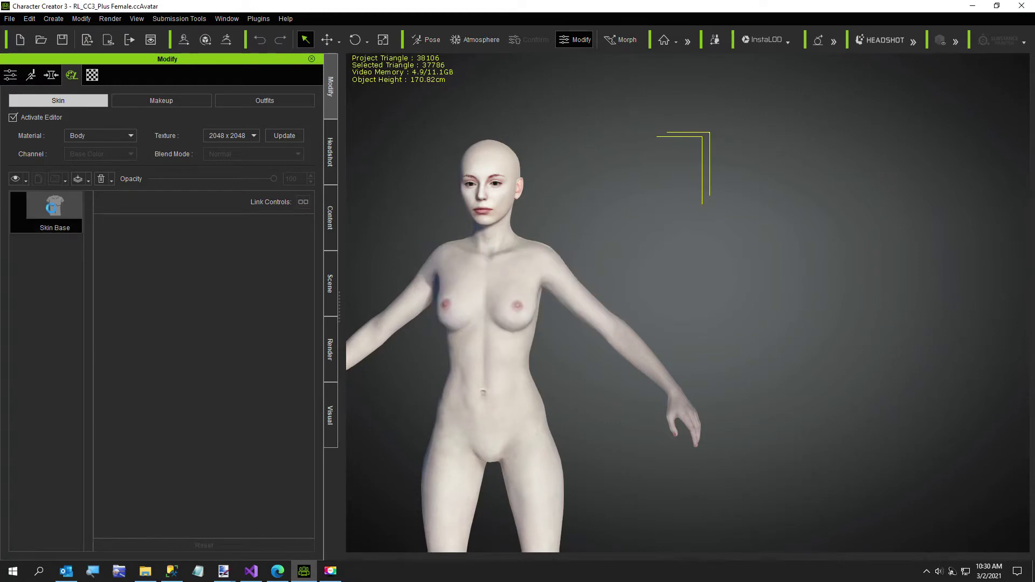
right_click(122, 470)
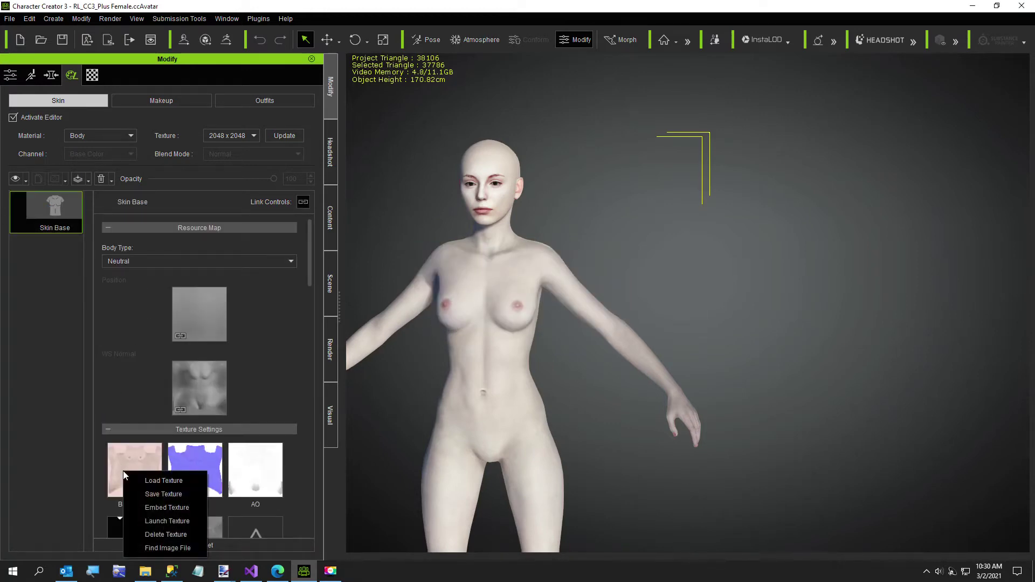
left_click(143, 493)
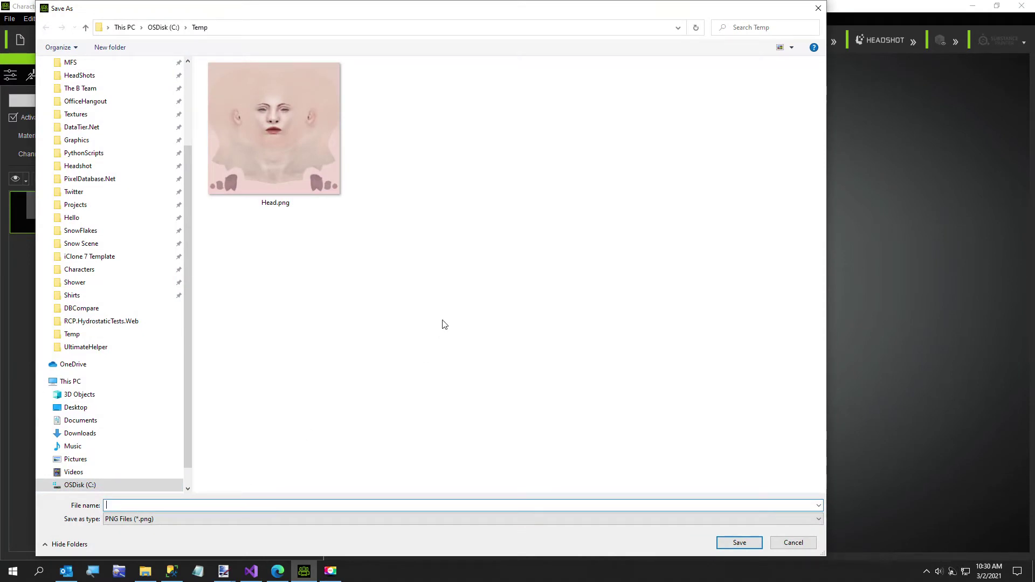
key("Return")
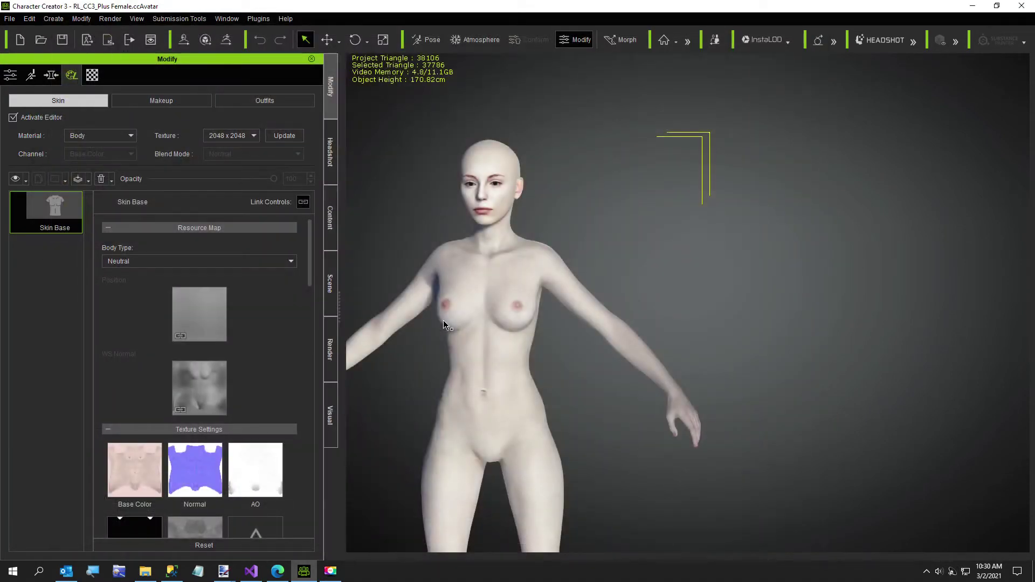
Save the Base Color texture of the Arm material's Skin Base layer as a PNG named Arm in the Temp folder
left_click(76, 137)
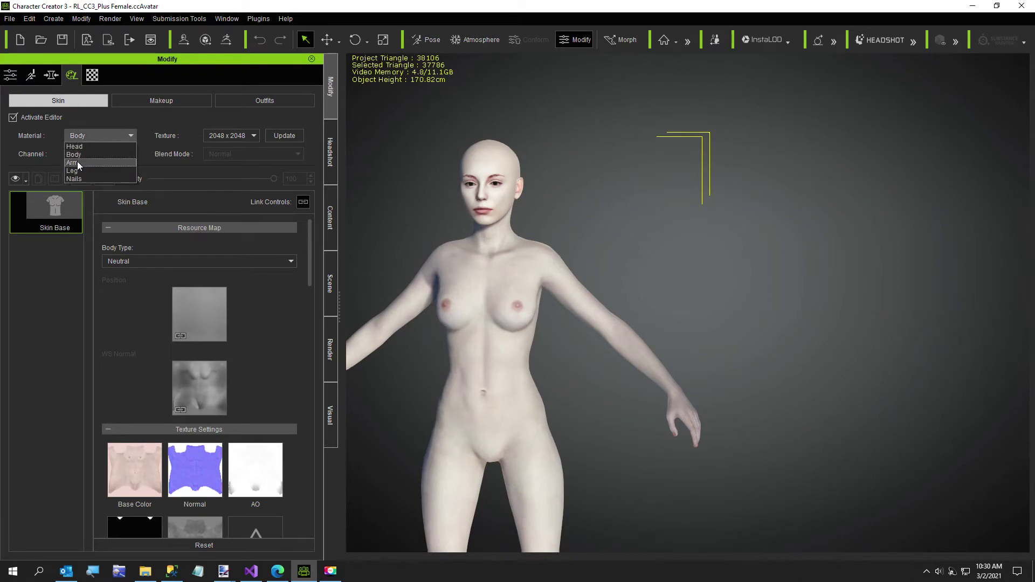
left_click(76, 159)
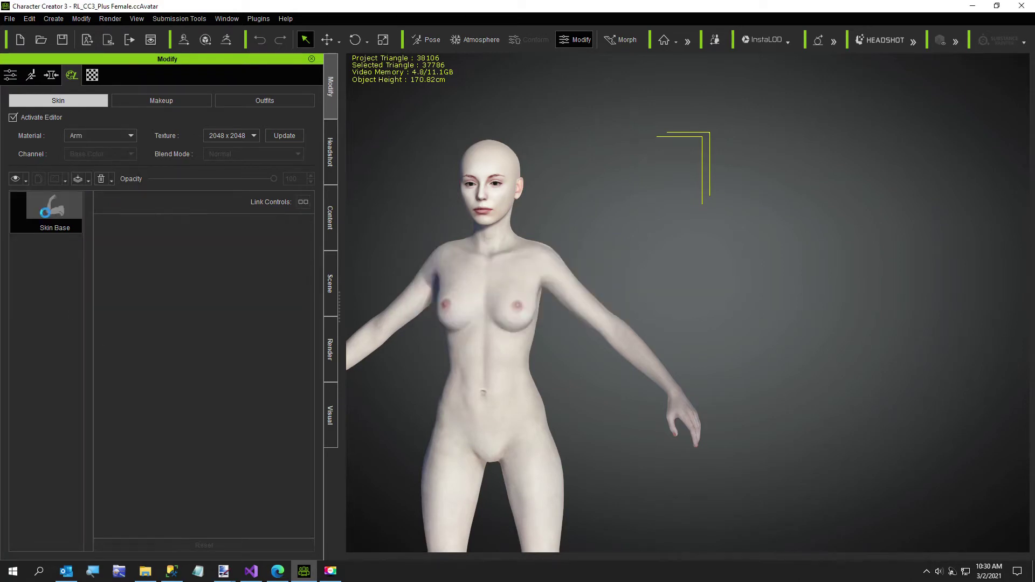
right_click(139, 458)
left_click(151, 476)
type("Arm")
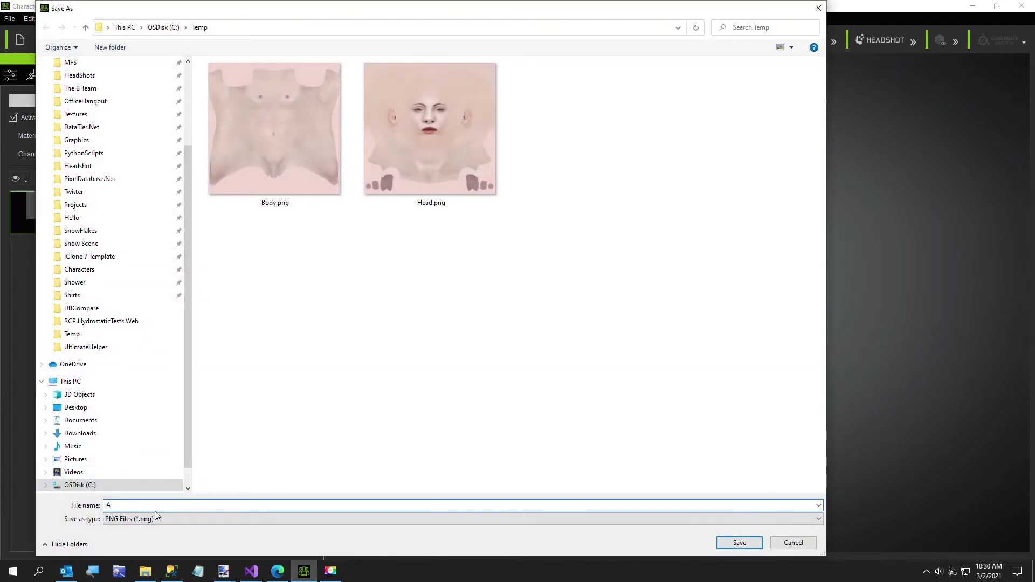
key("Return")
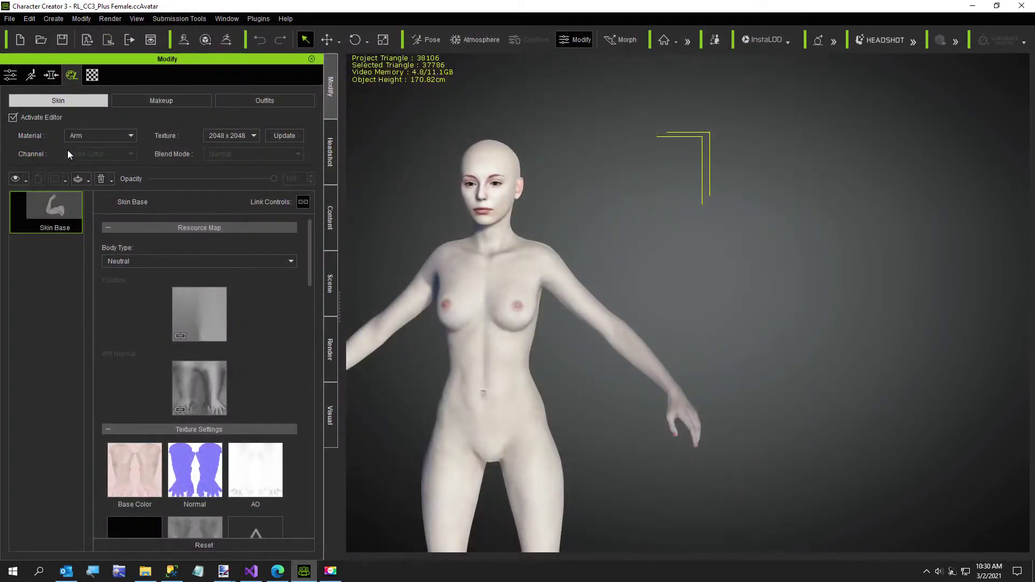
Save the Base Color texture of the Leg material's Skin Base layer as a PNG named Legs in the Temp folder
left_click(76, 138)
left_click(69, 171)
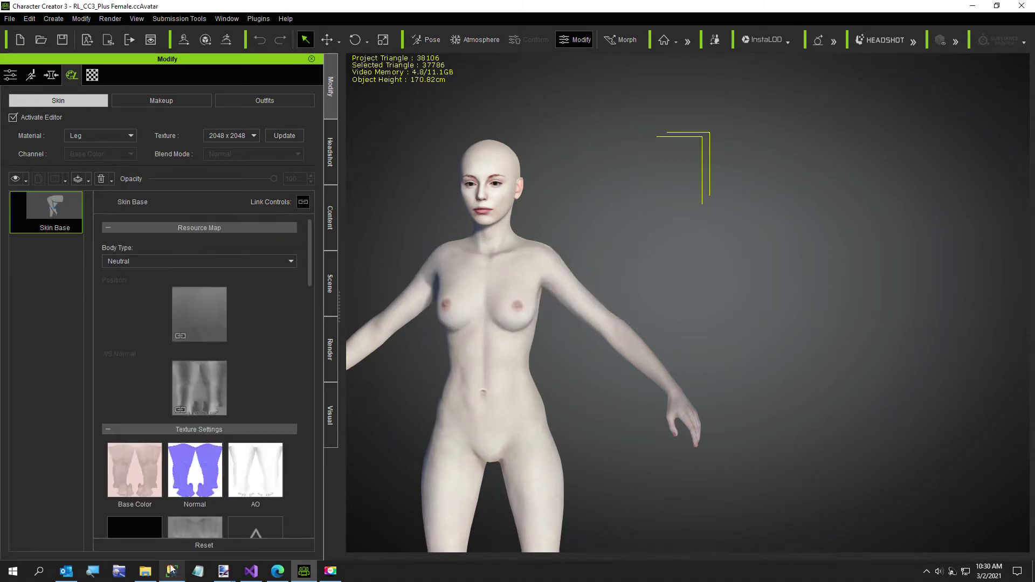
right_click(135, 487)
left_click(161, 513)
type("Legs")
key("Return")
Switch to PixelDatabase.Net, close the current image and open Arms.png from the Temp folder
left_click(277, 571)
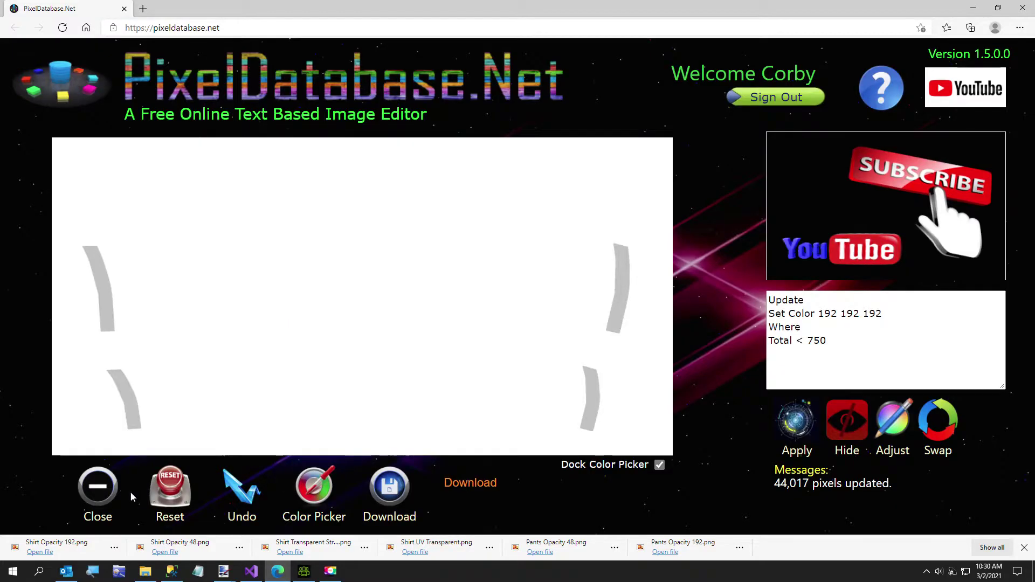
left_click(103, 485)
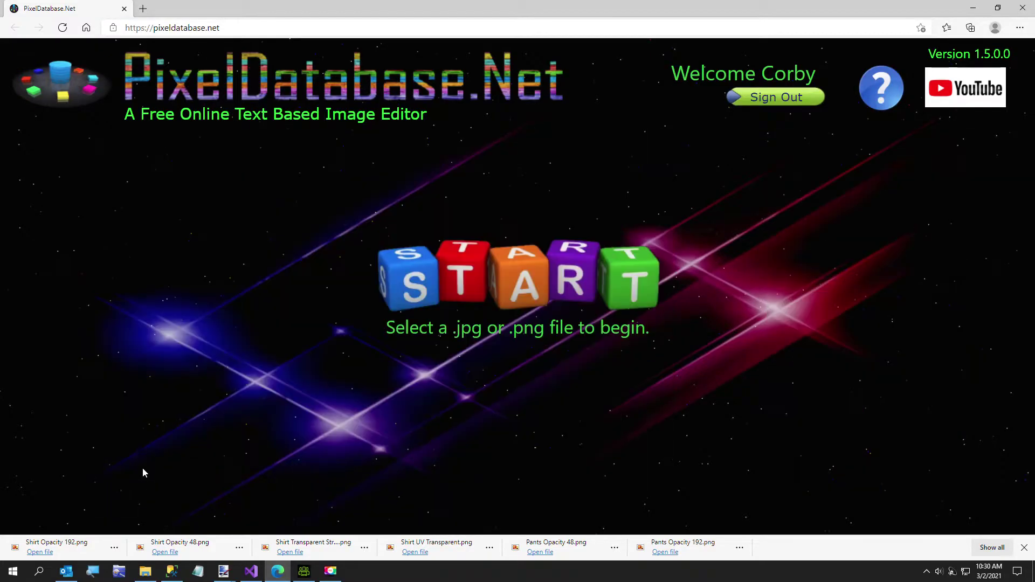
left_click(1024, 547)
left_click(470, 297)
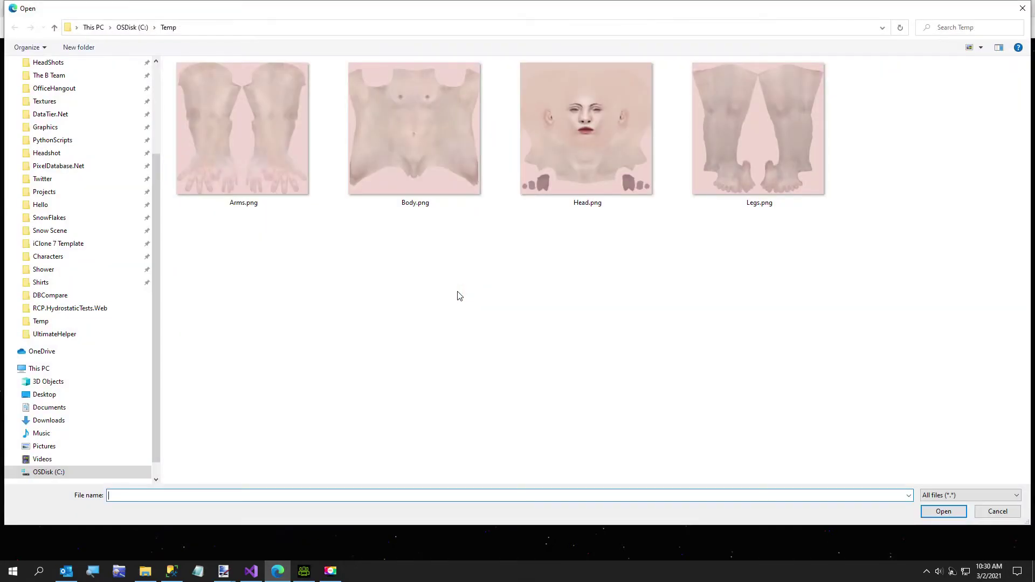
double_click(230, 135)
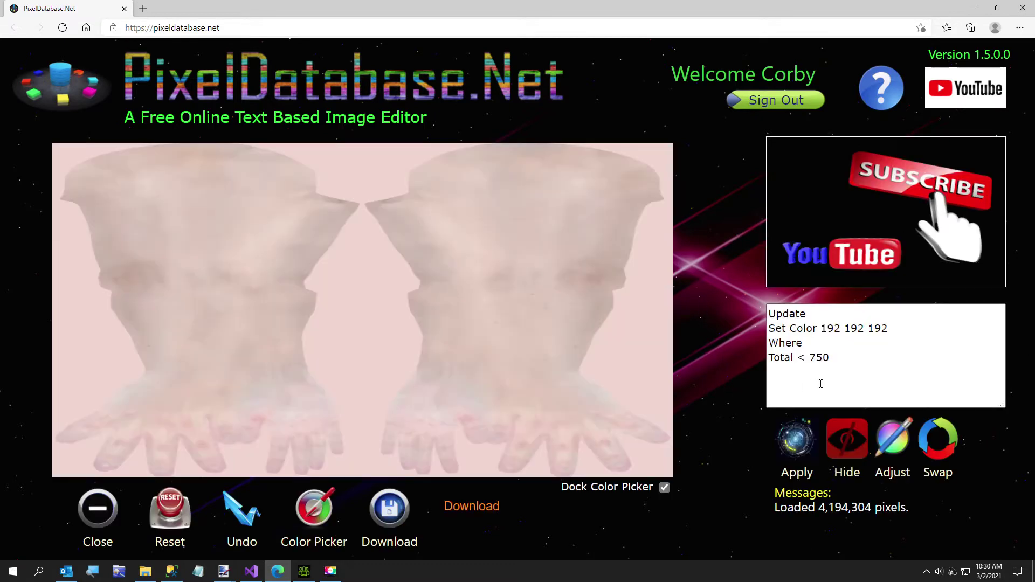
Replace the query with "Update Set Adjust All -36", on two lines, and apply it to the arms texture
key("ctrl+a")
key("Delete")
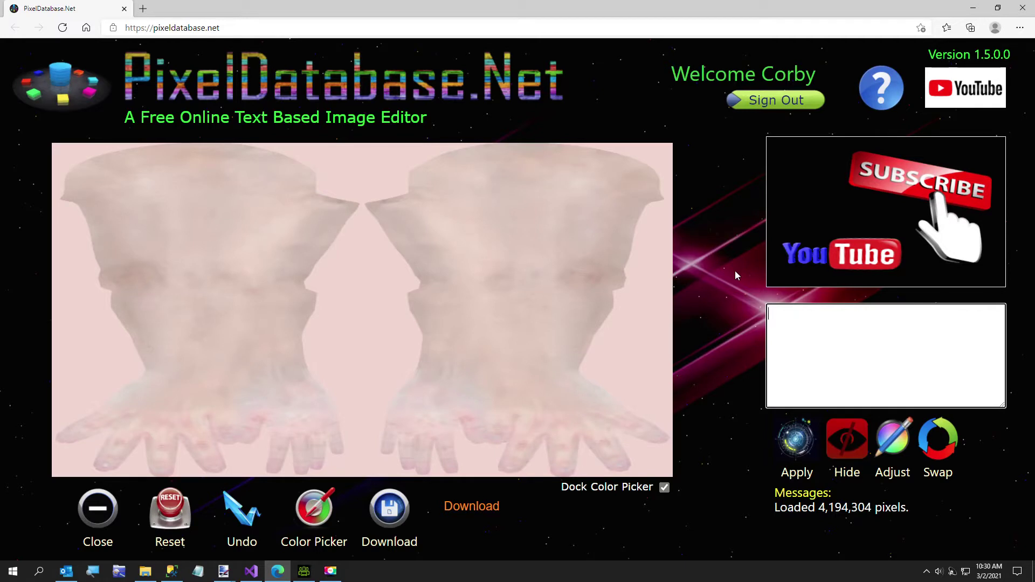
type("Update")
key("Return")
type("Set Adjust ")
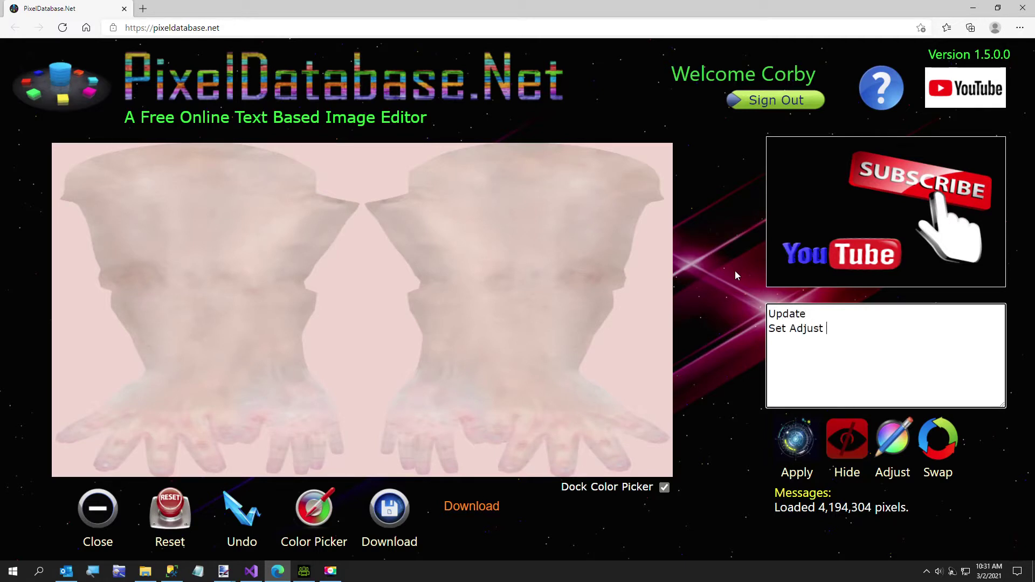
type("All -36")
left_click(795, 441)
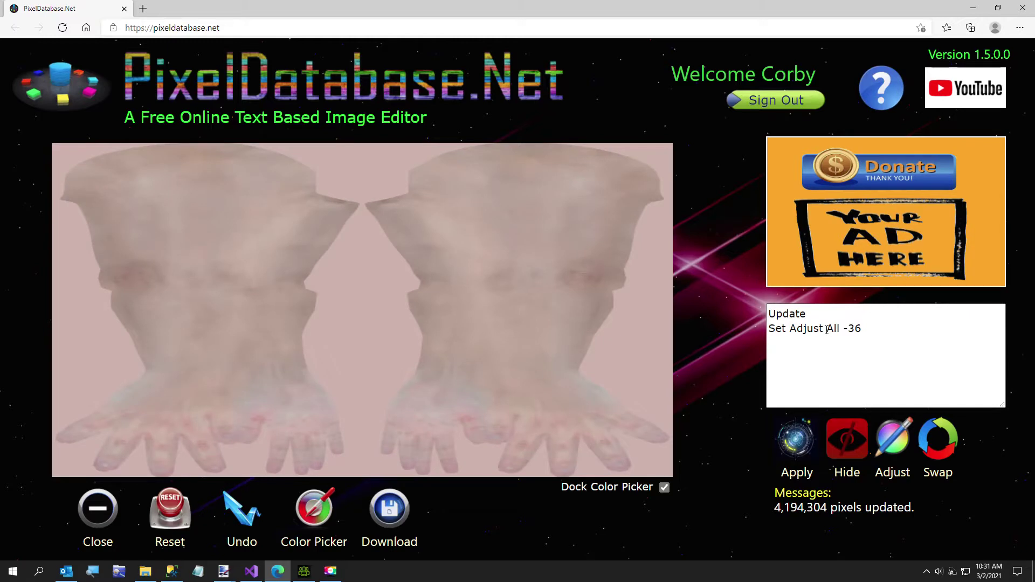
Change the query's adjustment to Red 16 and apply it to the arms texture
double_click(829, 329)
type("Red")
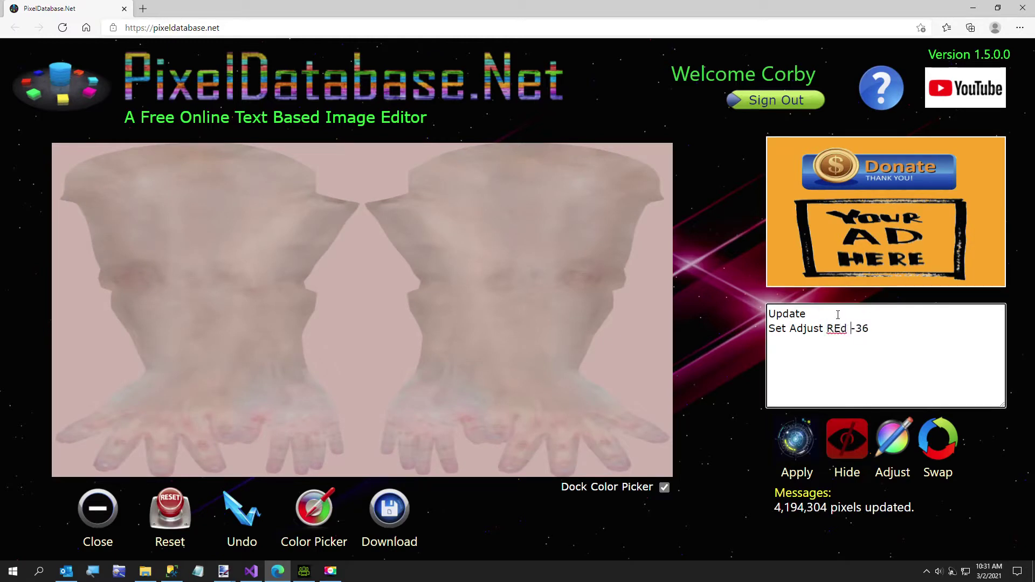
key("Delete")
key("Delete")
type("16")
left_click(797, 440)
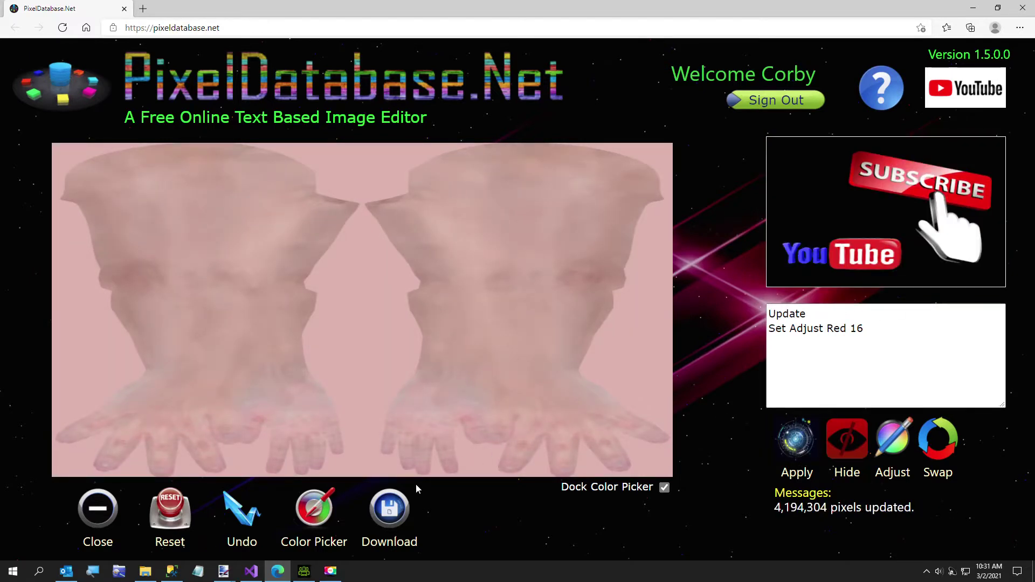
Download the edited arms texture and save it as Arms2 in the Temp folder
left_click(390, 511)
left_click(459, 511)
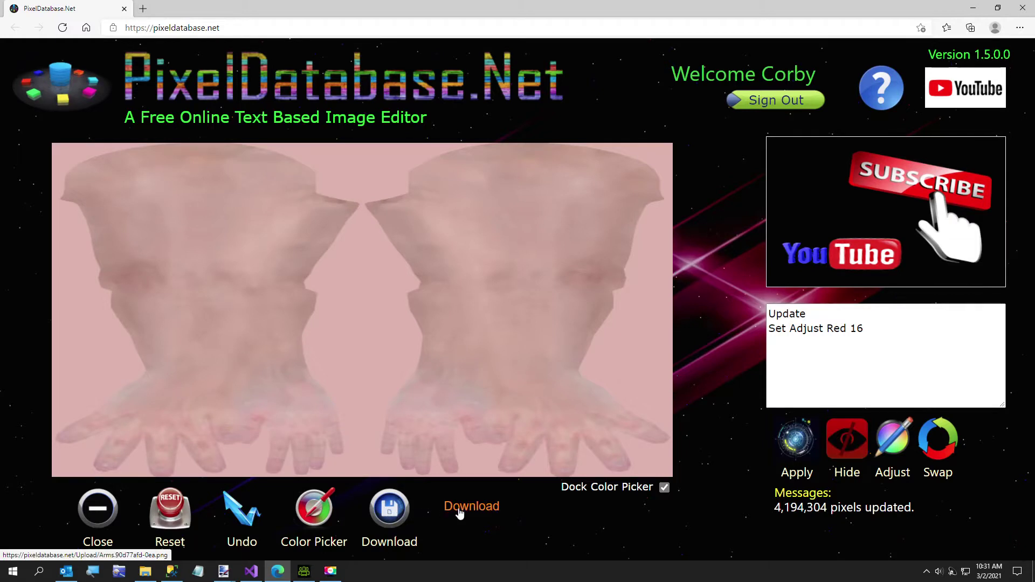
left_click(137, 548)
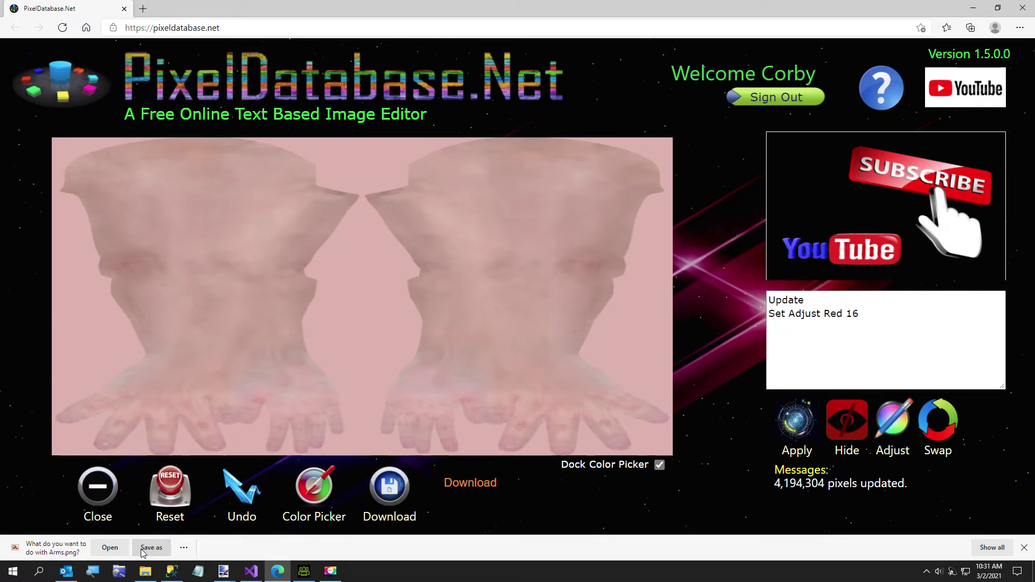
left_click(162, 476)
key("BackSpace")
key("BackSpace")
key("BackSpace")
key("BackSpace")
type("2")
key("Return")
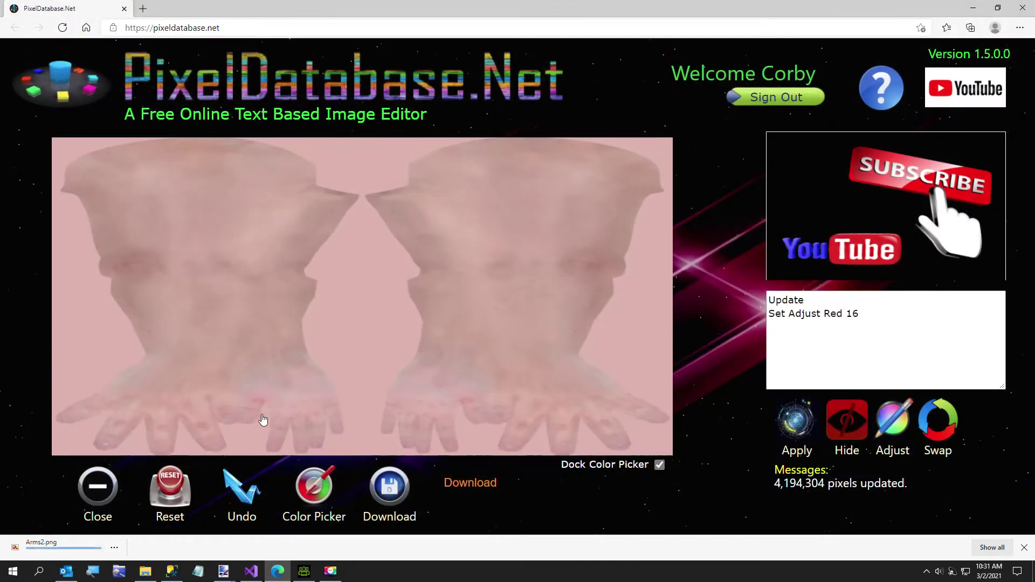
Close the arms image, open Body.png from the Temp folder and apply the Set Adjust Red 16 query
left_click(97, 489)
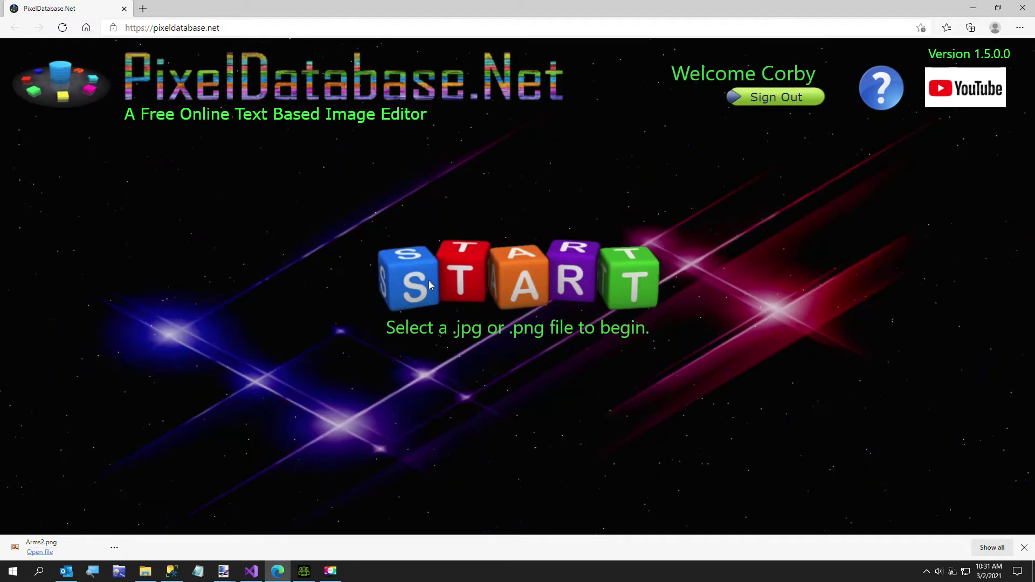
left_click(429, 283)
left_click(581, 176)
double_click(581, 174)
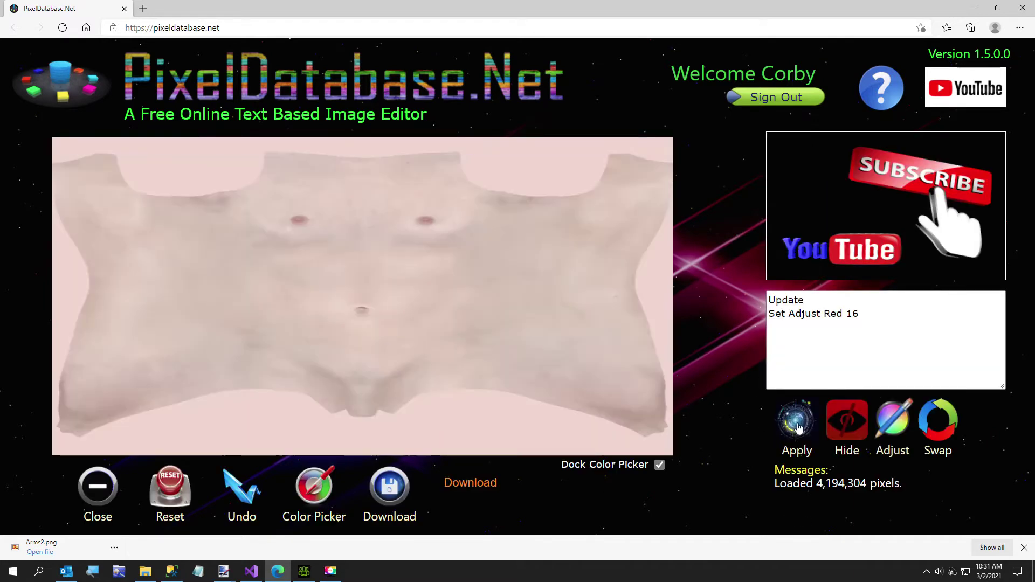
left_click(798, 427)
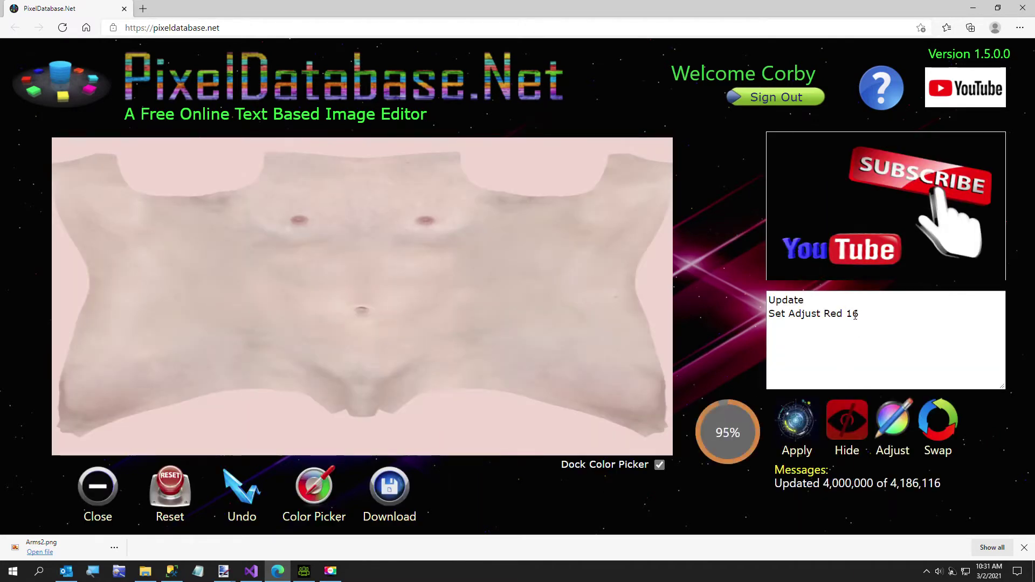
Change the query's adjustment to All -36 and apply it to the body texture
double_click(833, 314)
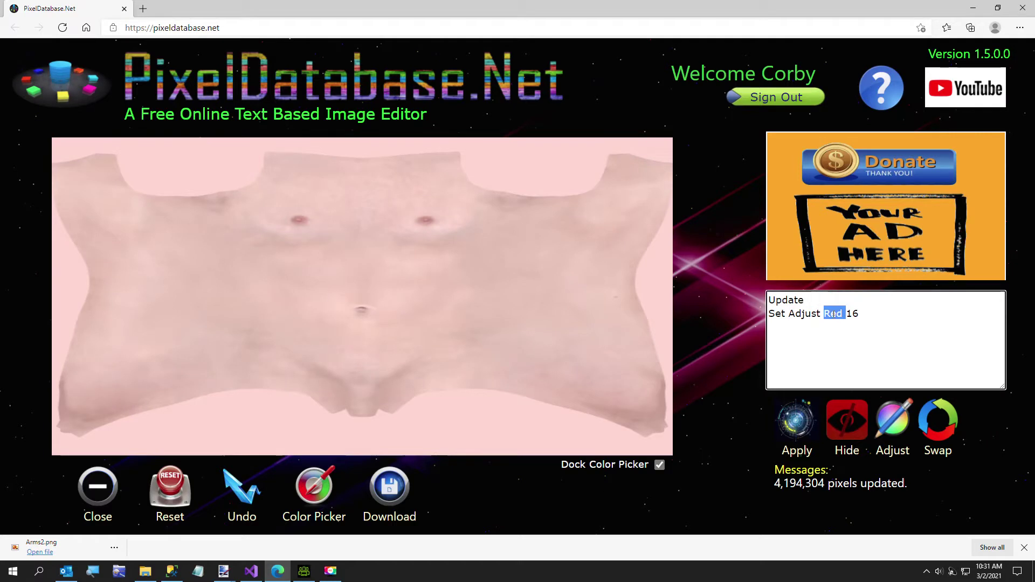
type("All -")
key("Delete")
type("3")
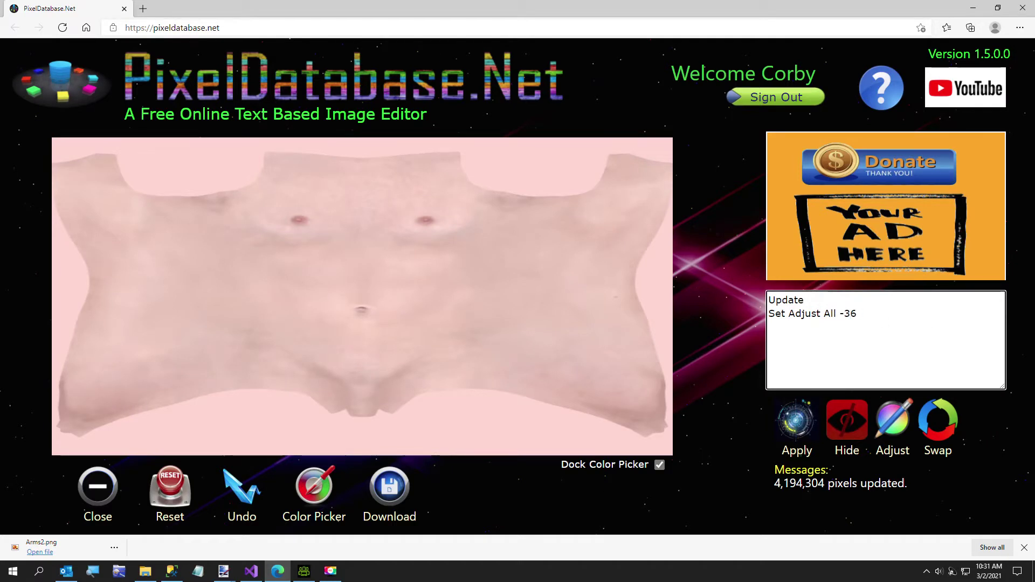
left_click(788, 421)
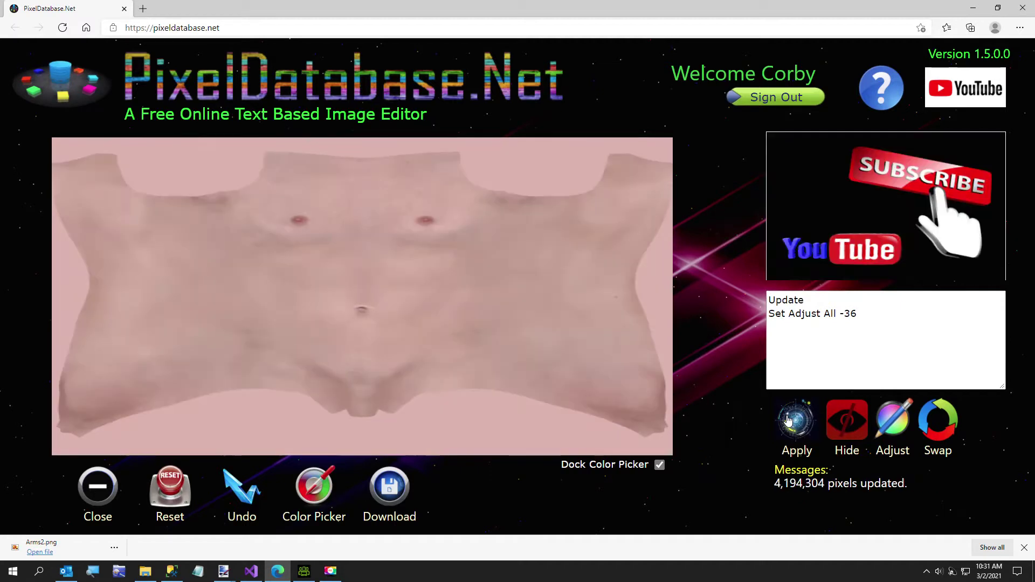
Download the edited body texture and save it as Body2 in the Temp folder
left_click(392, 487)
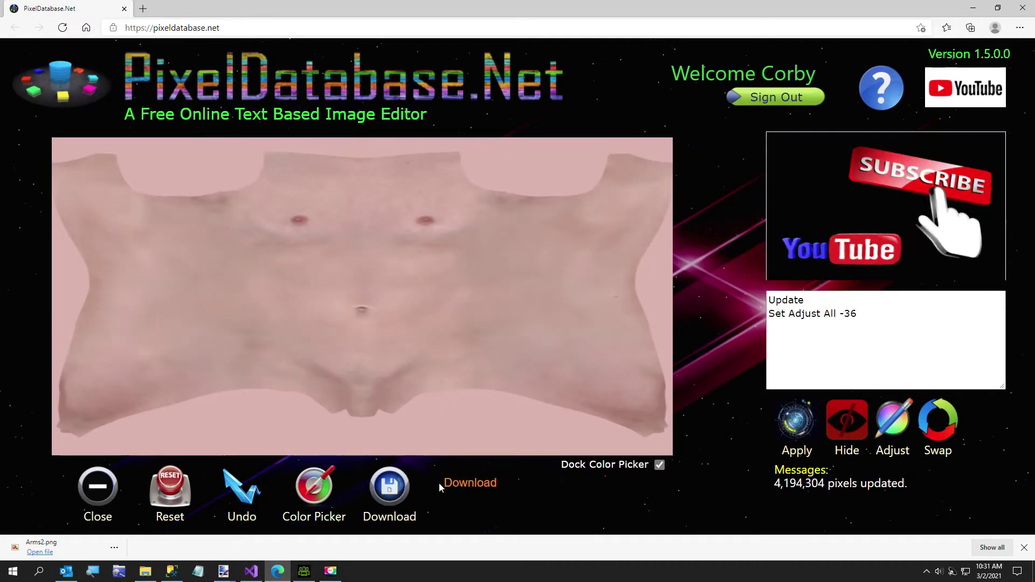
left_click(463, 483)
left_click(151, 547)
left_click(176, 474)
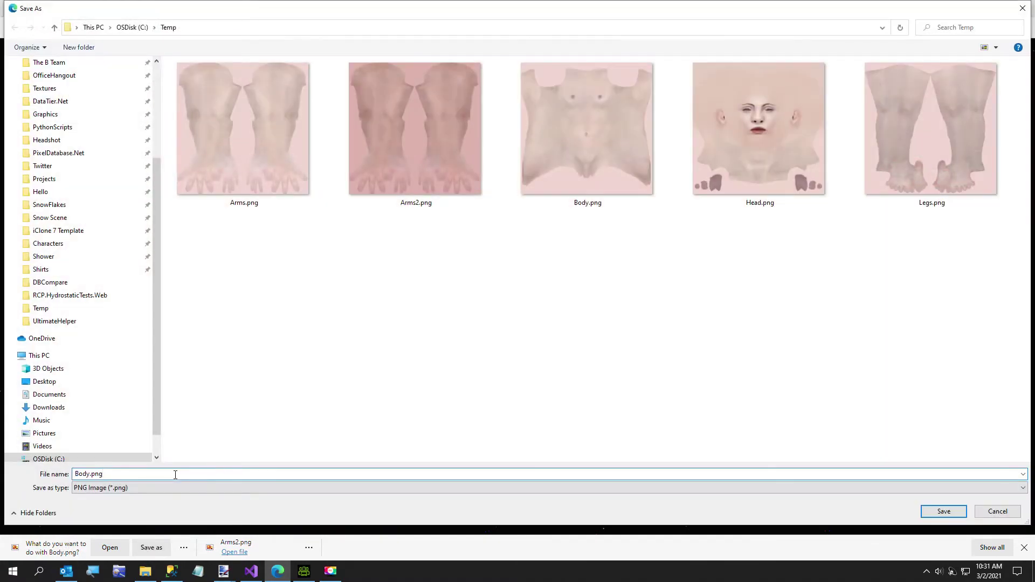
key("BackSpace")
key("BackSpace")
key("BackSpace")
key("BackSpace")
type("2")
key("Return")
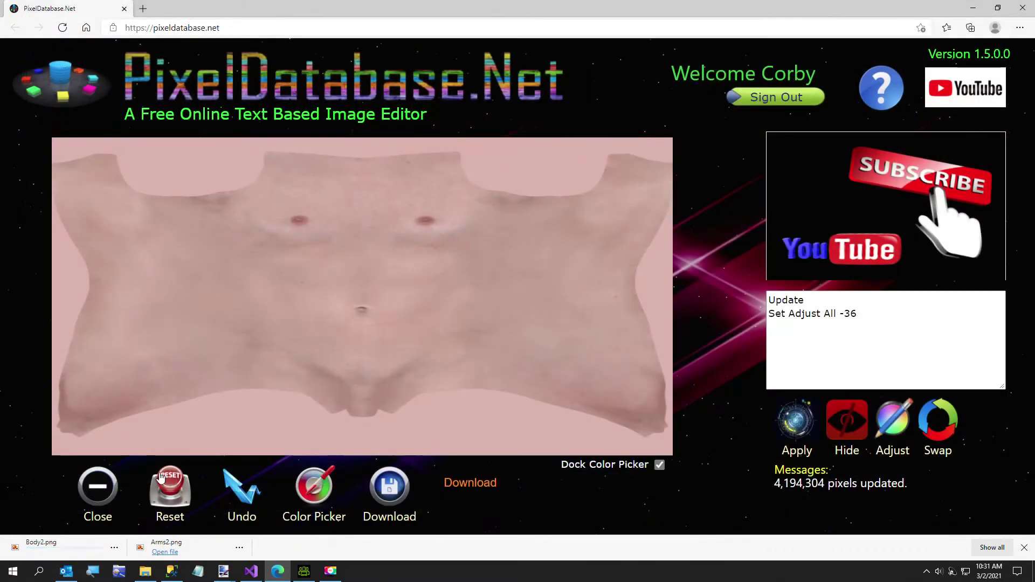
Close the body image, open Head.png from the Temp folder and apply the Set Adjust All -36 query
left_click(97, 485)
left_click(469, 296)
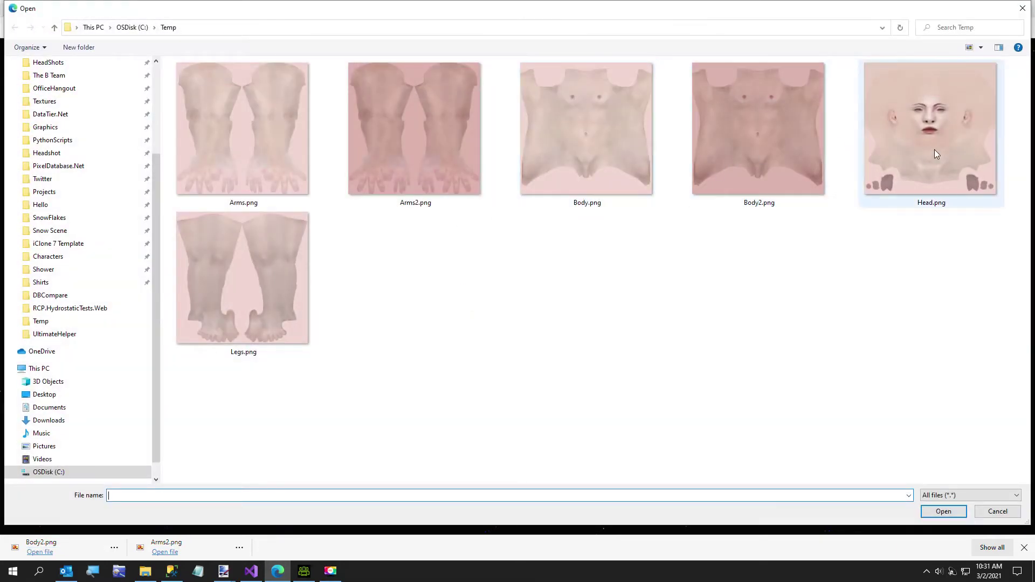
double_click(933, 150)
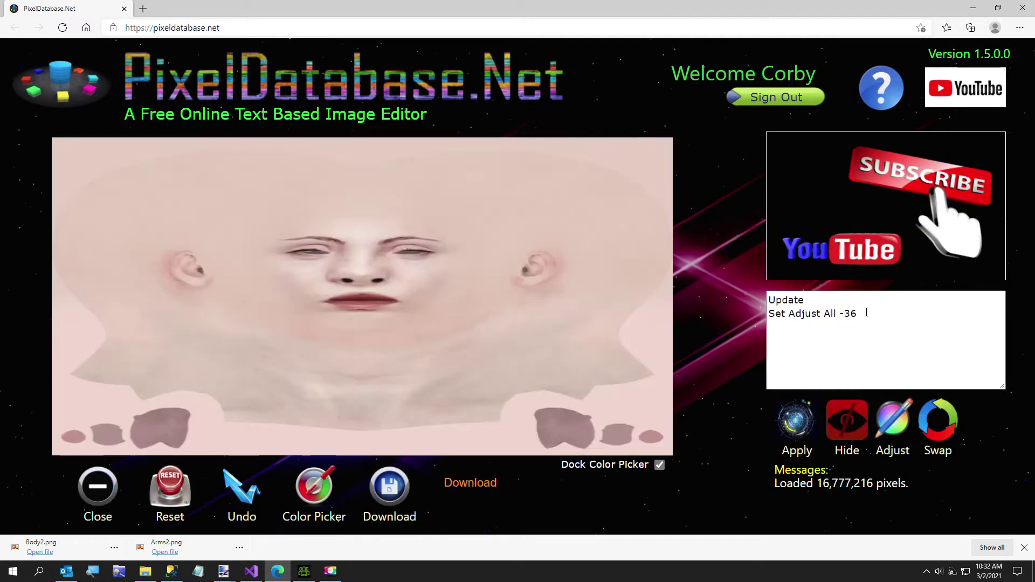
left_click(862, 314)
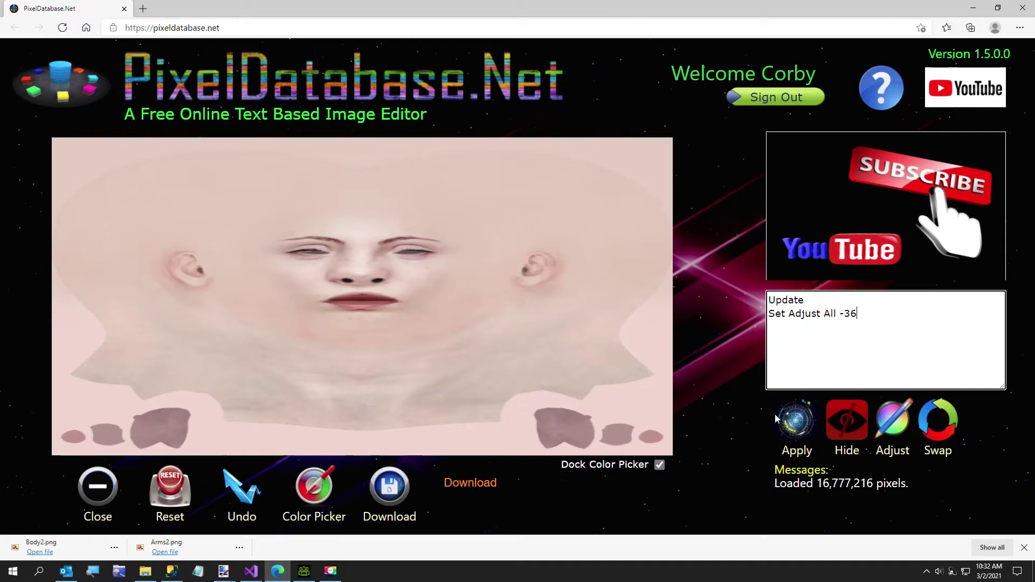
left_click(798, 425)
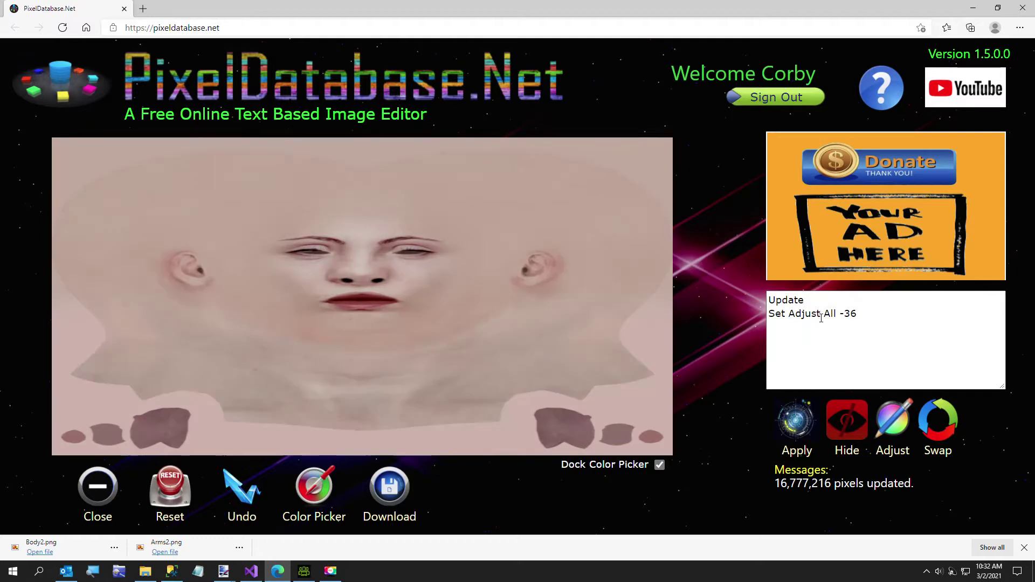
Change the query's adjustment to Red 16 and apply it to the head texture
double_click(829, 313)
type("Red")
key("Delete")
key("Delete")
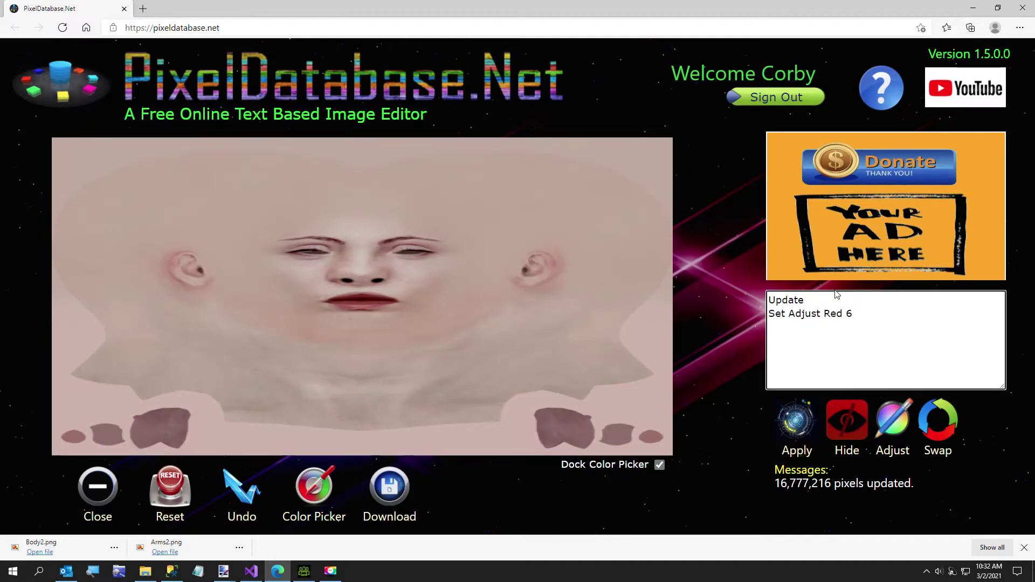
type("1")
left_click(796, 420)
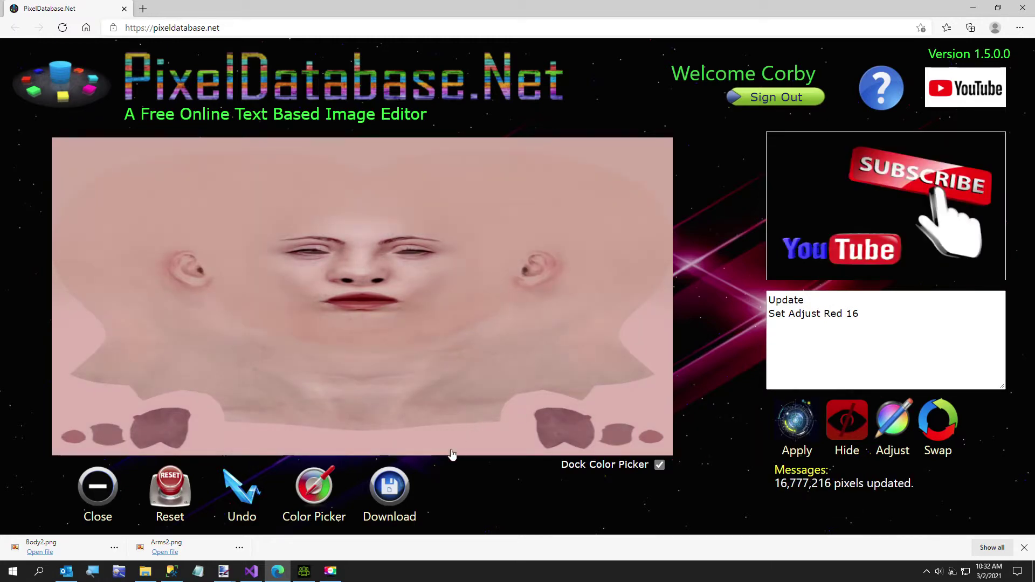
Download the edited head texture and save it as Head2 in the Temp folder
left_click(377, 488)
left_click(462, 482)
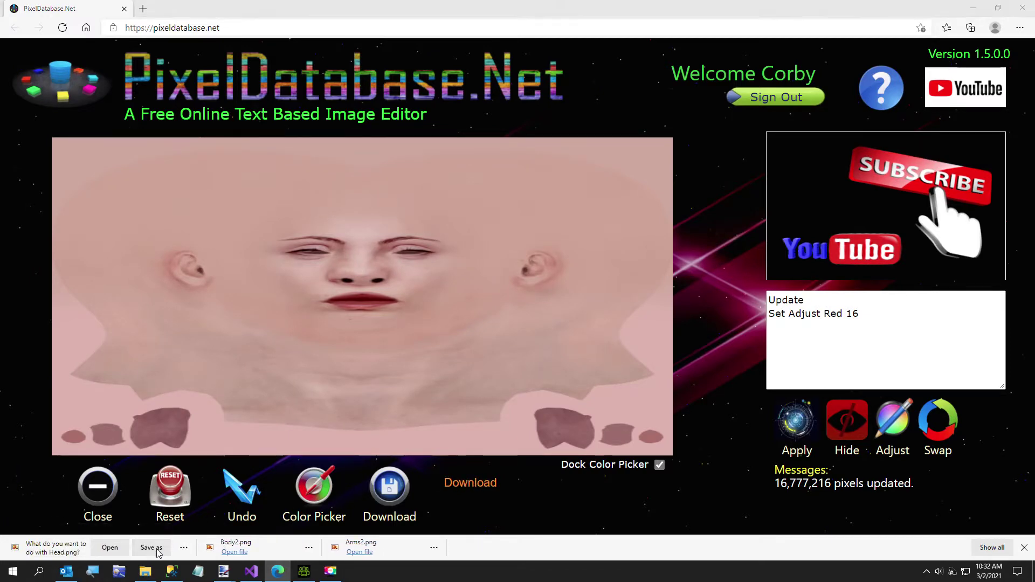
left_click(151, 547)
key("BackSpace")
key("BackSpace")
key("BackSpace")
key("BackSpace")
type("2")
key("Return")
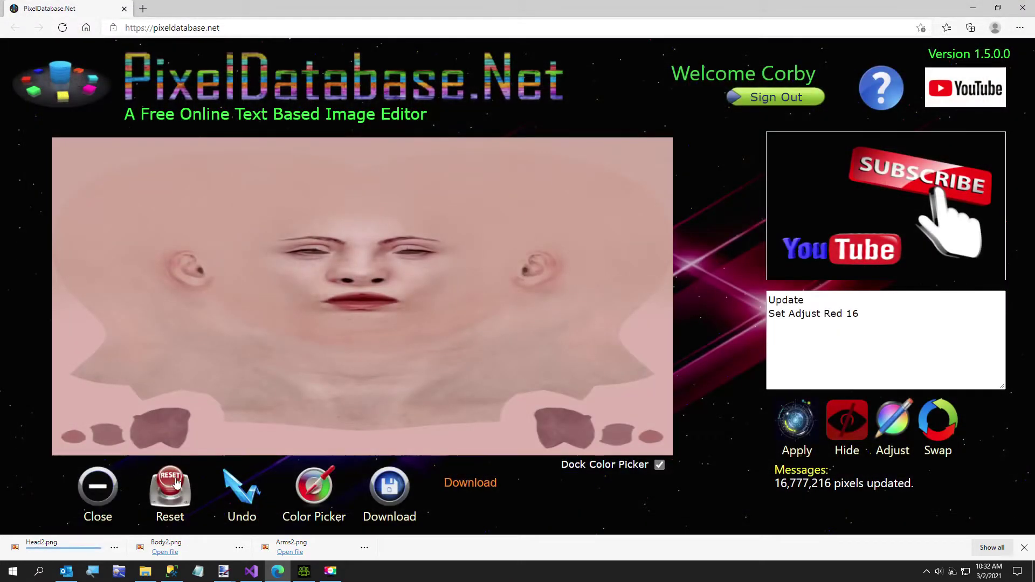
Close the head image, open Legs.png from the Temp folder and apply the Set Adjust Red 16 query
left_click(90, 496)
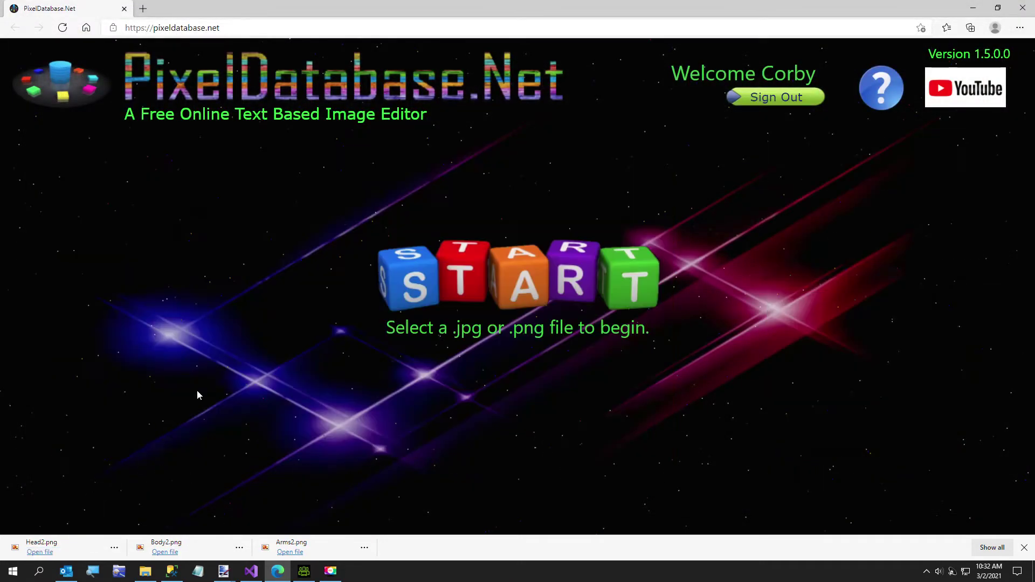
left_click(433, 257)
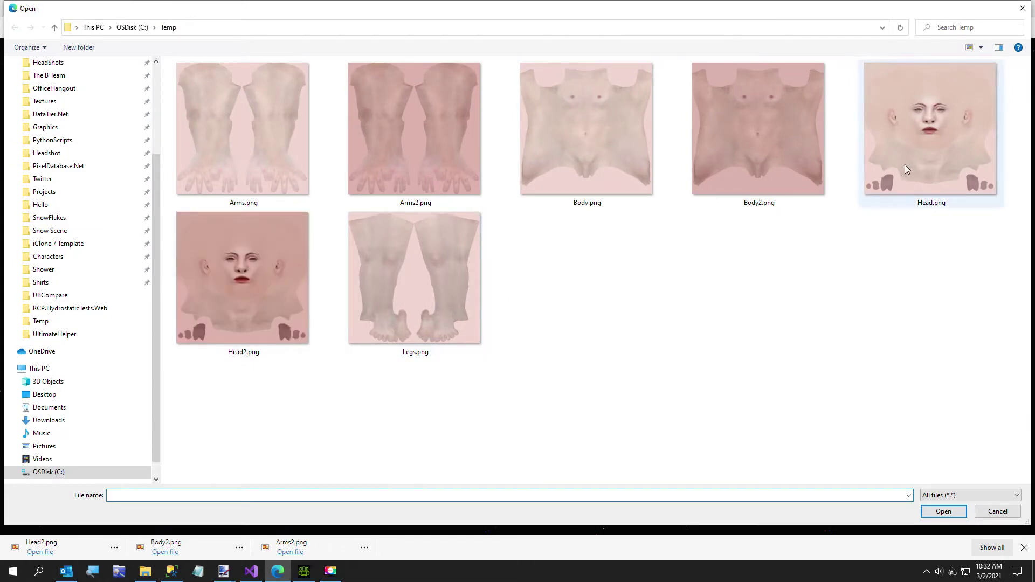
double_click(412, 295)
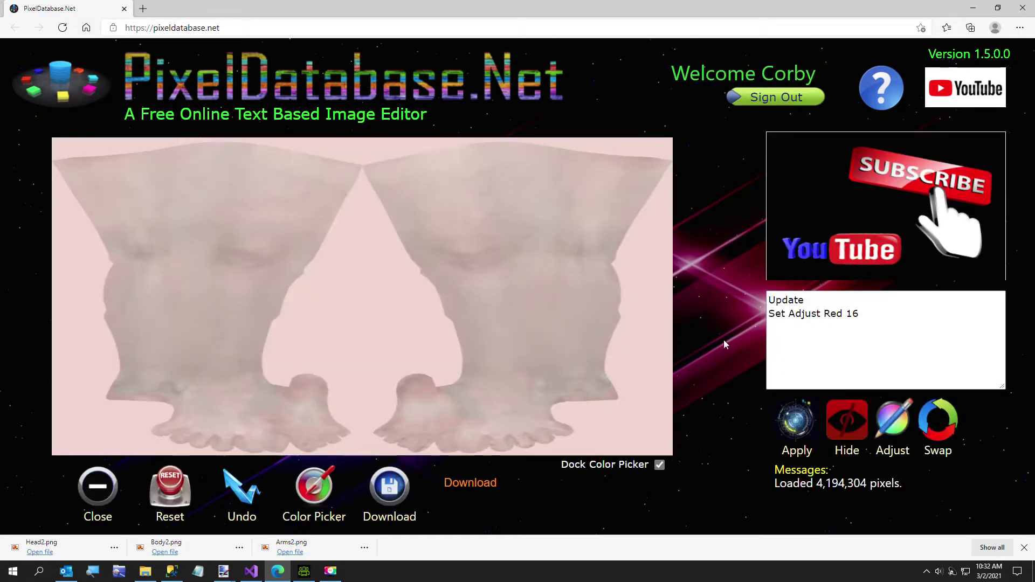
left_click(876, 312)
left_click_drag(872, 314, 820, 314)
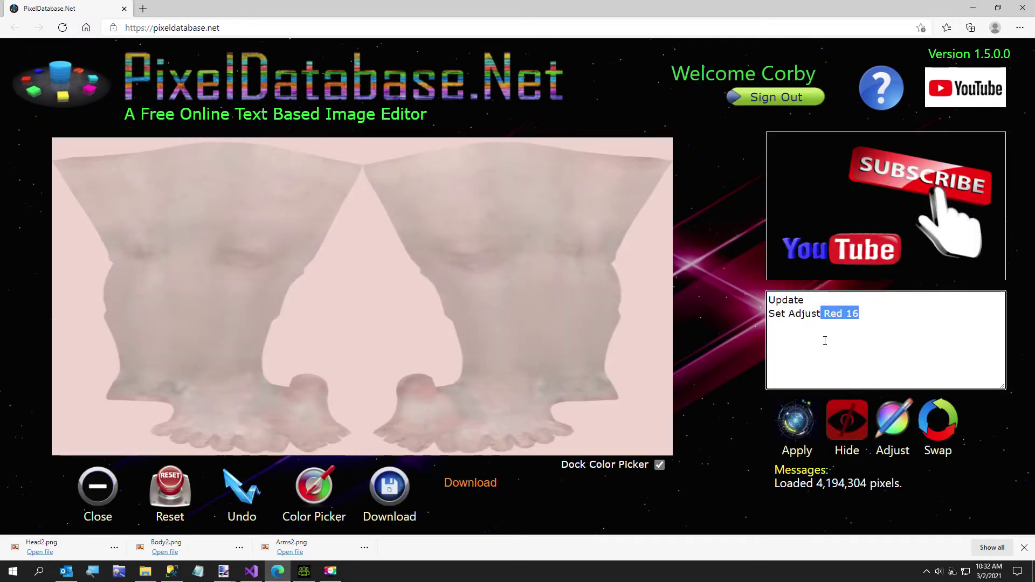
left_click(802, 423)
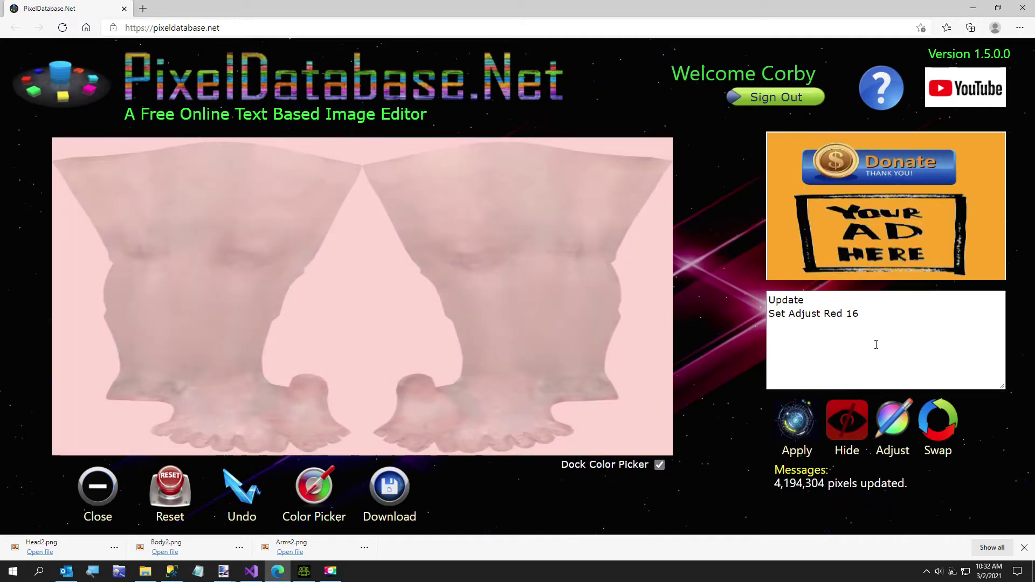
Change the query's adjustment to All -36 and apply it to the legs texture
double_click(833, 314)
type("All")
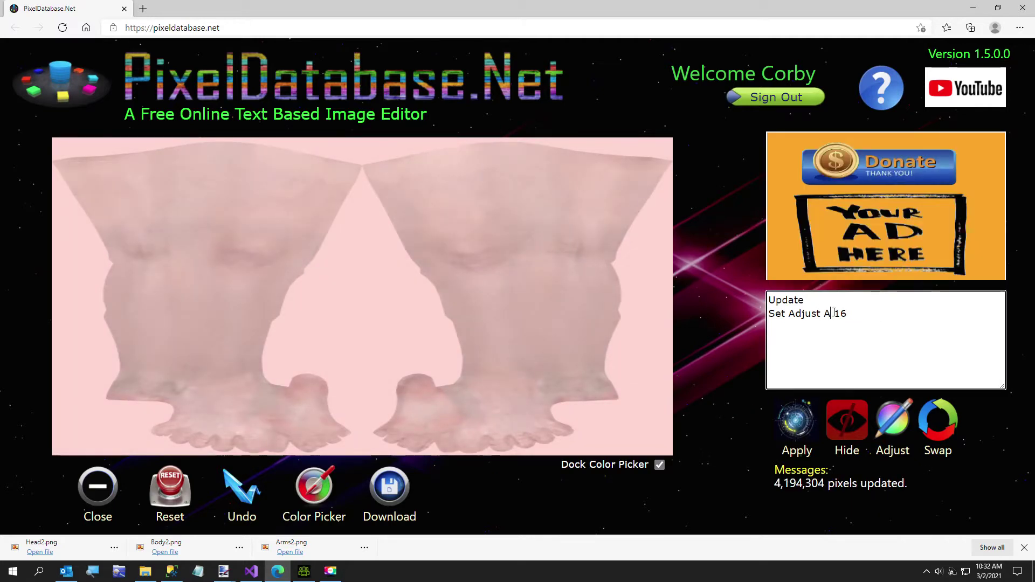
type("-3")
left_click(781, 424)
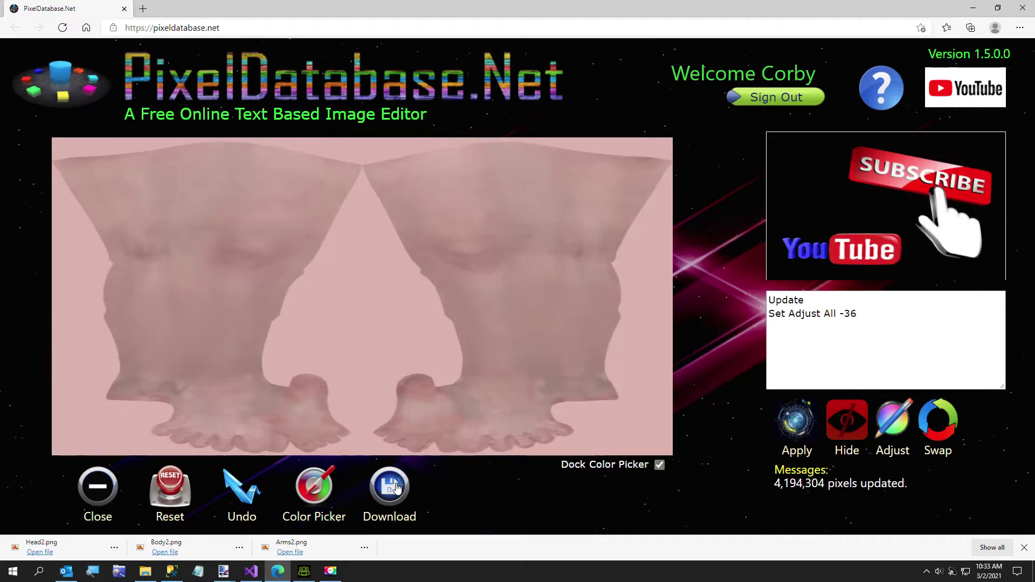
Download the edited legs texture and save it as Legs2 in the Temp folder
left_click(396, 488)
left_click(466, 483)
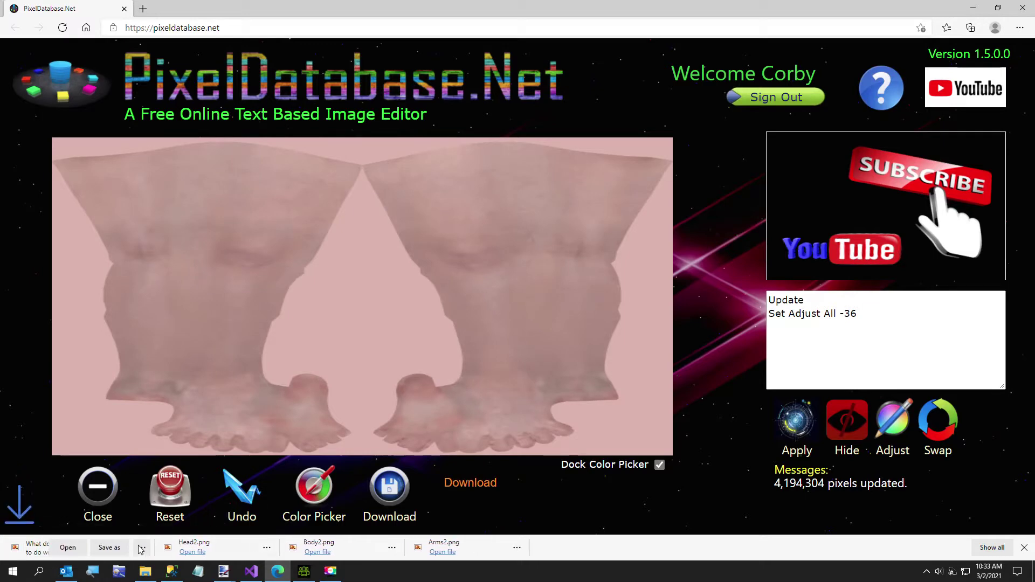
left_click(145, 548)
left_click(140, 474)
key("BackSpace")
key("BackSpace")
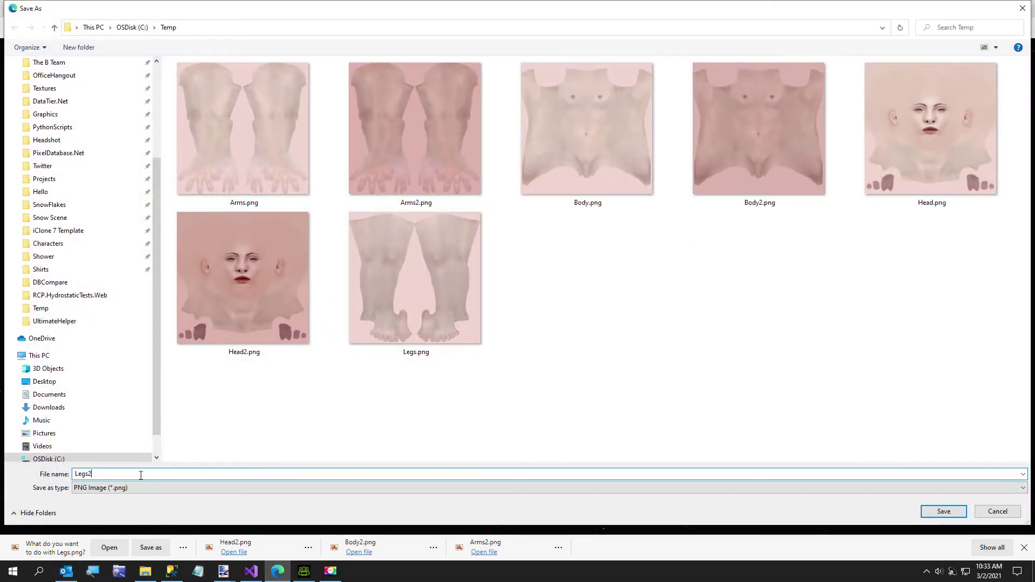
type("2")
key("Return")
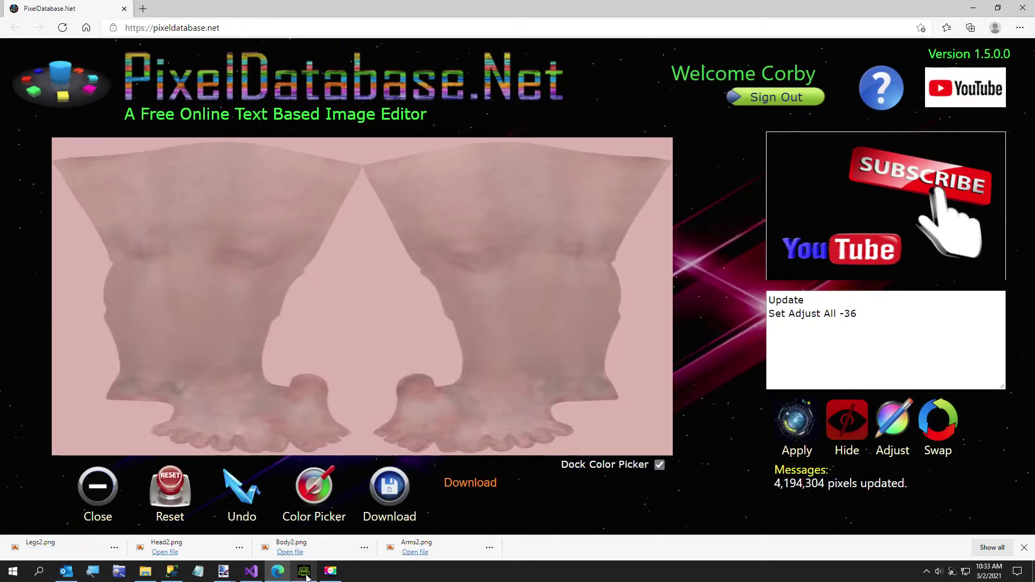
Switch to Character Creator 3 and load Legs2.png from the Temp folder as the Leg material's base color
mouse_move(305, 576)
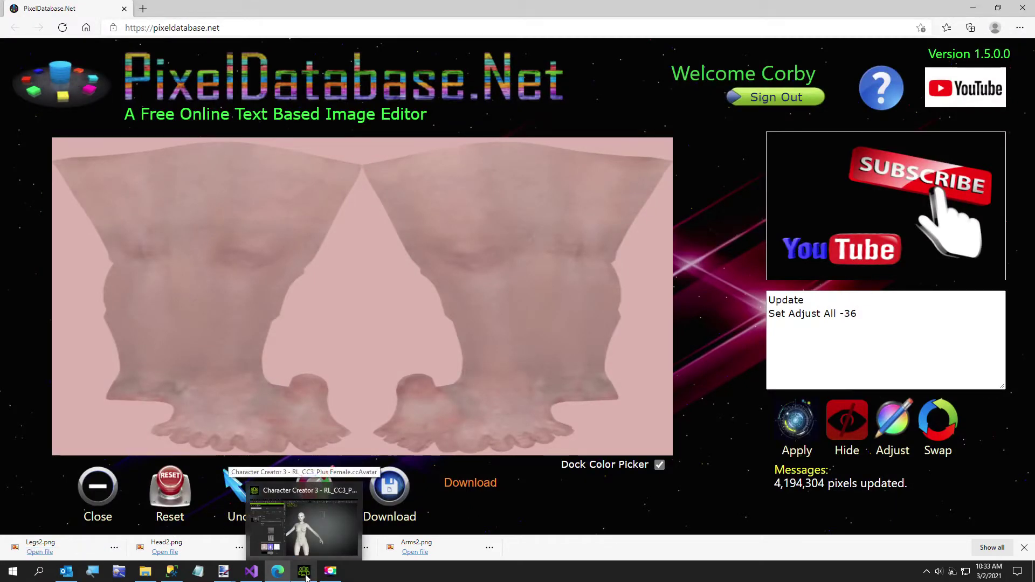
left_click(305, 575)
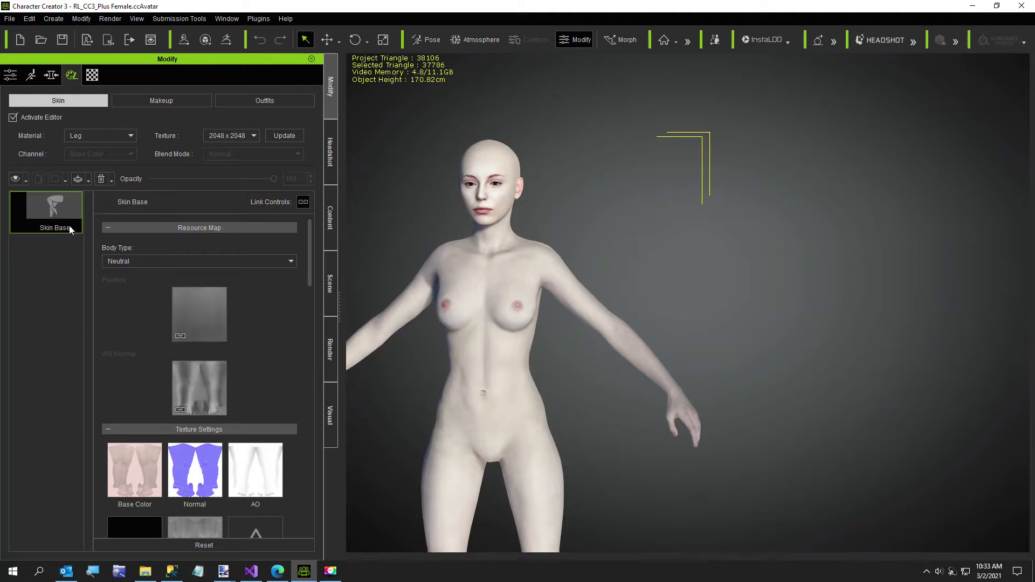
left_click(145, 471)
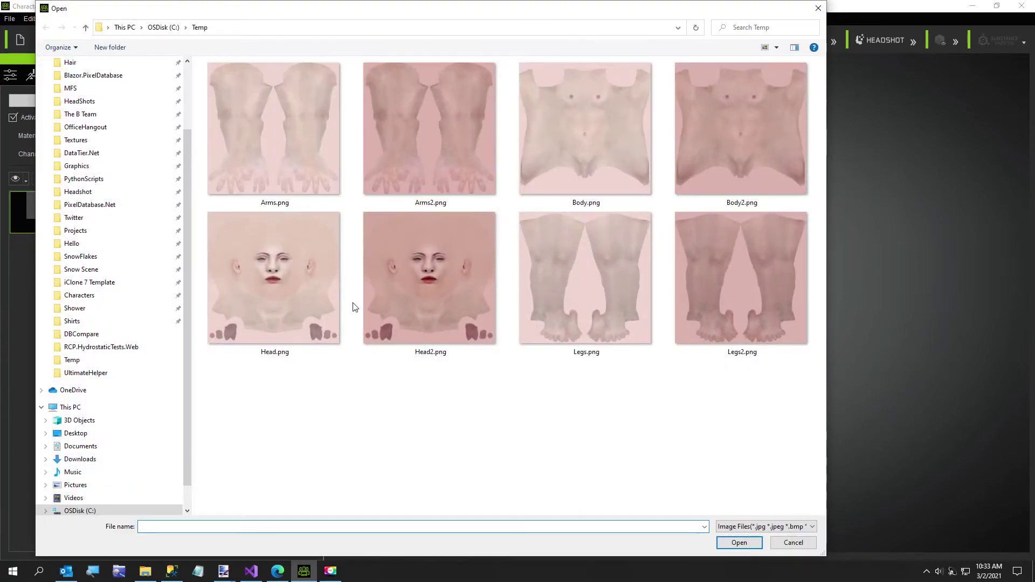
double_click(722, 326)
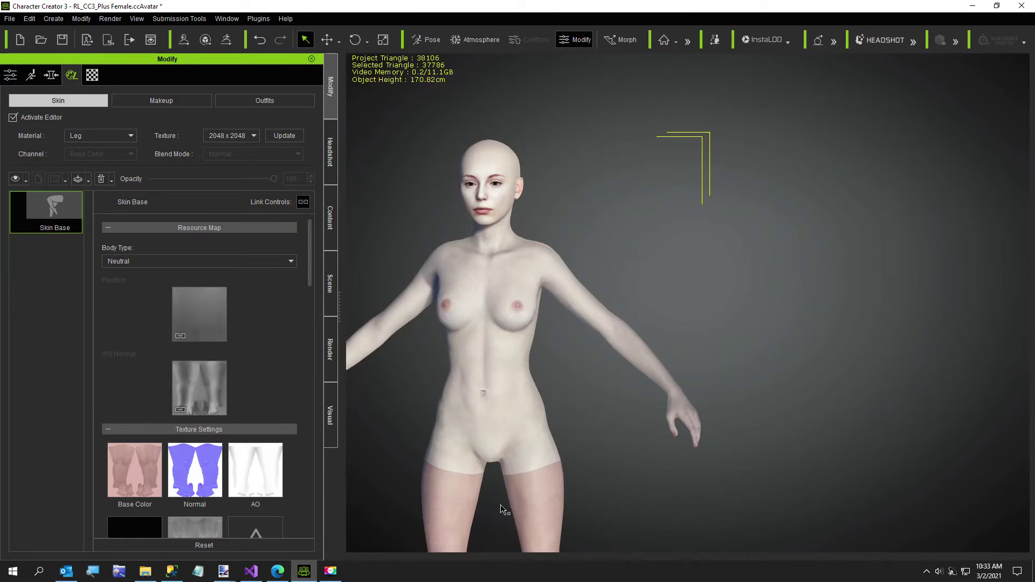
Choose the Arm skin material and load Arms2.png as its base color texture
left_click(95, 135)
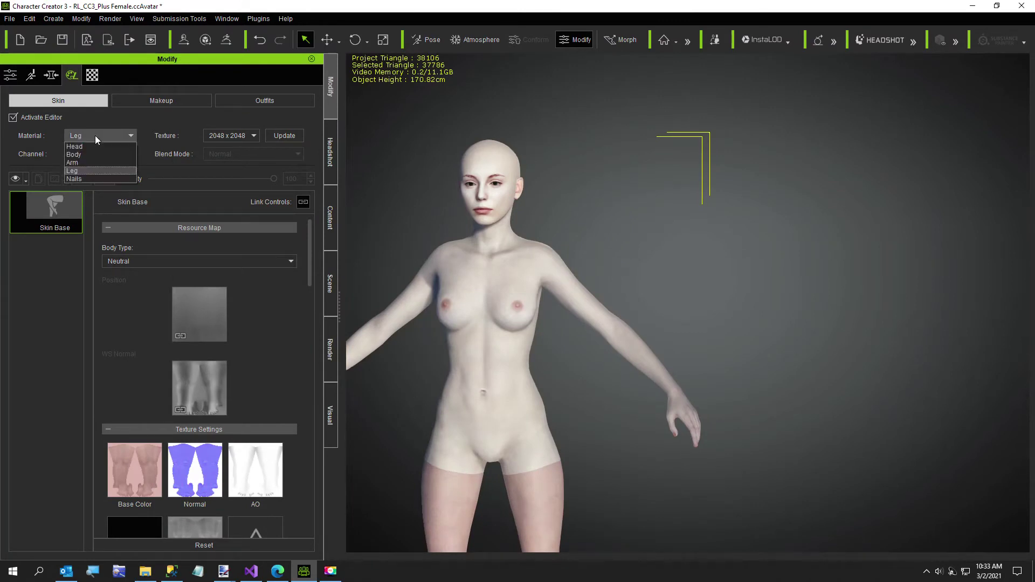
left_click(89, 163)
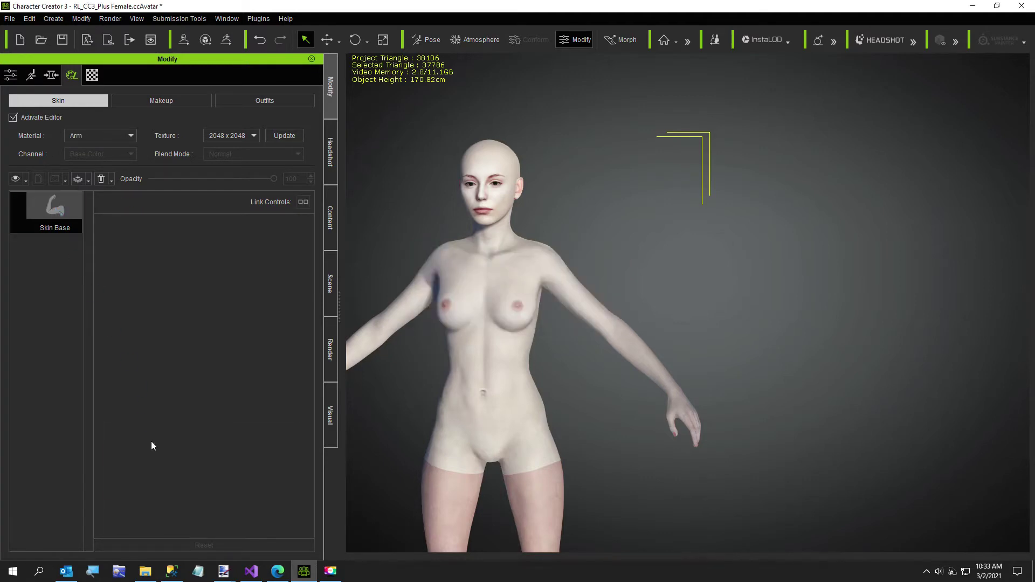
left_click(133, 464)
left_click(417, 171)
double_click(417, 173)
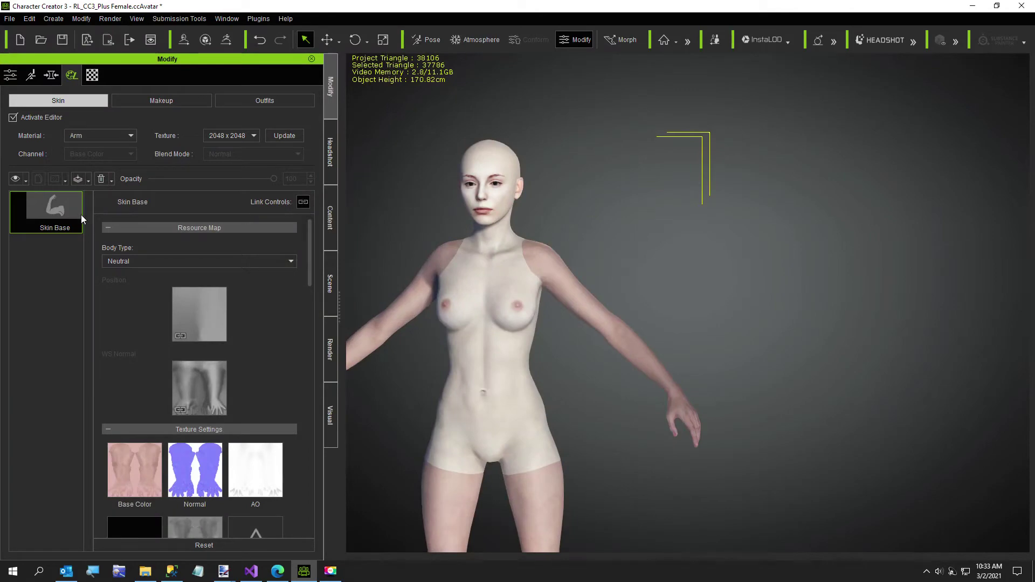
Choose the Body skin material and load Body2.png as its base color texture
left_click(80, 136)
left_click(76, 150)
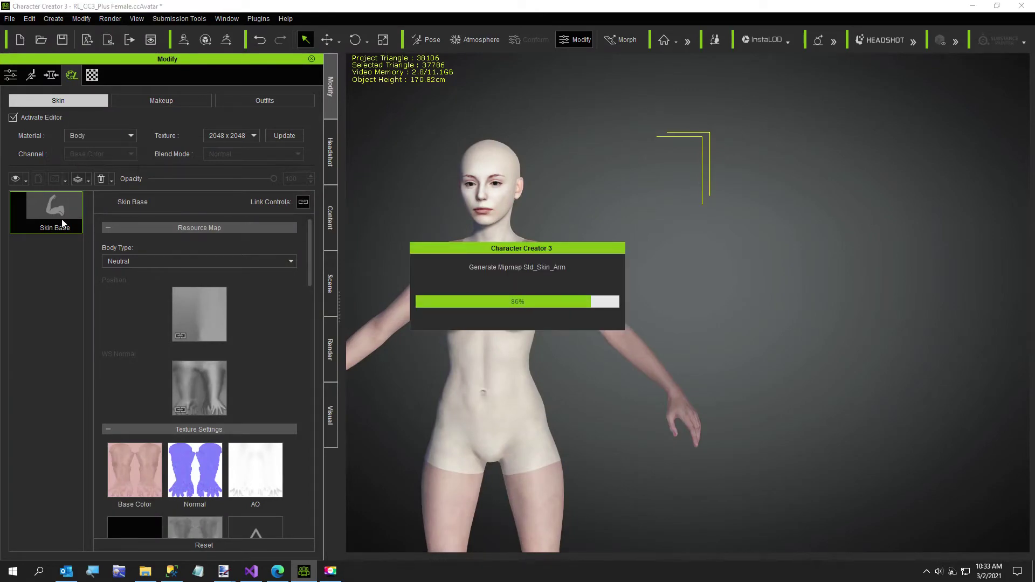
double_click(130, 445)
left_click(745, 164)
double_click(745, 164)
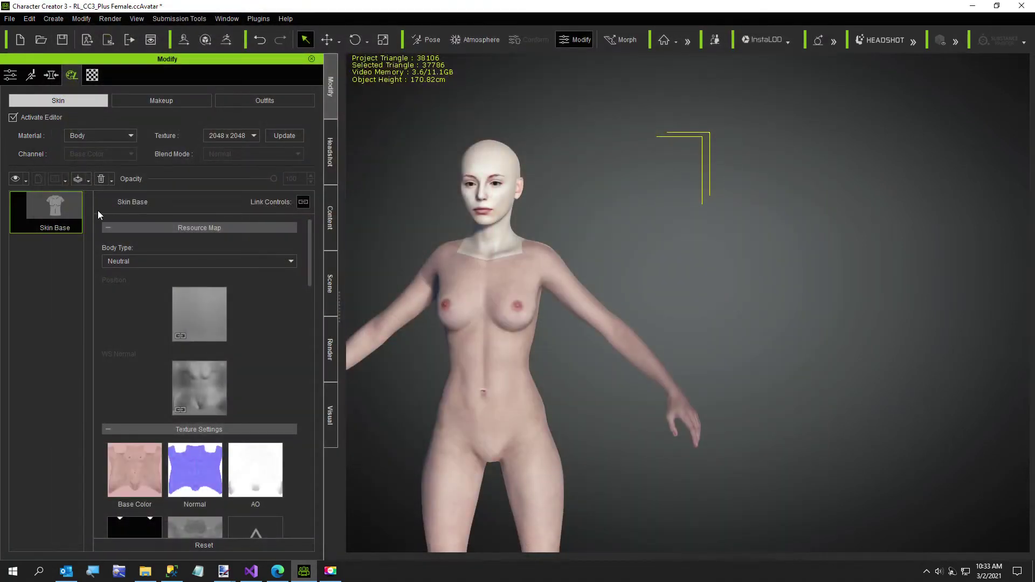
Load Head2.png as the Head skin material's base color, and deactivate the skin editor
left_click(80, 135)
left_click(80, 144)
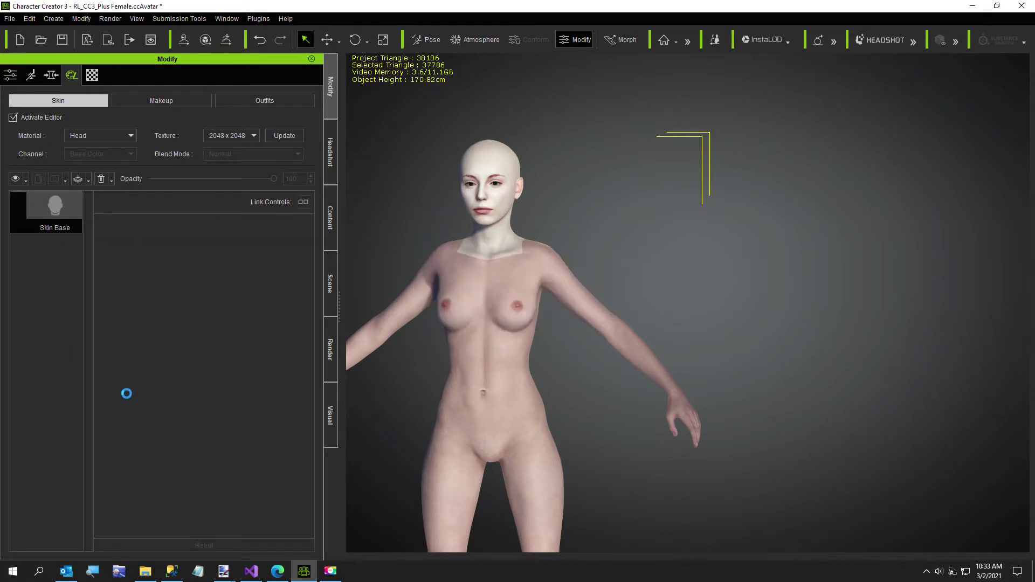
double_click(131, 465)
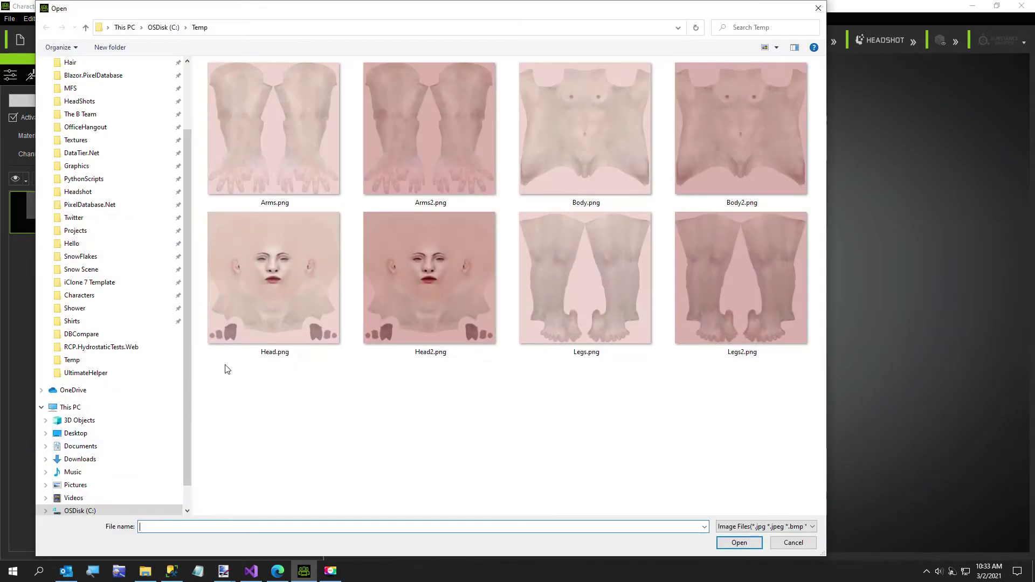
double_click(402, 334)
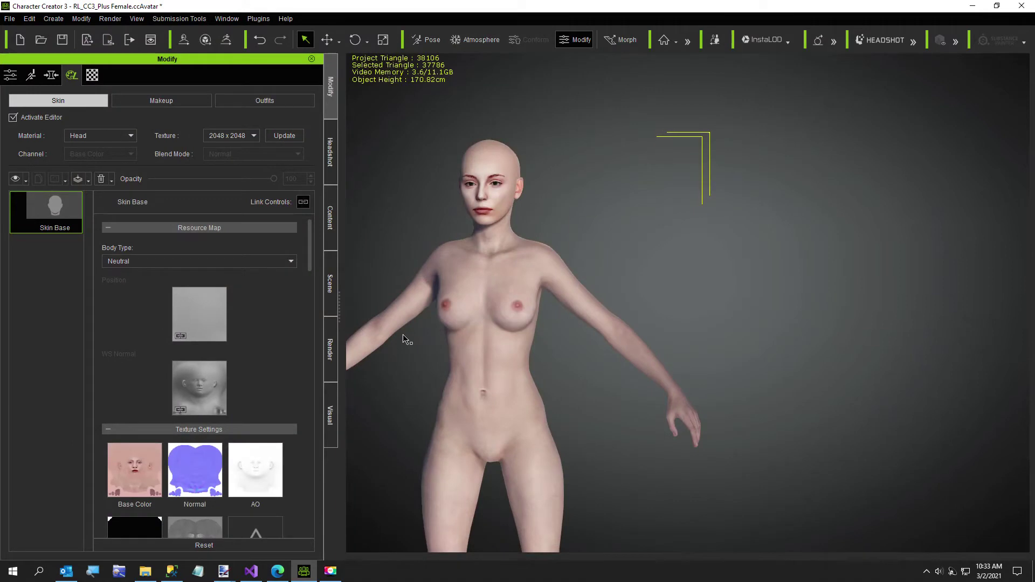
left_click(13, 118)
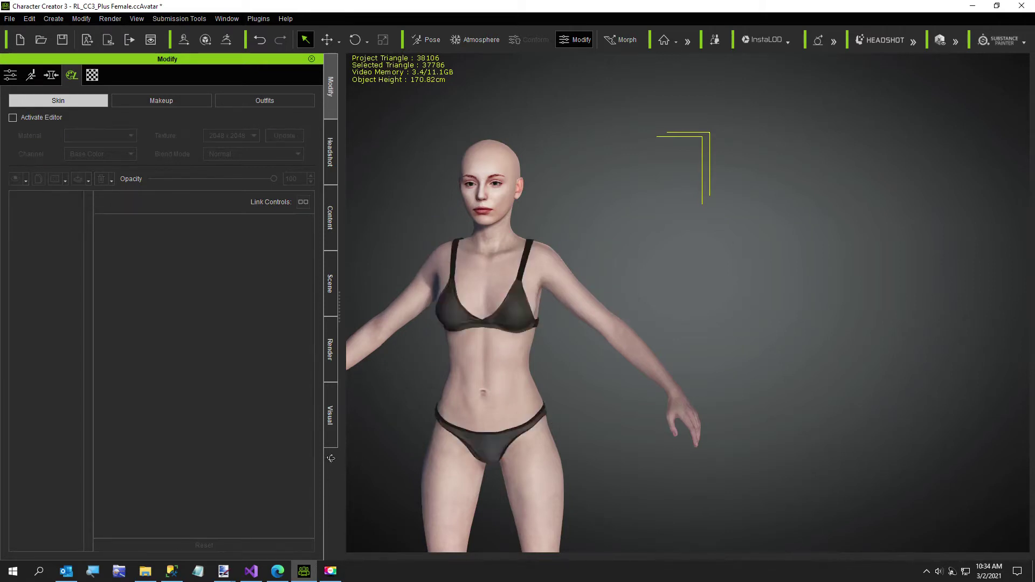
Inspect the character's new skin tone on the body, face and neck from several angles and distances
mouse_move(548, 419)
right_mouse_down()
mouse_move(393, 451)
mouse_move(732, 469)
mouse_move(668, 440)
mouse_move(605, 344)
mouse_move(663, 416)
mouse_move(555, 414)
right_mouse_up()
middle_click_drag(554, 414, 526, 367)
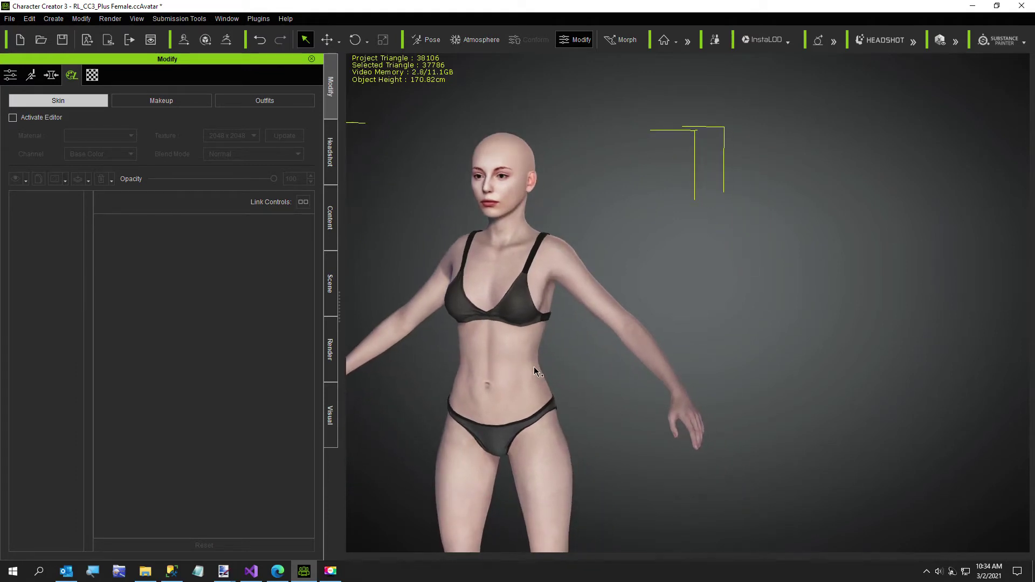
right_click_drag(418, 269, 474, 274)
scroll(586, 289, "up", 4)
middle_click_drag(447, 272, 560, 401)
scroll(491, 379, "up", 4)
scroll(440, 357, "up", 3)
middle_click_drag(445, 356, 551, 404)
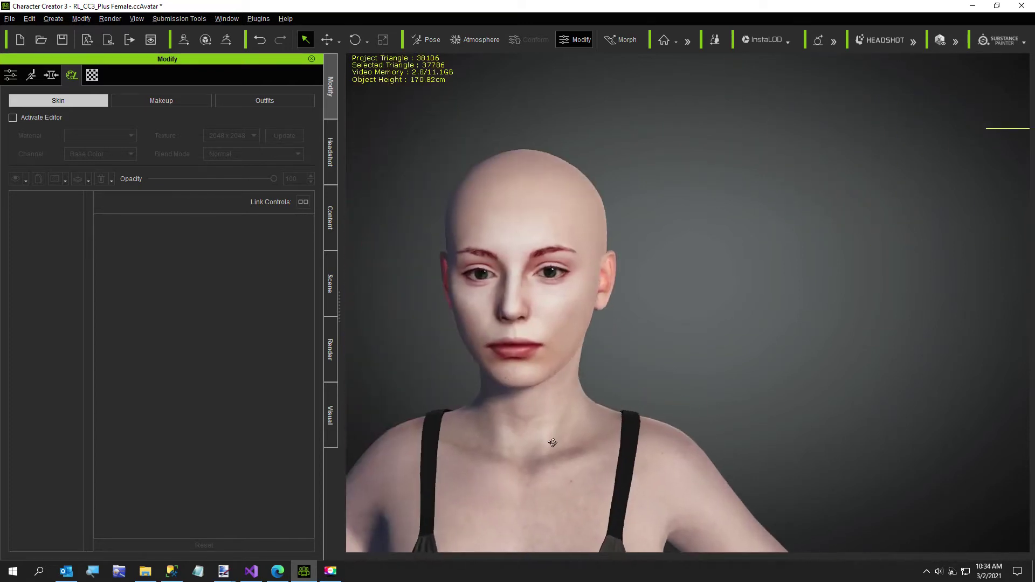
right_click_drag(550, 438, 666, 447)
scroll(642, 439, "down", 5)
right_click_drag(536, 409, 339, 335)
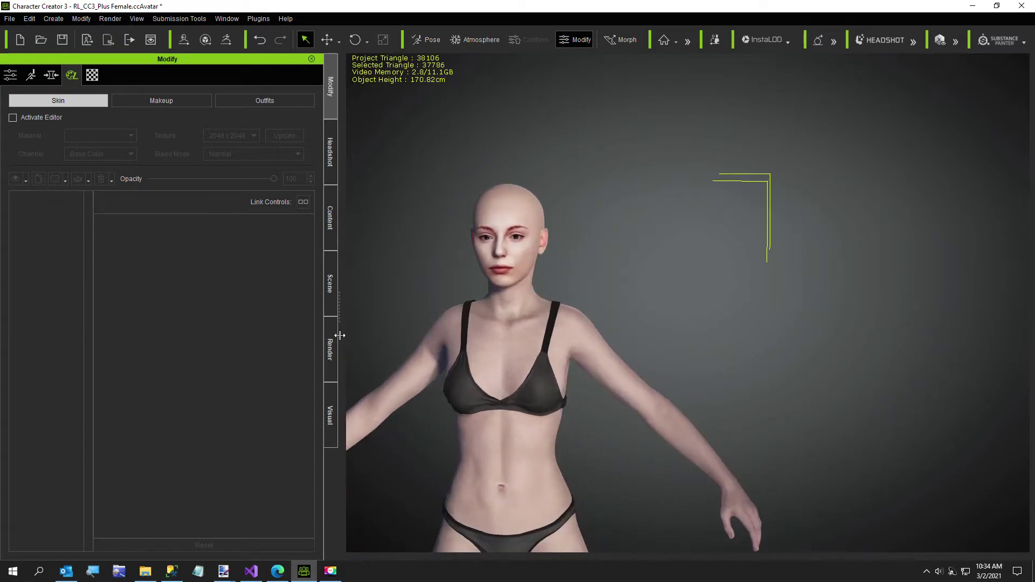
Add the Bun hairstyle from the Hair template content to the character
left_click(329, 221)
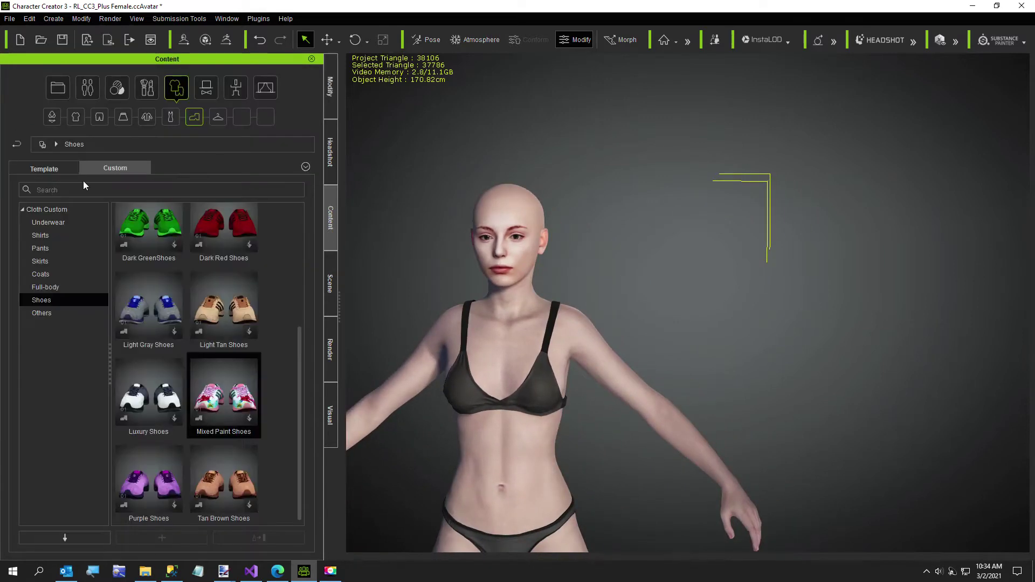
left_click(114, 89)
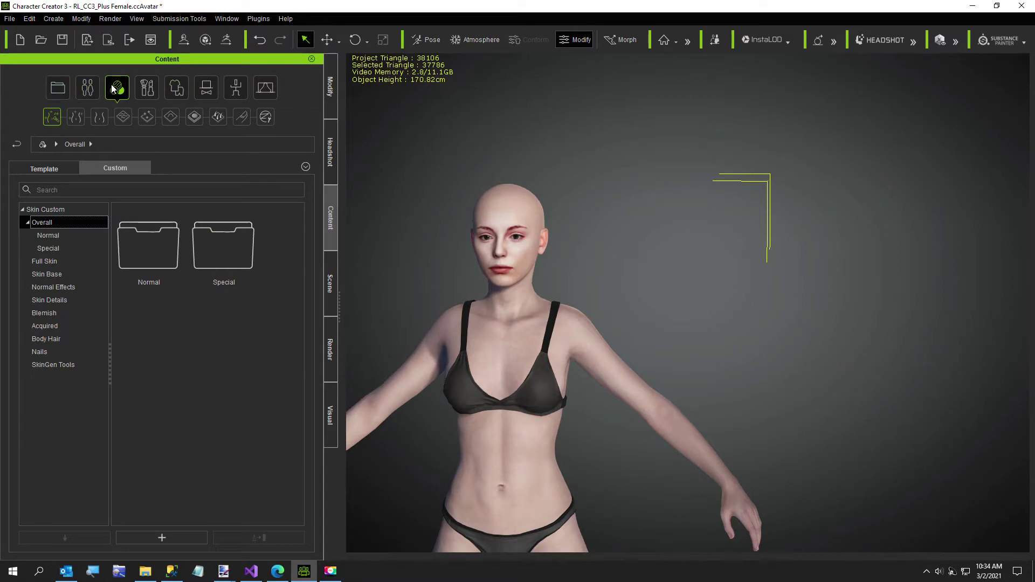
left_click(88, 92)
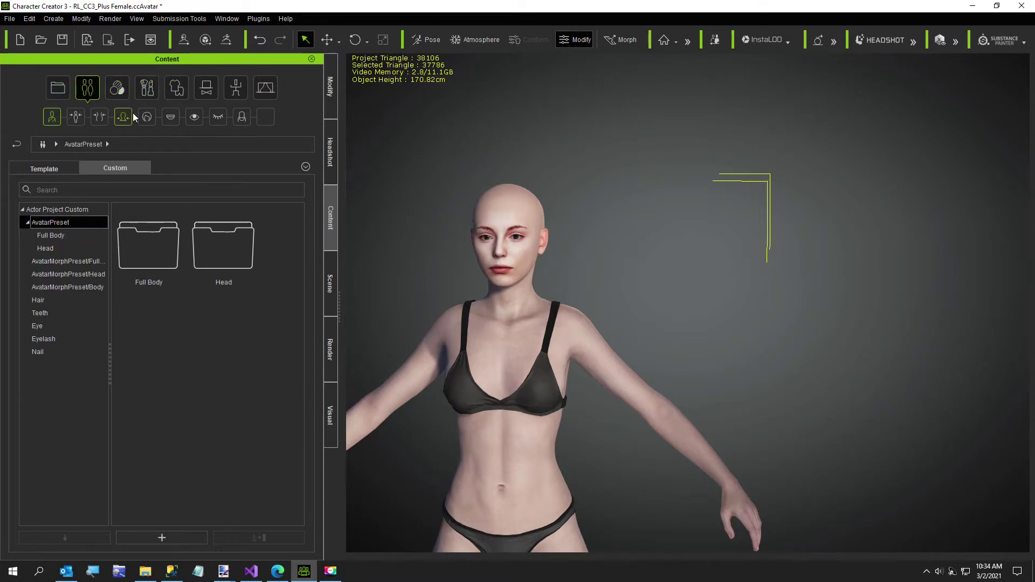
left_click(147, 116)
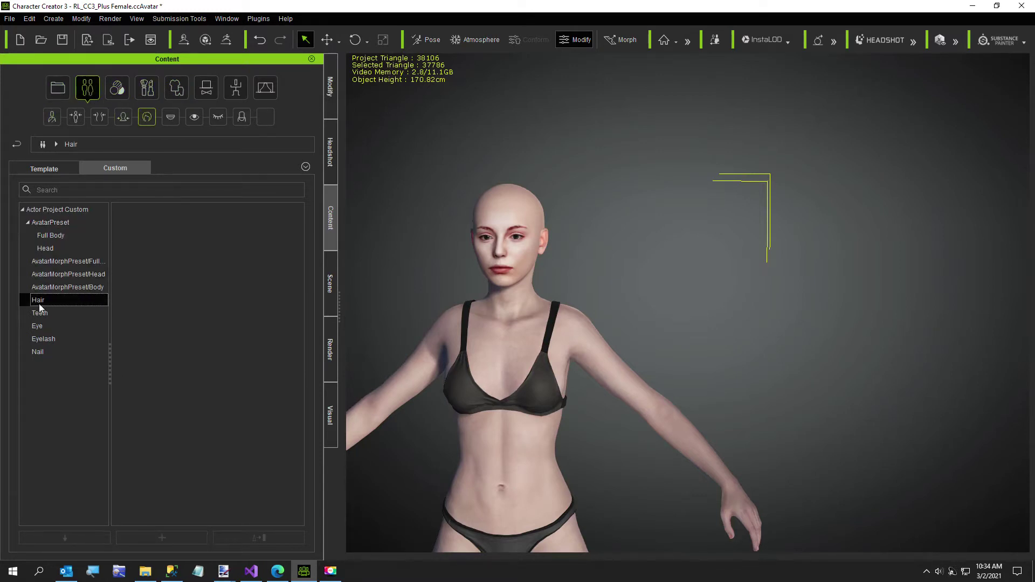
left_click(54, 171)
left_click(38, 274)
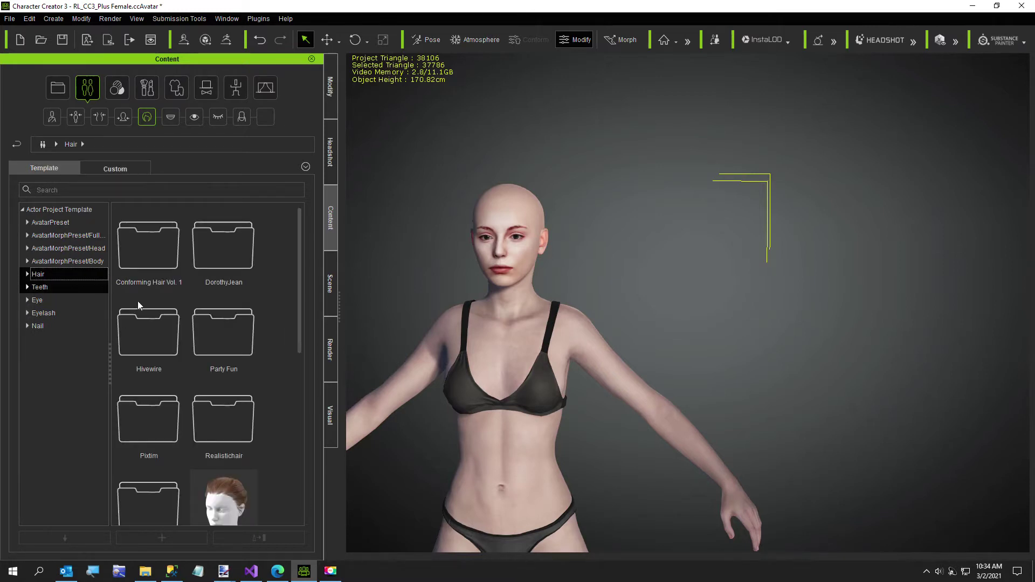
scroll(137, 301, "down", 5)
scroll(200, 342, "up", 5)
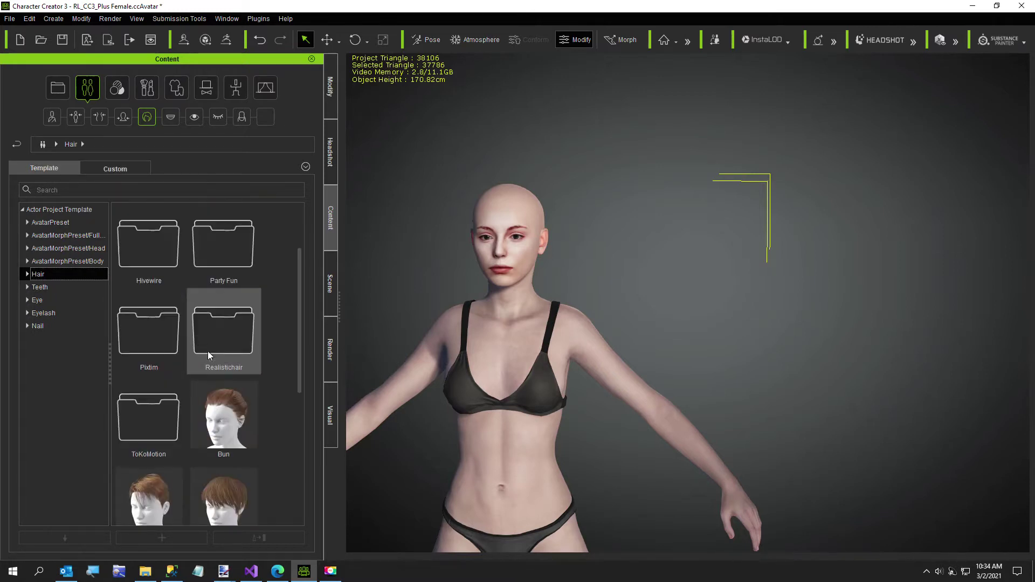
double_click(221, 424)
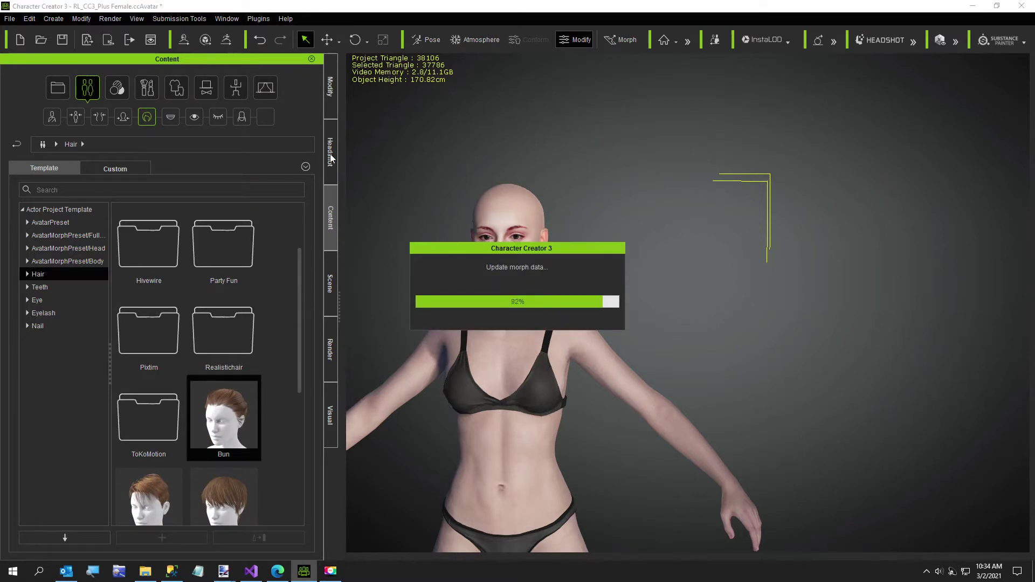
Scale the bun hair down to an object height of about 22.7 cm
left_click(331, 158)
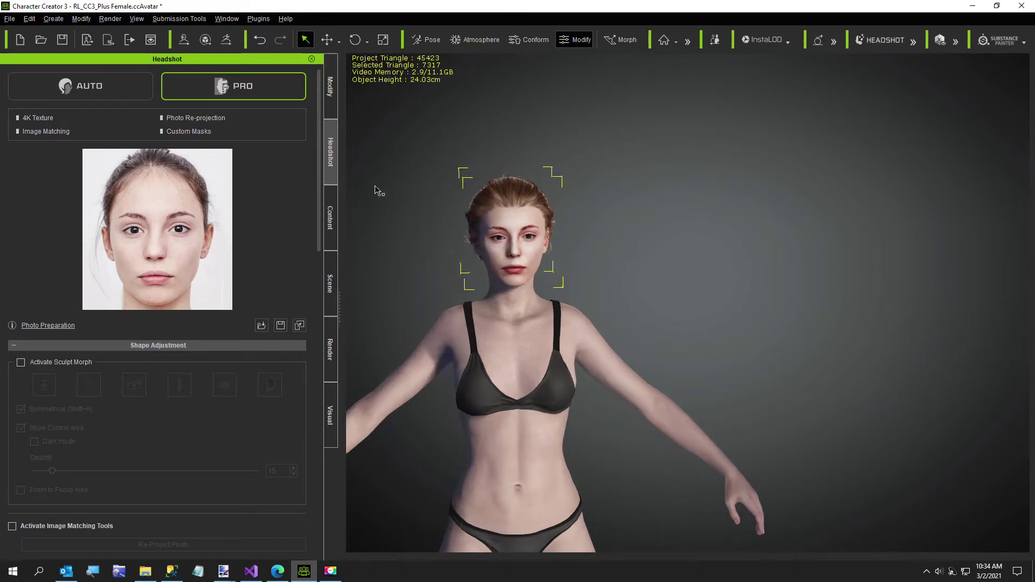
key("r")
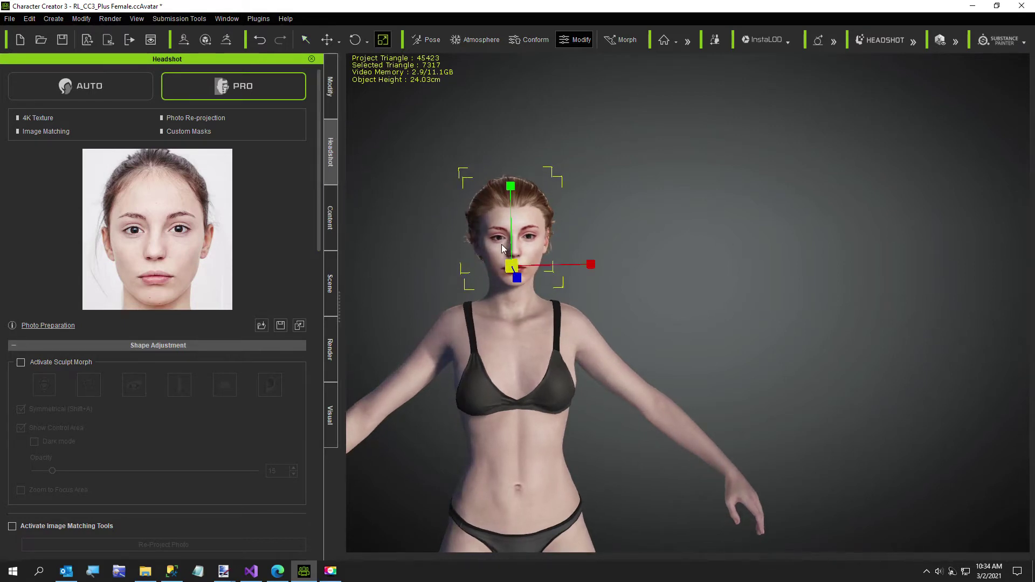
left_click_drag(509, 189, 499, 305)
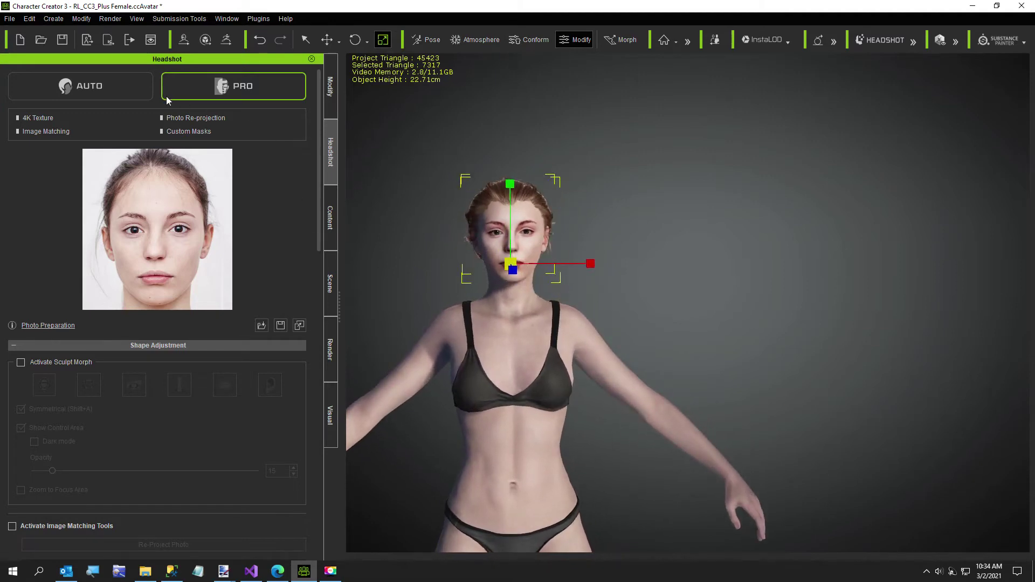
Darken the hair's base color by setting brightness to -29 for the Scalp_High_polytail material and -30 for High_polytail
left_click(327, 102)
left_click(97, 77)
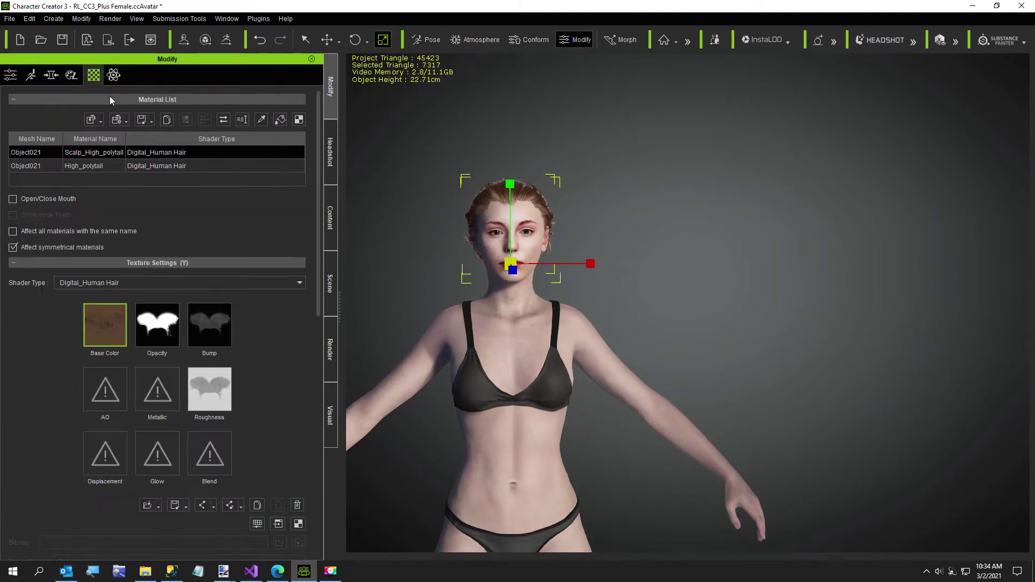
left_click(257, 525)
left_click_drag(827, 311, 814, 316)
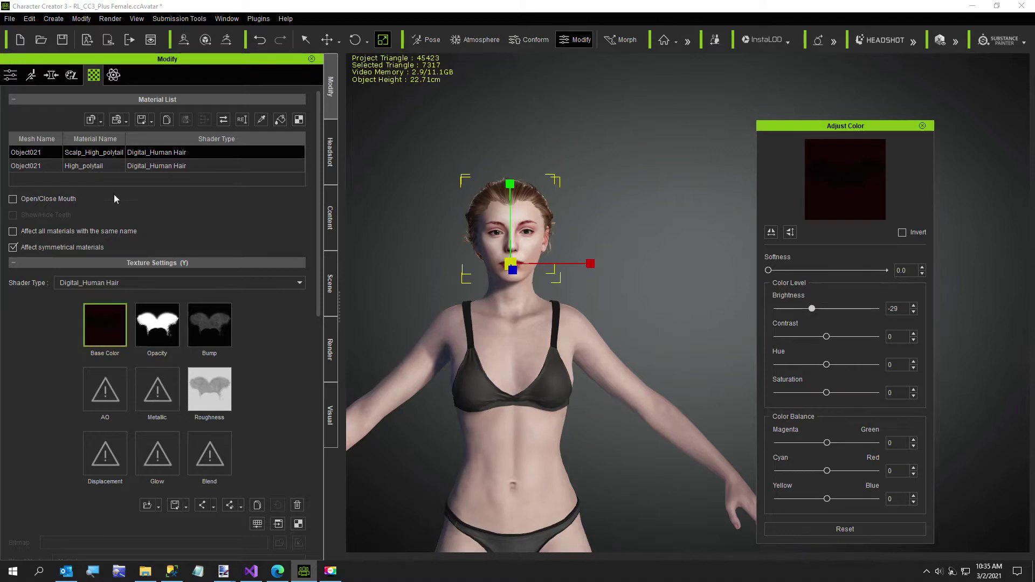
left_click(43, 168)
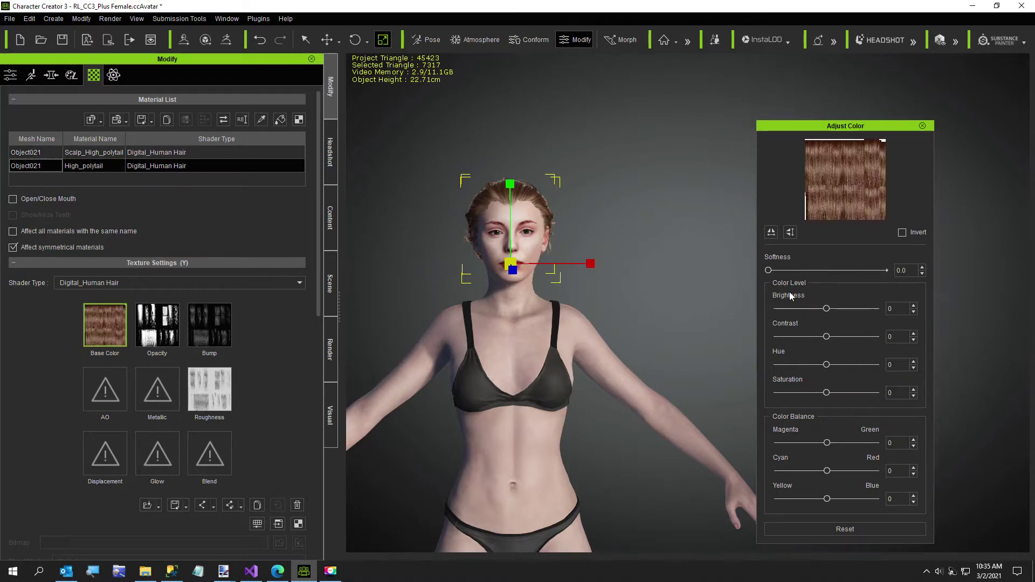
left_click_drag(824, 310, 813, 318)
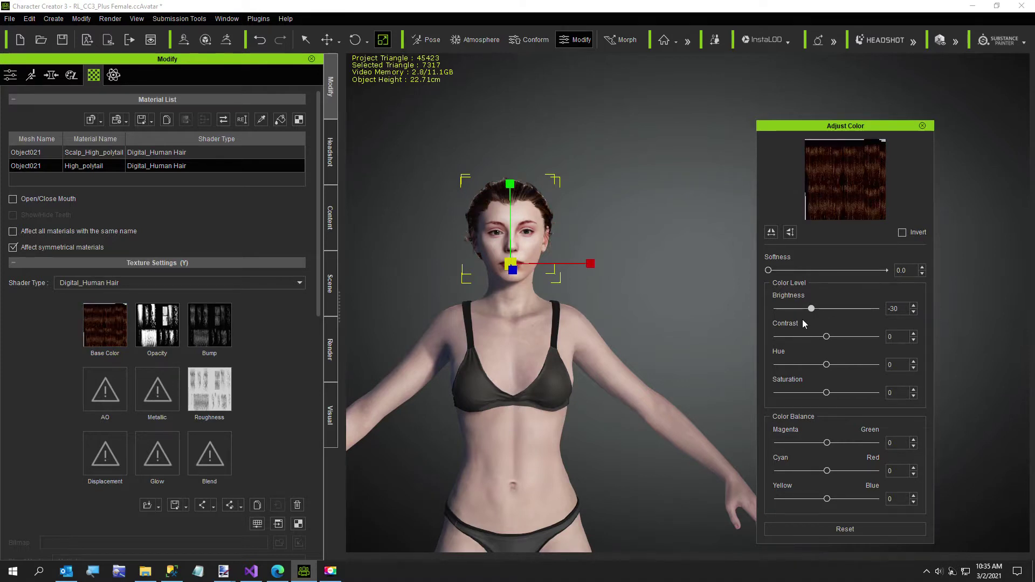
Finish the hair color adjustment and inspect the darkened hair up close at an angle
left_click(923, 126)
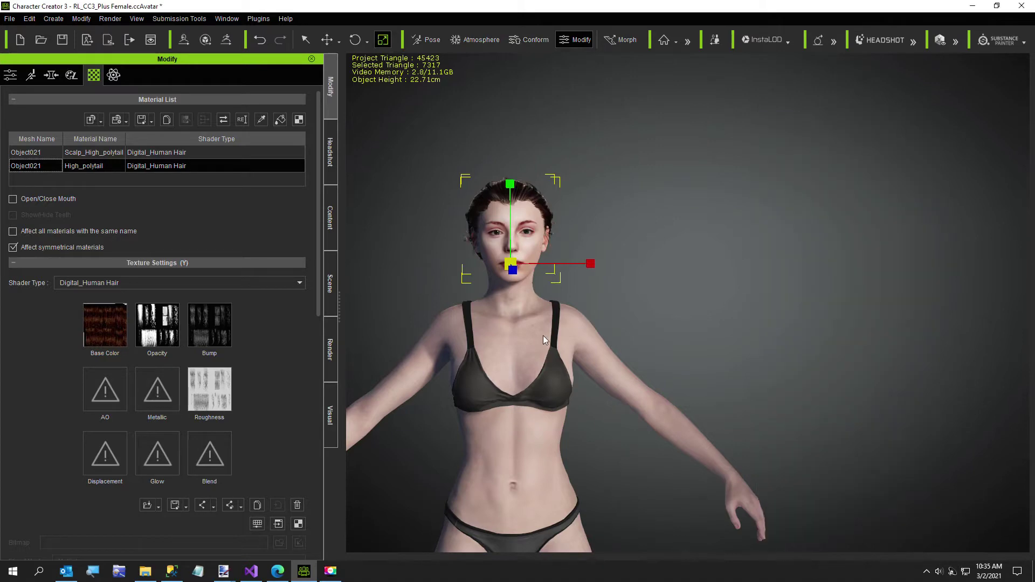
scroll(544, 325, "up", 4)
right_click_drag(654, 363, 609, 404)
middle_click_drag(609, 404, 547, 364)
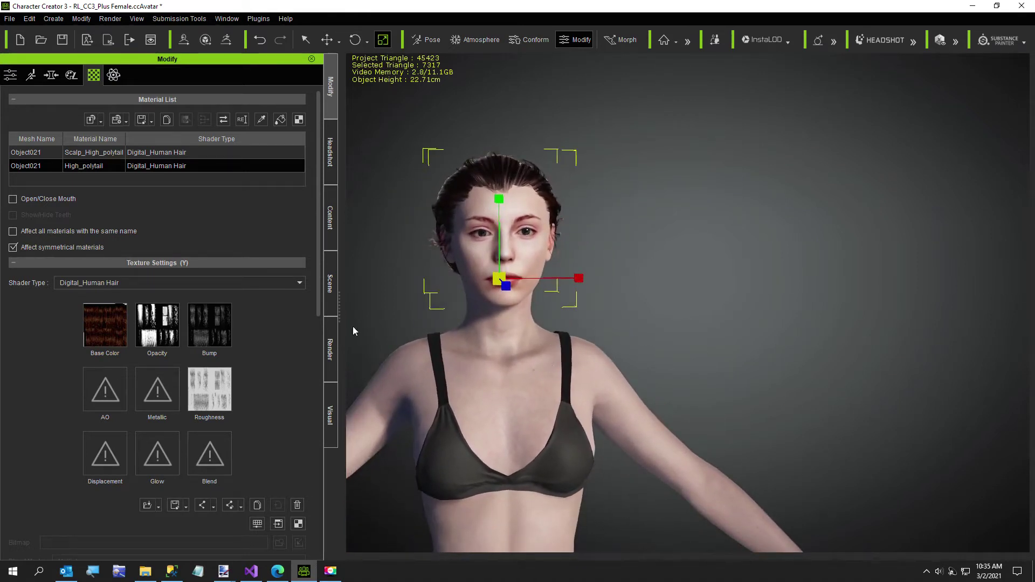
Browse the cloth template content to the Plain Base folder under Pants
left_click(330, 225)
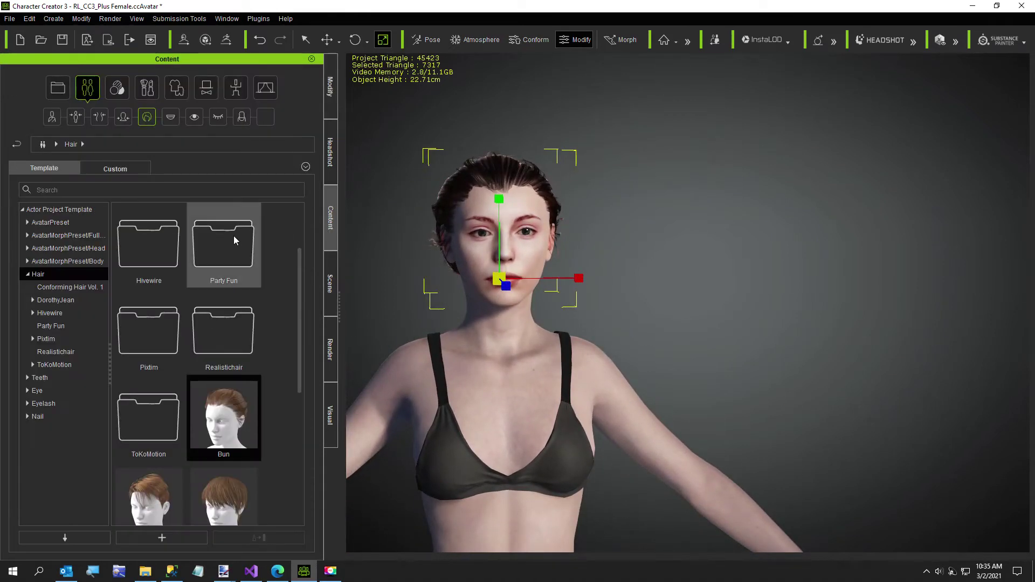
left_click(175, 89)
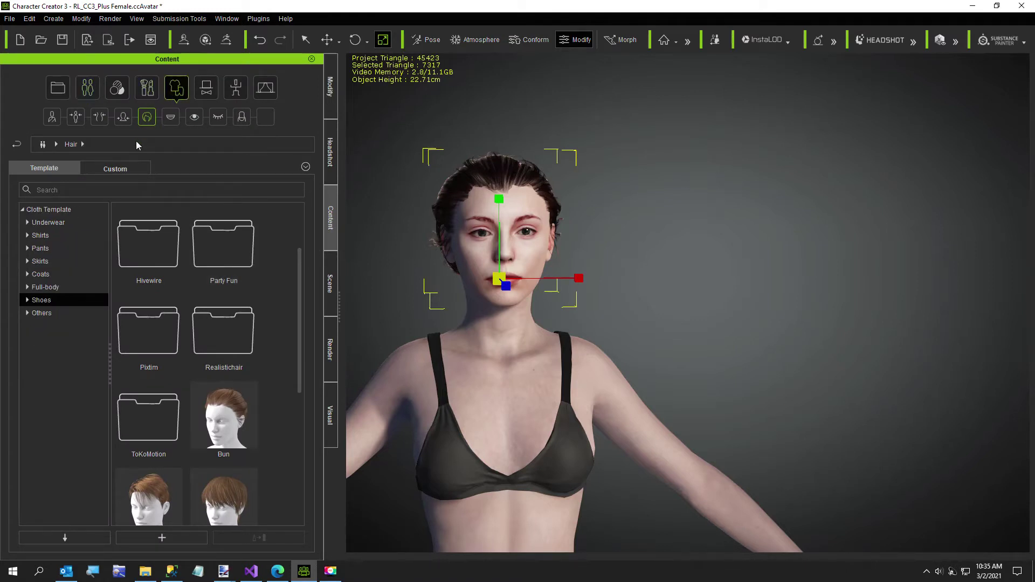
left_click(38, 248)
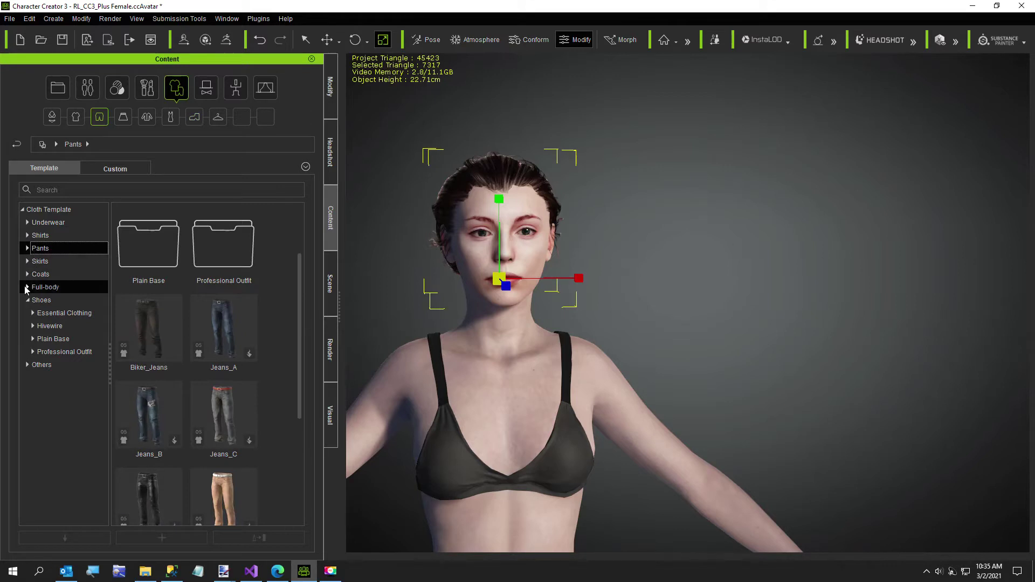
left_click(27, 248)
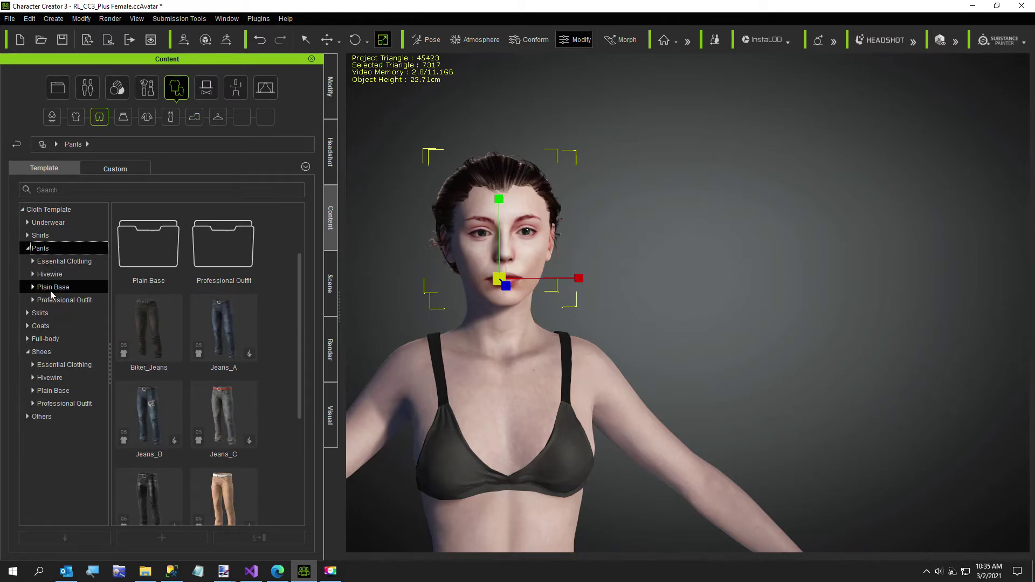
left_click(51, 289)
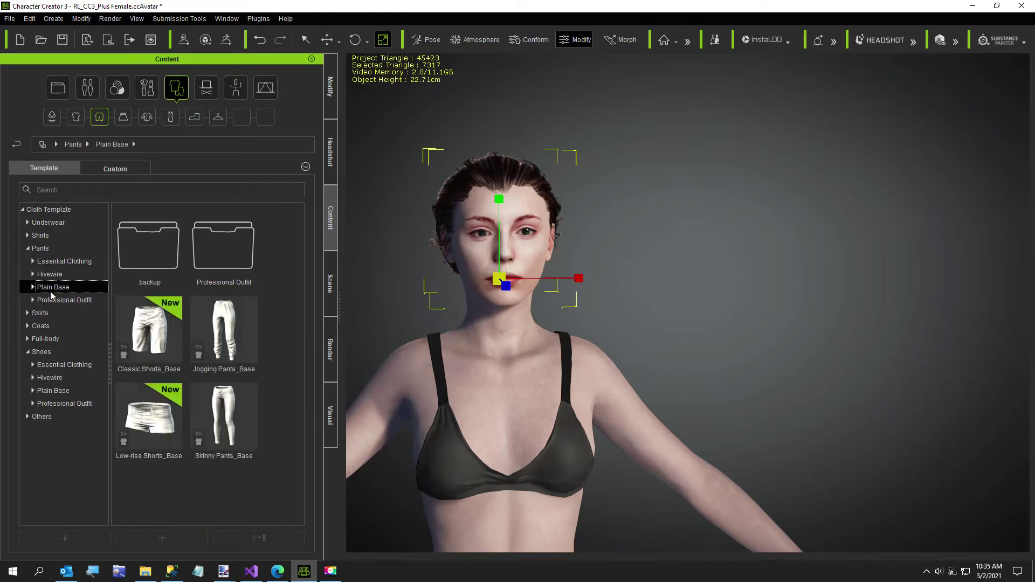
Add Skinny Pants_Base to the character with Fit Body Shape and the Default skin weight preset, and check the fit
double_click(230, 412)
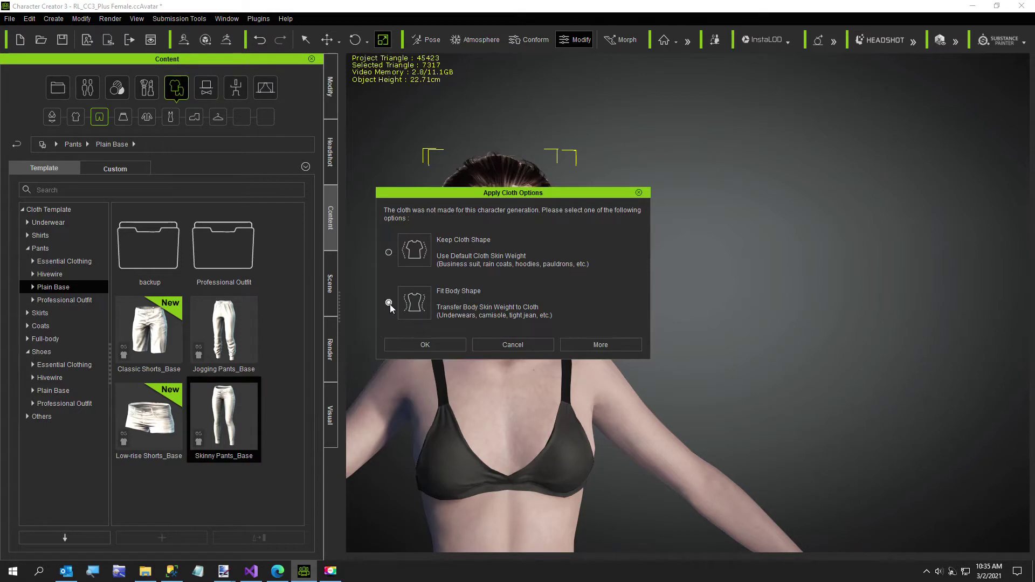
left_click(421, 343)
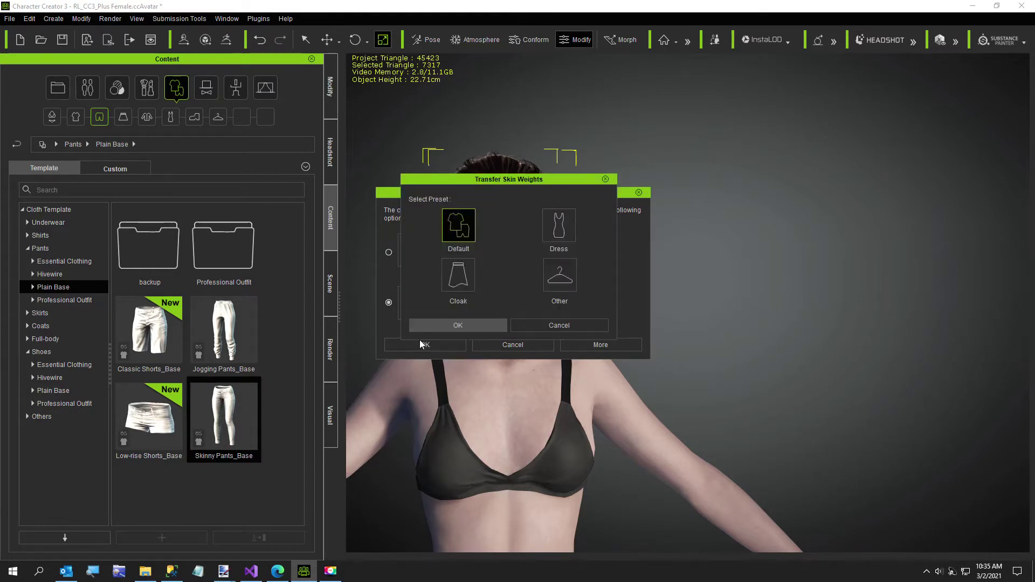
left_click(451, 326)
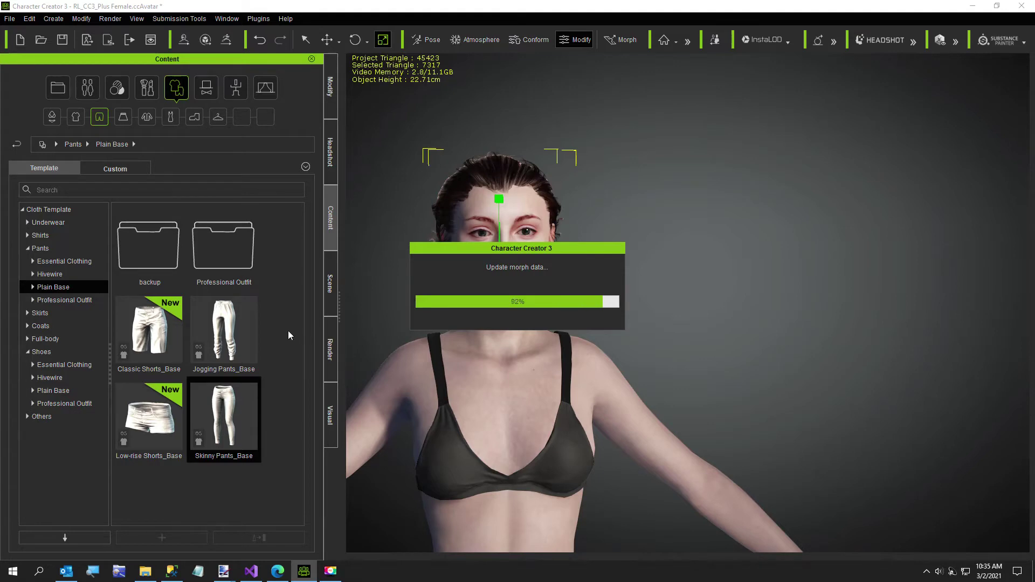
middle_click_drag(388, 345, 598, 367)
scroll(412, 323, "down", 5)
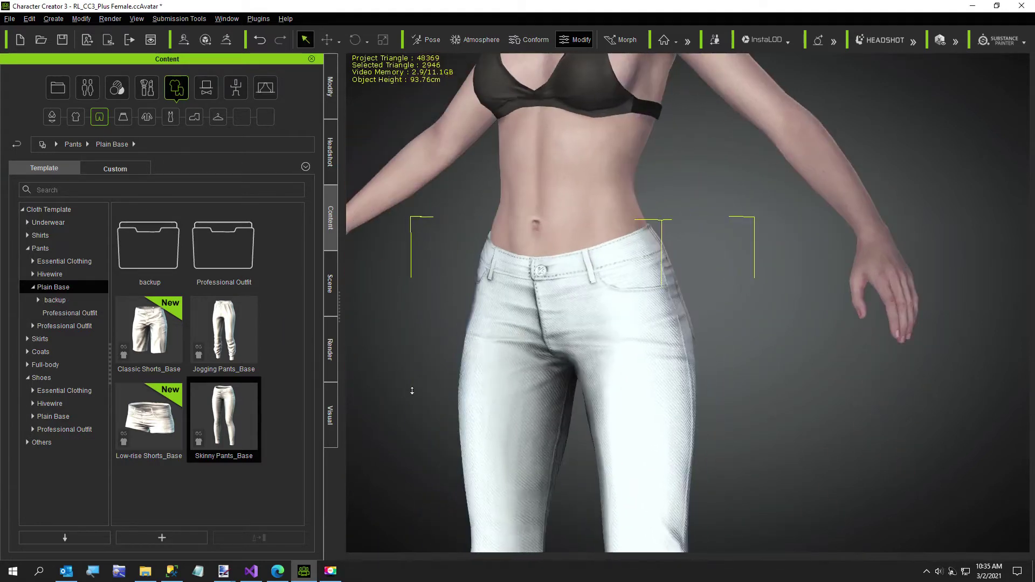
right_click_drag(482, 428, 365, 392)
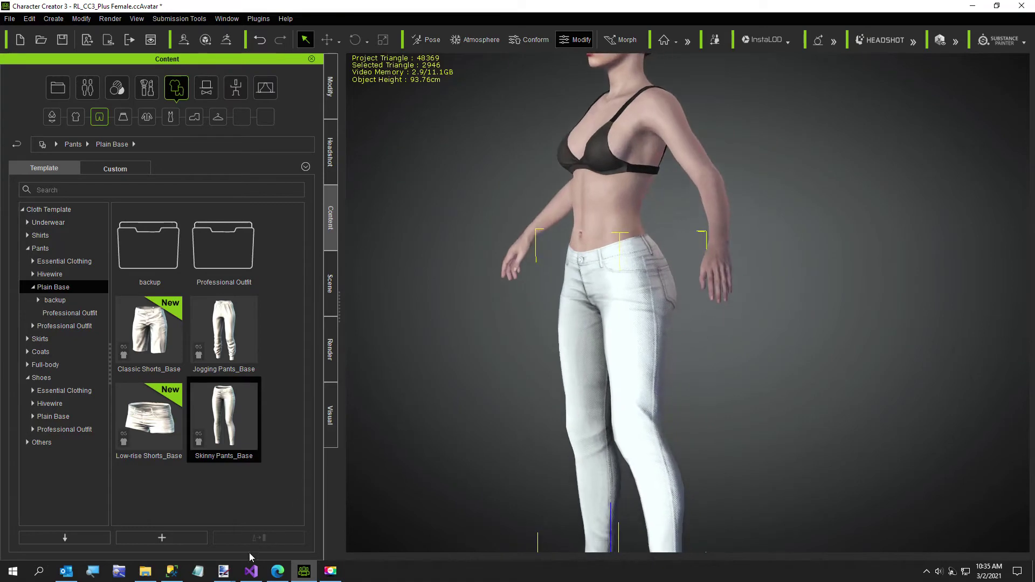
Switch to paint.net, closing all its open image windows and relaunching it with an empty image
mouse_move(223, 572)
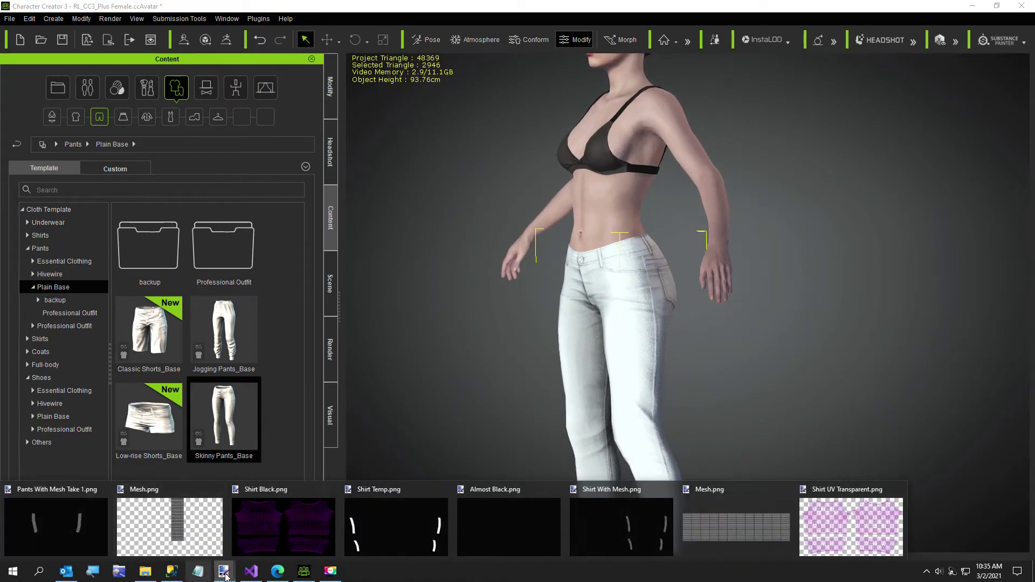
right_click(222, 575)
left_click(207, 549)
left_click(458, 333)
left_click(224, 566)
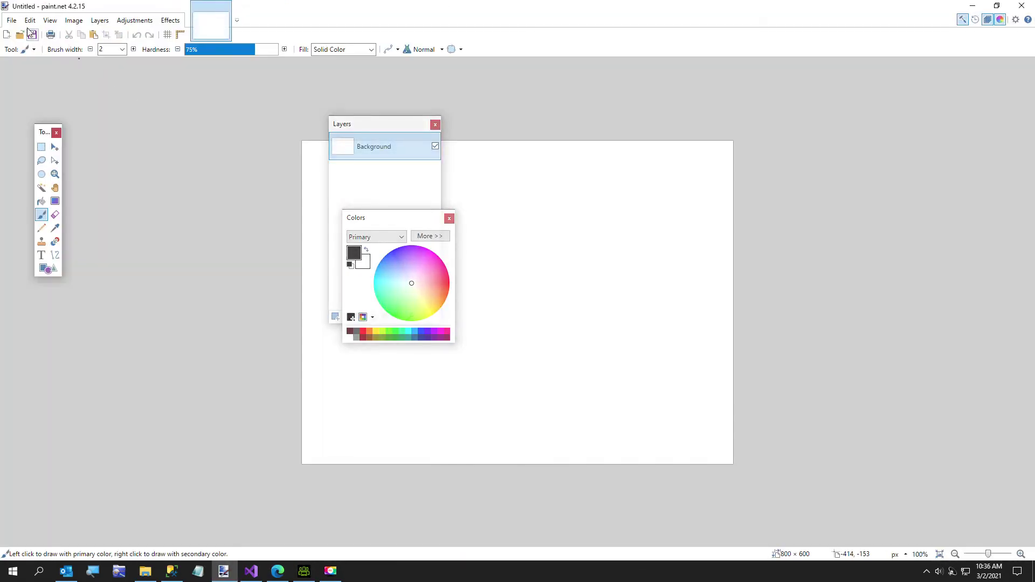
Resize the blank image to 1920 x 1080 pixels without maintaining the aspect ratio
left_click(11, 20)
mouse_move(74, 20)
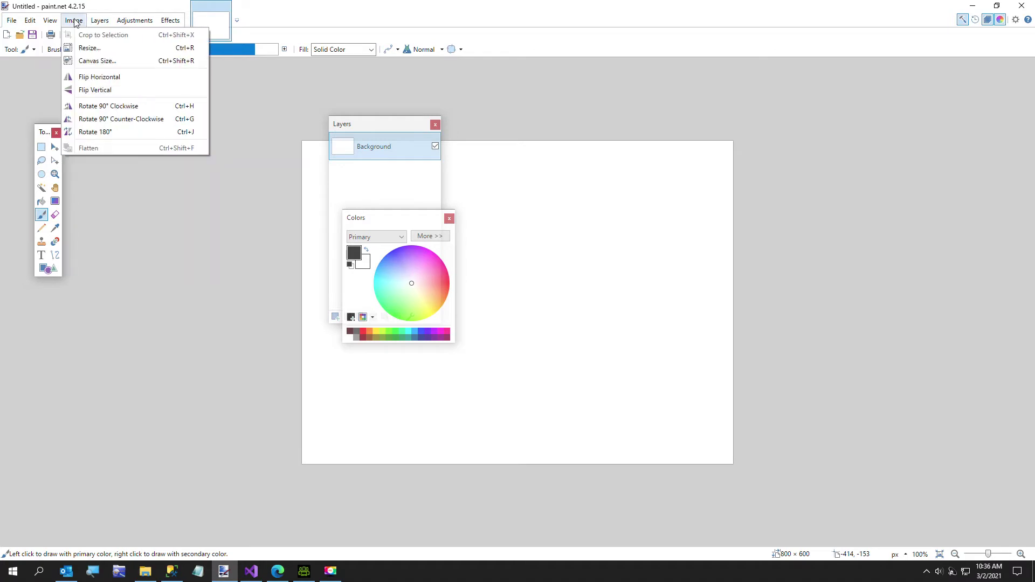
left_click(89, 48)
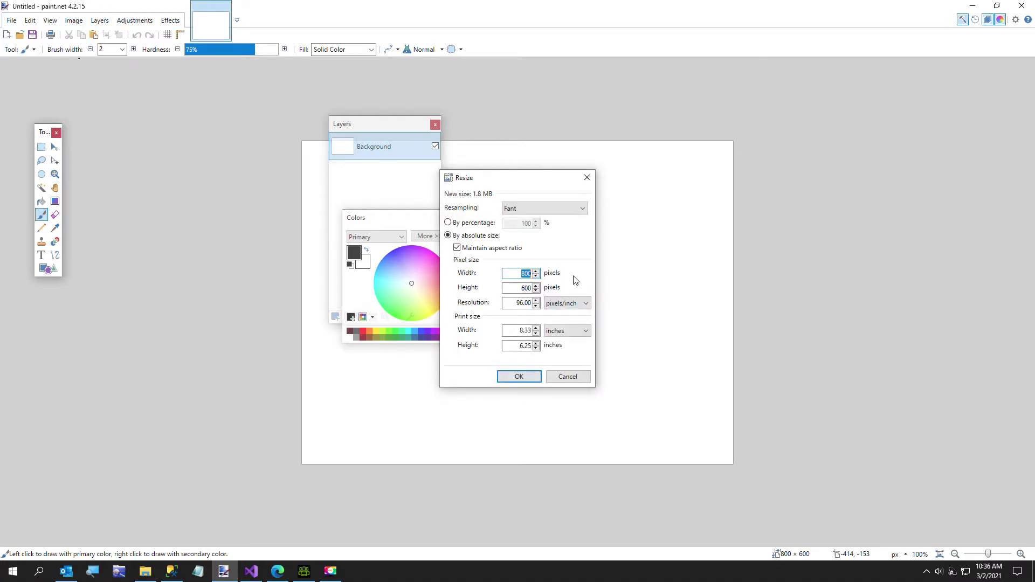
type("1920")
left_click(458, 248)
left_click(519, 288)
type("1080")
key("Return")
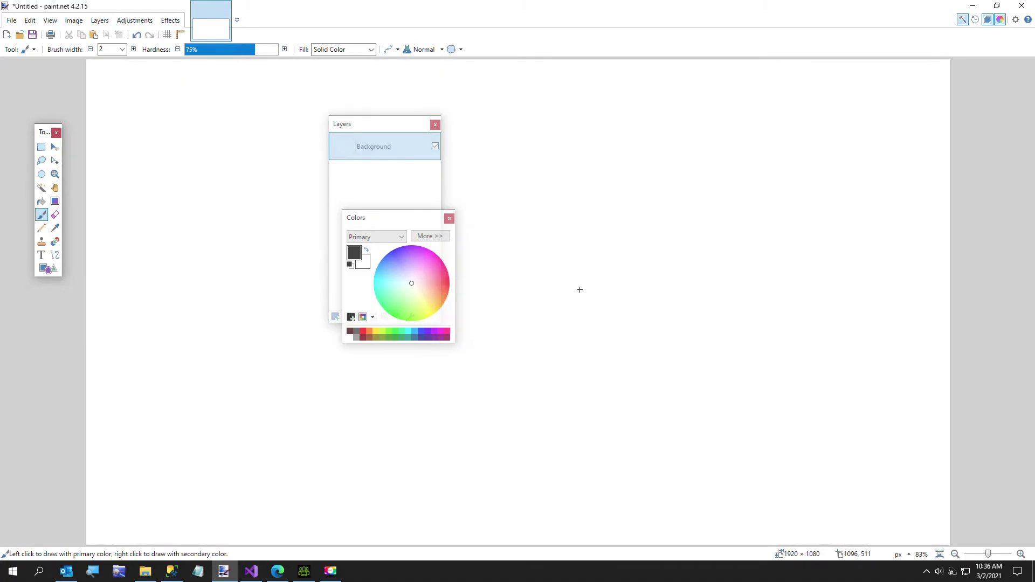
Save the white image in the Temp folder as the PNG file Blank Image, keeping the offered save settings
left_click(11, 20)
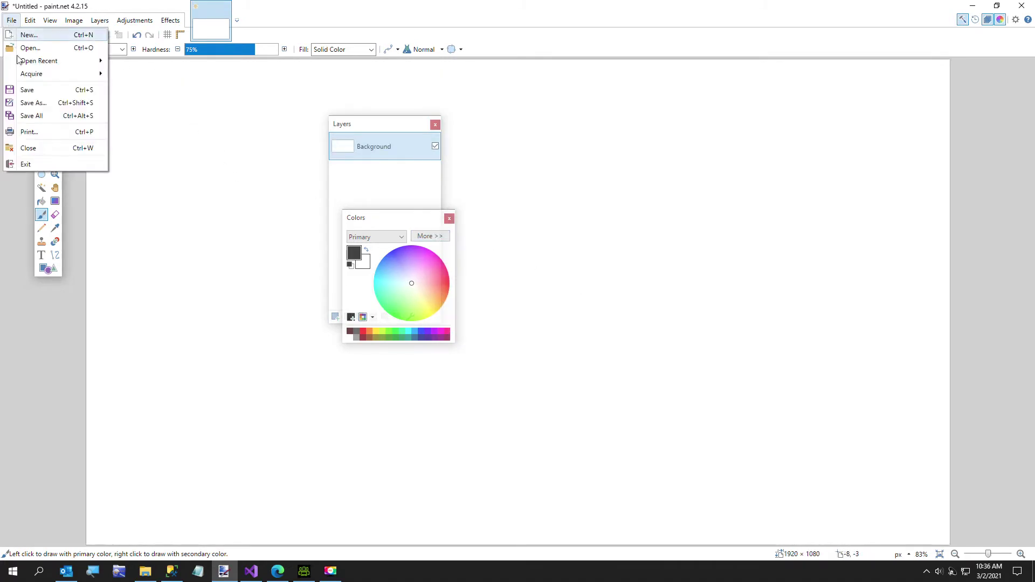
left_click(33, 102)
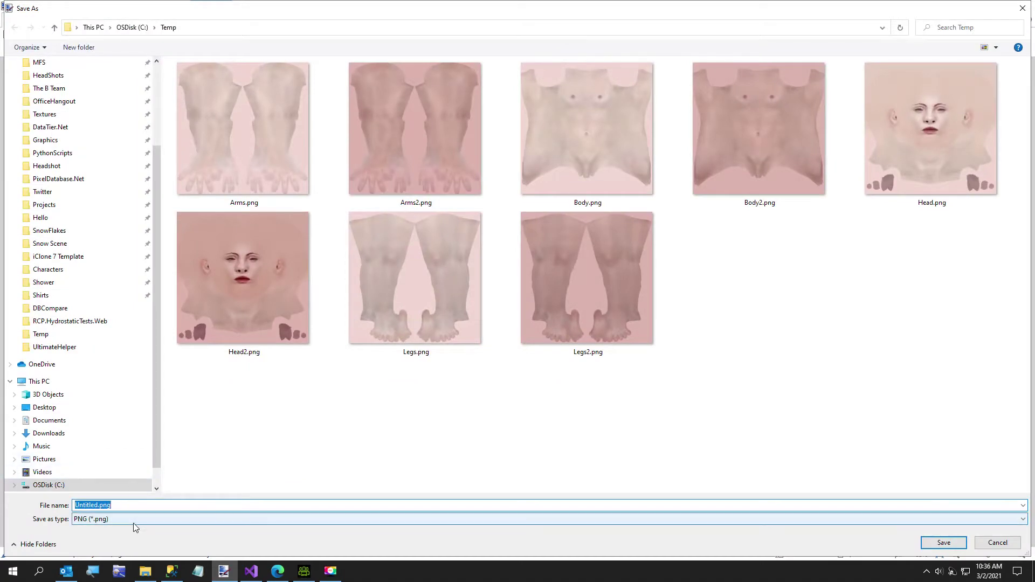
left_click(141, 504)
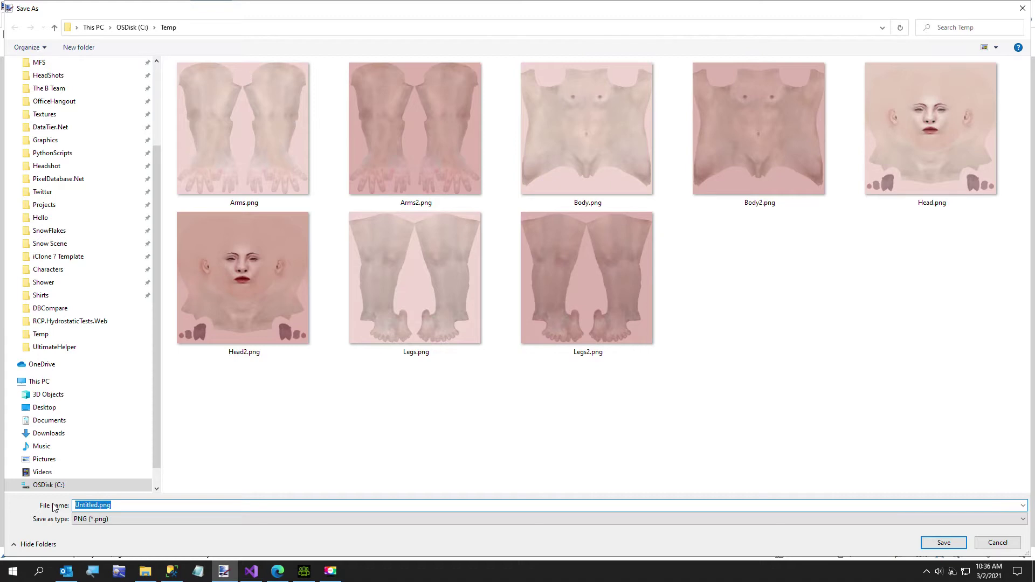
type("Blank Image")
key("Return")
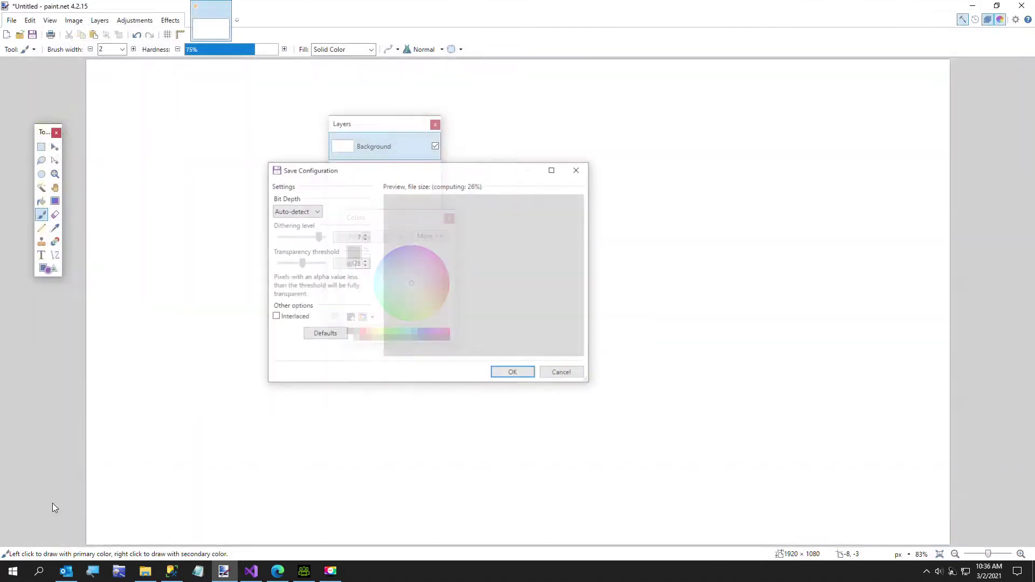
left_click(502, 377)
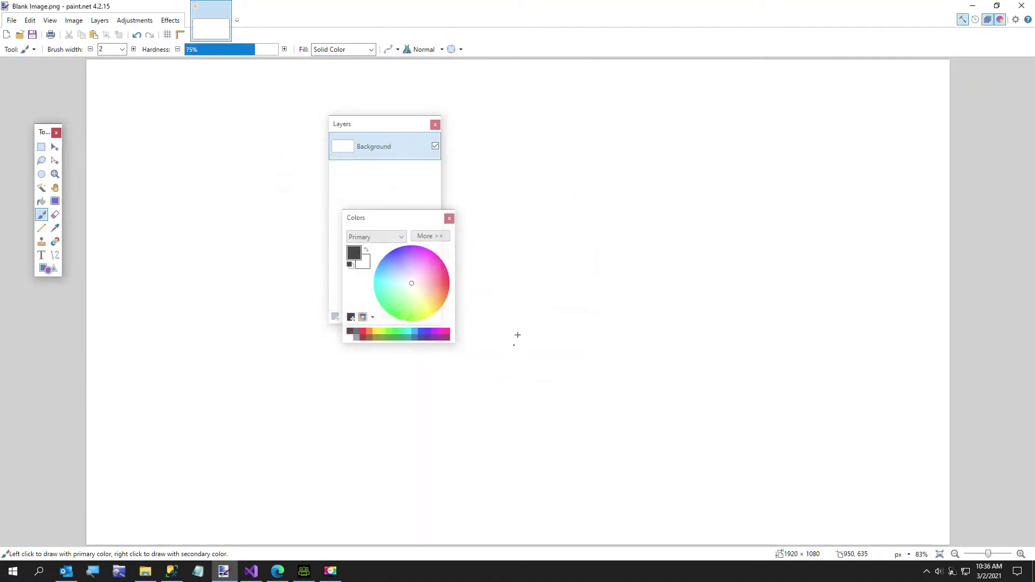
Switch to PixelDatabase.Net, close the legs texture, and load Blank Image.png from the Temp folder
left_click(281, 575)
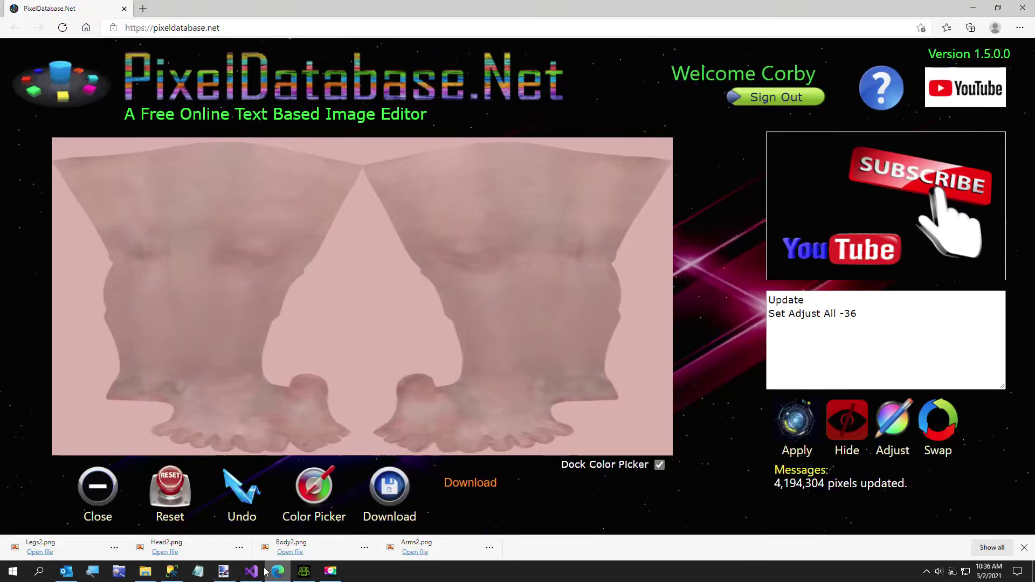
left_click(94, 488)
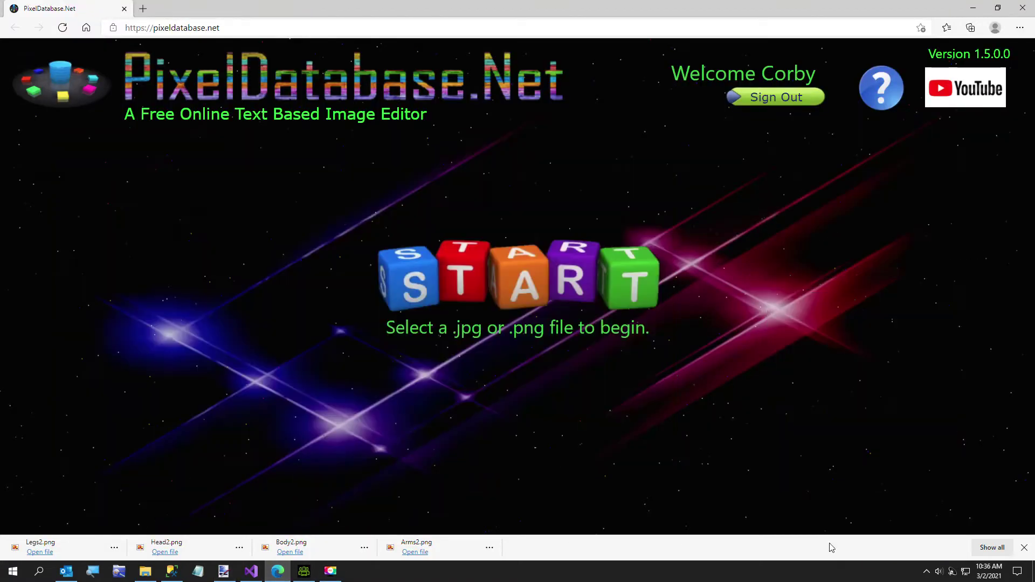
left_click(1024, 548)
left_click(485, 306)
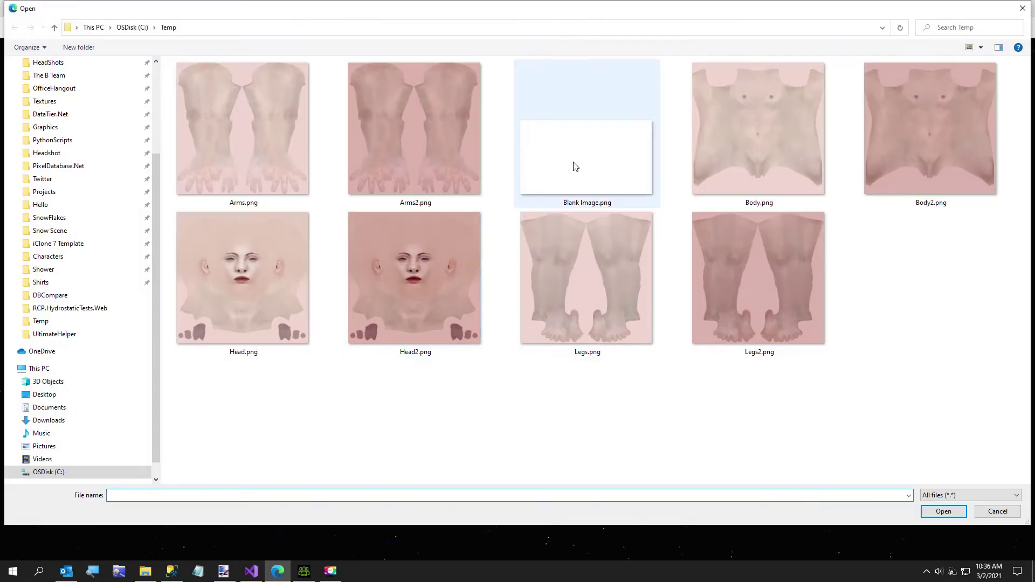
double_click(573, 168)
Recolor the whole blank image by applying the query "Update Set Color 8 8 8"
left_click_drag(820, 350, 661, 290)
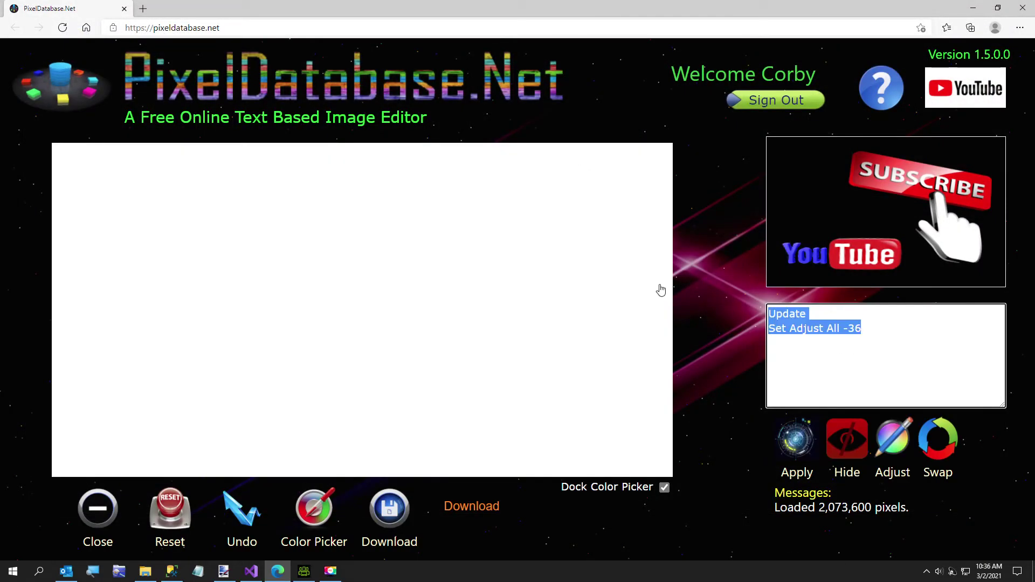
left_click(839, 329)
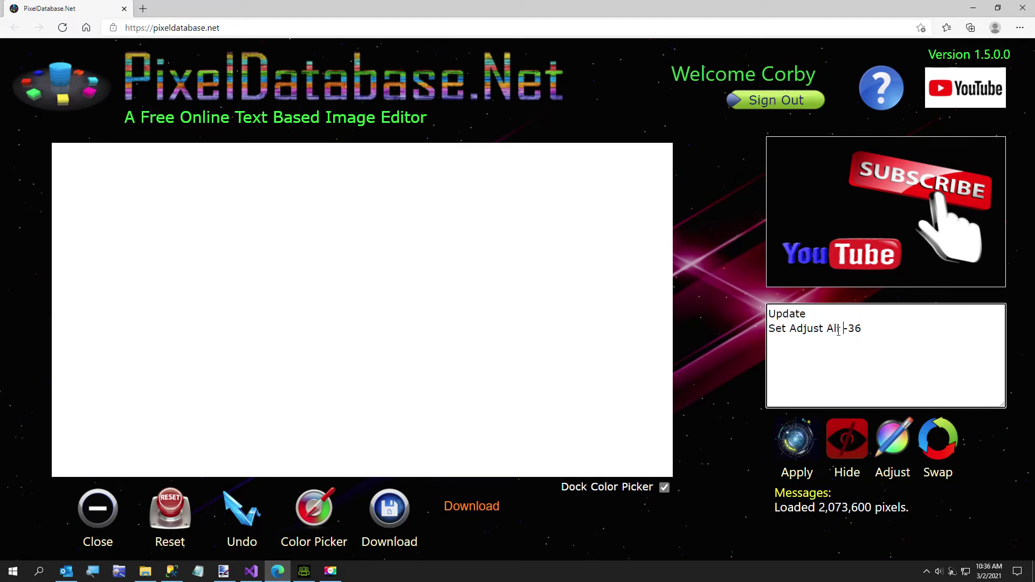
left_click_drag(832, 330, 880, 332)
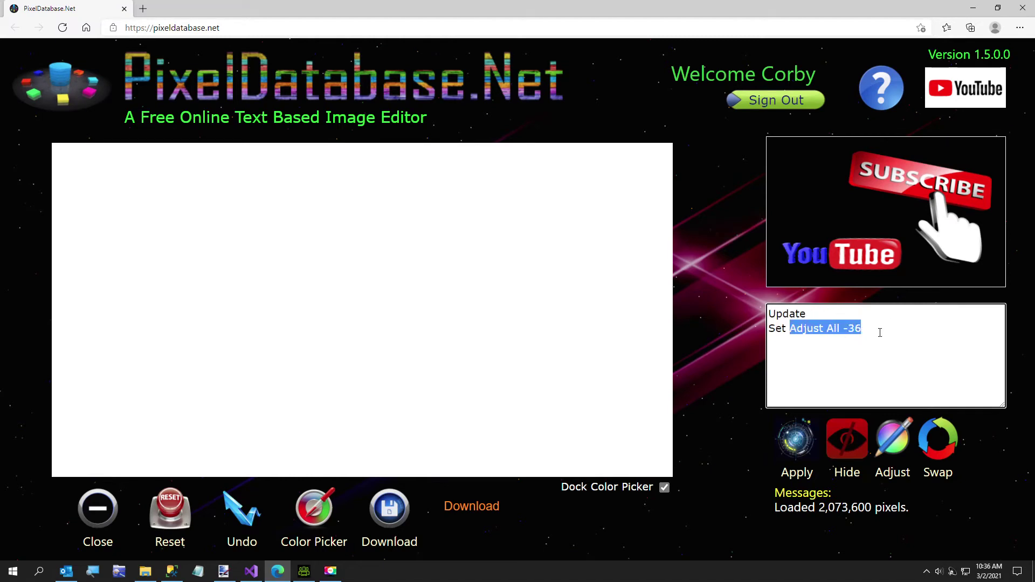
type("Color 8 8 8")
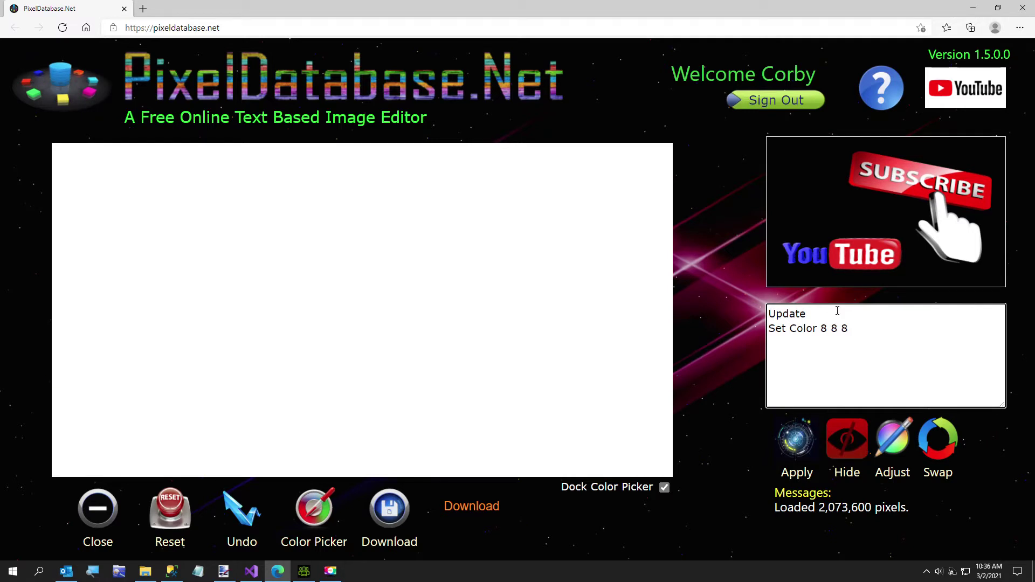
left_click(798, 440)
Download the recolored image to the Temp folder as Almost Black, and return to Character Creator 3
left_click(388, 519)
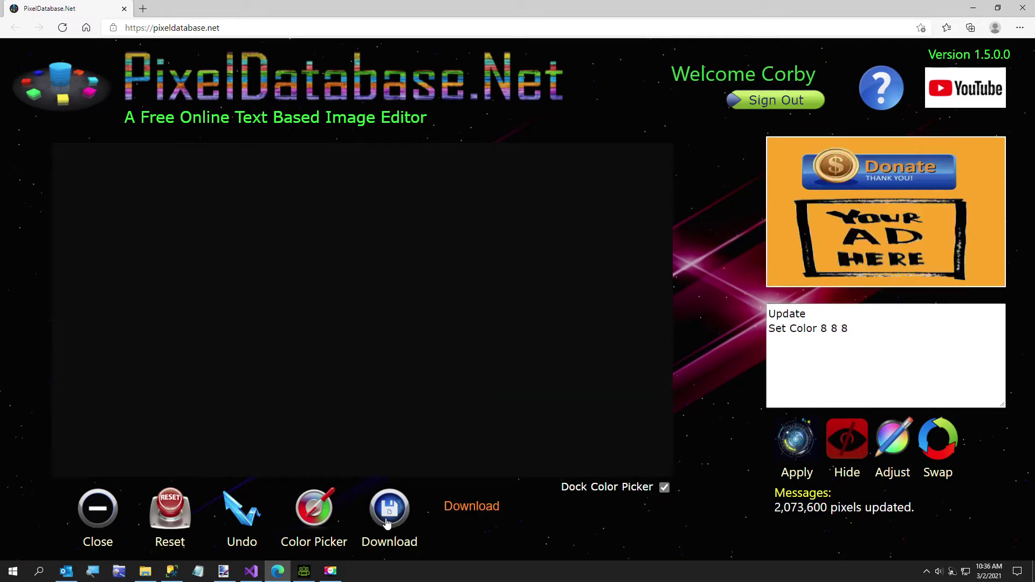
left_click(460, 509)
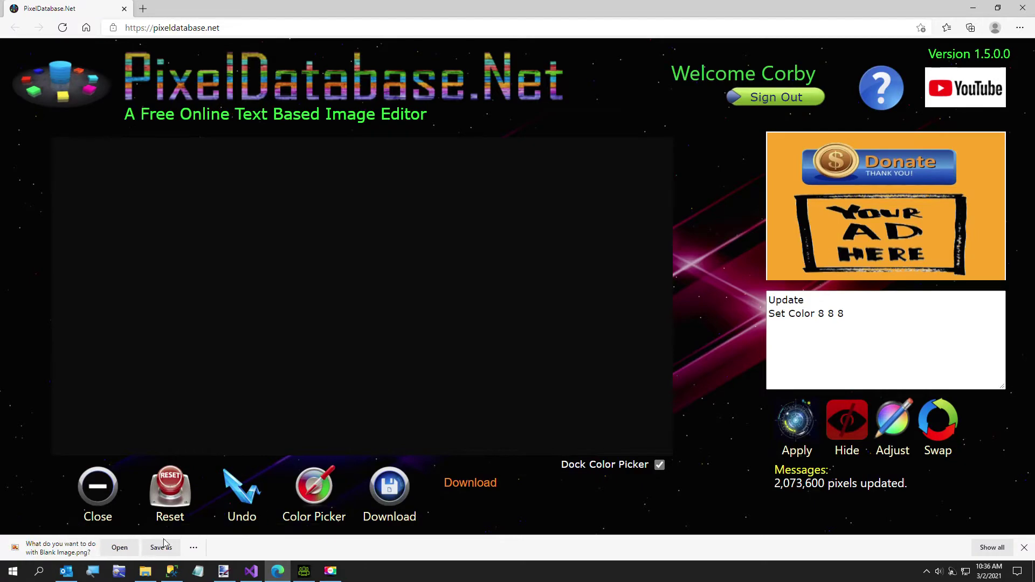
left_click(156, 546)
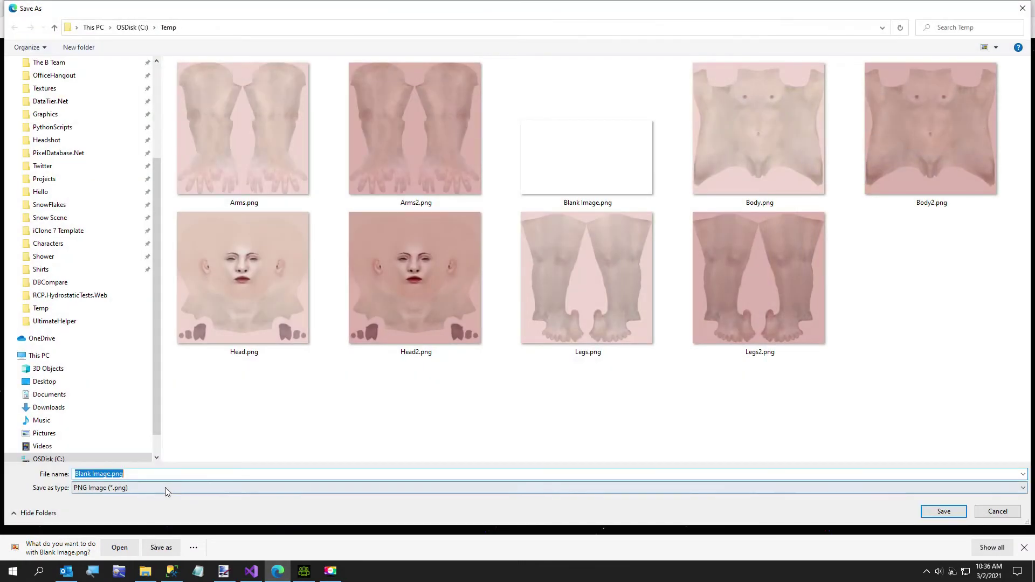
type("Almost Black")
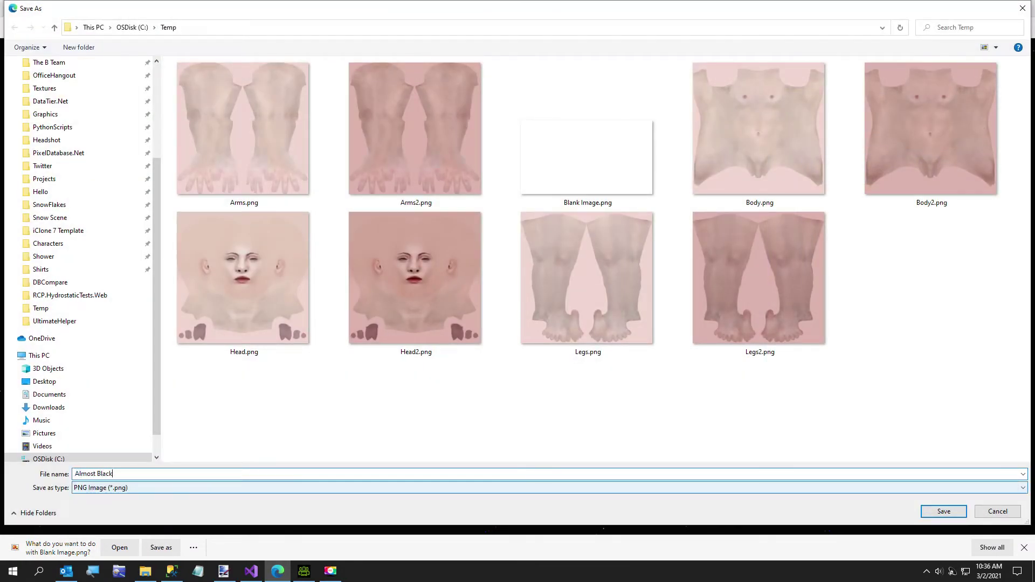
key("Return")
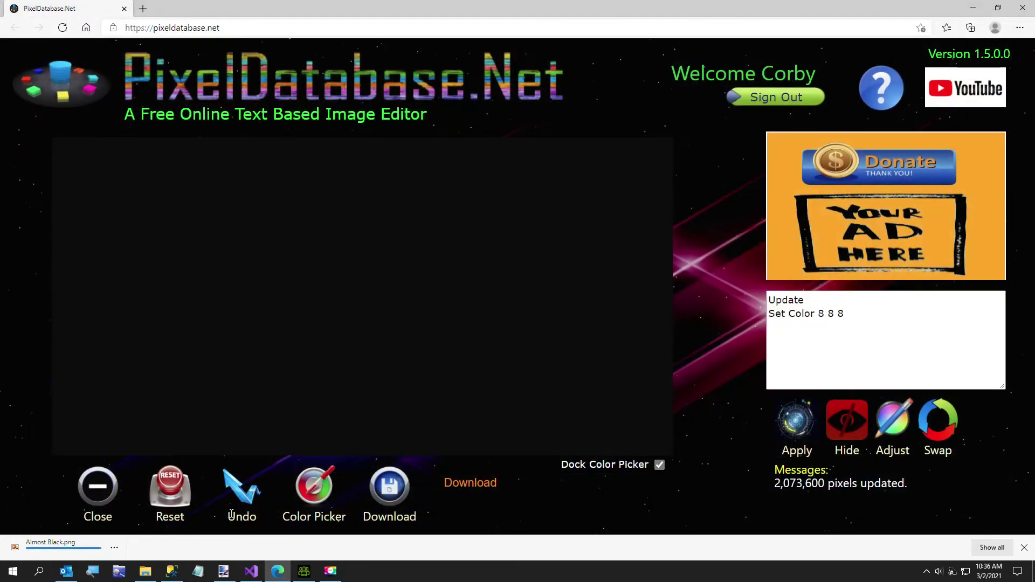
left_click(301, 569)
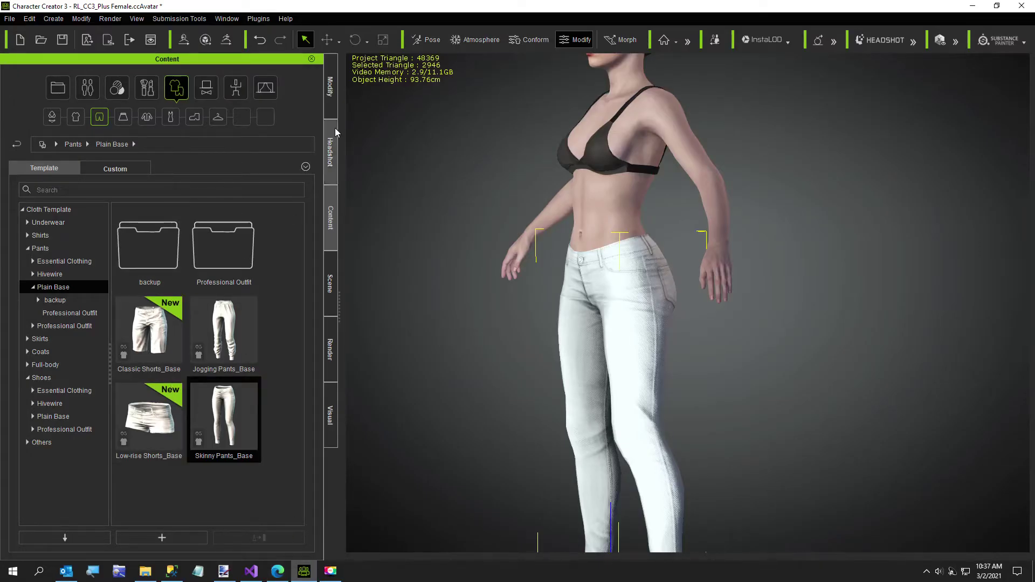
Load Almost Black.png from the Temp folder as the diffuse texture of the Skinny Pants material
left_click(329, 94)
double_click(92, 322)
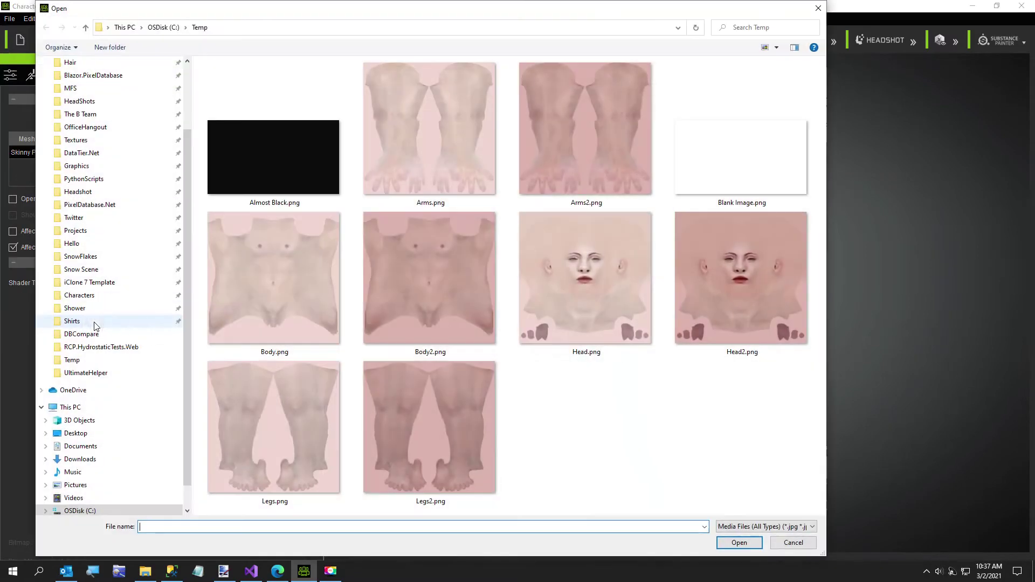
double_click(267, 173)
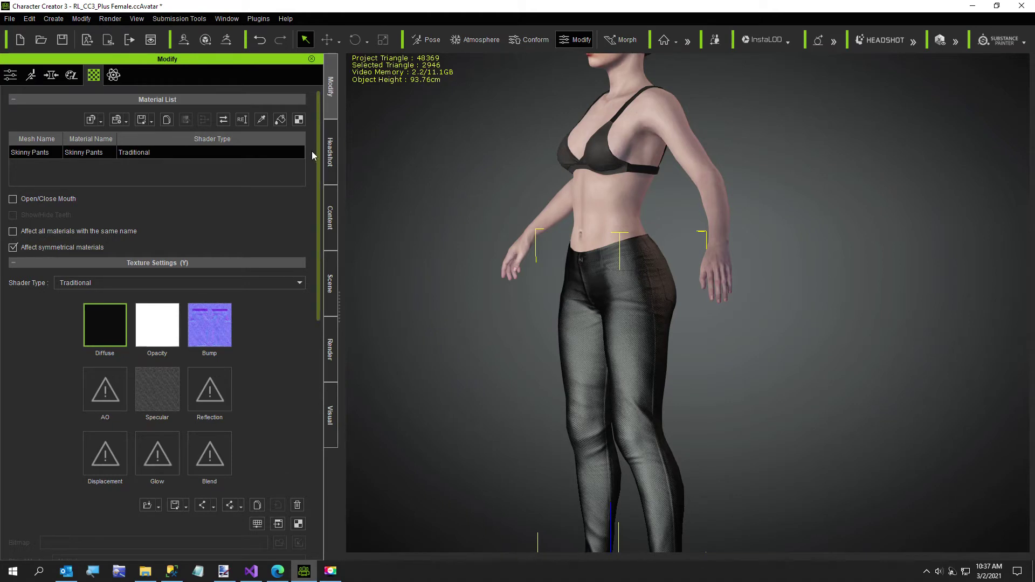
Remove the bump texture from the Skinny Pants material
right_click_drag(667, 474, 264, 501)
scroll(699, 431, "up", 3)
right_click_drag(625, 404, 681, 439)
left_click(213, 335)
left_click(297, 506)
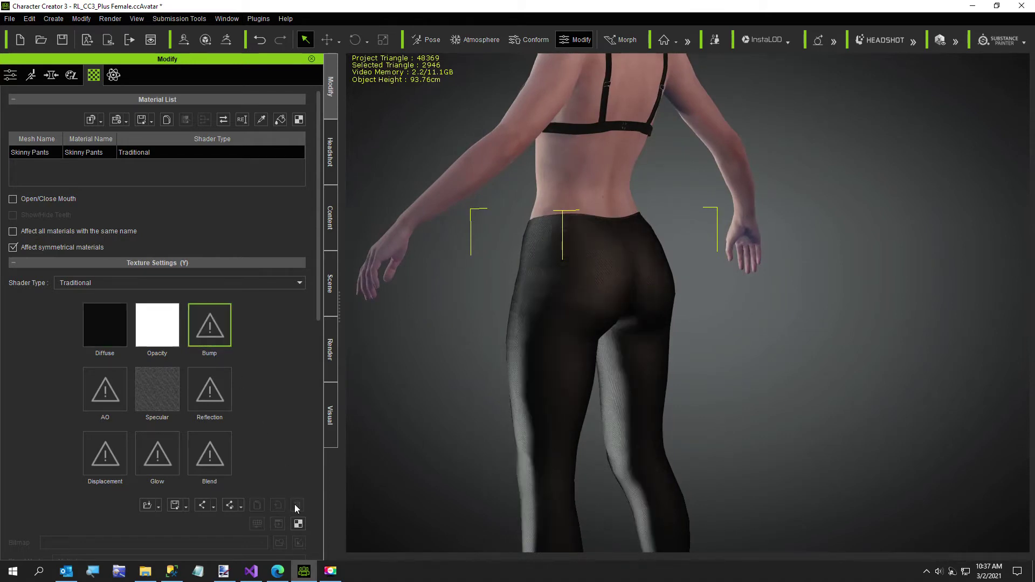
right_click_drag(622, 501, 506, 358)
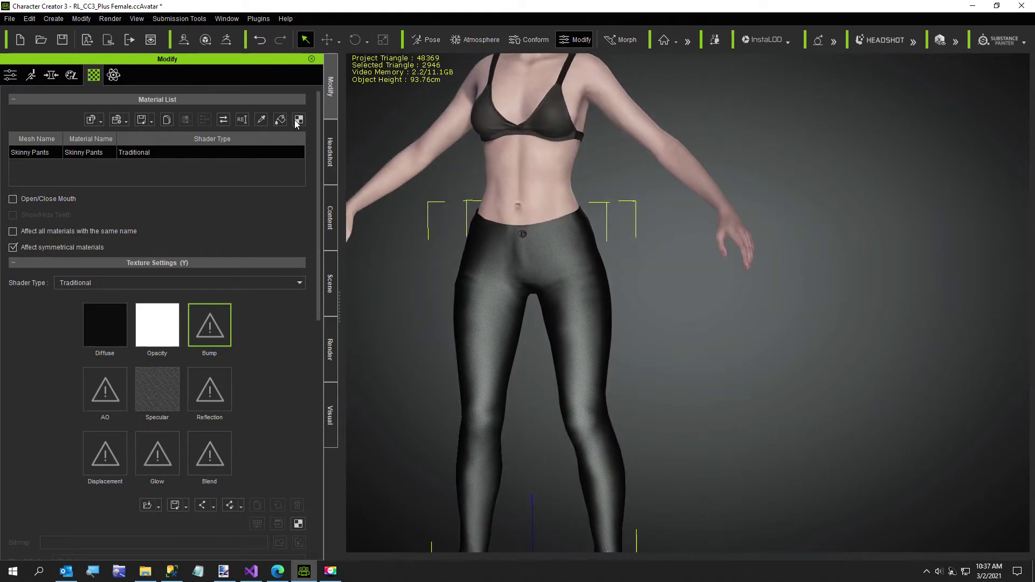
Lower the pants material's specular value, trying 8 and 18 before settling on 16
scroll(173, 447, "down", 12)
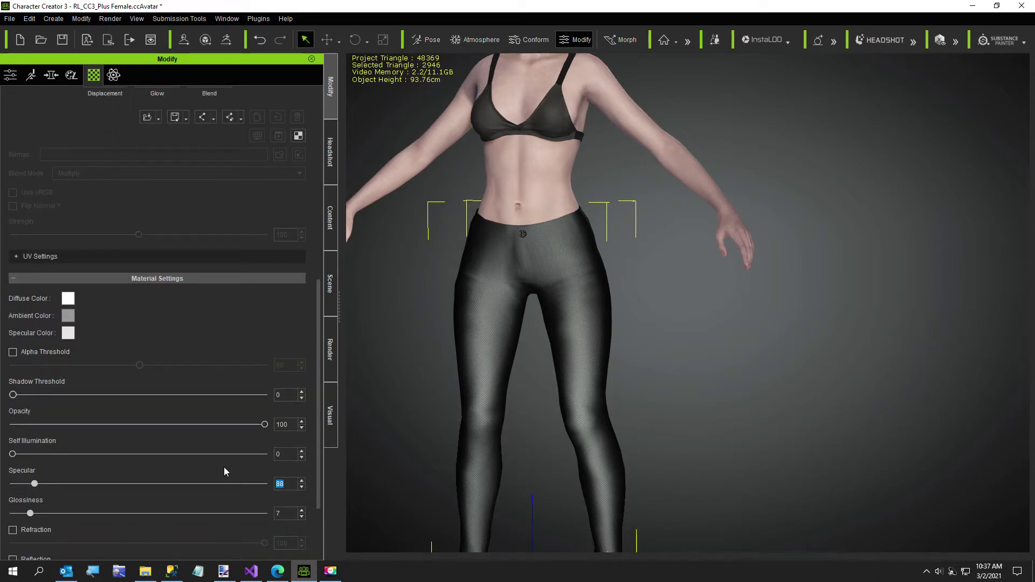
type("8")
key("Return")
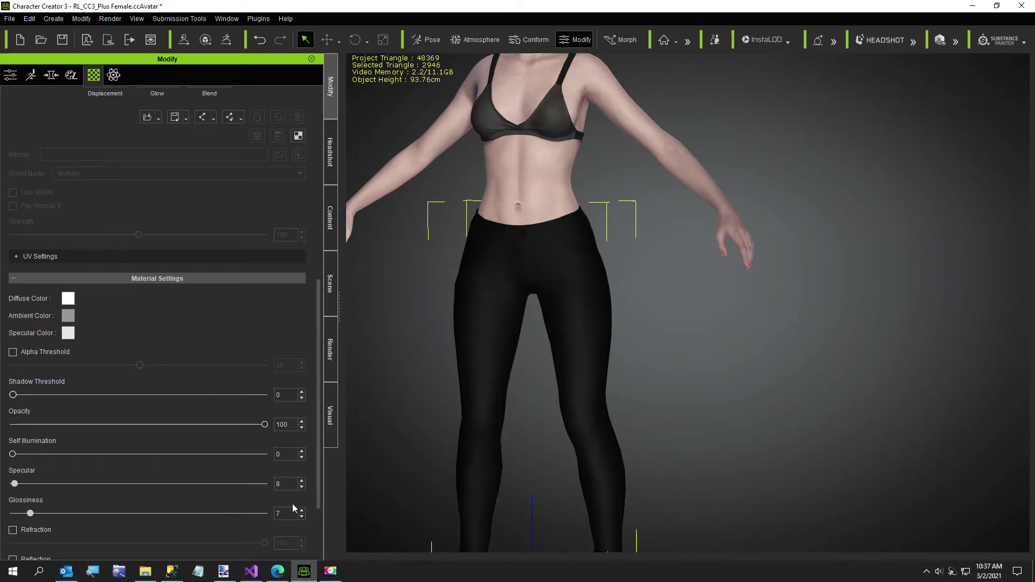
type("18")
key("Return")
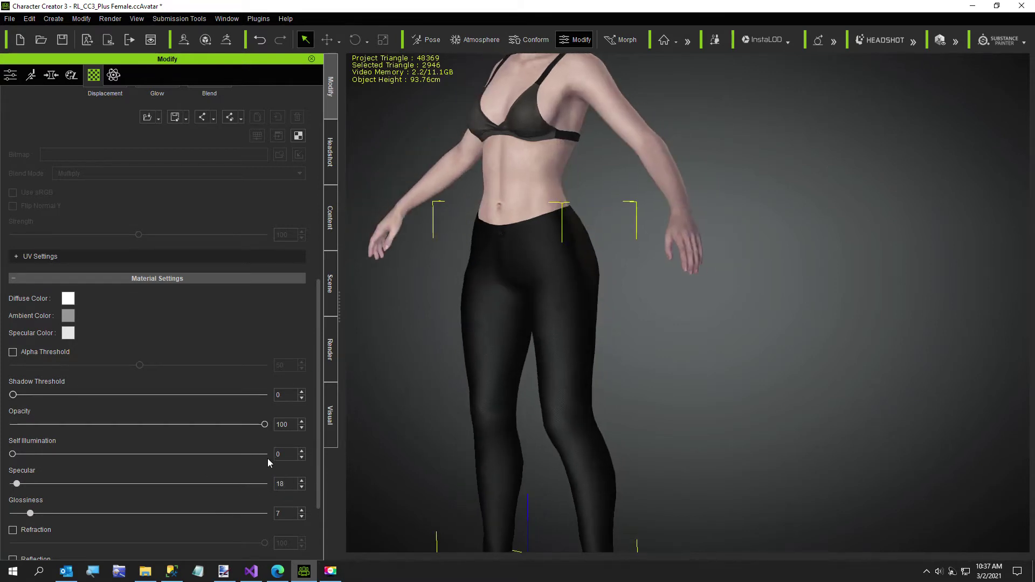
scroll(240, 481, "down", 2)
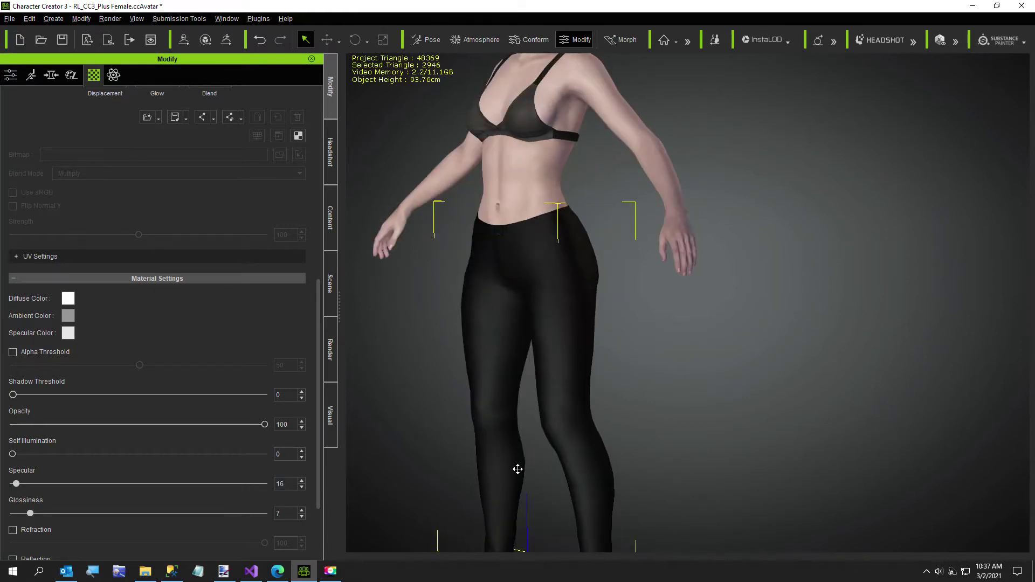
Examine how the black pants look on the character from the front, back and sides
middle_click_drag(518, 469, 575, 400)
right_click_drag(575, 400, 404, 451)
middle_click_drag(404, 451, 501, 478)
right_click_drag(501, 478, 684, 403)
middle_click_drag(537, 395, 575, 393)
right_click_drag(575, 393, 483, 324)
scroll(557, 367, "up", 2)
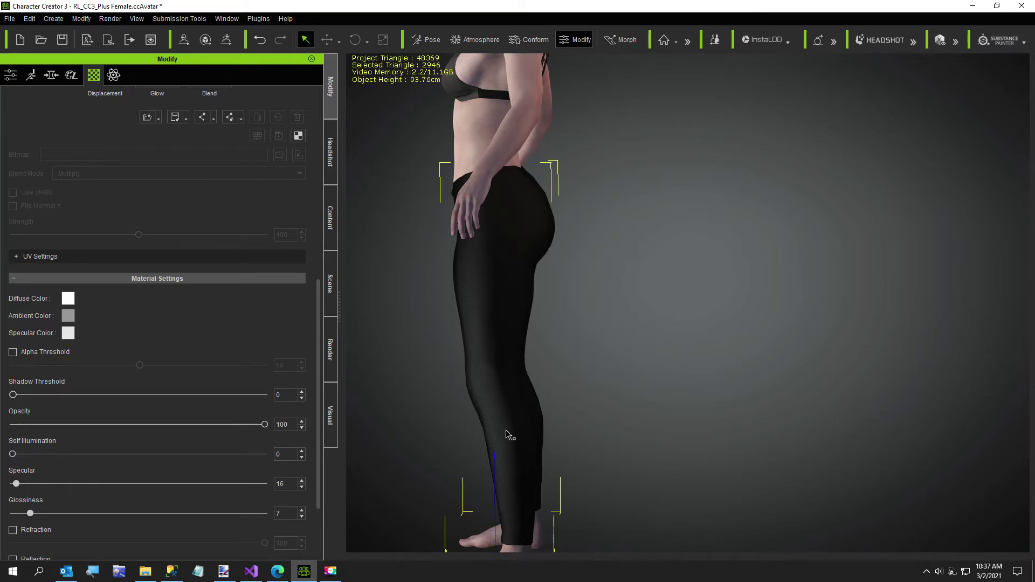
right_click_drag(505, 393, 668, 386)
right_click_drag(602, 393, 399, 378)
right_click_drag(494, 360, 266, 409)
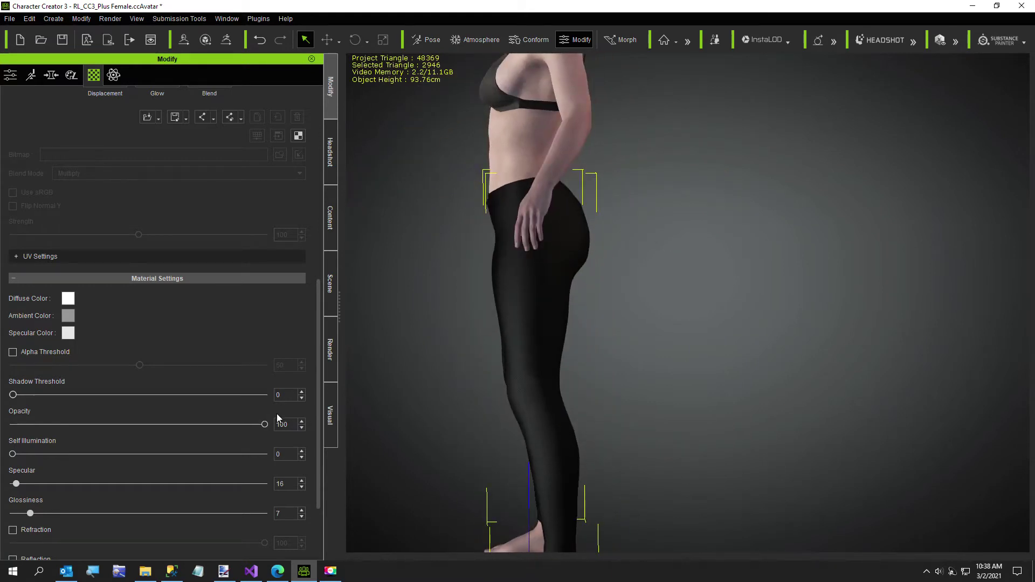
Switch to paint.net and resize Blank Image.png to a height of 33 pixels without maintaining the aspect ratio
left_click(226, 576)
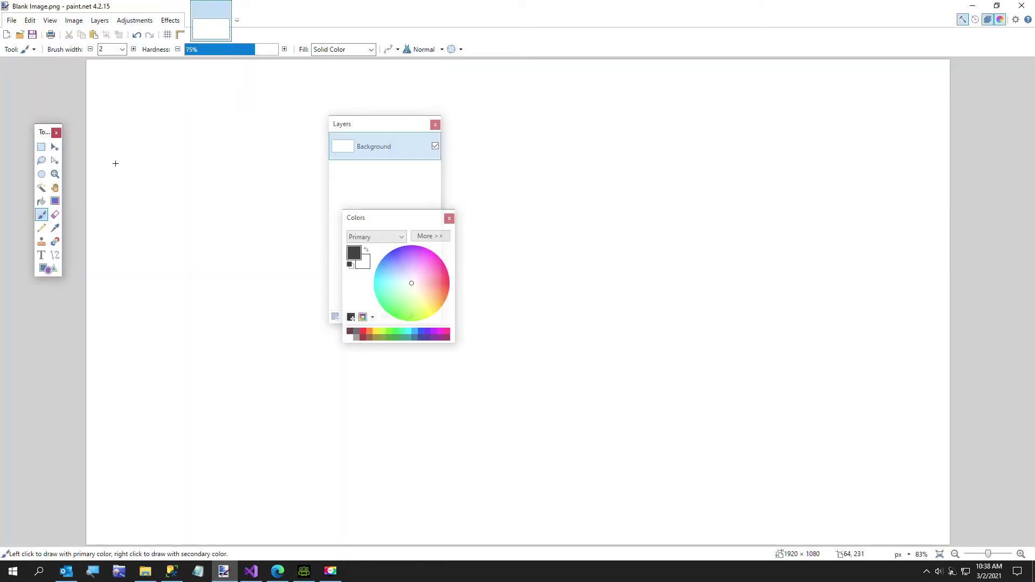
left_click(74, 20)
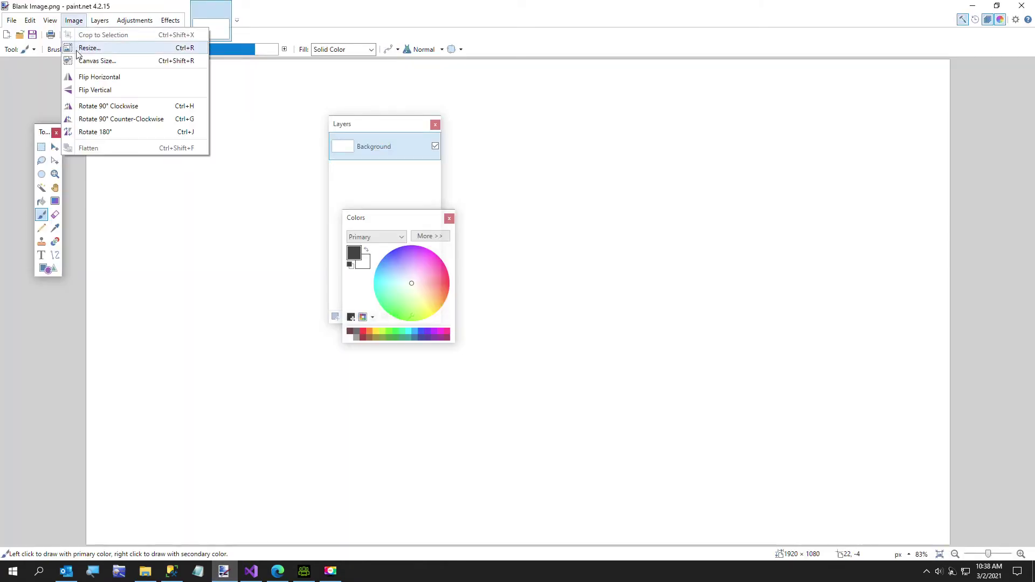
left_click(75, 50)
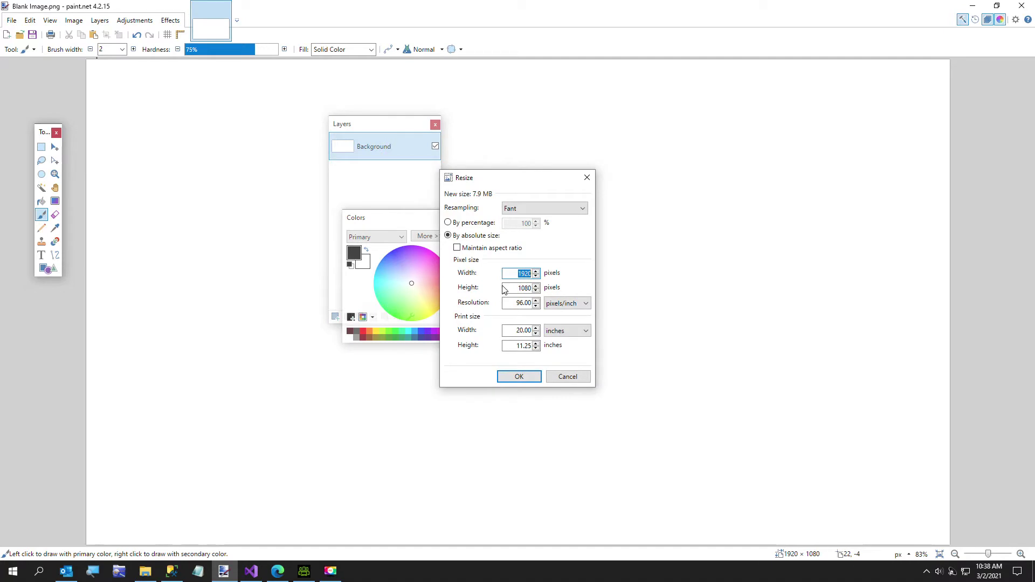
key("Tab")
type("33")
key("Return")
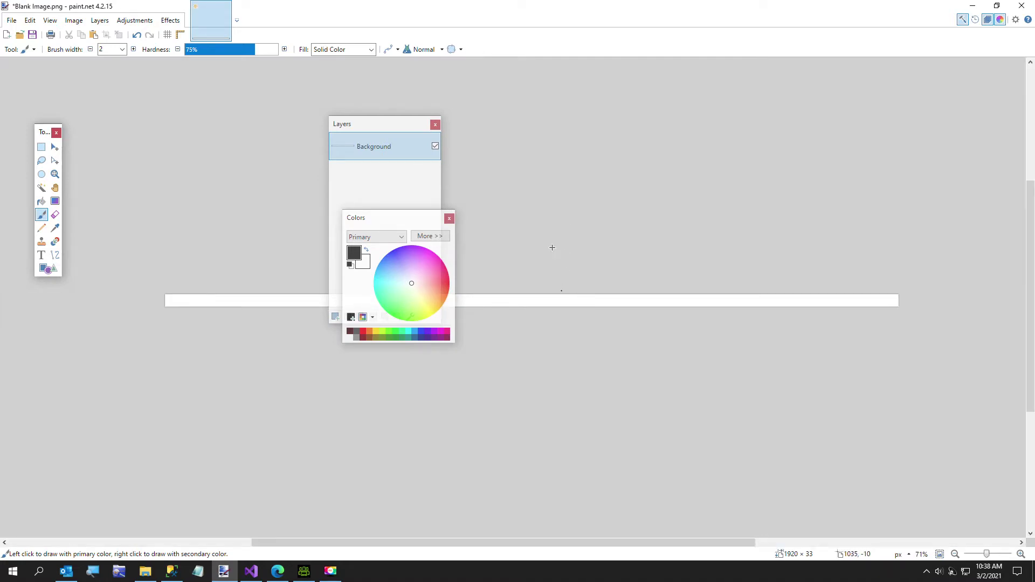
Draw a filled black rectangle about 6 pixels high across the full width of the white strip, near its middle
left_click_drag(420, 224, 474, 355)
left_click_drag(398, 123, 218, 61)
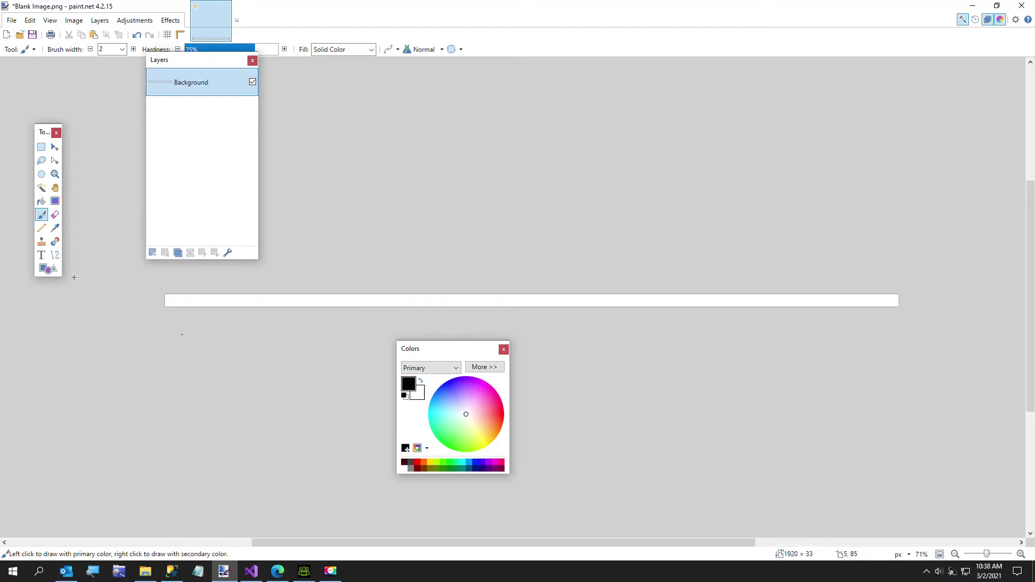
left_click(43, 269)
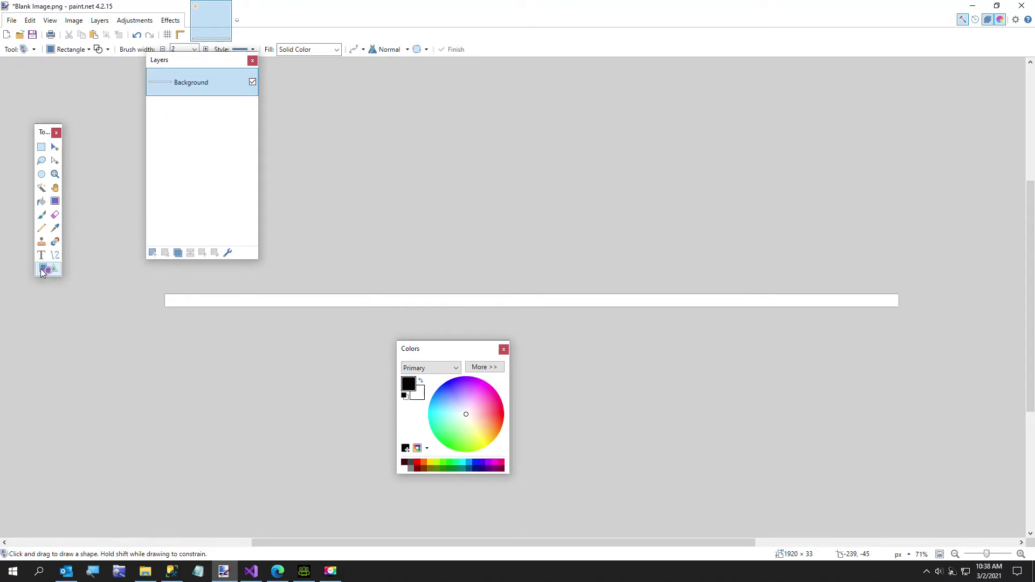
left_click(108, 50)
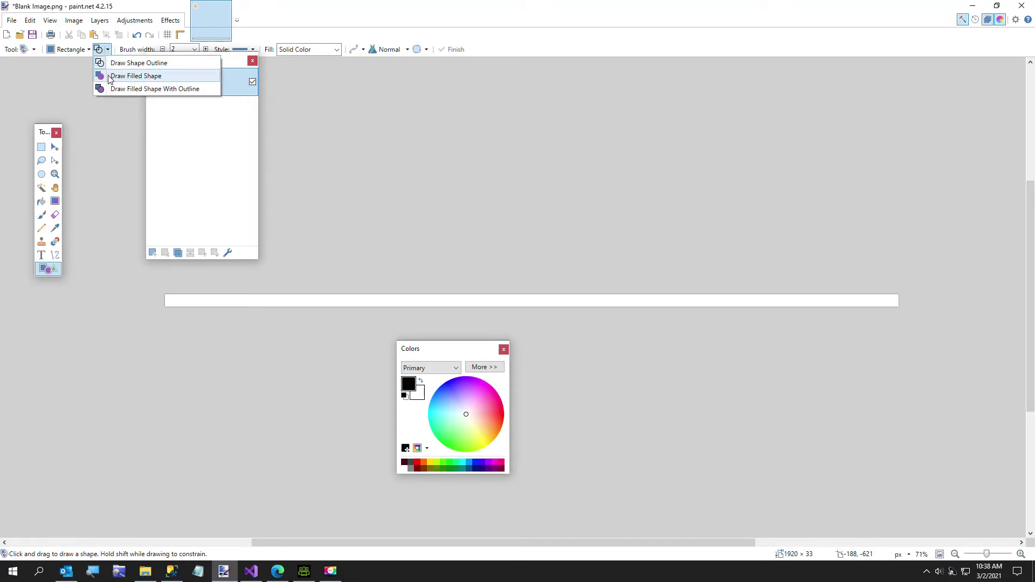
left_click(135, 76)
scroll(169, 295, "up", 3, "ctrl")
left_click_drag(151, 305, 1025, 308)
scroll(934, 338, "down", 4, "ctrl")
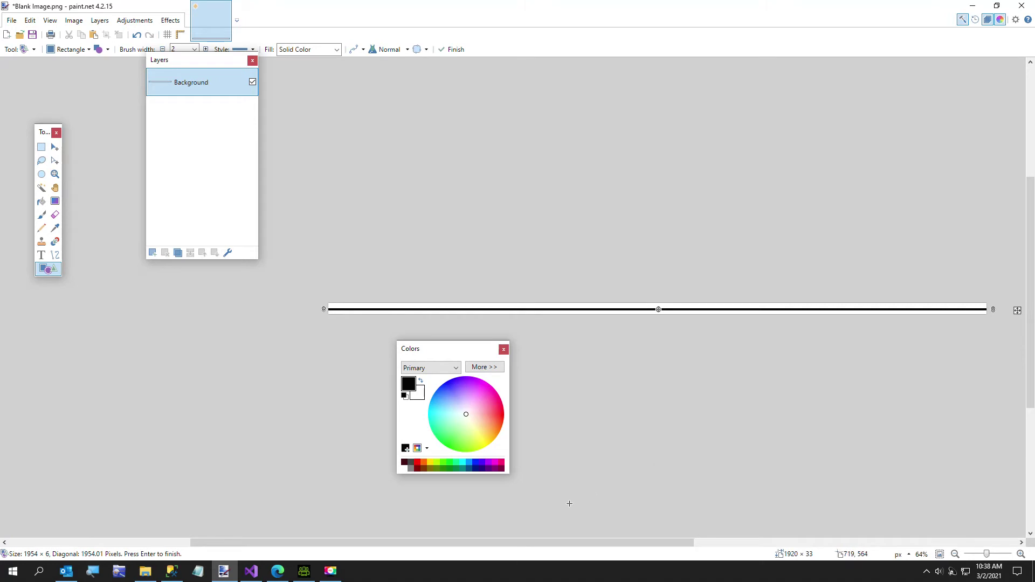
left_click_drag(562, 541, 667, 535)
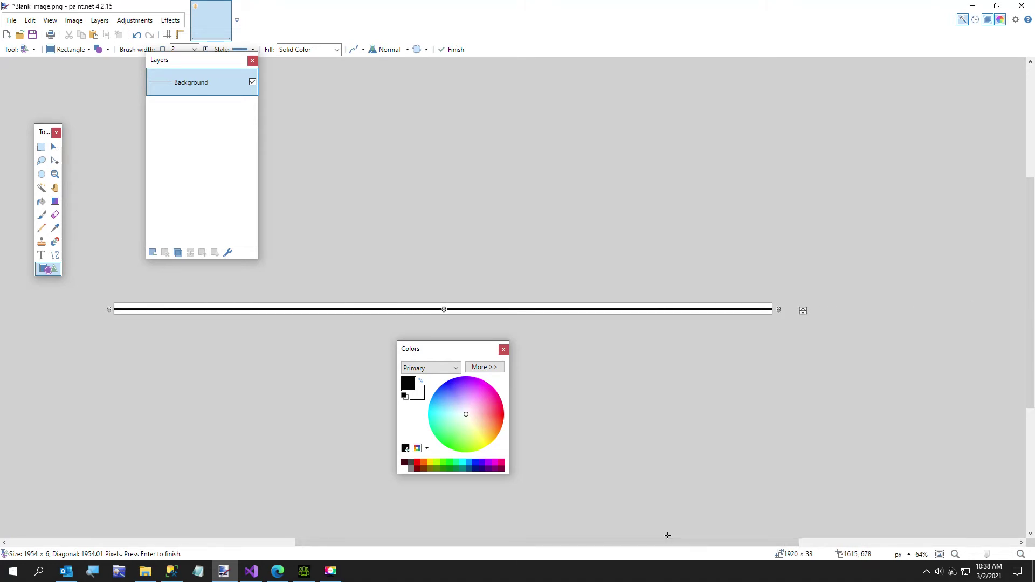
key("Return")
key("ctrl+a")
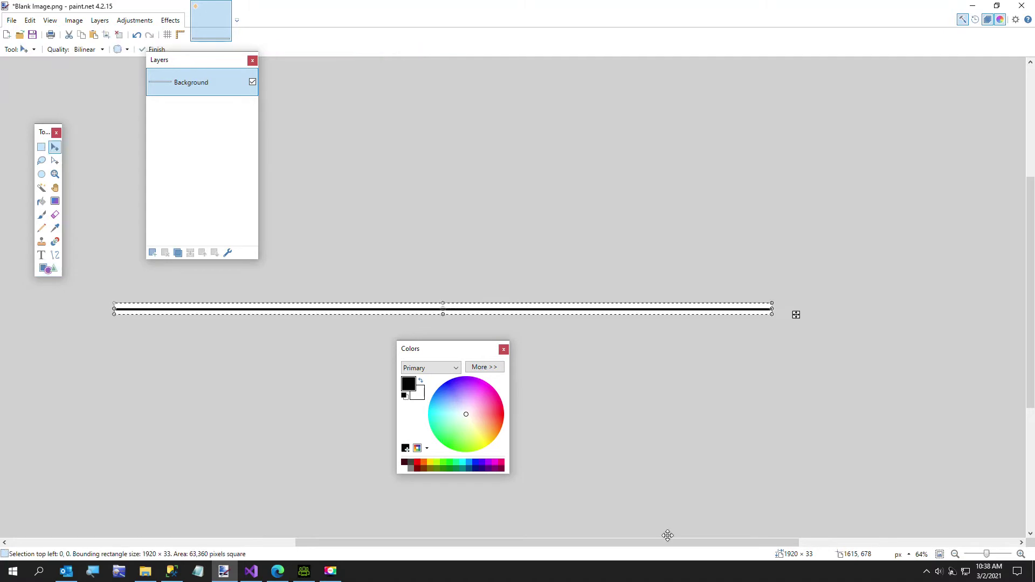
key("ctrl+d")
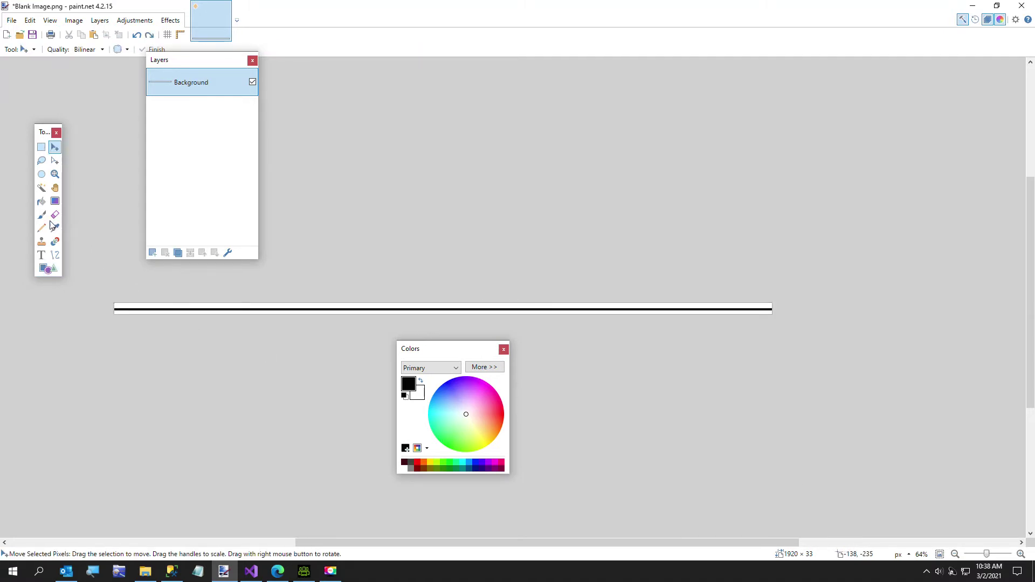
Select the black stripe with the Magic Wand and place a copy of it 11 pixels higher
left_click(41, 188)
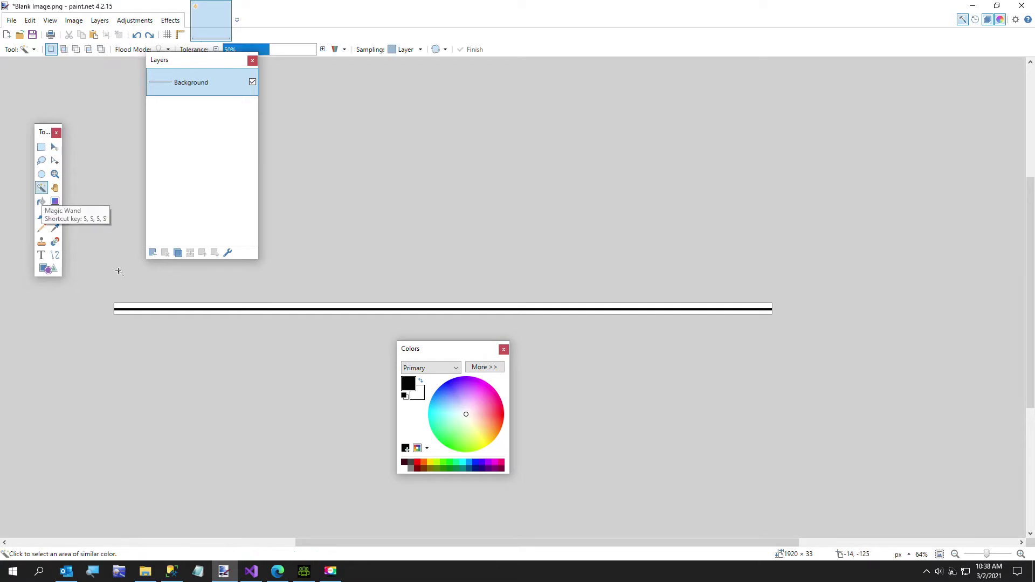
scroll(176, 307, "up", 4, "ctrl")
left_click(168, 307)
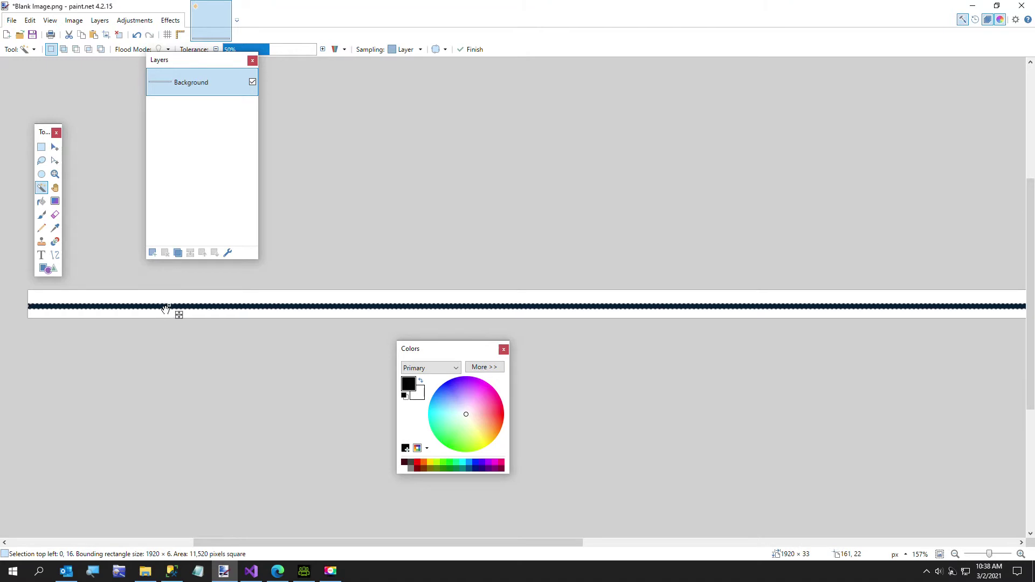
key("m")
key("Up")
key("Up")
key("Up")
key("Up")
key("Up")
key("Up")
key("Up")
key("Up")
key("Up")
key("Up")
key("Up")
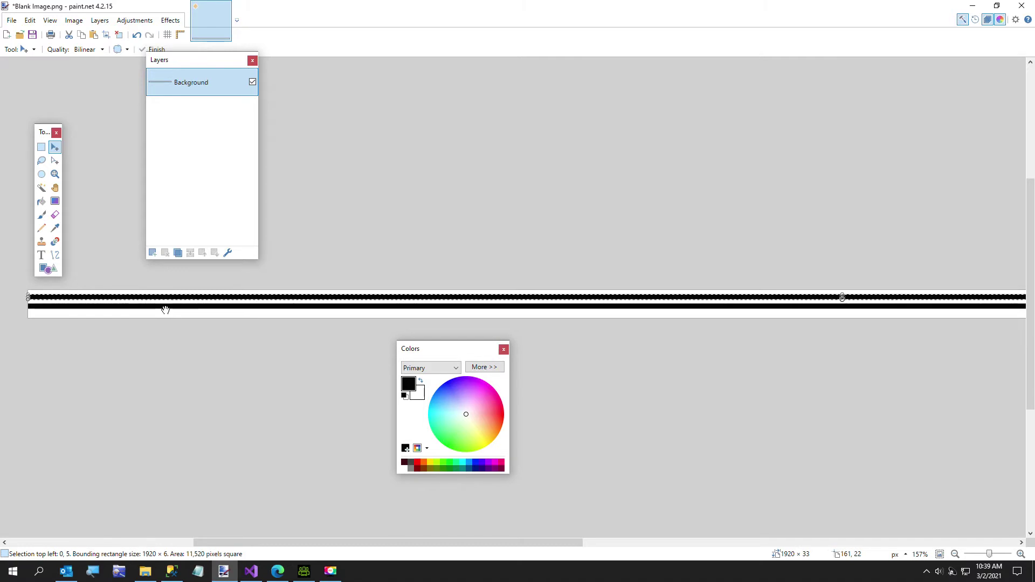
Place another copy of the stripe 10 pixels below the original one and clear the selection
key("Down")
key("Down")
key("Down")
key("Down")
key("Down")
key("Down")
key("Down")
key("Down")
key("Down")
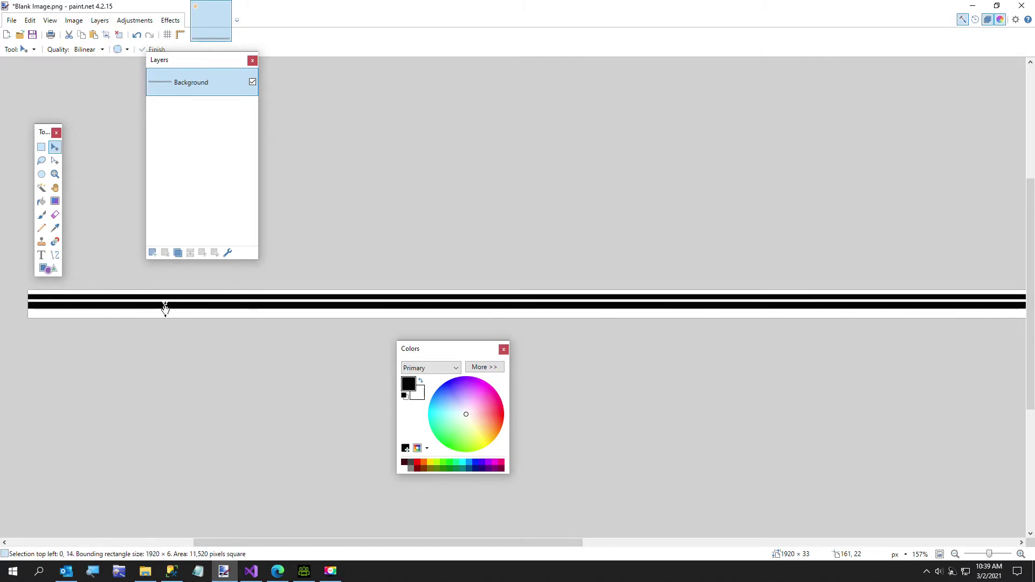
key("Down")
key("Down")
key("Down")
key("Down")
key("Down")
key("Down")
key("Down")
key("Down")
key("Down")
key("Down")
key("Down")
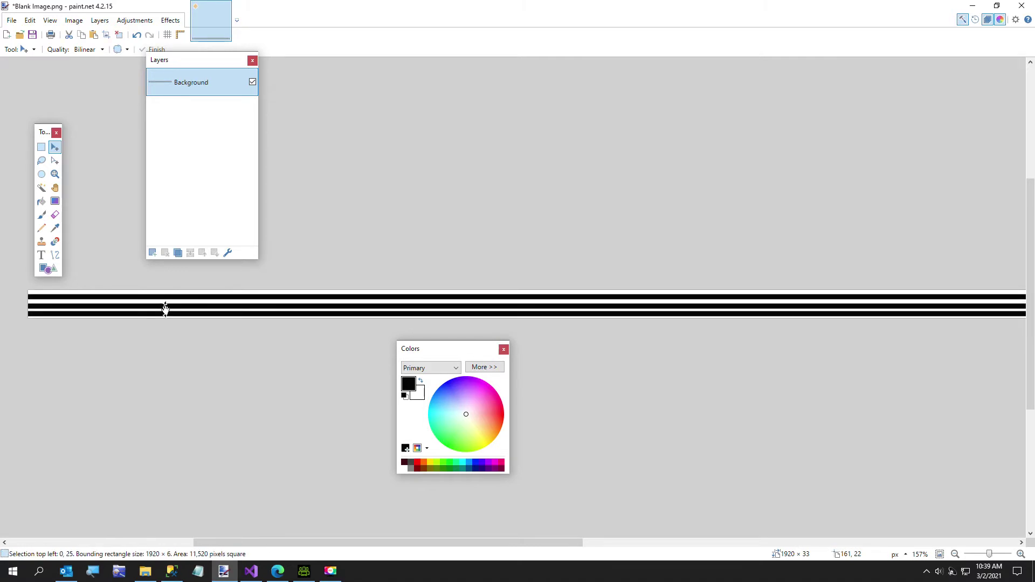
key("Down")
key("ctrl+d")
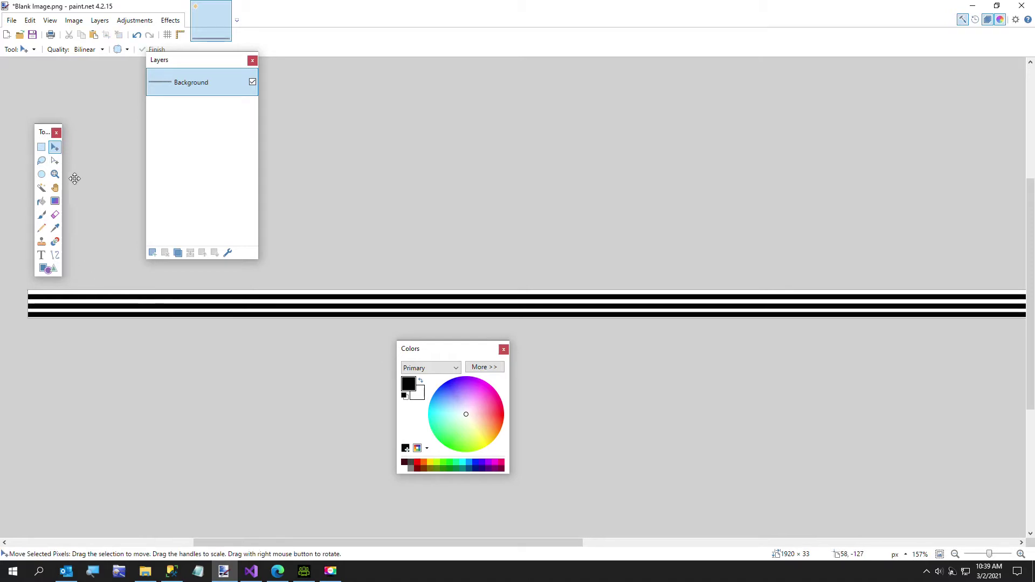
Select a full-width band 12 pixels high around the middle stripe and move it up 1 pixel
left_click(41, 147)
left_click_drag(24, 300, 1023, 308)
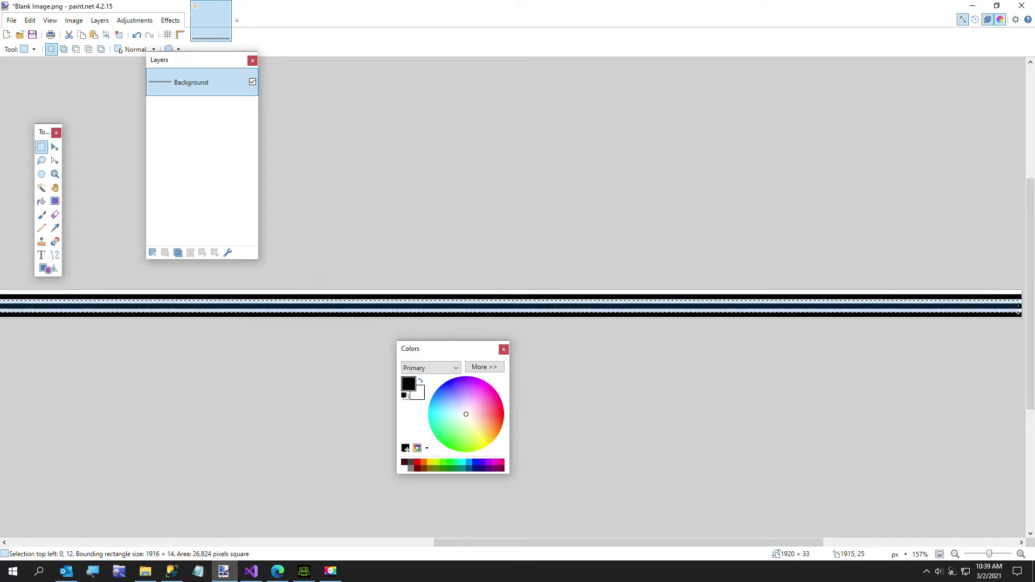
left_click_drag(1019, 313, 1023, 310)
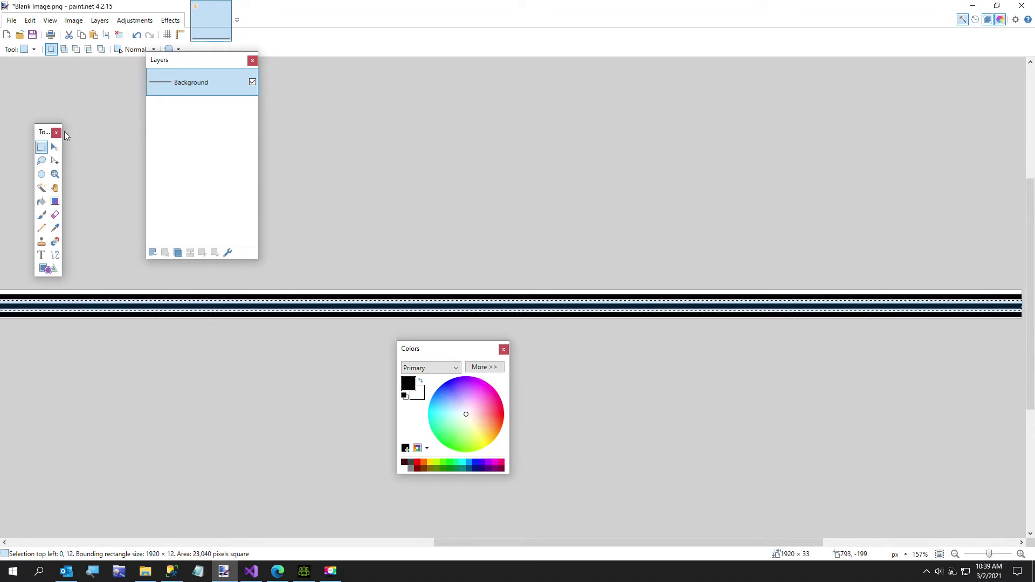
left_click(54, 148)
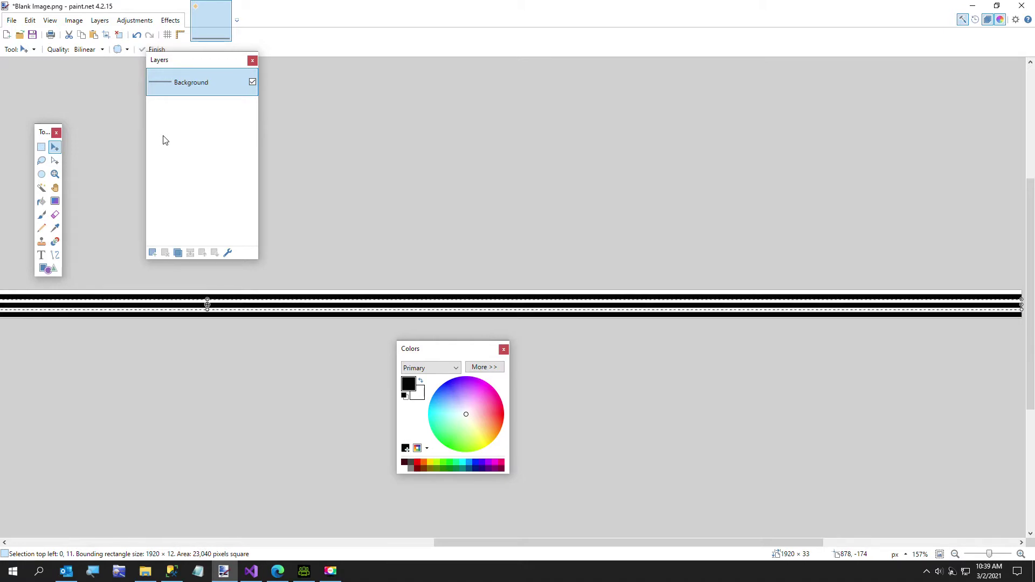
Deselect the band, make white the primary color, and fill the thin gap left below the middle stripe
left_click(41, 201)
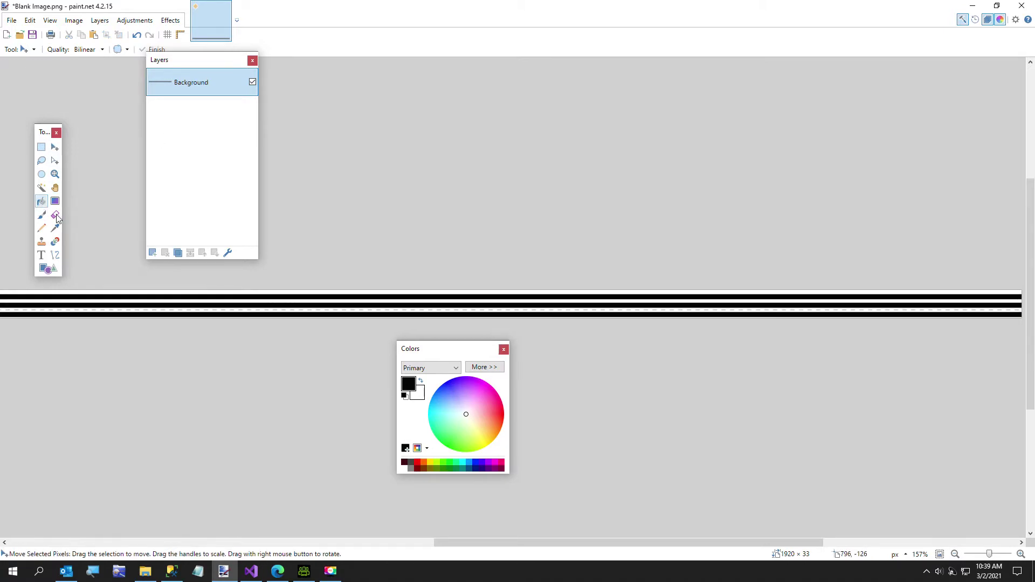
left_click(421, 381)
scroll(338, 304, "up", 2, "ctrl")
left_click(339, 300)
scroll(351, 312, "down", 3, "ctrl")
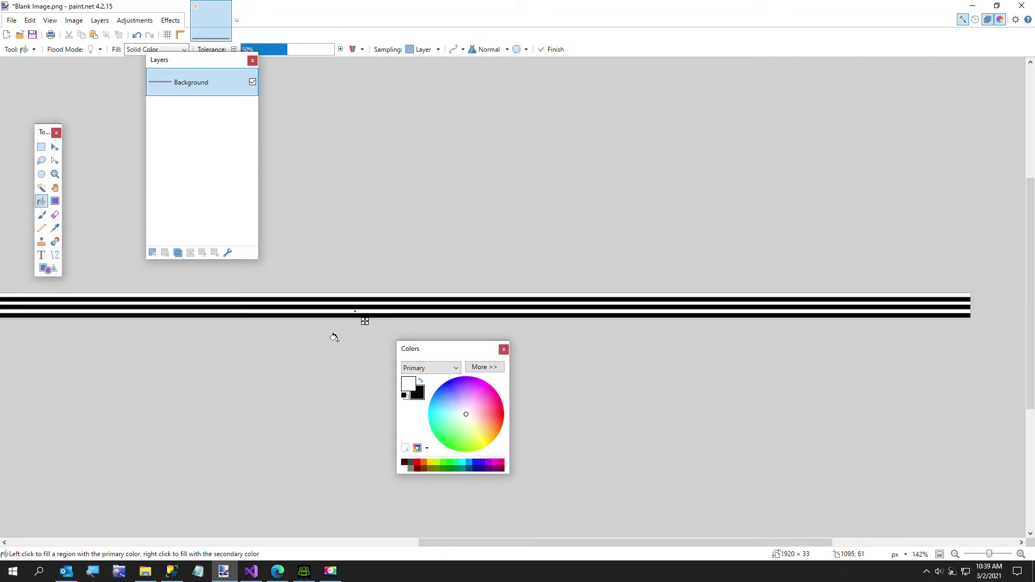
Save the striped image as a PNG named White Stripes Mesh Slice in the Temp folder
left_click(12, 21)
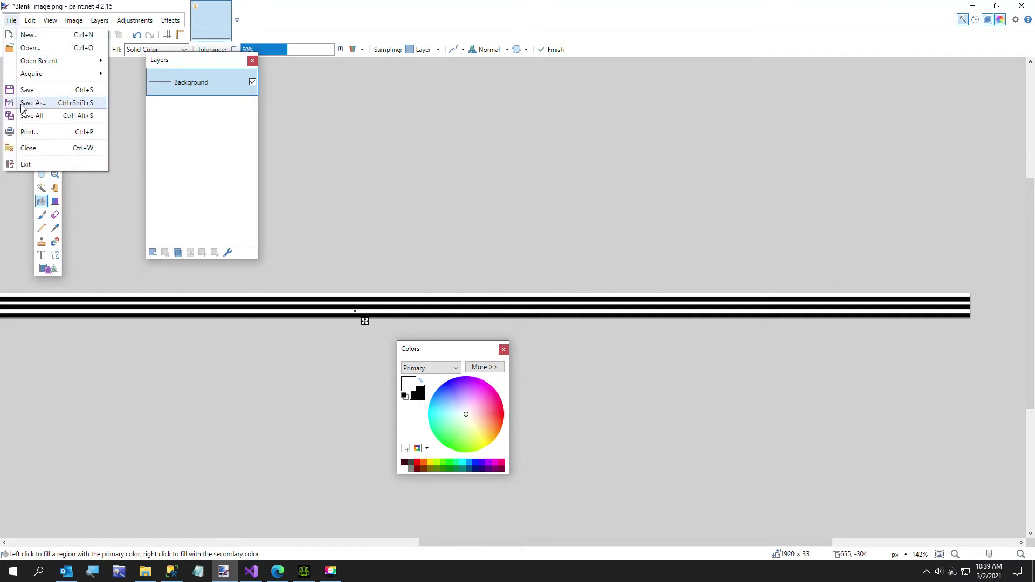
left_click_drag(465, 544, 321, 528)
scroll(300, 463, "down", 4, "ctrl")
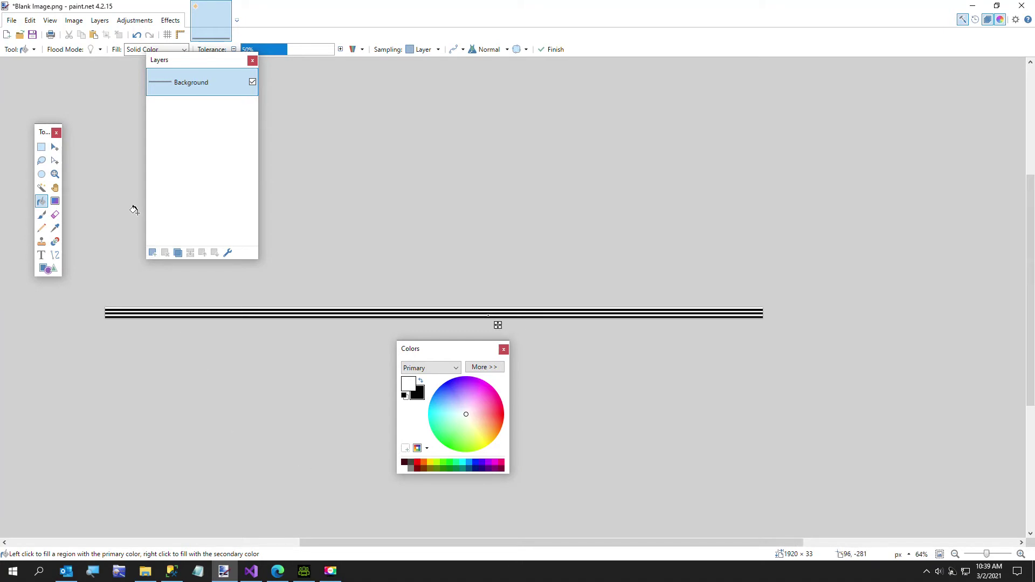
left_click(11, 20)
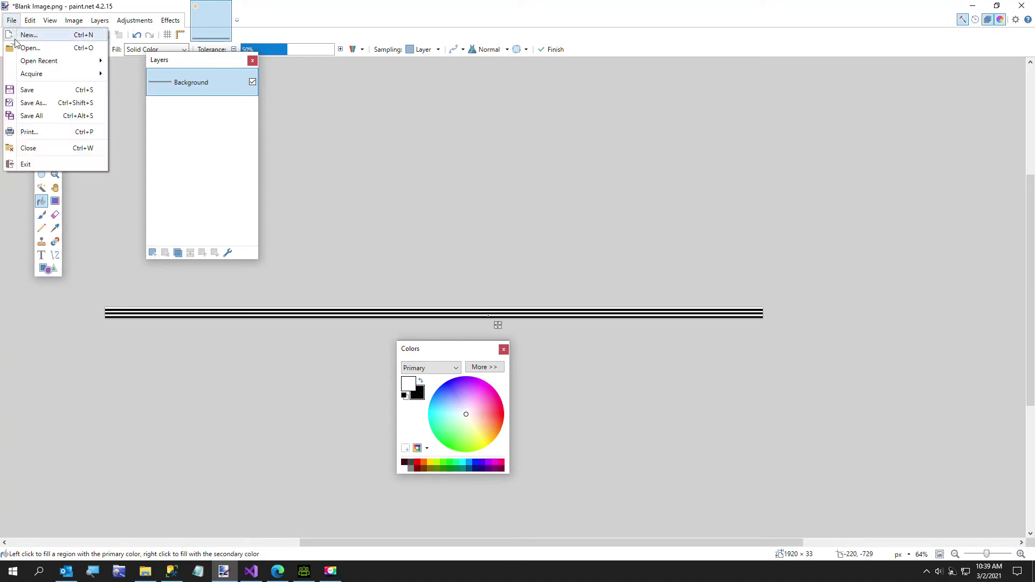
left_click(23, 105)
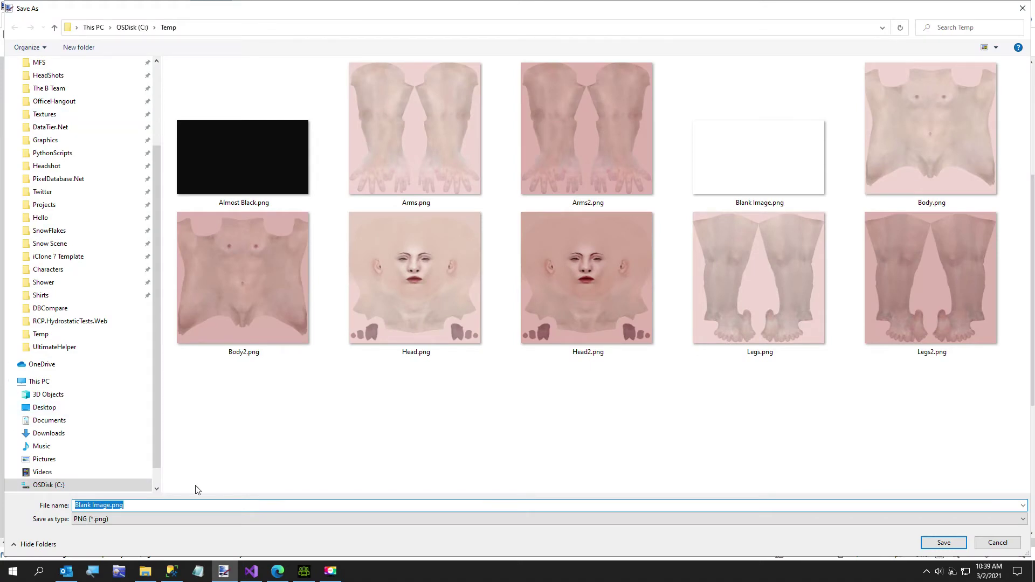
type("White Stripes Mesh Slice")
key("Return")
key("Return")
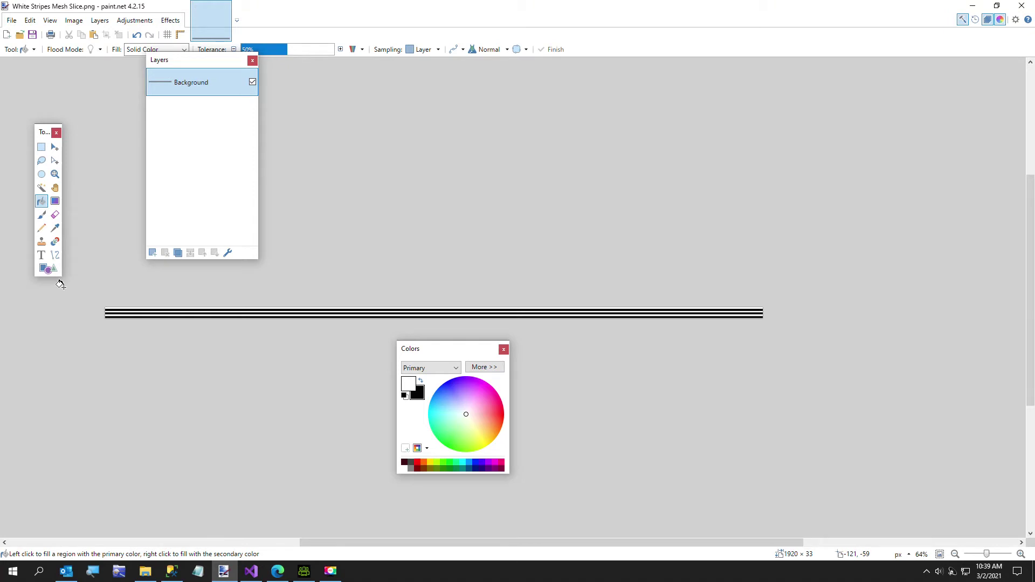
Open a new Edge browser window and go to the GitHub repository github.com/DataJuggler/ImageRandomizer
right_click(278, 570)
left_click(282, 531)
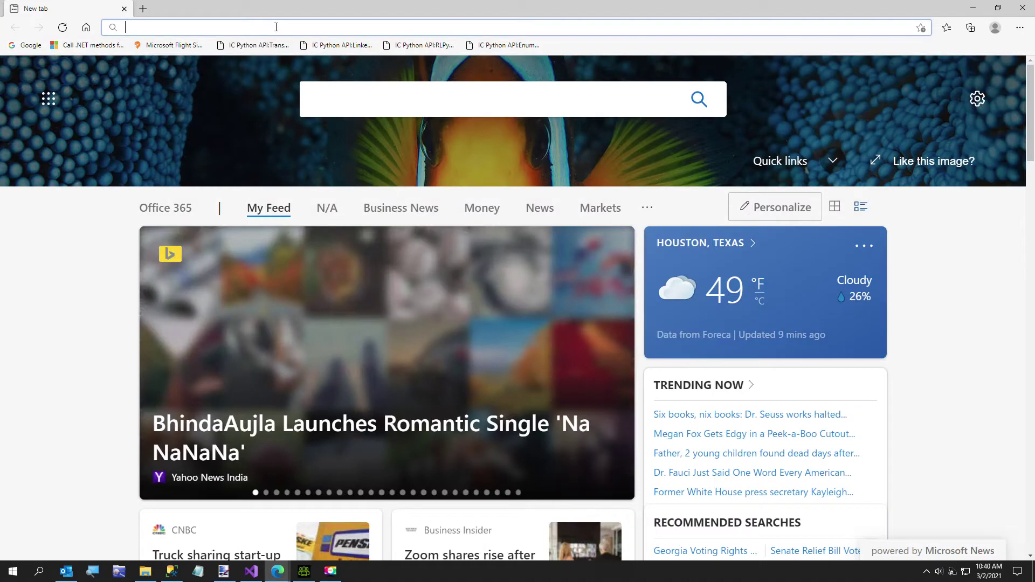
type("gi")
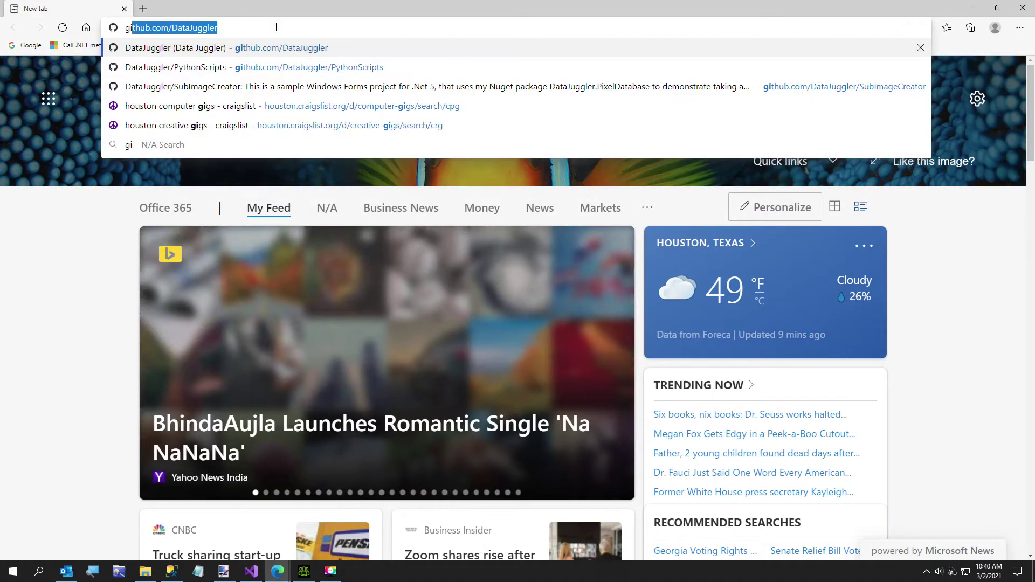
key("Right")
type("/")
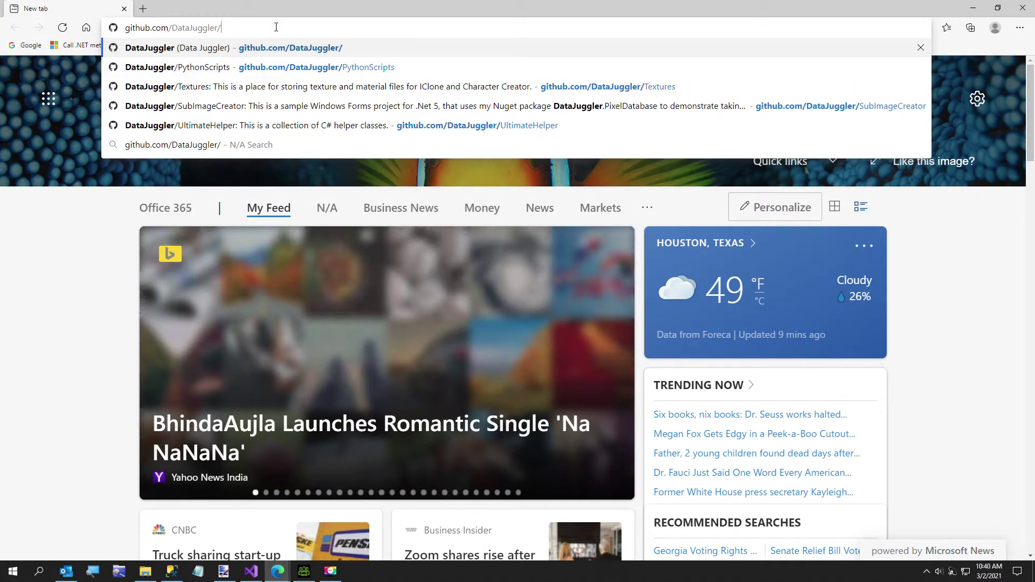
type("ImageR")
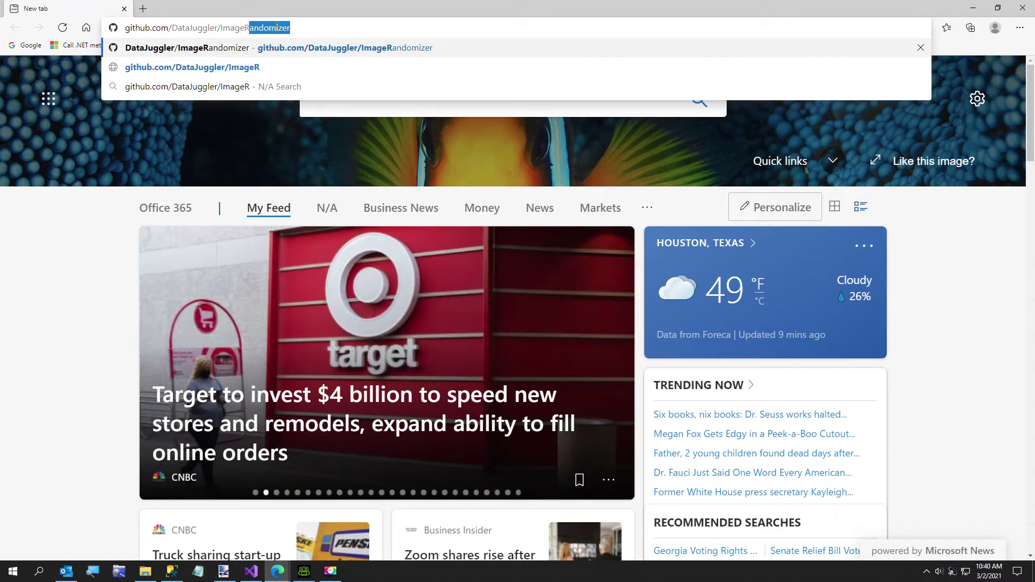
key("Return")
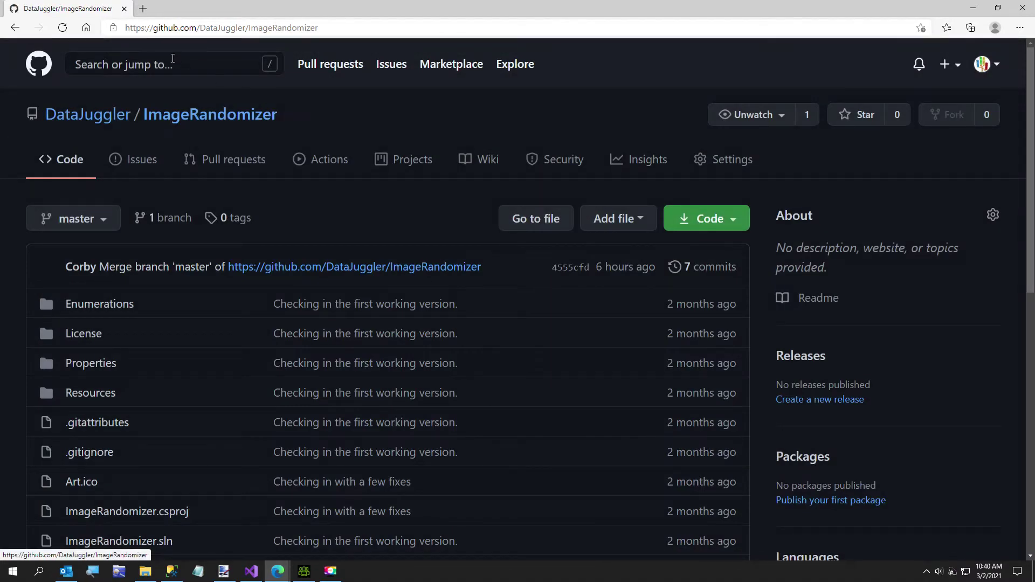
Show the repository's address and its code download options, including Download ZIP, and close the browser
key("ctrl+l")
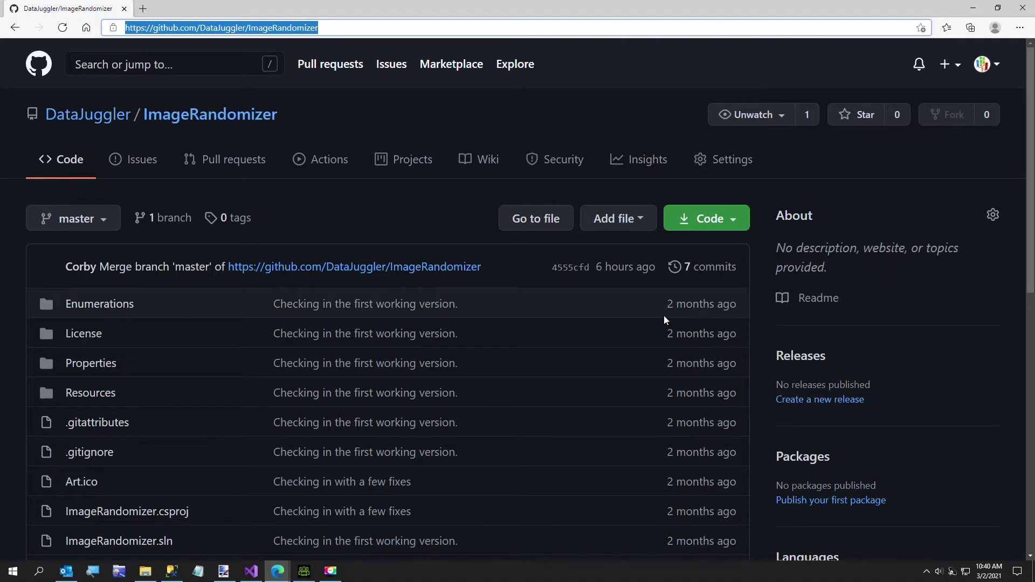
left_click(738, 221)
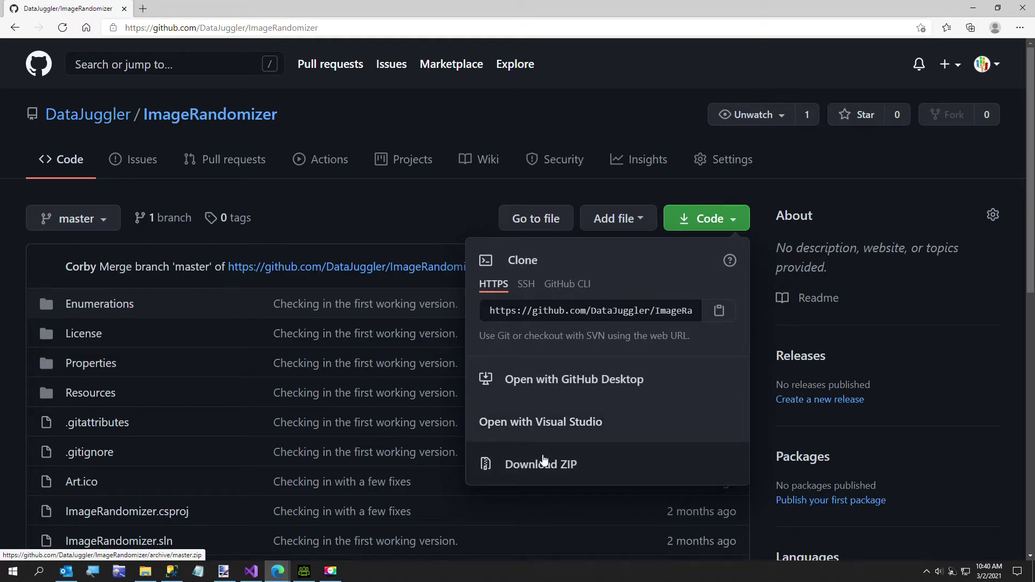
left_click(1018, 5)
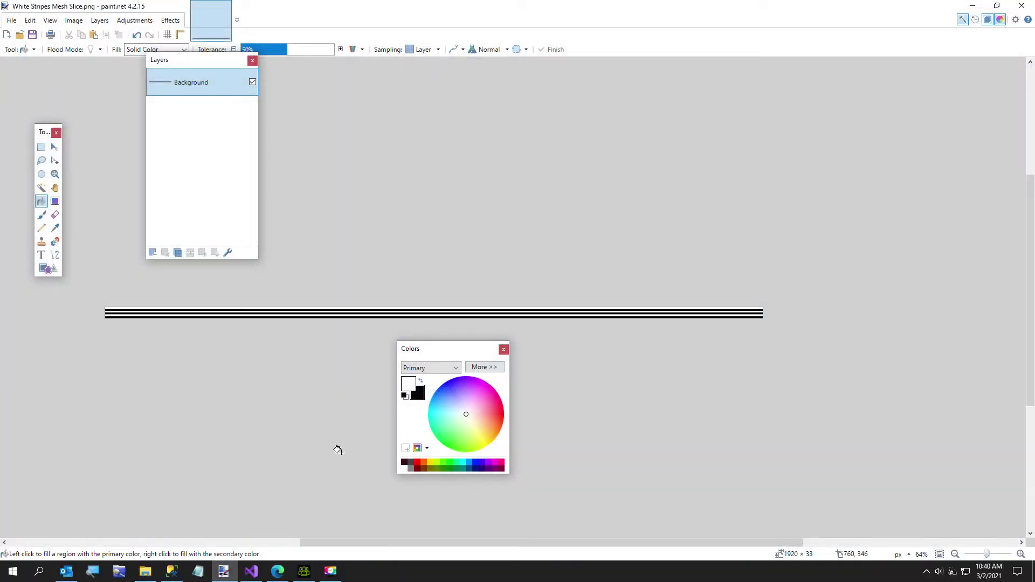
Switch to Visual Studio and run the ImageRandomizer project
left_click(251, 572)
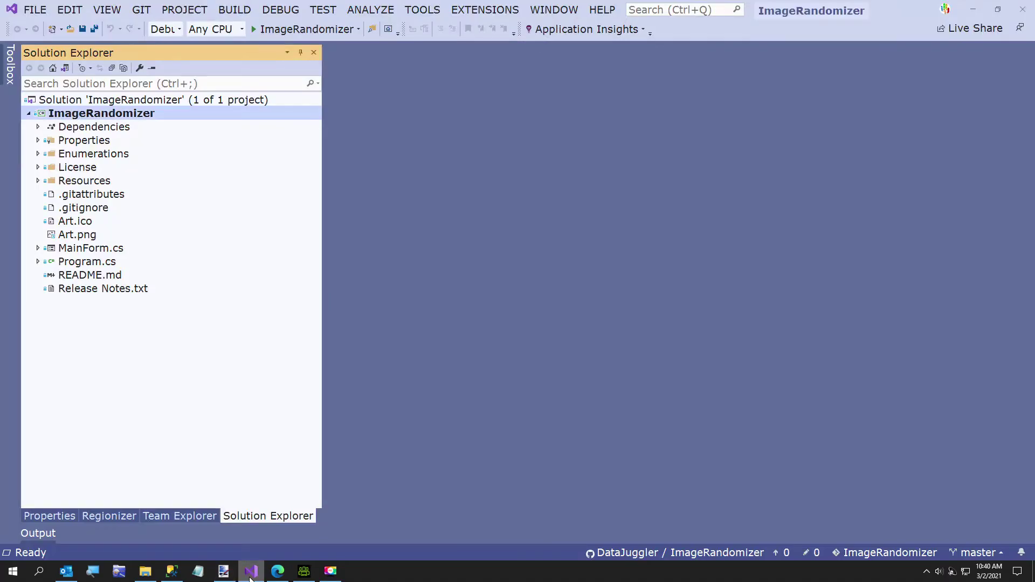
left_click(281, 10)
left_click(284, 40)
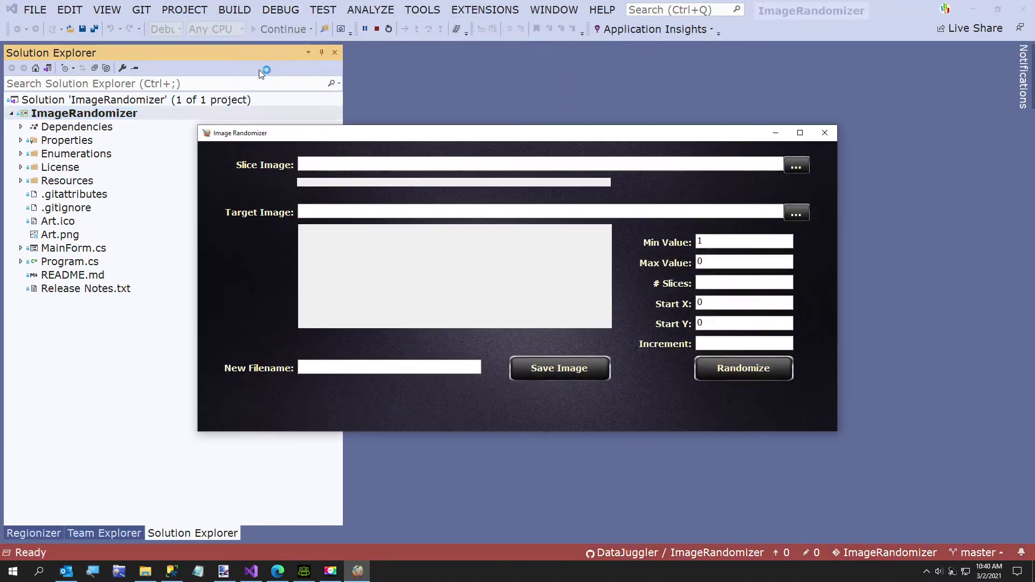
Load White Stripes Mesh Slice.png as the slice image and Almost Black.png as the target image
left_click(794, 166)
scroll(399, 299, "down", 2)
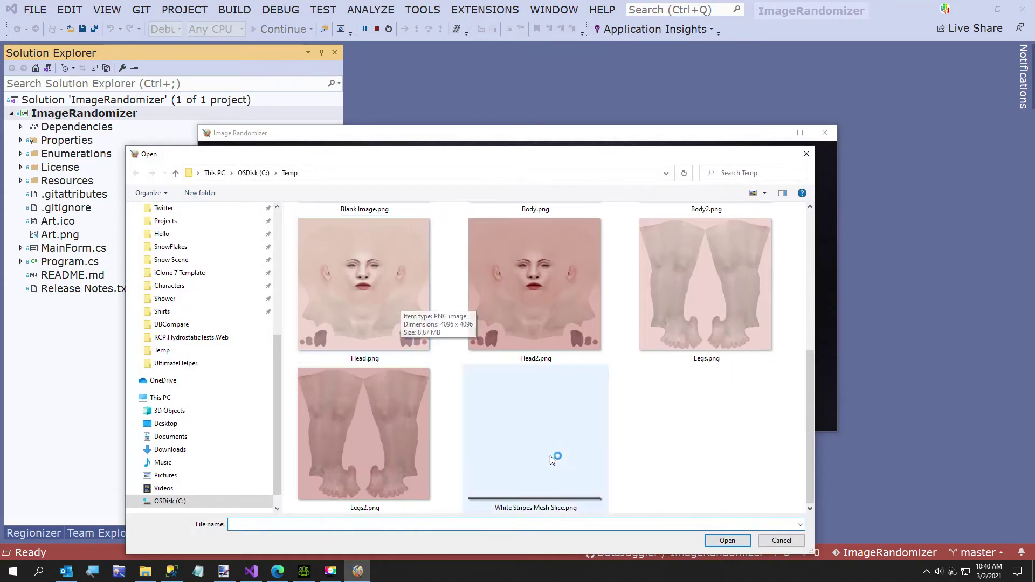
double_click(524, 497)
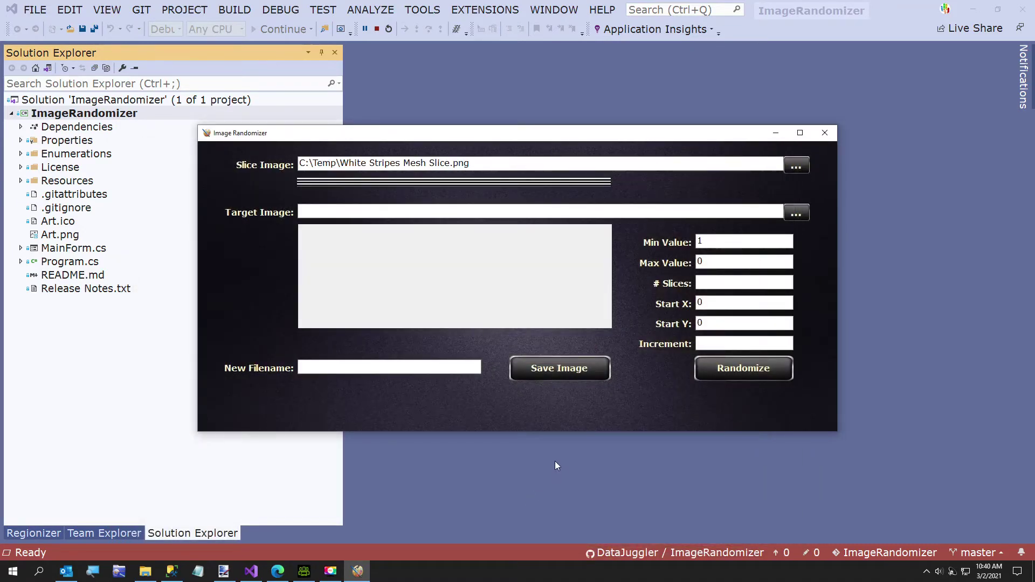
left_click(795, 213)
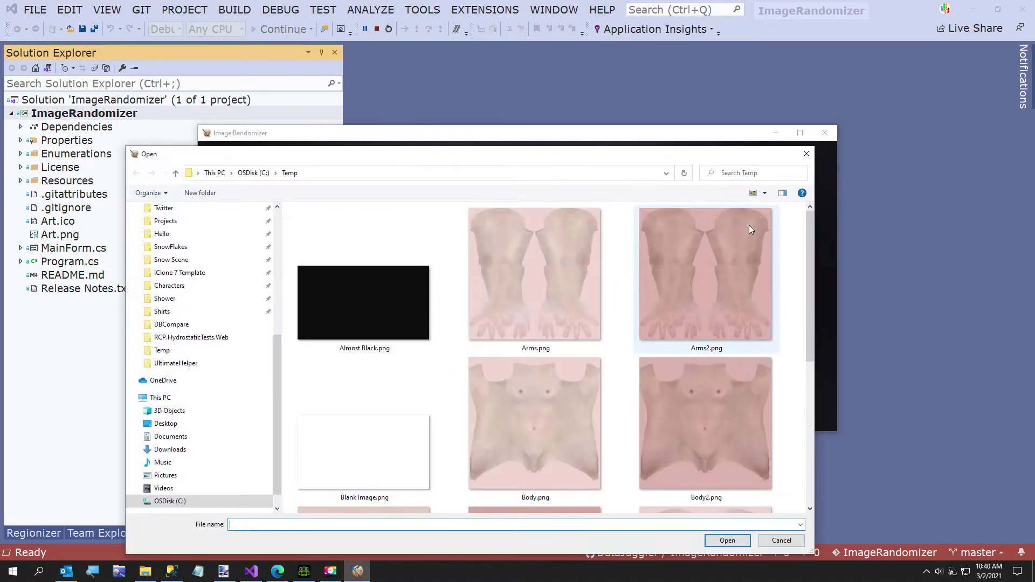
double_click(320, 305)
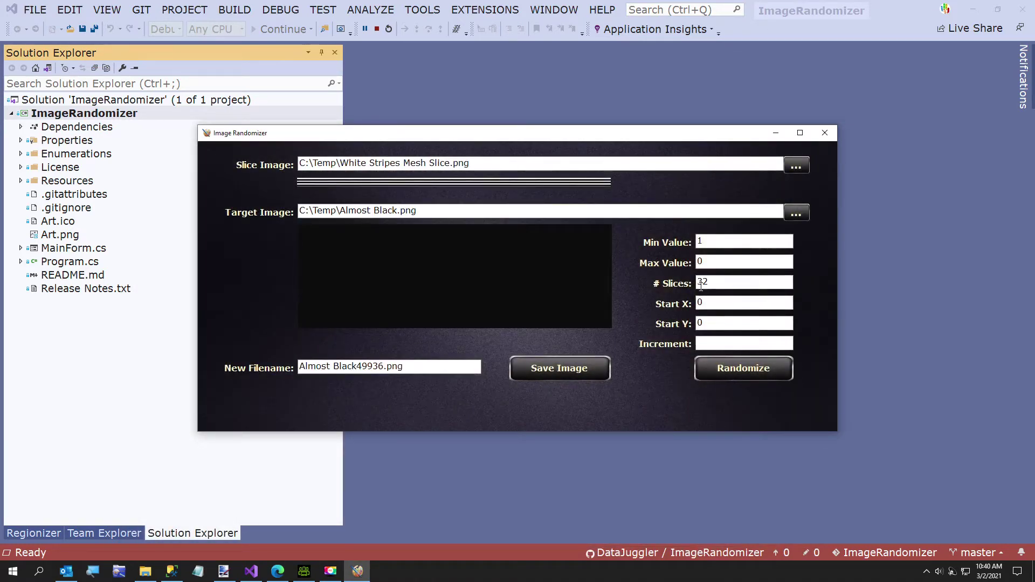
Randomize the target image with the striped slice and save the result as Mesh Black.png
left_click(711, 373)
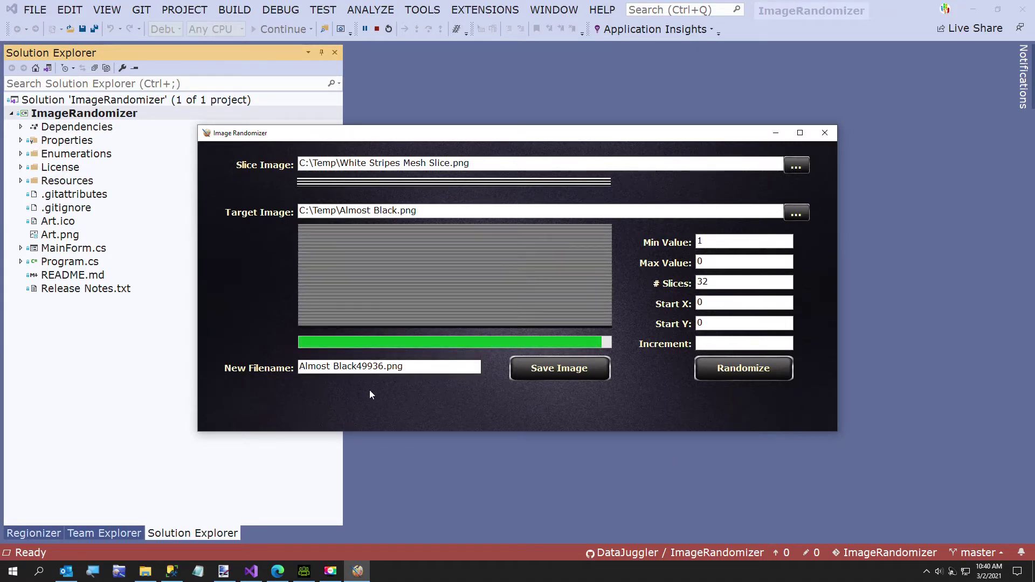
left_click_drag(463, 367, 275, 356)
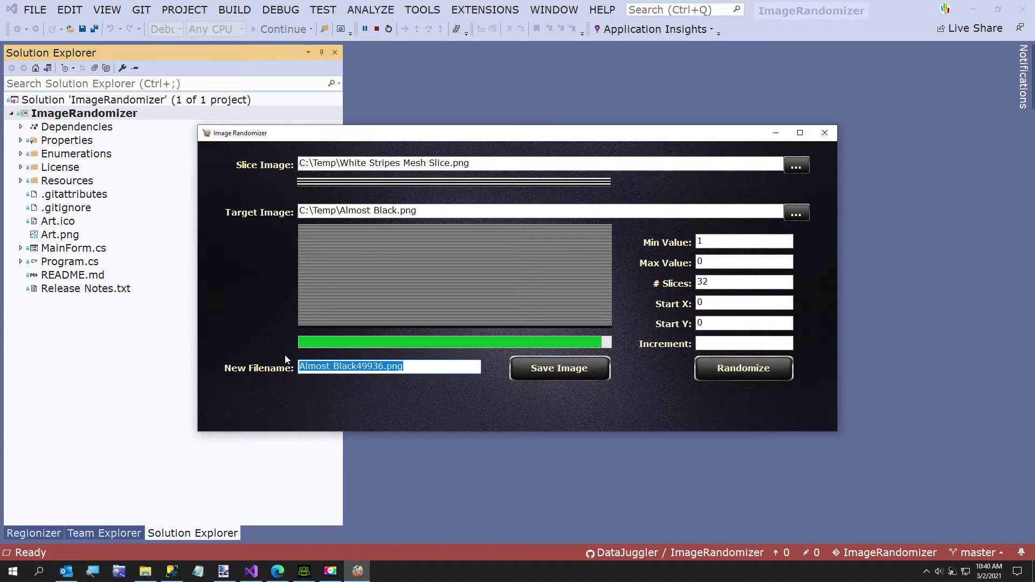
type("Mesh Black")
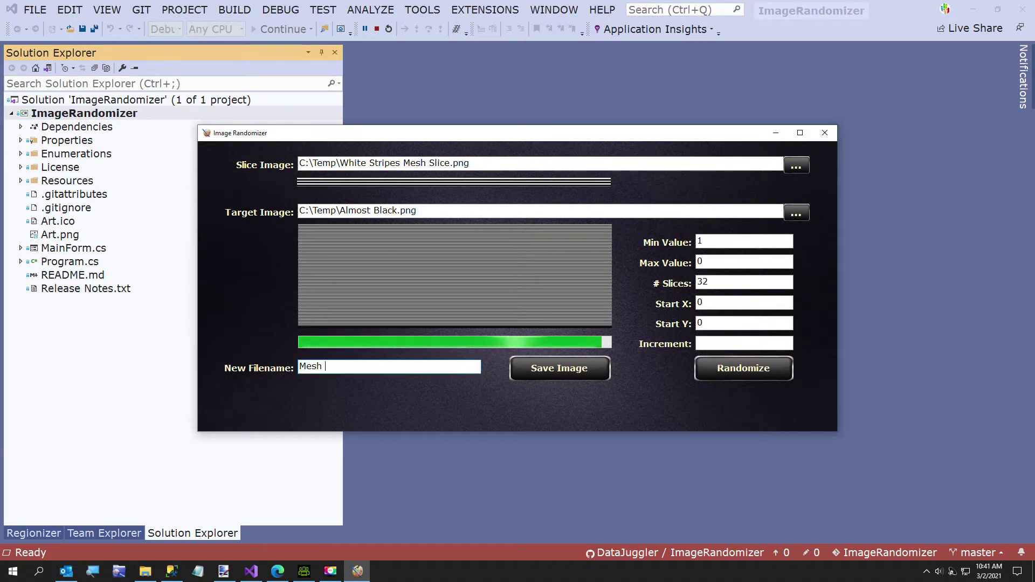
type(".png")
left_click(546, 368)
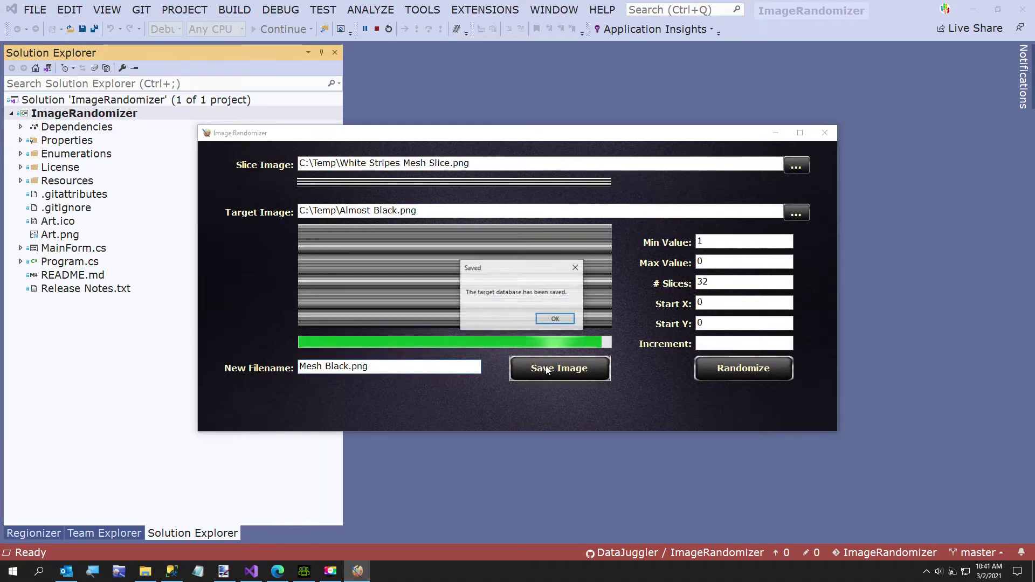
left_click(553, 319)
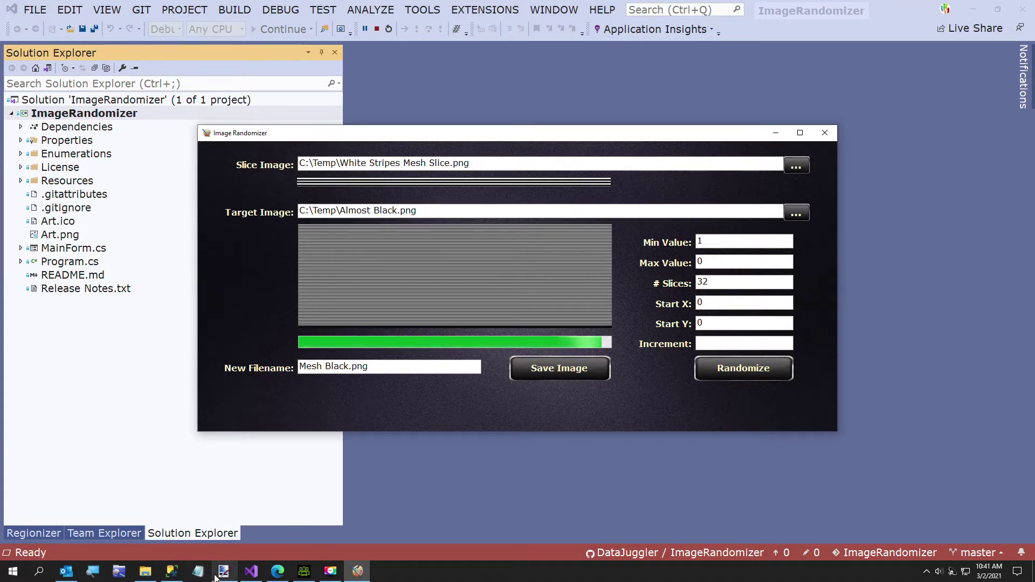
Switch to the Temp folder in File Explorer and open Mesh Black.png in paint.net
left_click(145, 571)
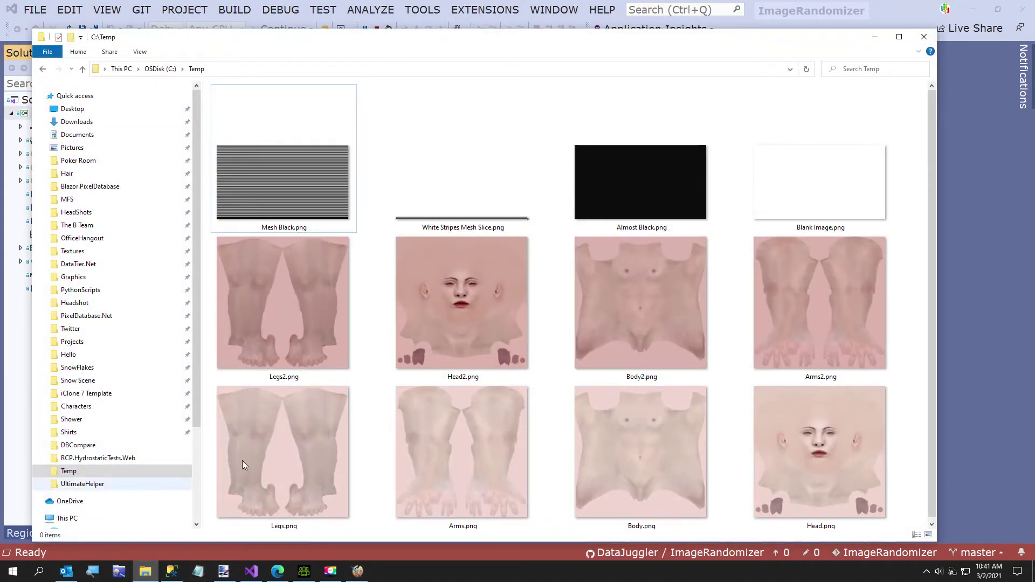
left_click(288, 201)
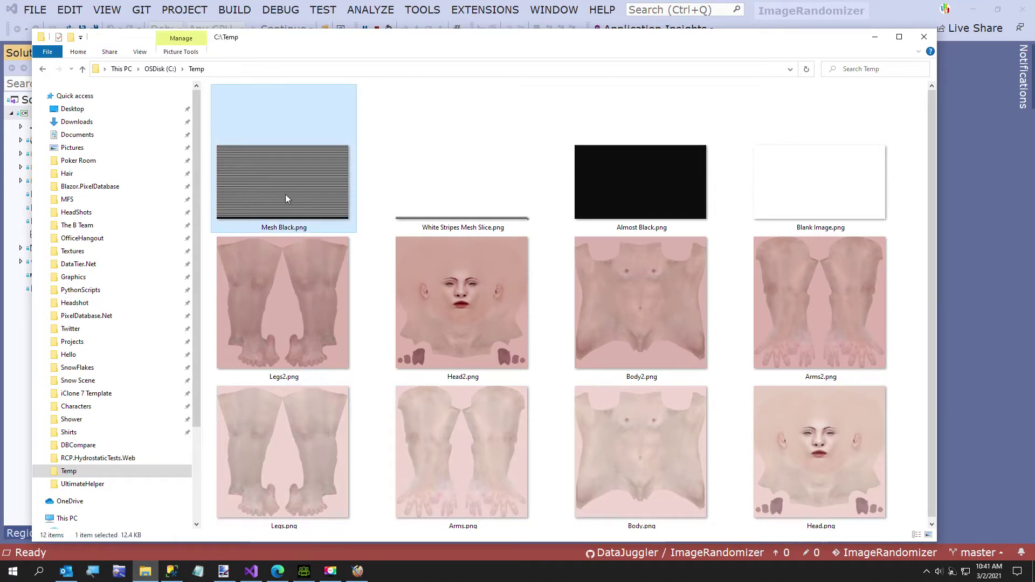
double_click(285, 198)
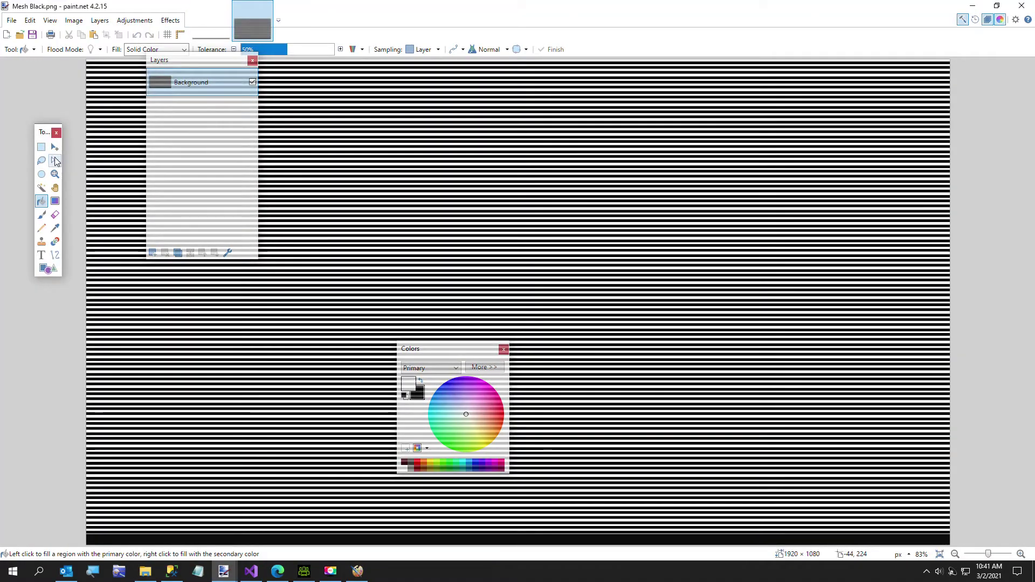
Select the striped area of 1920 × 1047 pixels, leaving out the black band below it, and crop the image to the selection
left_click(41, 146)
mouse_move(86, 61)
left_mouse_down()
mouse_move(301, 232)
mouse_move(949, 531)
left_mouse_up()
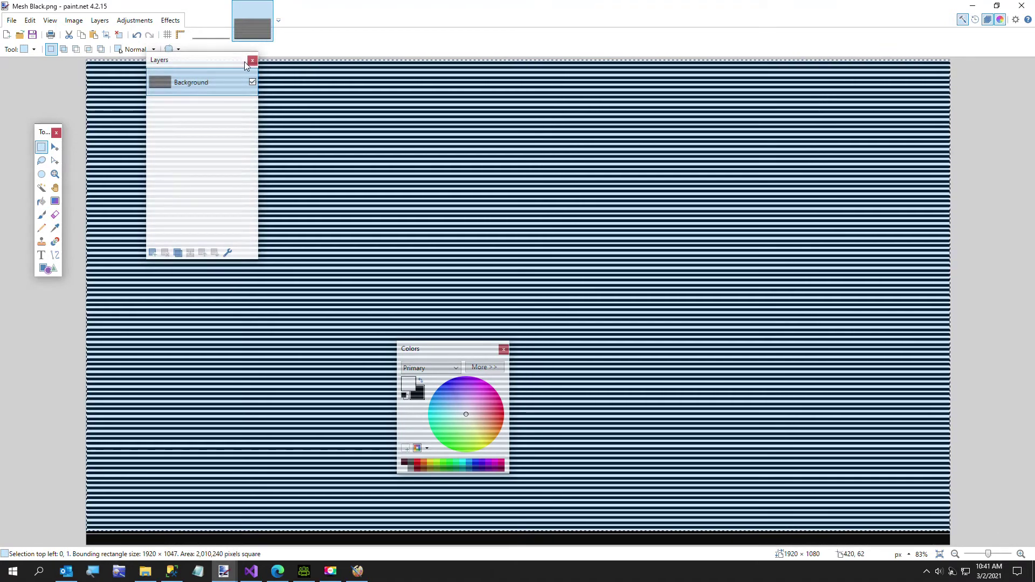
left_click(74, 20)
left_click(86, 31)
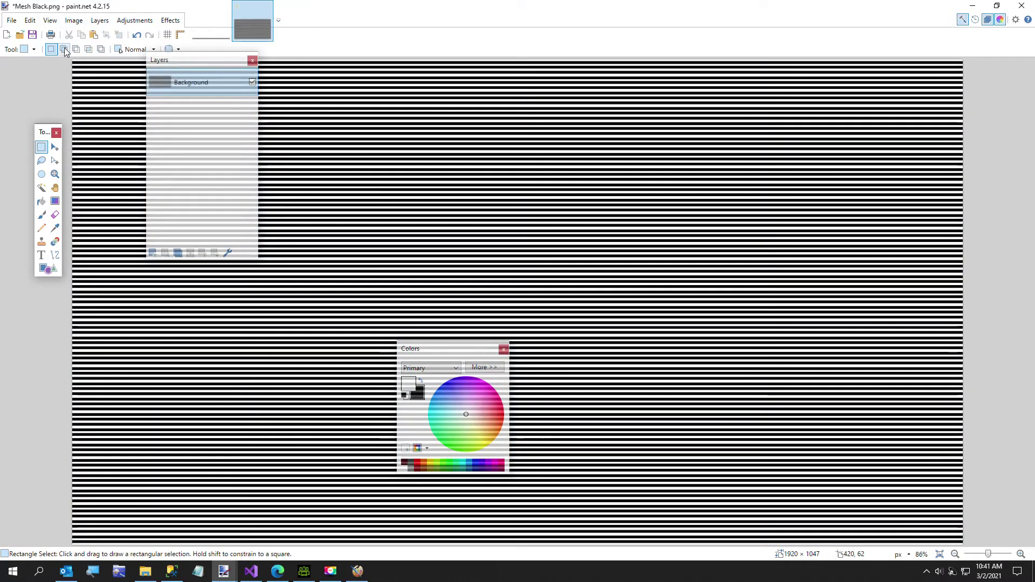
Select the entire cropped image, open Almost Black.png, add a new layer above its background, and minimize paint.net
key("ctrl+a")
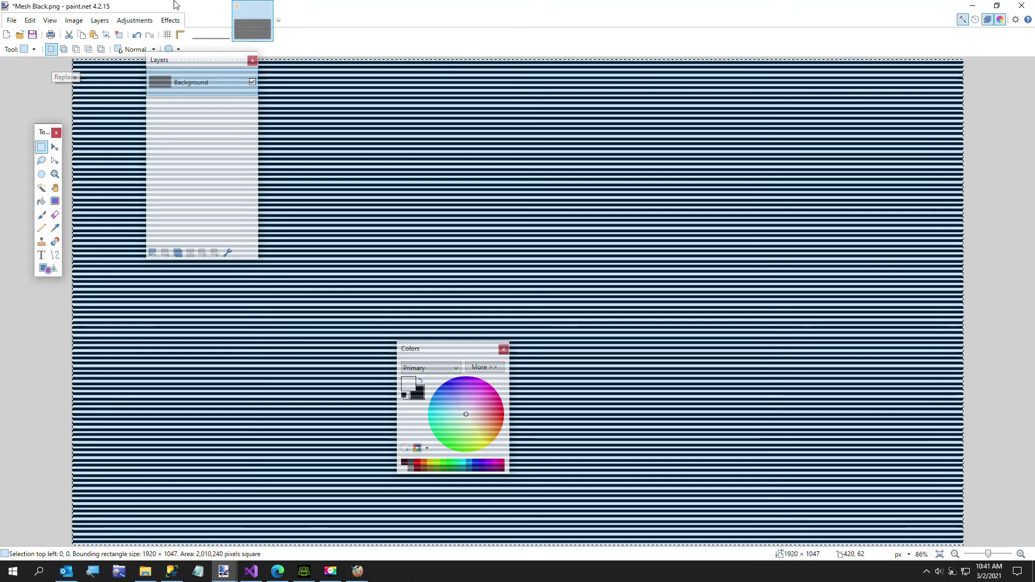
left_click(11, 20)
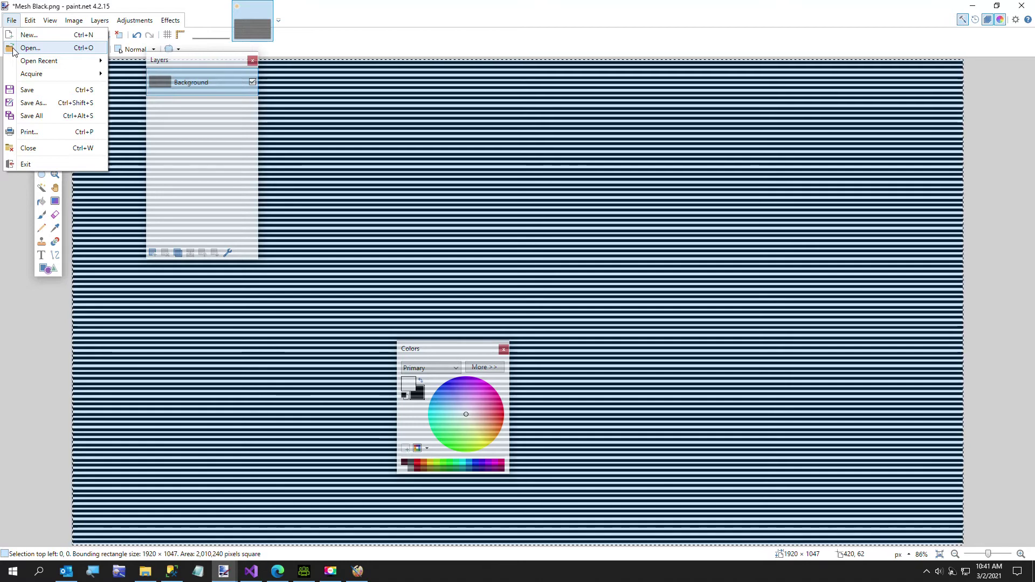
left_click(13, 48)
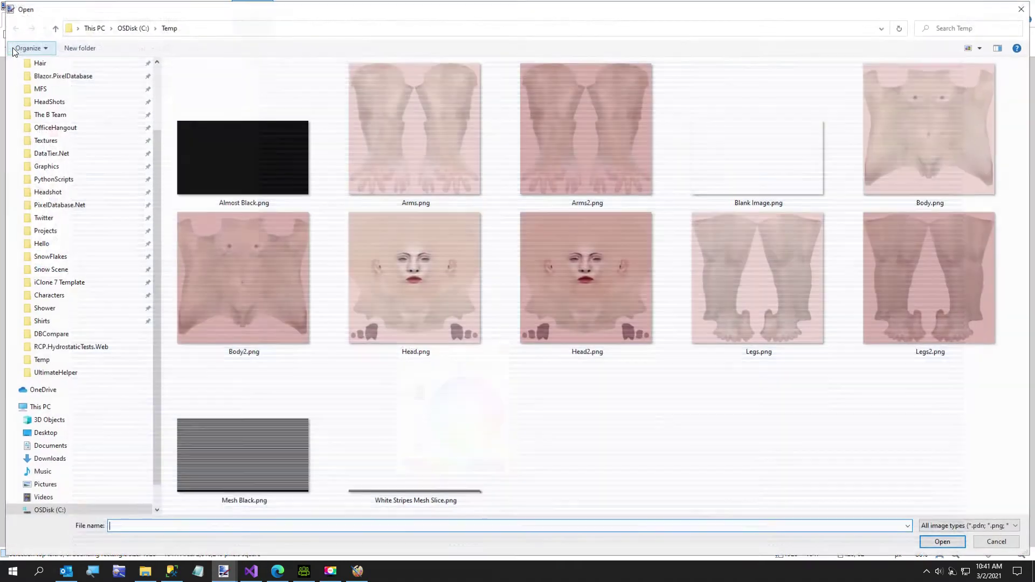
double_click(218, 159)
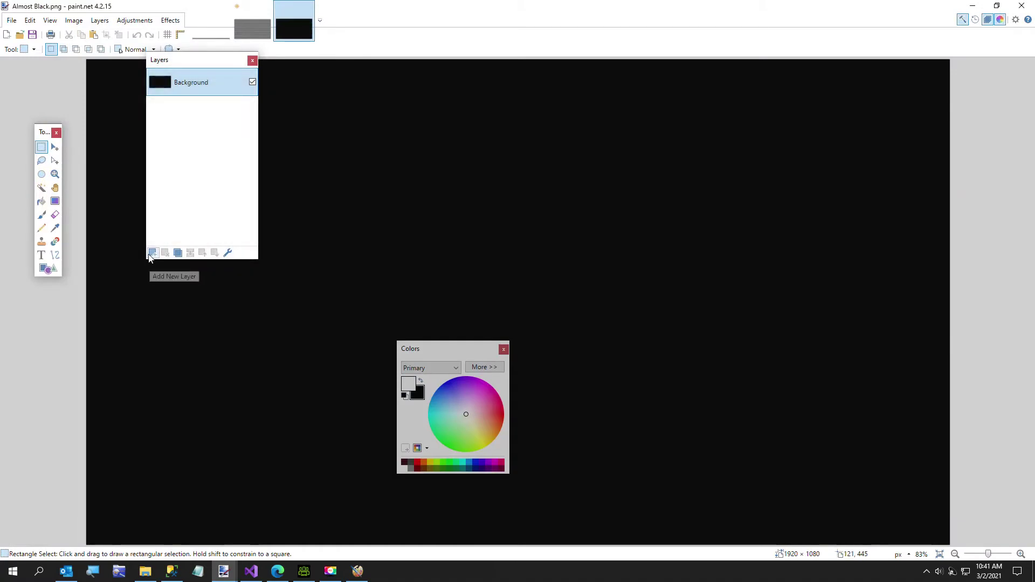
left_click(151, 254)
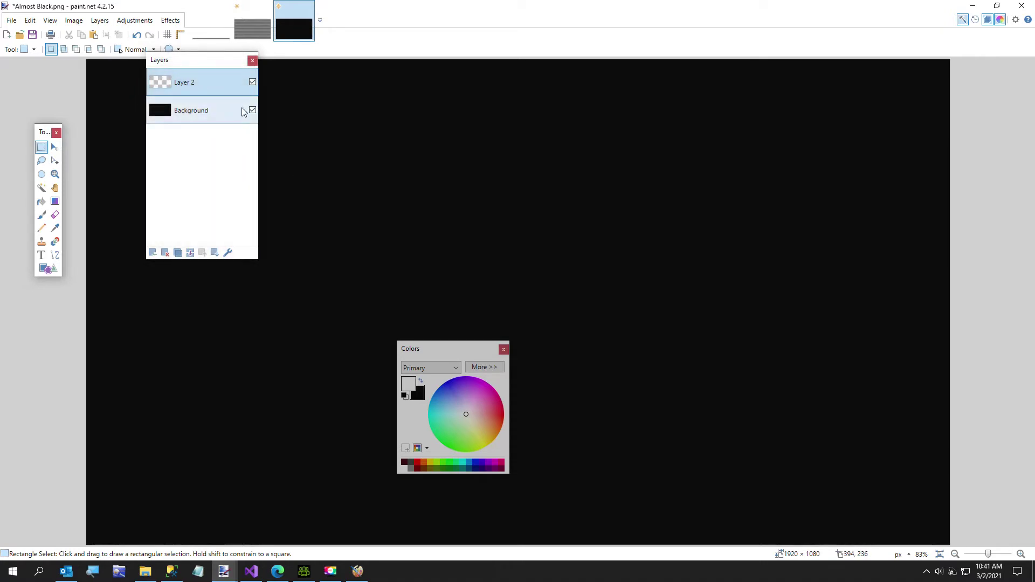
left_click(975, 6)
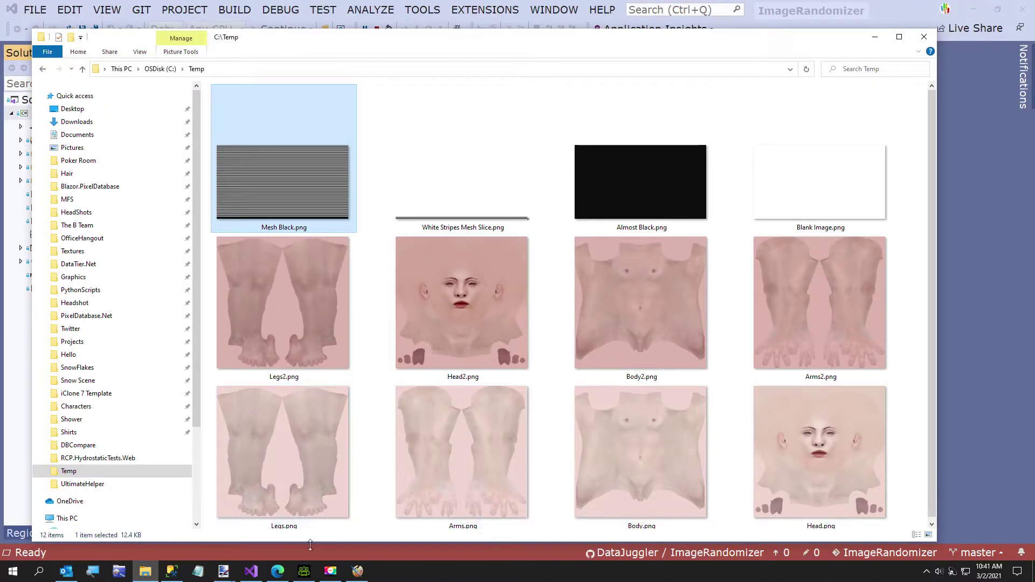
left_click(304, 570)
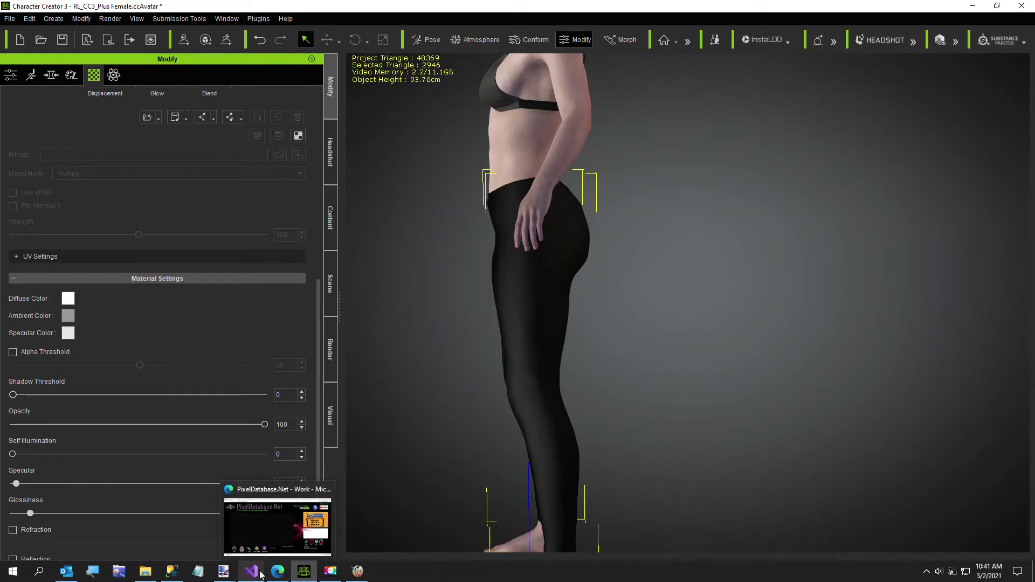
mouse_move(250, 571)
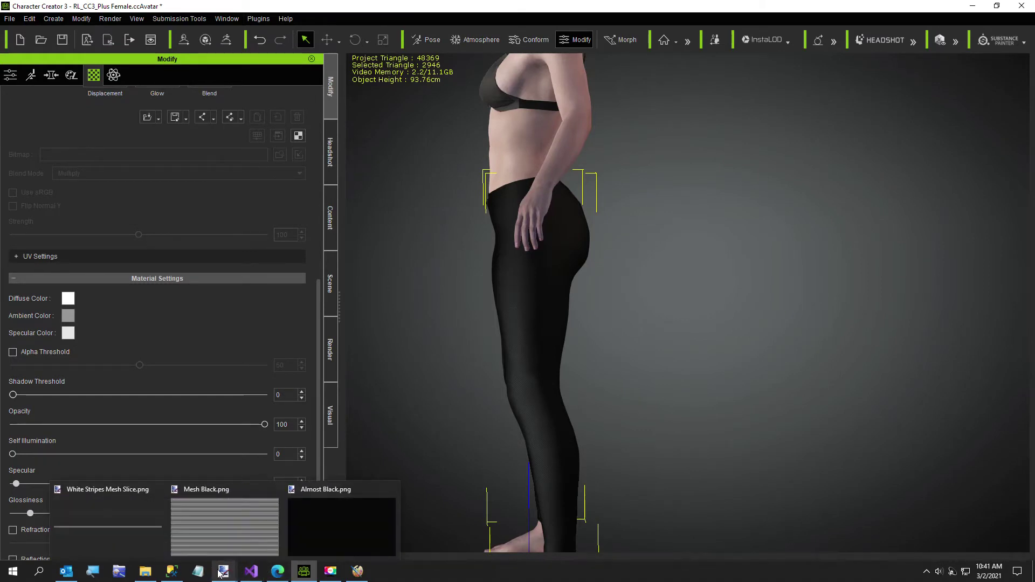
left_click(251, 571)
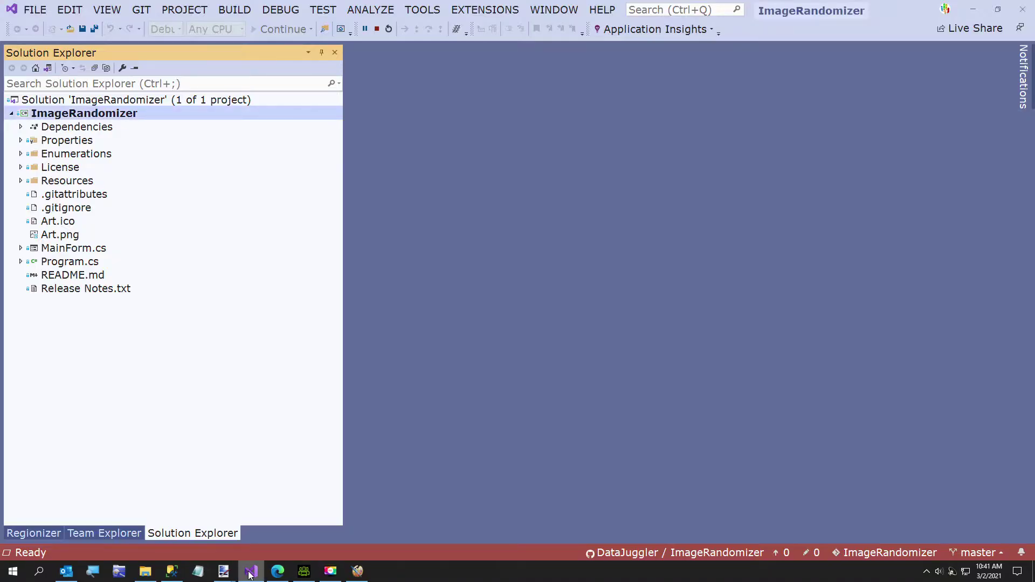
left_click(229, 577)
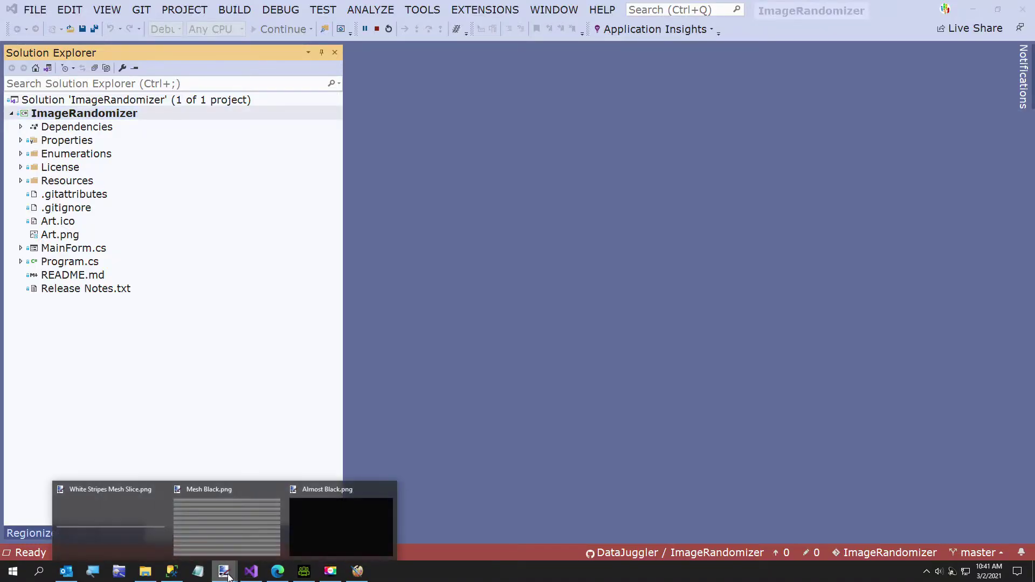
left_click(324, 536)
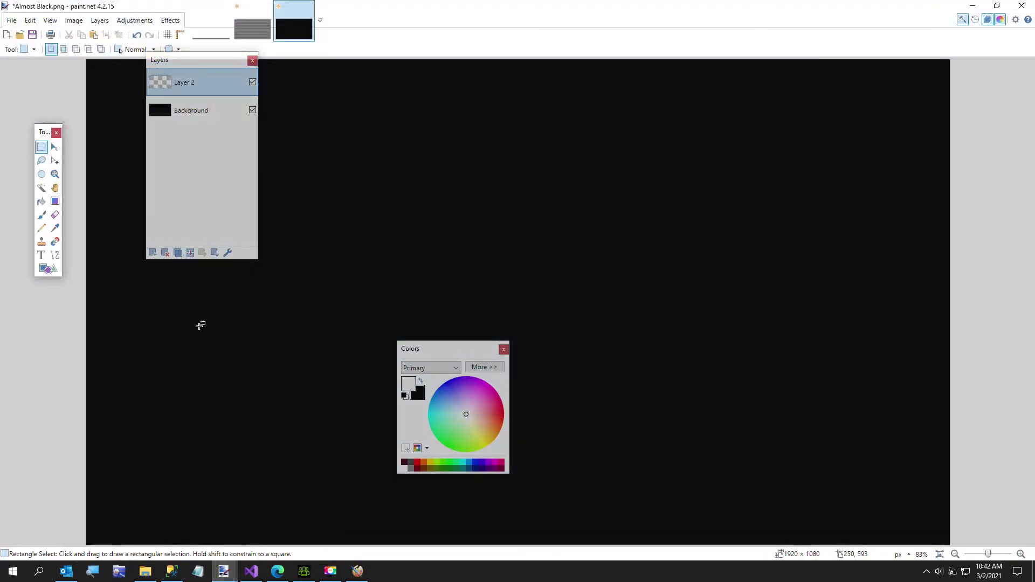
Switch to Character Creator 3 and send the Skinny Pants diffuse texture's UV layout to paint.net
mouse_move(304, 571)
left_click(296, 546)
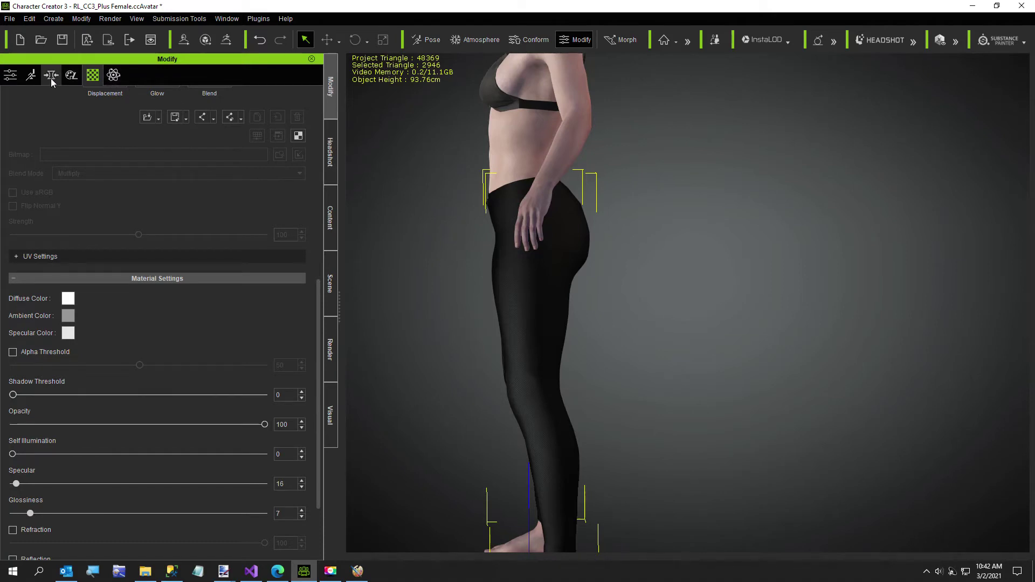
scroll(89, 183, "up", 8)
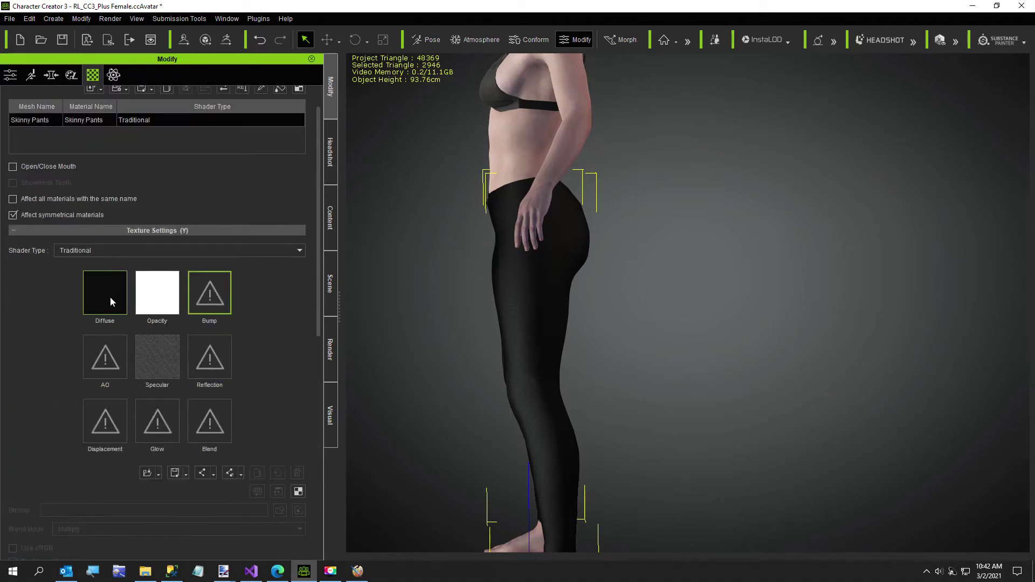
left_click(110, 297)
left_click(298, 491)
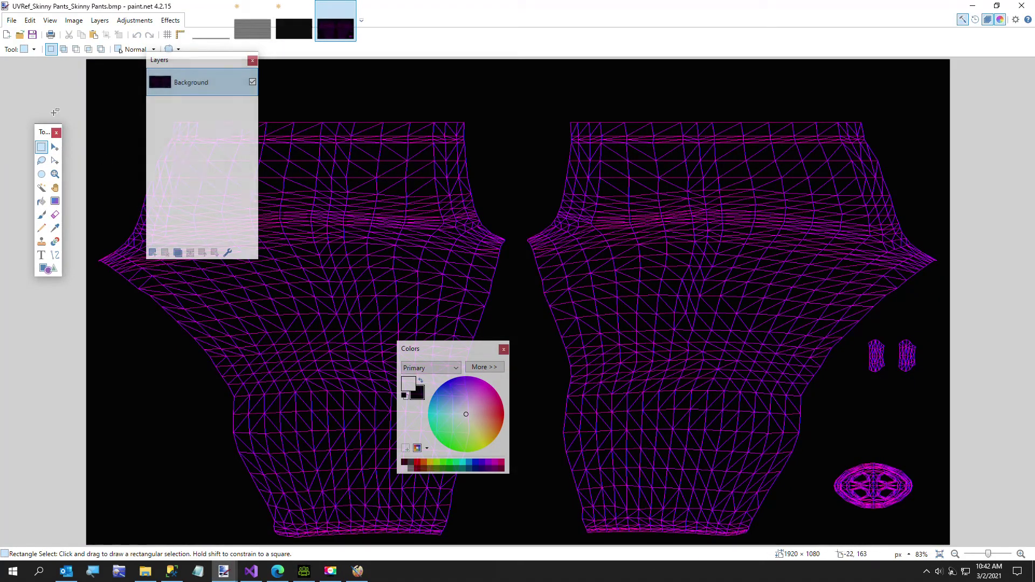
Save the pants UV layout as a PNG named Pants UV Black with the default save configuration
left_click(8, 22)
left_click(30, 98)
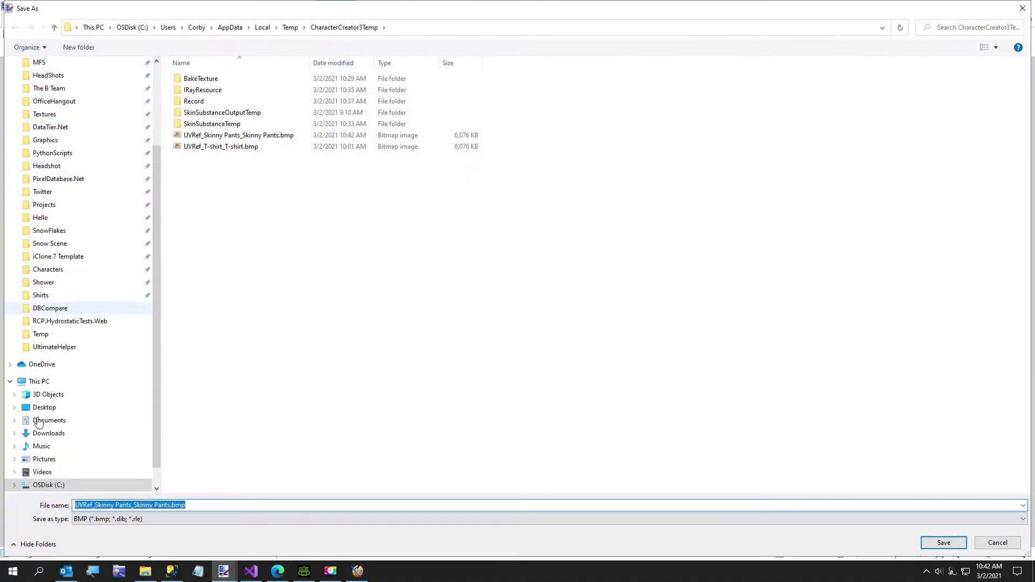
left_click(138, 520)
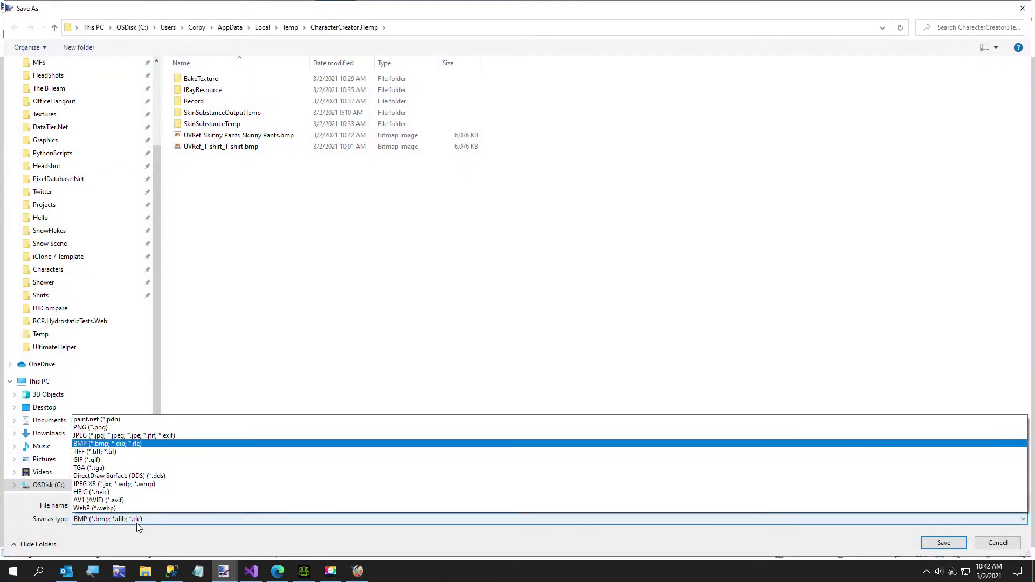
left_click(116, 427)
left_click_drag(211, 505, 52, 509)
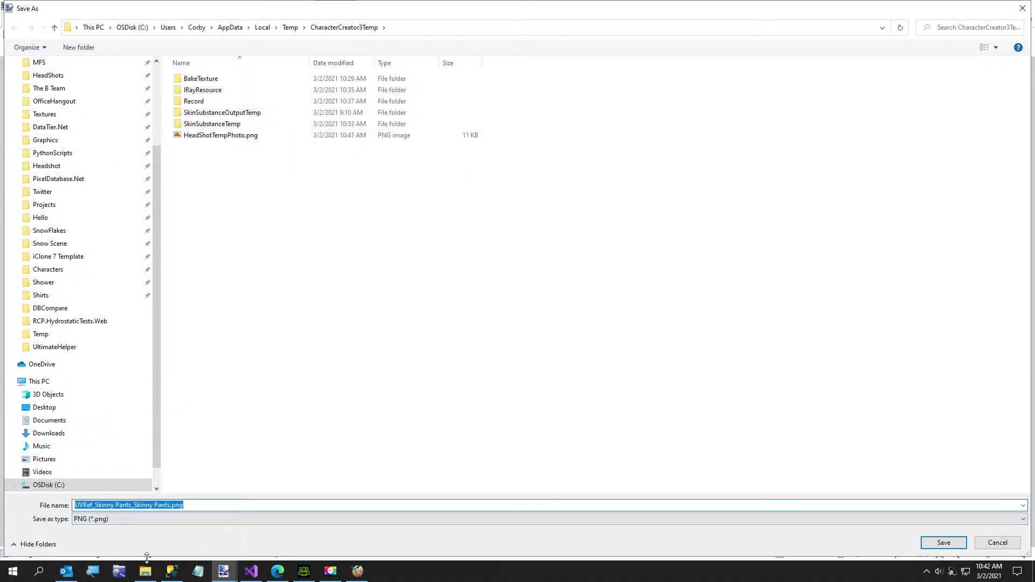
type("Pants")
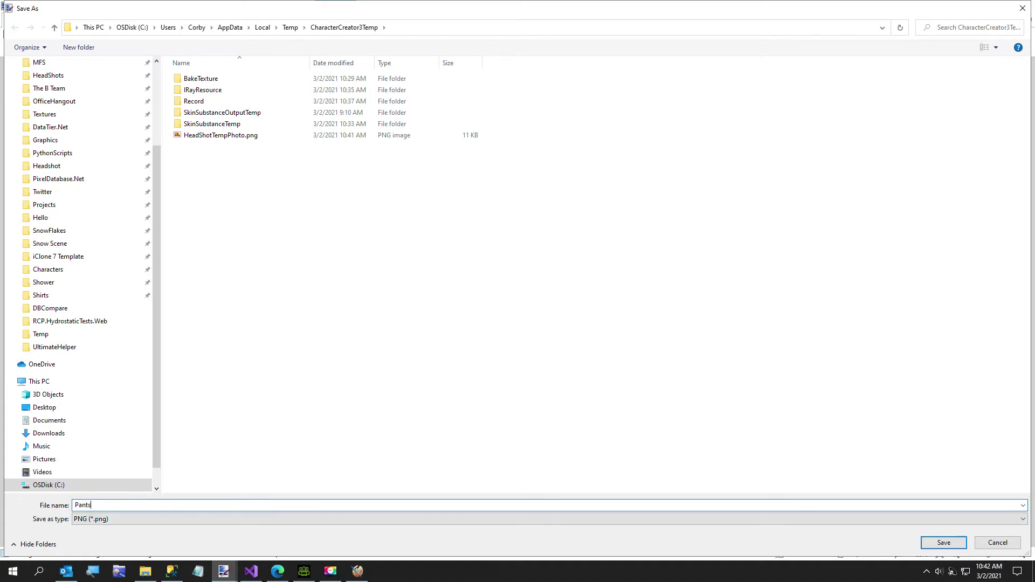
type(" UV Black")
key("Return")
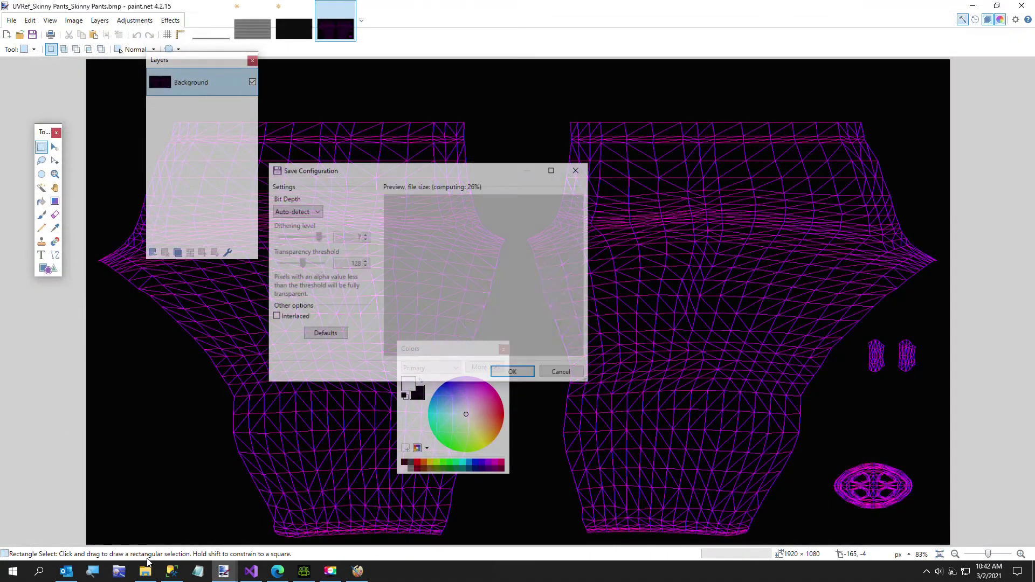
left_click(507, 373)
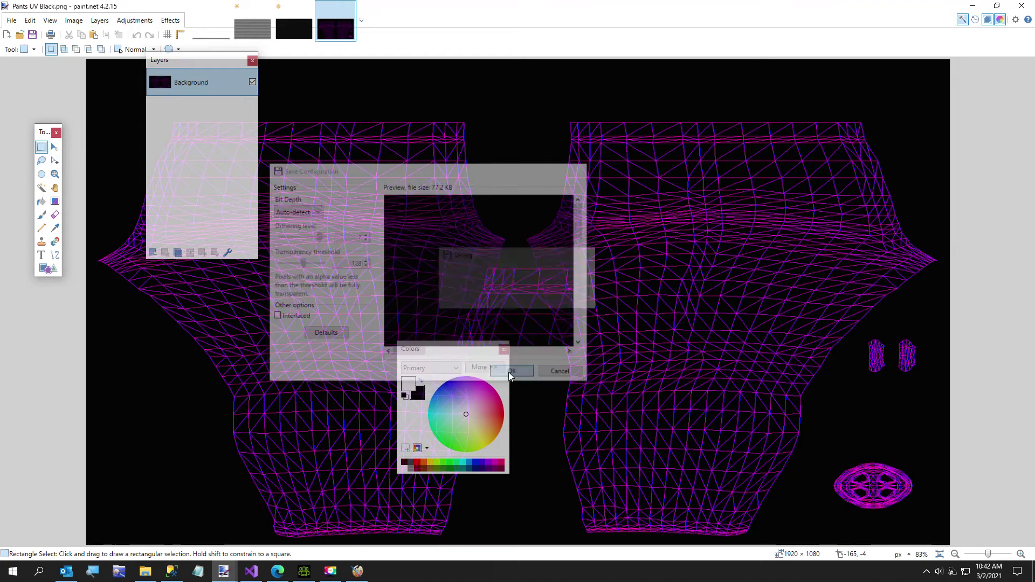
Switch to PixelDatabase.Net in the browser, close its current image and browse the Temp folder for the pants UV file
left_click(276, 571)
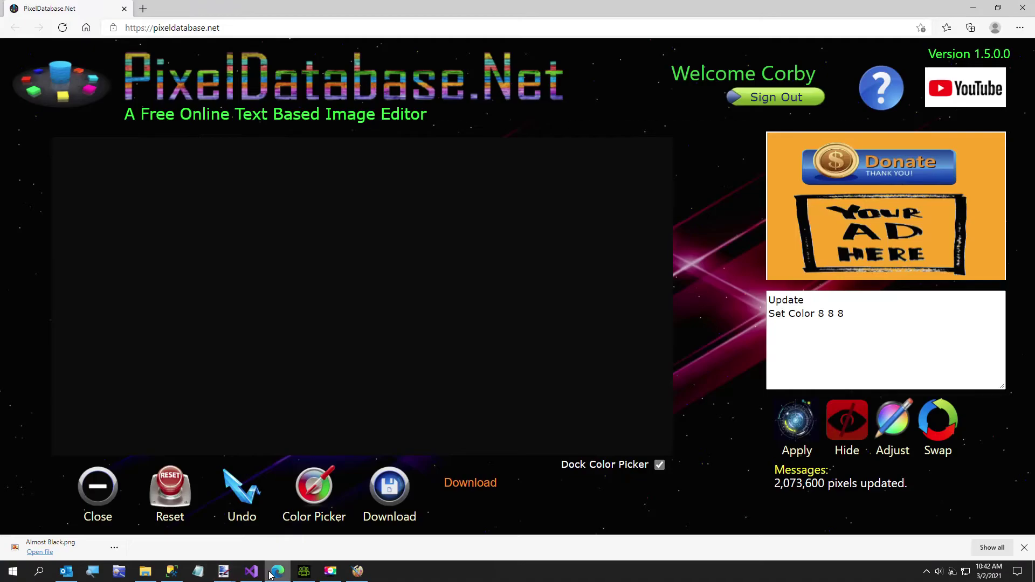
left_click(97, 488)
left_click(491, 292)
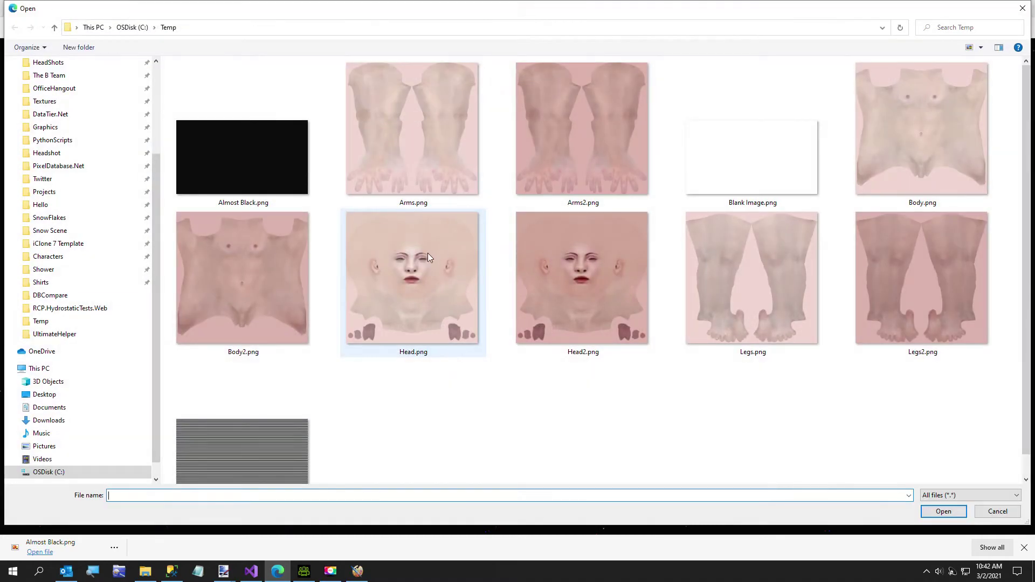
scroll(544, 244, "down", 1)
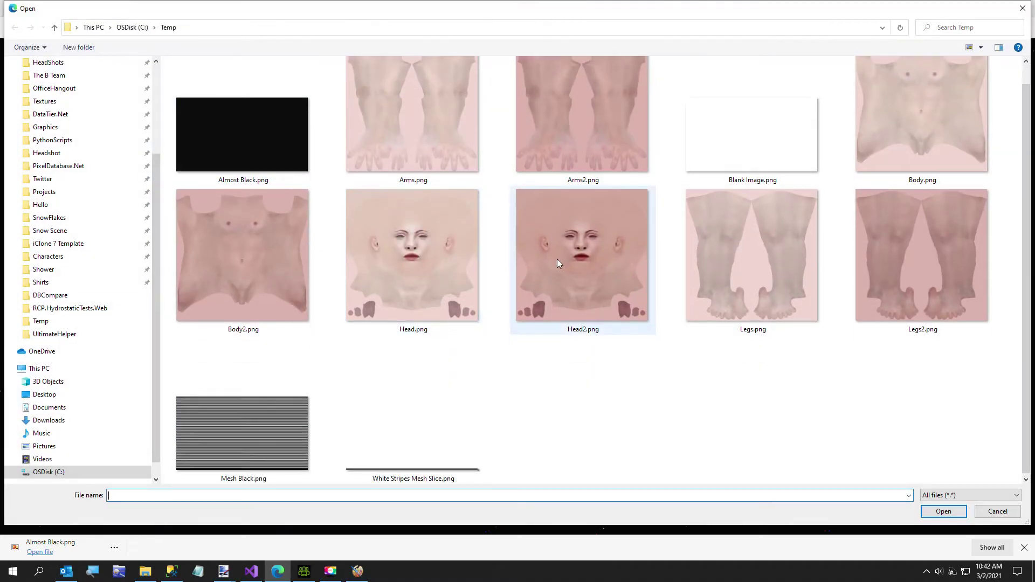
scroll(504, 323, "up", 1)
scroll(495, 340, "down", 1)
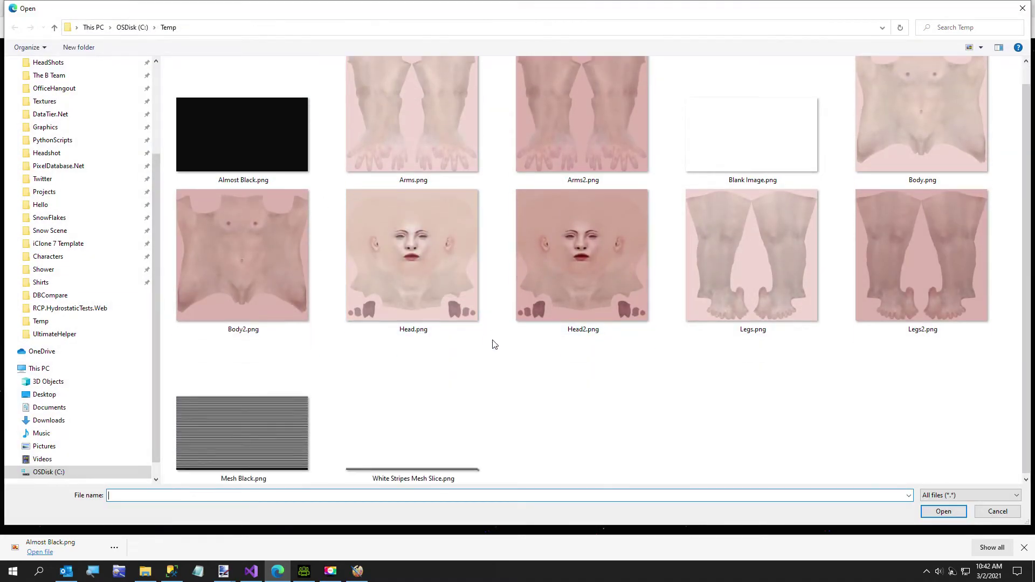
scroll(491, 376, "up", 1)
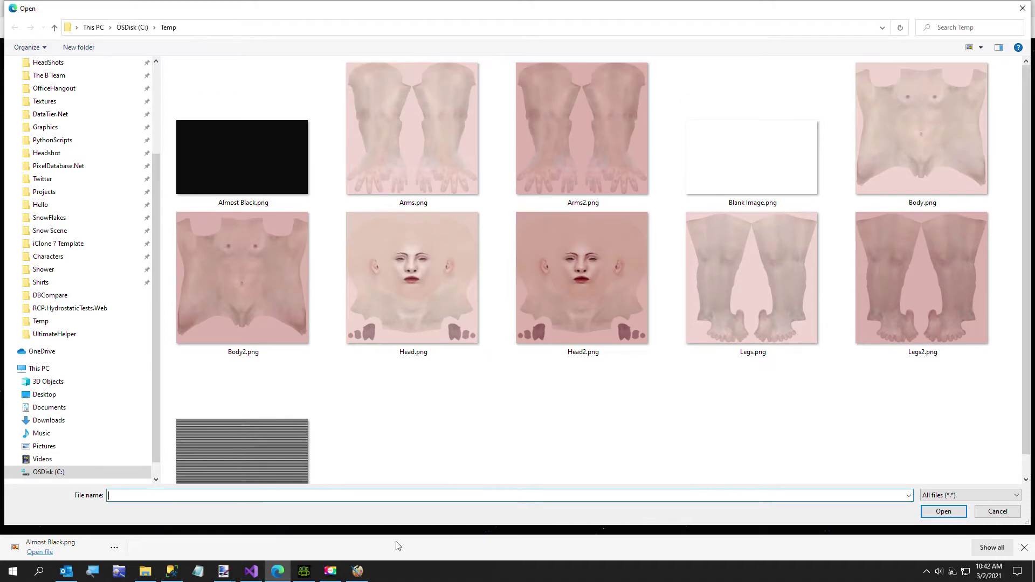
left_click(276, 574)
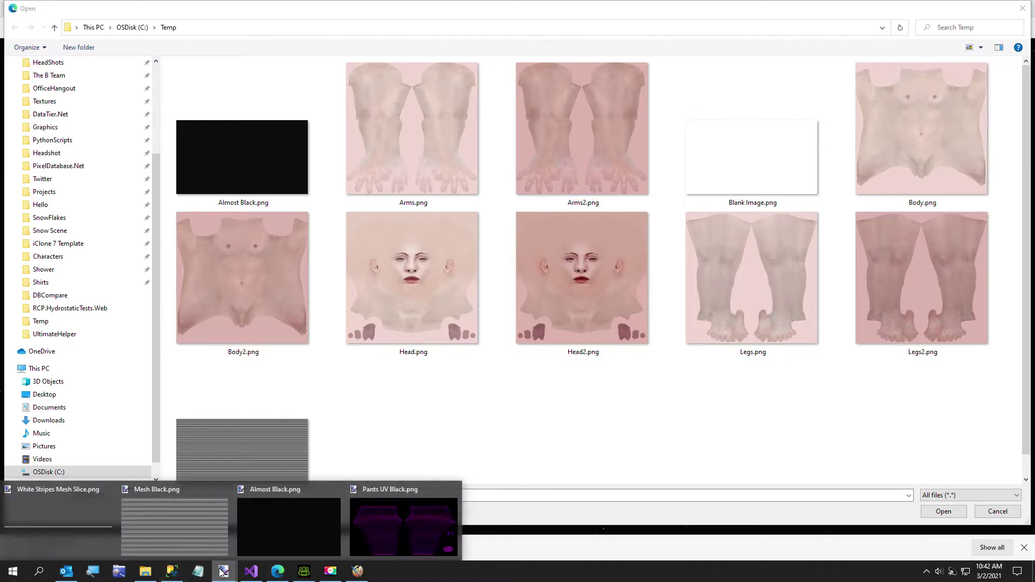
Switch to paint.net and save a copy of Pants UV Black.png in the Temp folder
left_click(404, 521)
left_click(11, 22)
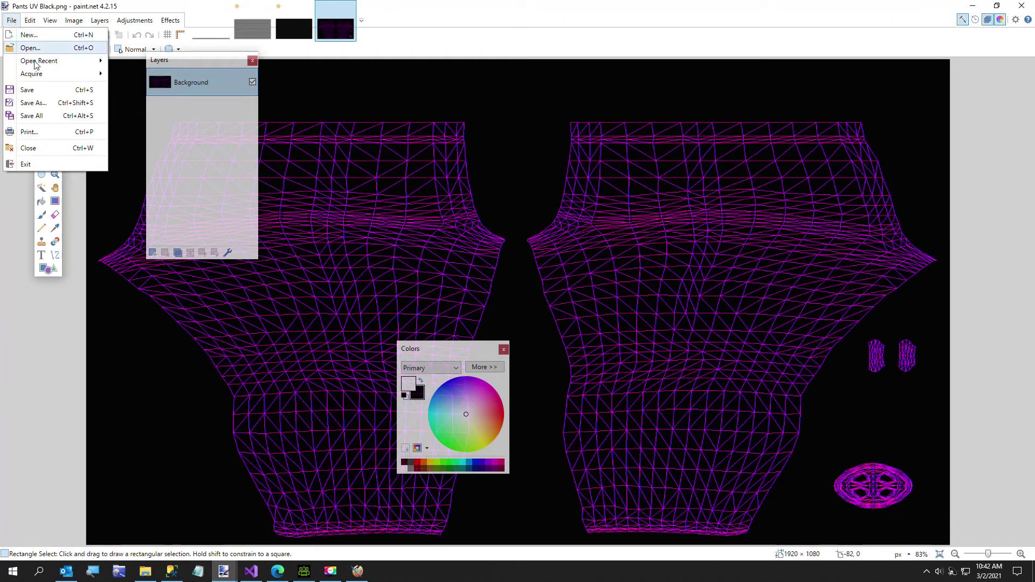
left_click(30, 102)
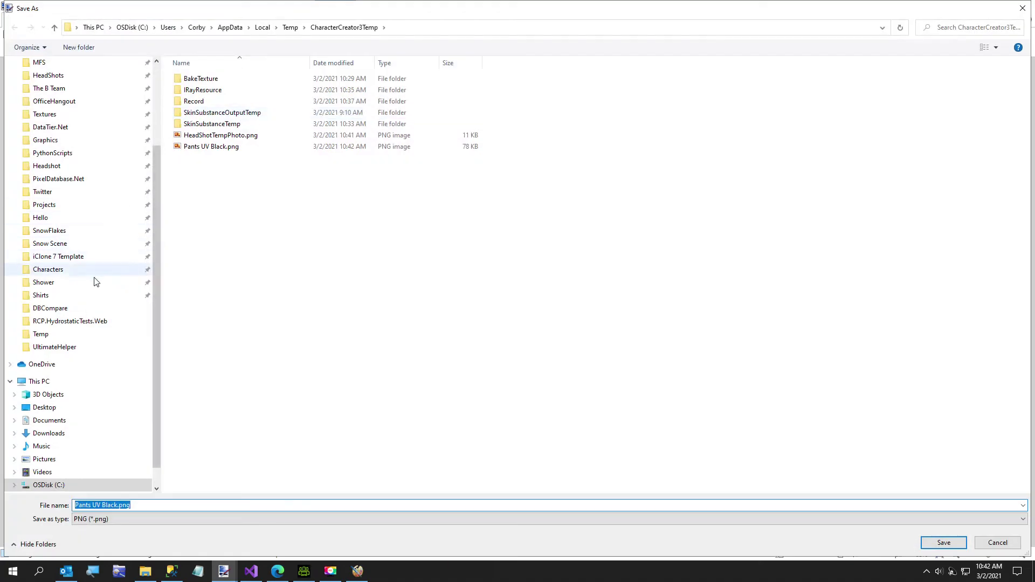
left_click(41, 334)
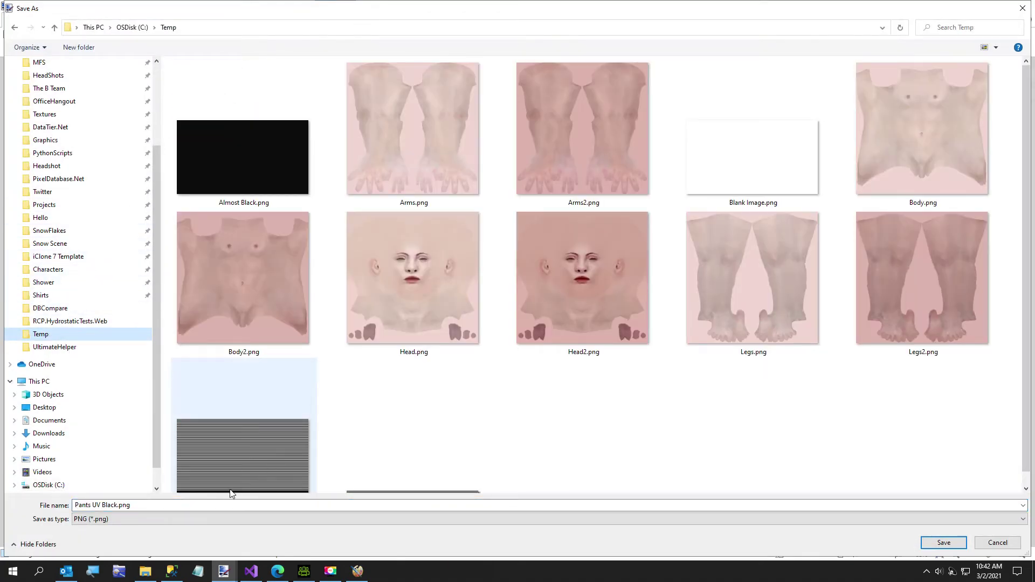
left_click(937, 542)
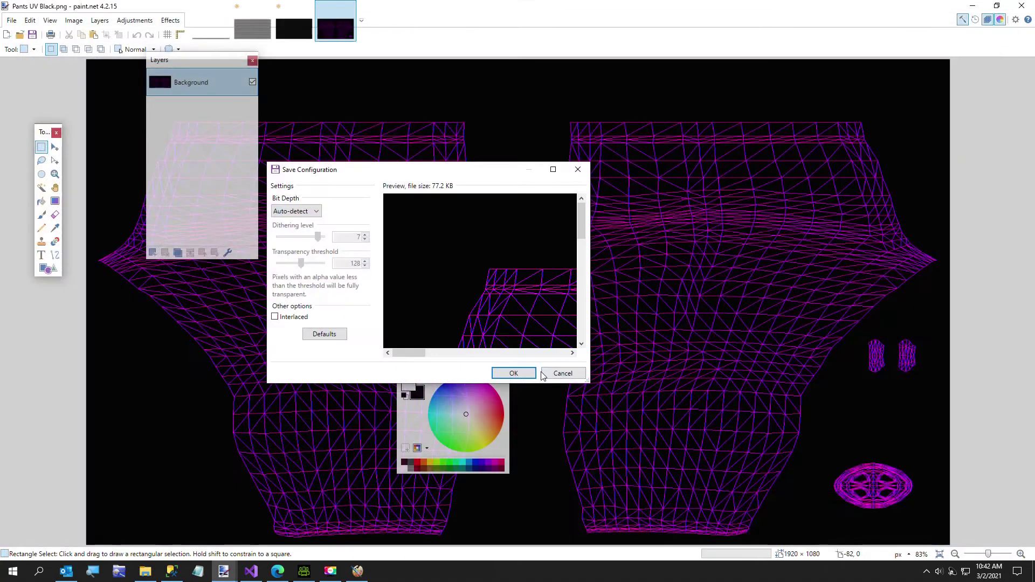
left_click(528, 373)
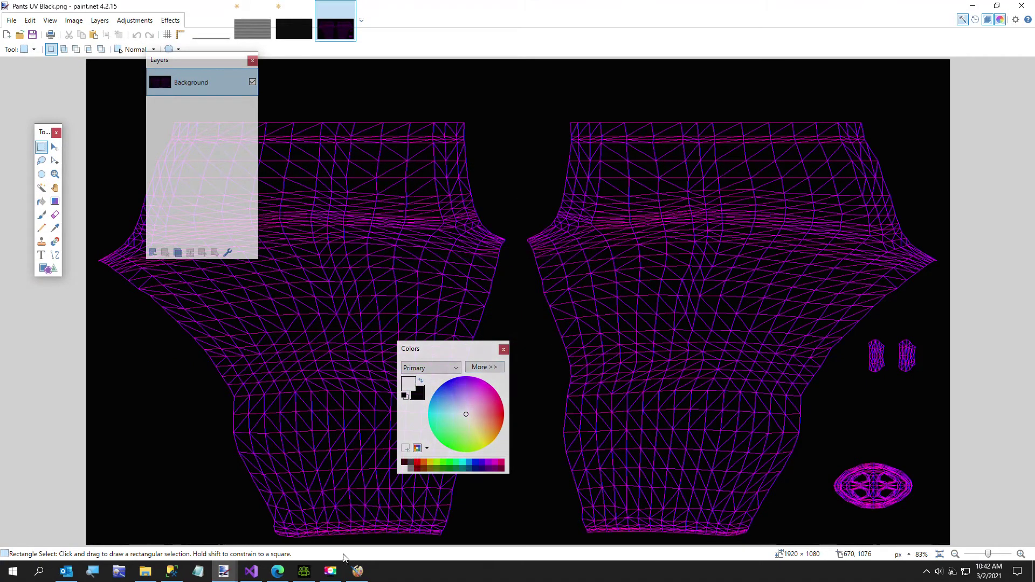
Return to PixelDatabase.Net in the browser and load Pants UV Black.png from the Temp folder
left_click(277, 572)
scroll(333, 474, "down", 1)
double_click(382, 455)
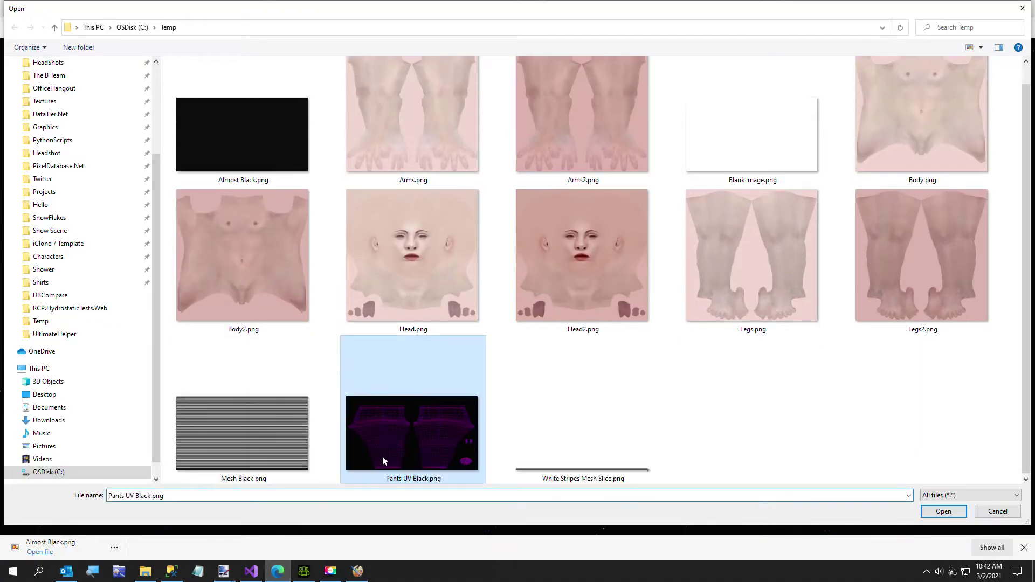
Replace the query with Hide and Total < 20, and apply it to the pants UV image
left_click_drag(856, 330, 623, 280)
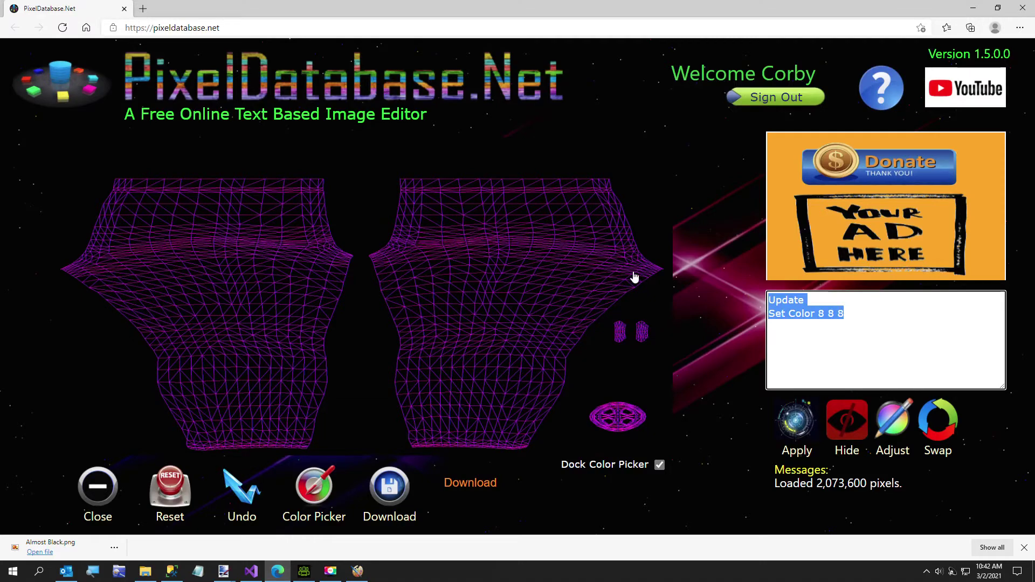
type("Hide")
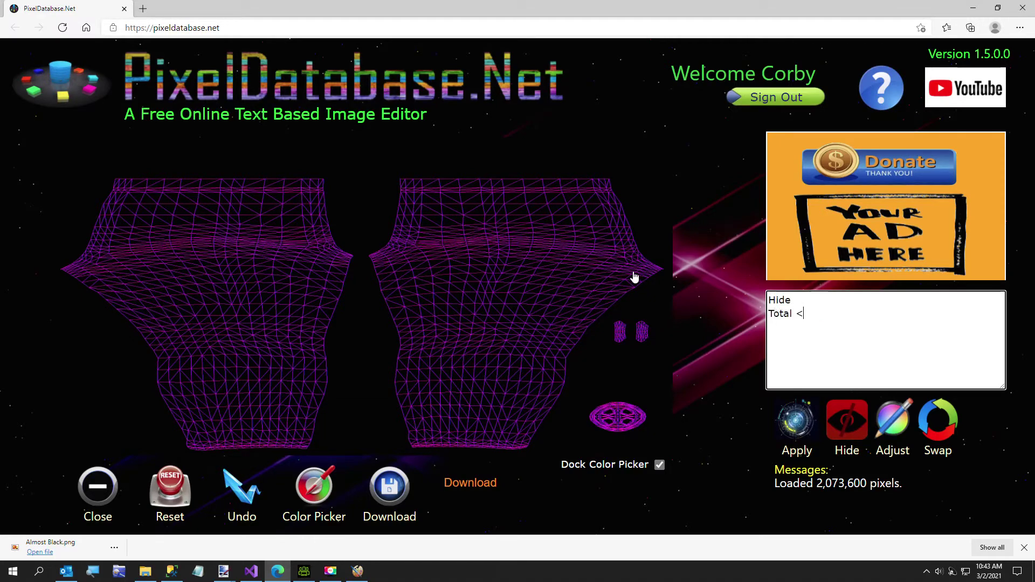
left_click(805, 434)
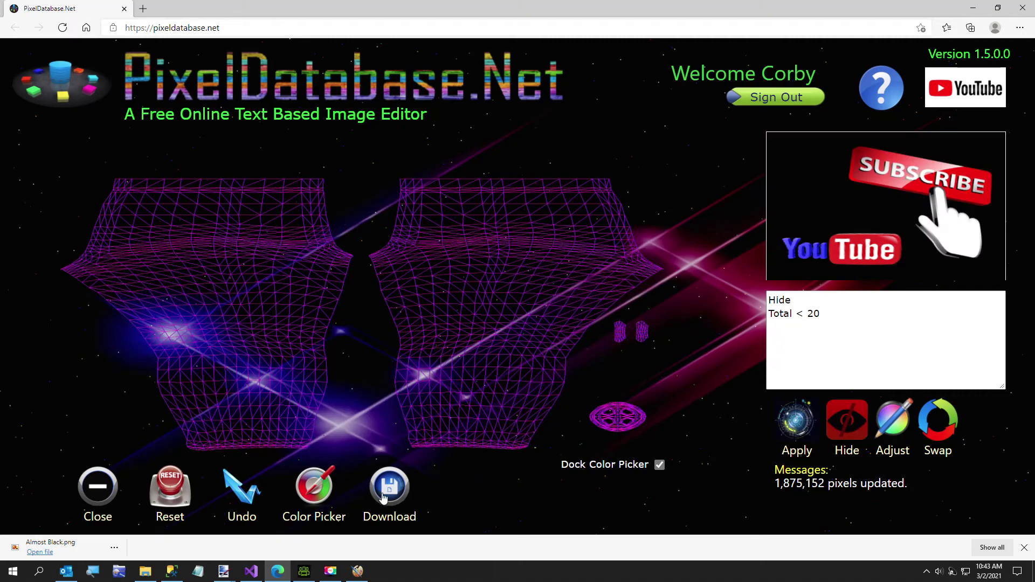
Download the edited image and save it in the Temp folder as Pants UV.png
left_click(445, 487)
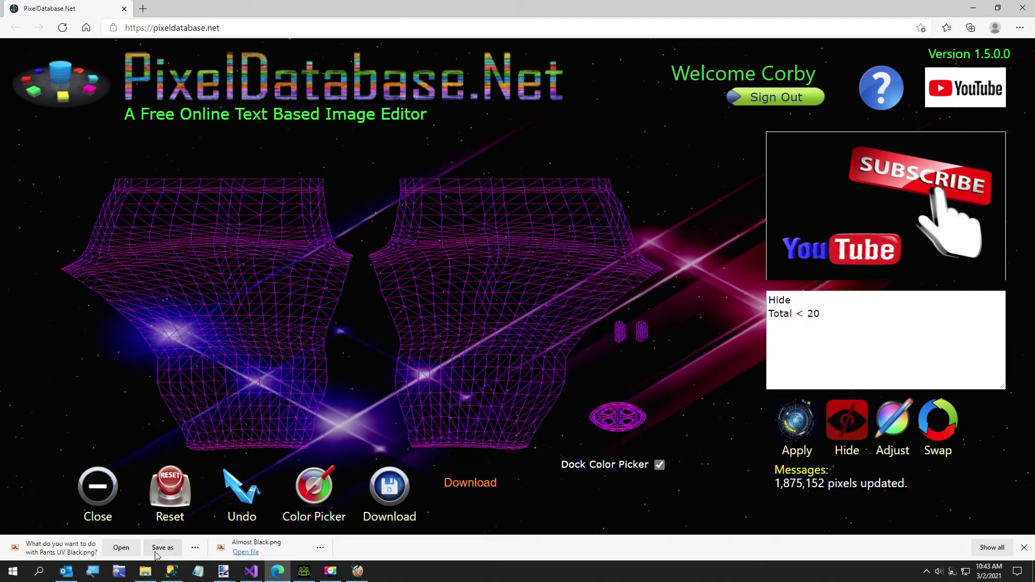
left_click(162, 547)
left_click(151, 475)
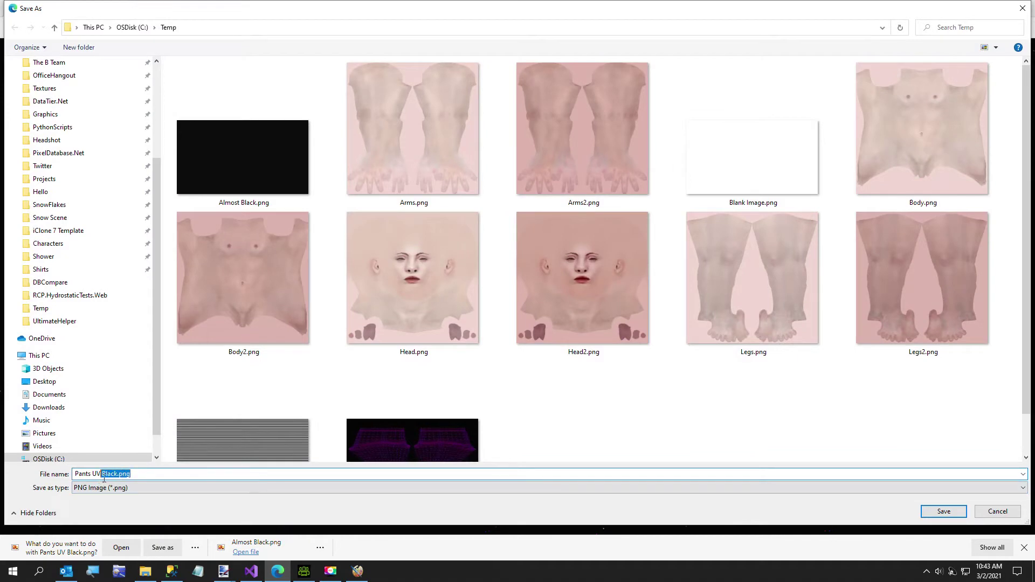
key("BackSpace")
left_click(942, 510)
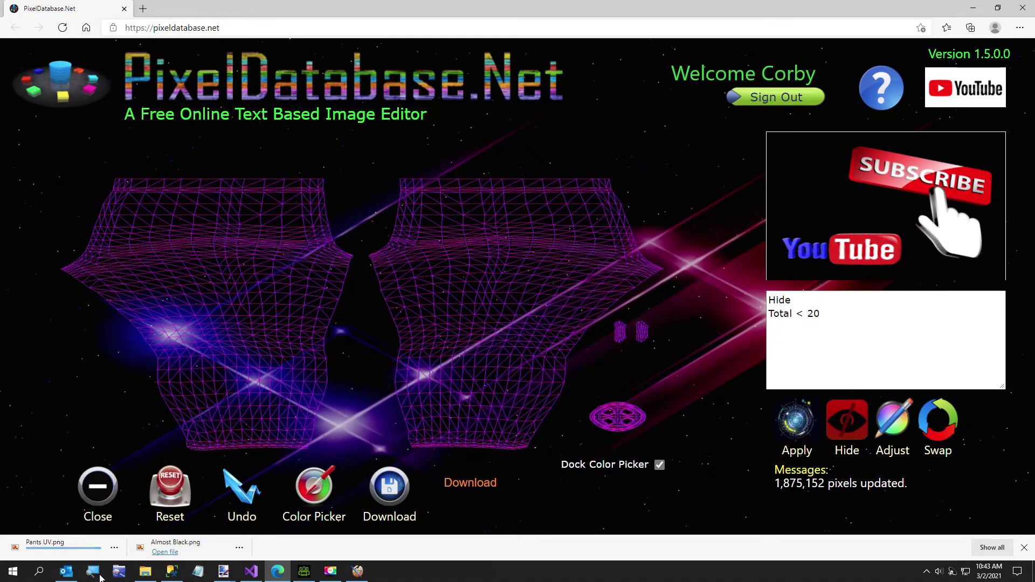
Open the downloaded Pants UV.png in paint.net and copy the whole image onto Layer 2 of Almost Black.png
left_click(46, 552)
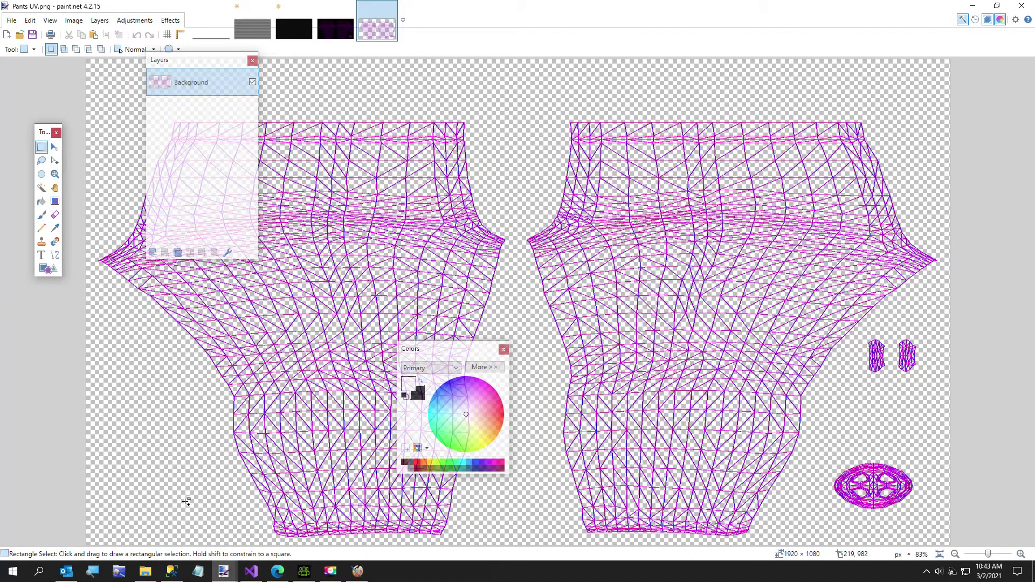
key("ctrl+a")
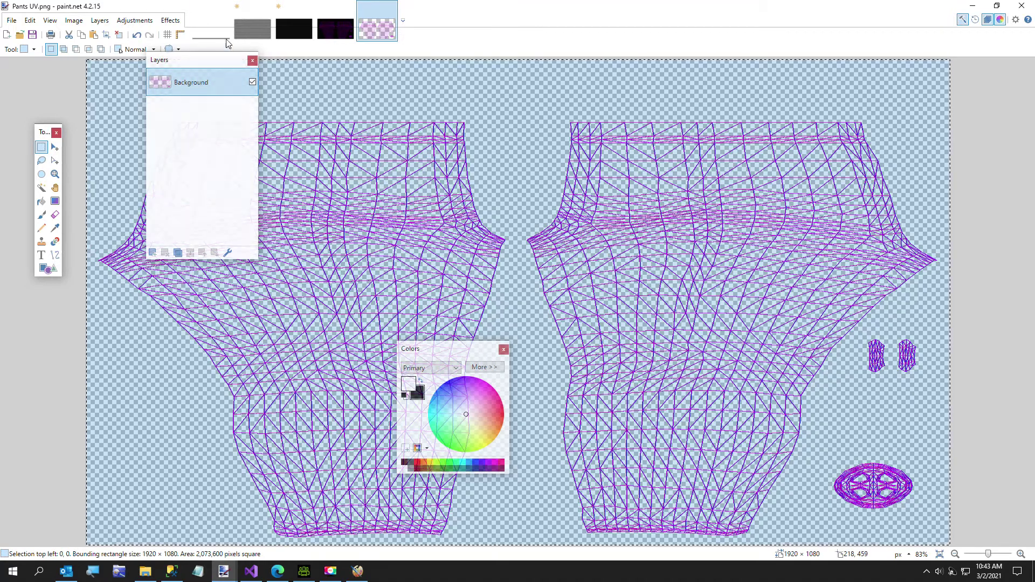
left_click(334, 36)
left_click(294, 27)
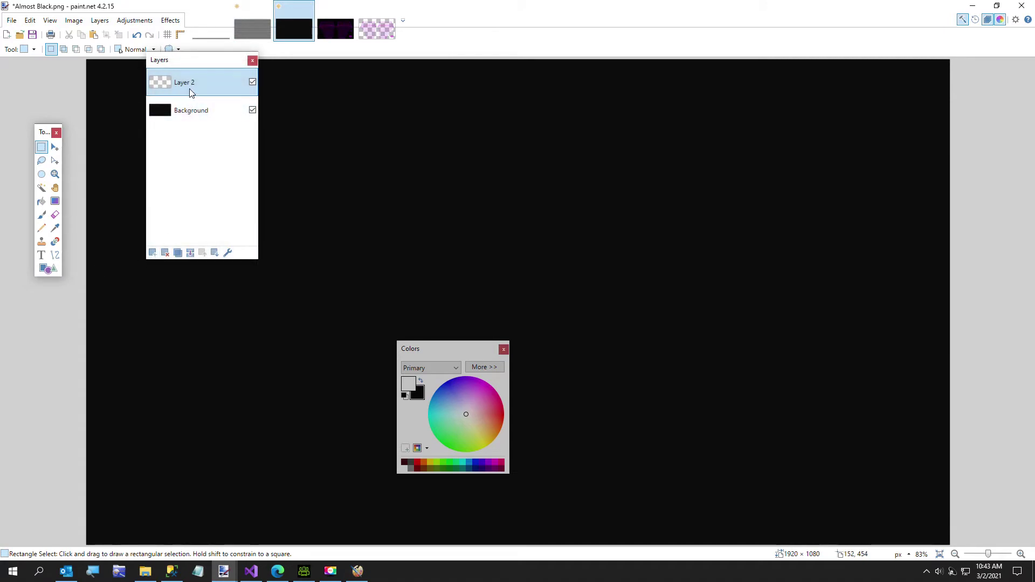
key("ctrl+v")
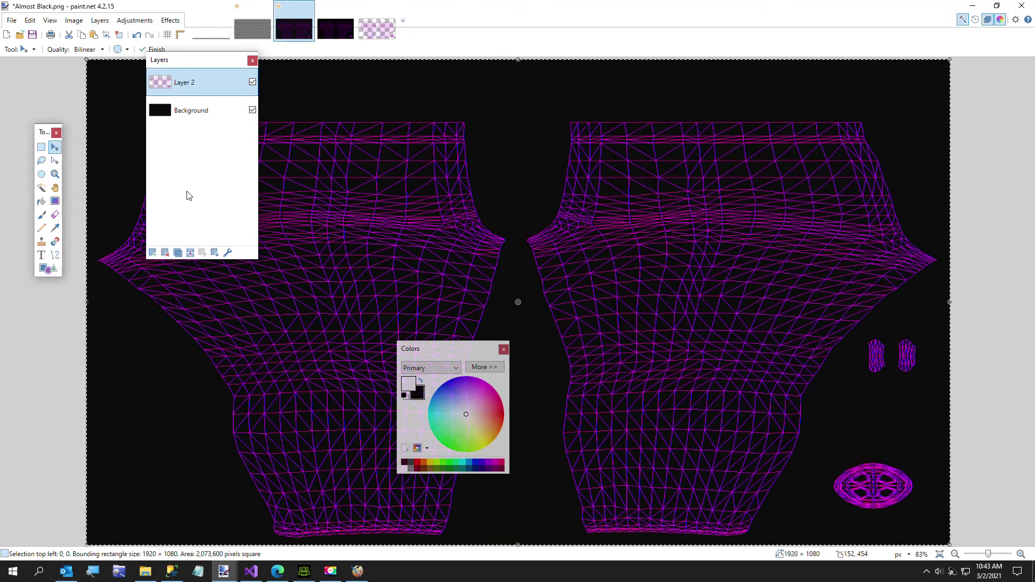
Add a new layer and draw a filled white rectangle about 54 × 125 pixels on the upper part of the left pants piece
left_click(152, 253)
left_click_drag(462, 349, 257, 364)
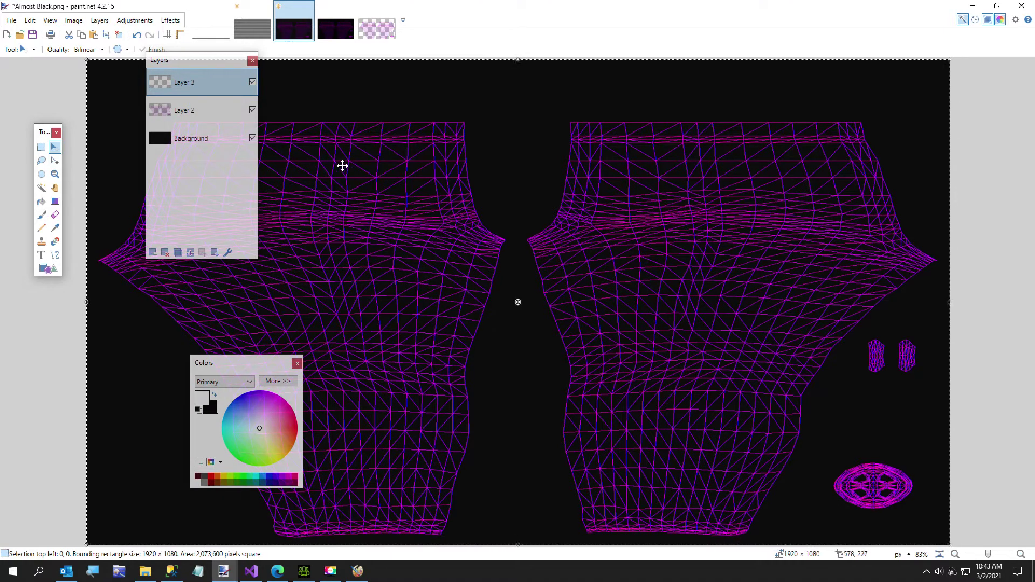
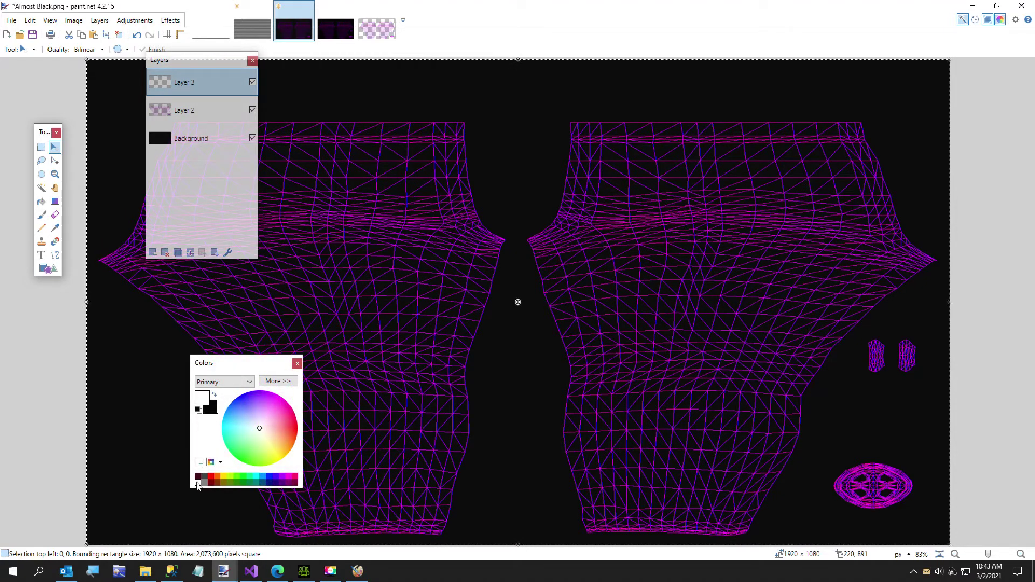
left_click(48, 268)
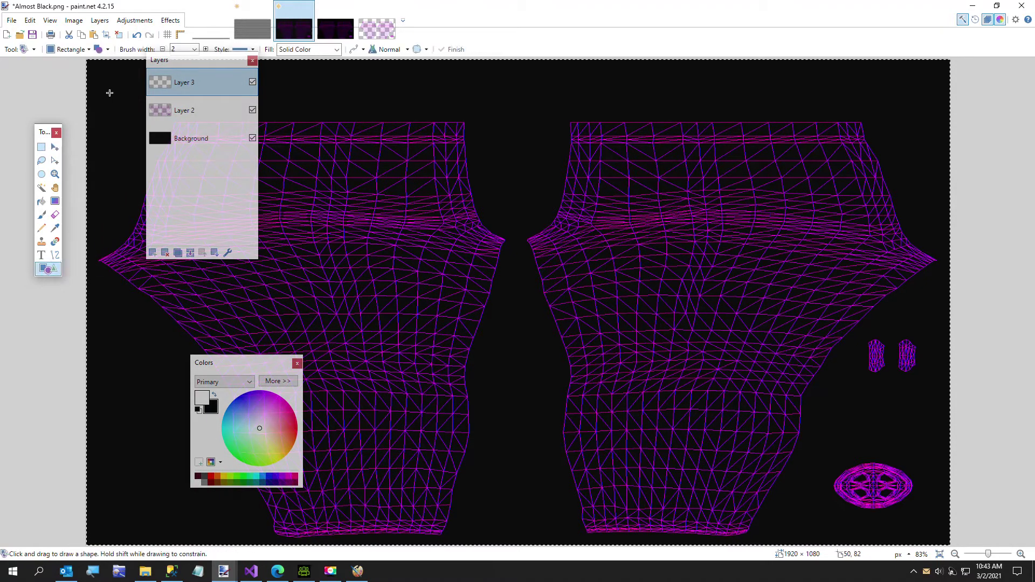
left_click(106, 51)
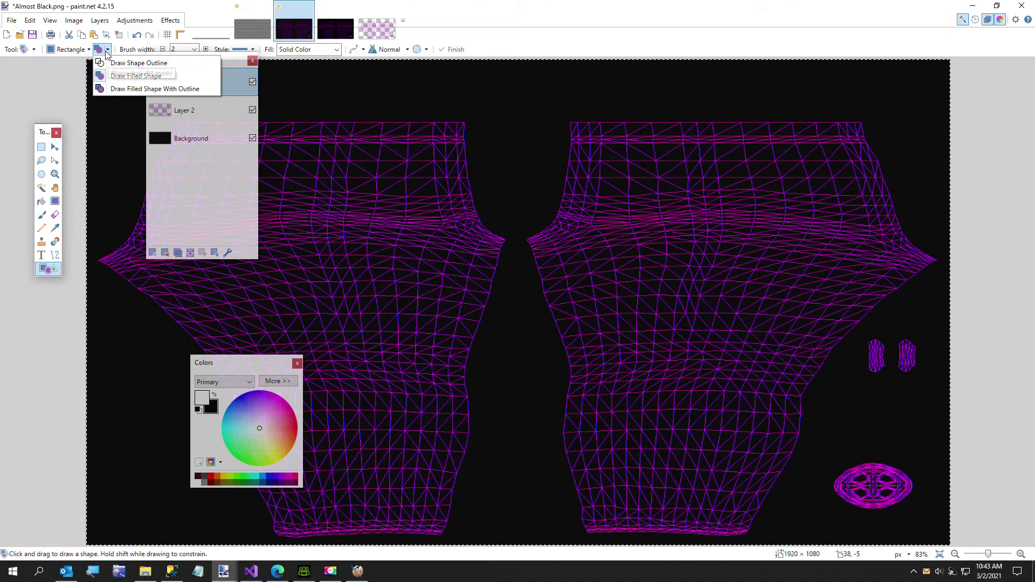
left_click(119, 76)
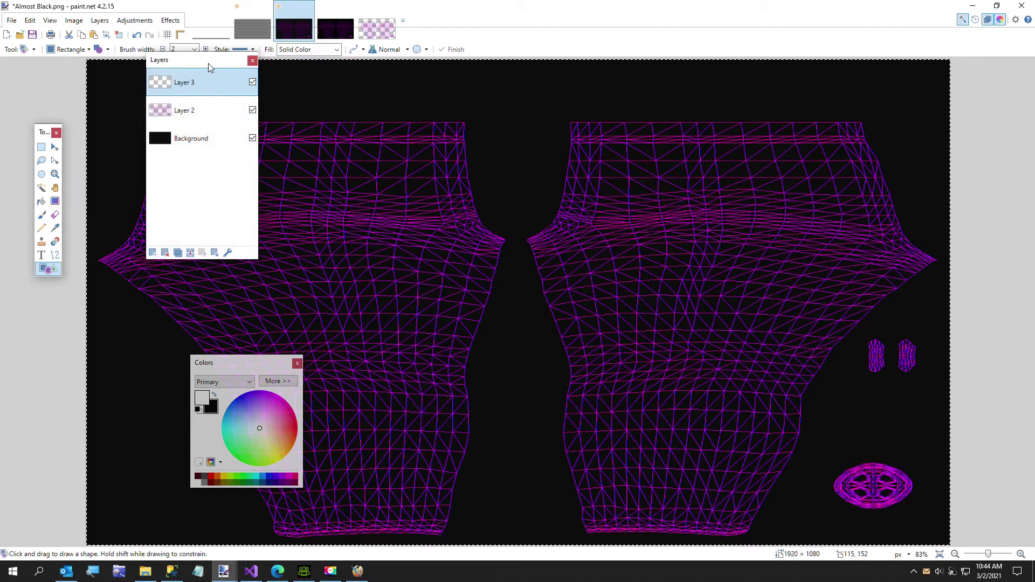
left_click_drag(208, 63, 122, 89)
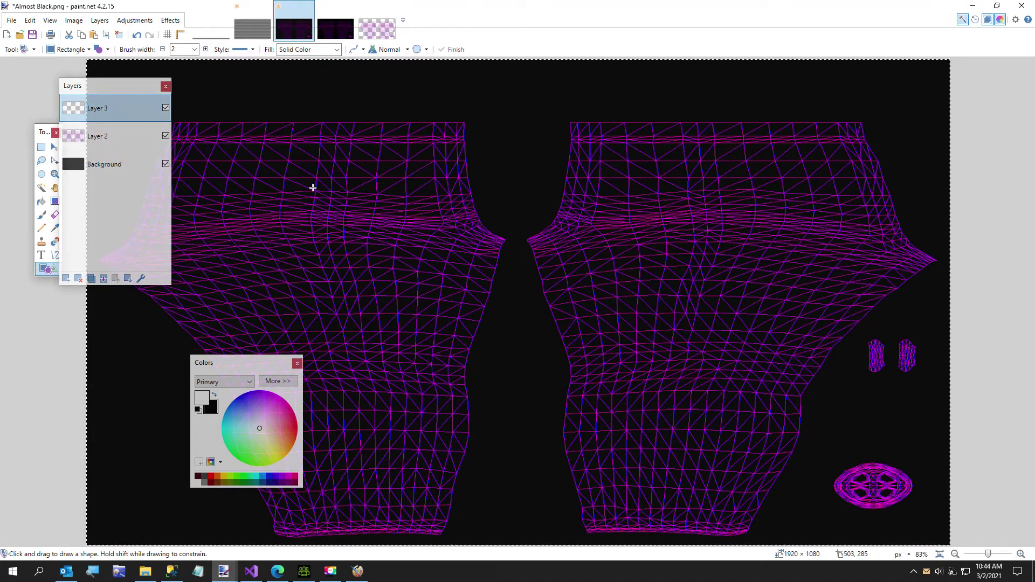
left_click_drag(315, 187, 332, 244)
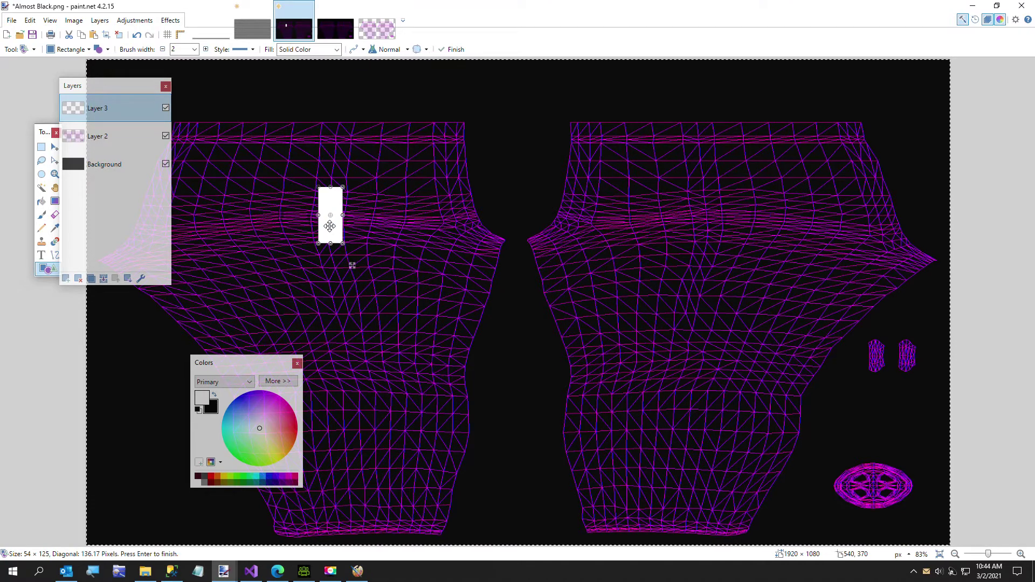
key("Return")
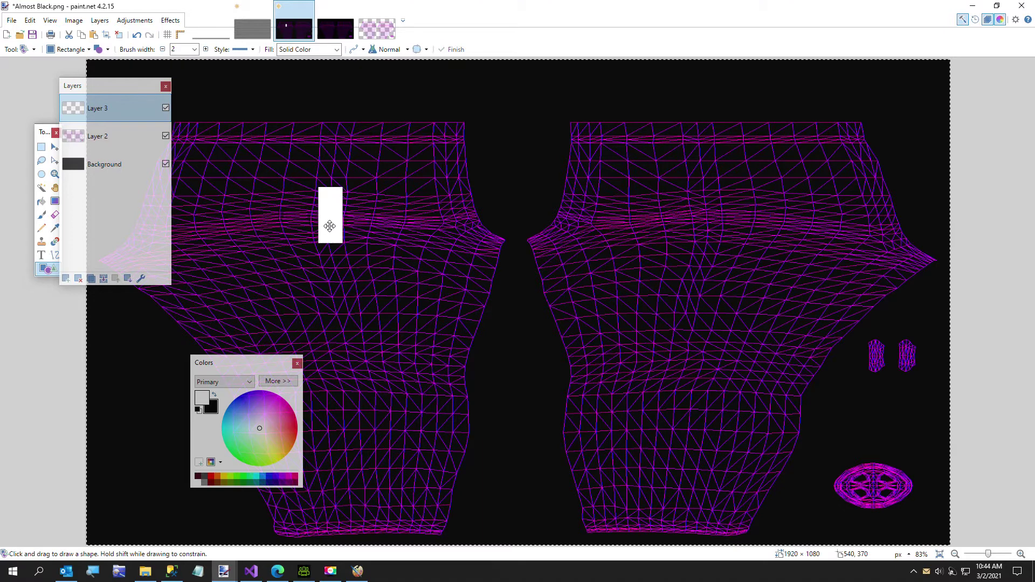
Select the white rectangle with the Magic Wand and place a tilted copy directly below it, following the UV mesh lines
key("m")
mouse_move(330, 218)
left_mouse_down()
mouse_move(335, 266)
mouse_move(330, 216)
left_mouse_up()
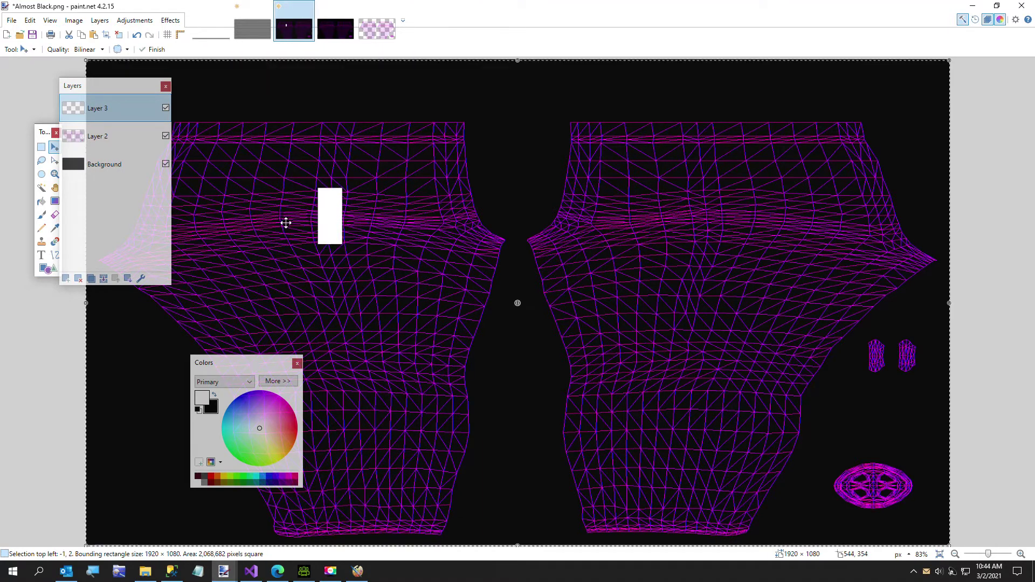
left_click(42, 187)
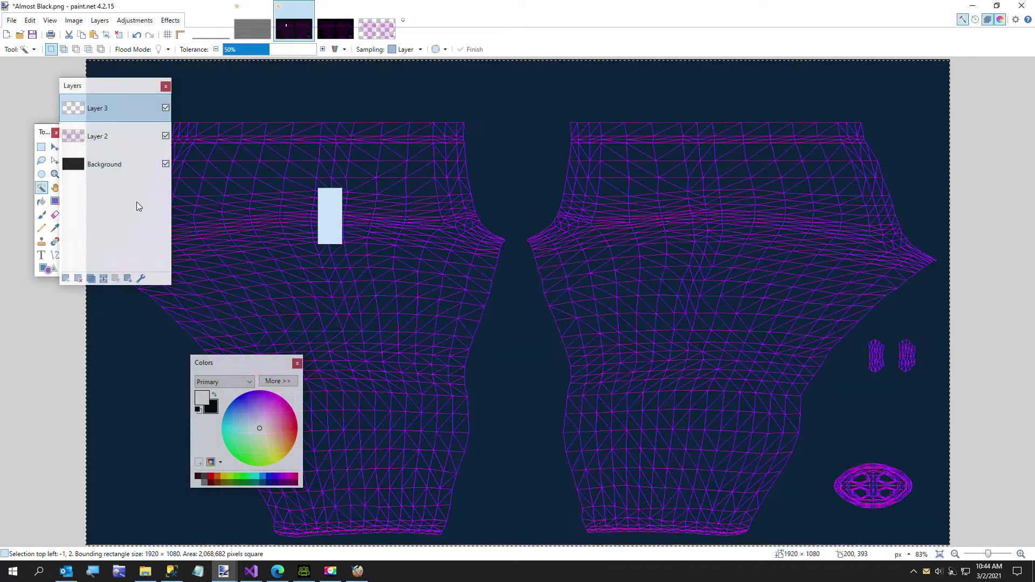
left_click(325, 211)
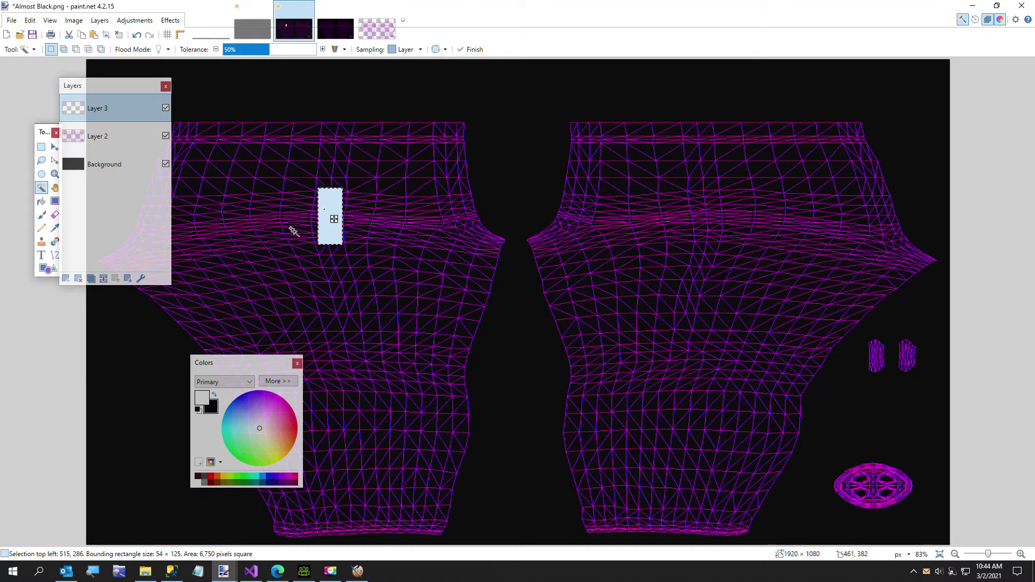
key("m")
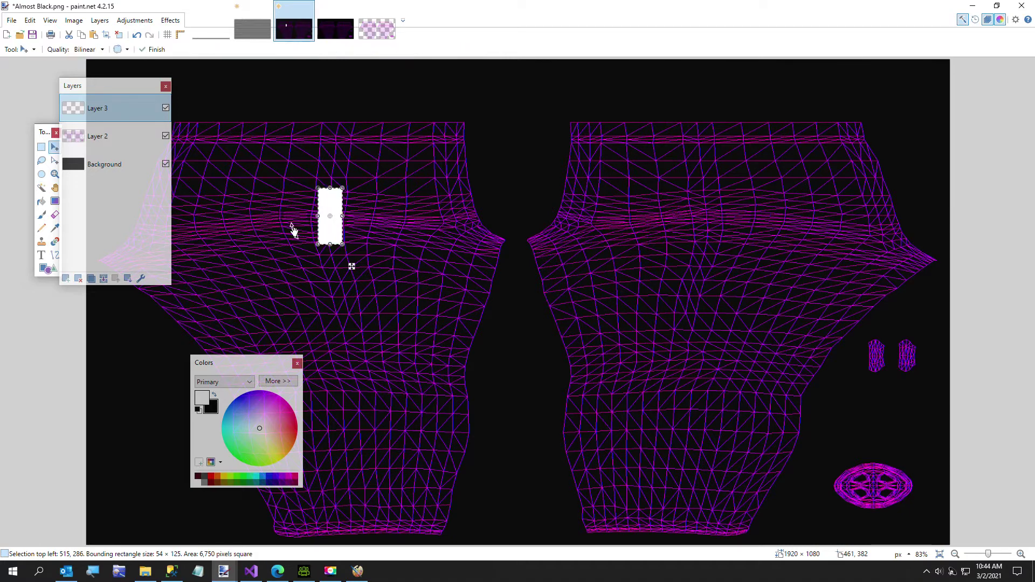
left_click_drag(353, 268, 370, 312, "ctrl")
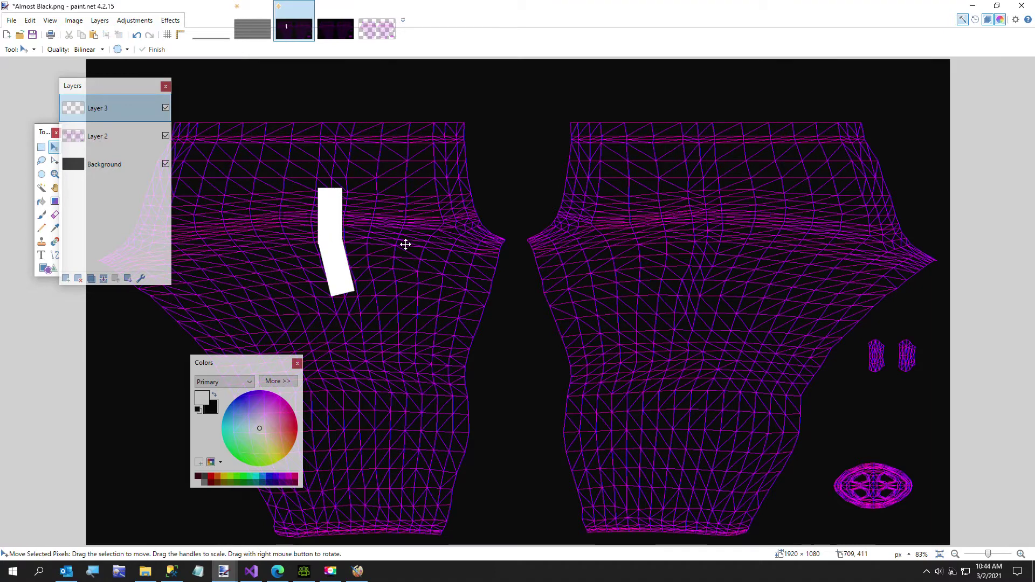
Extend the white stripe down the left pants piece with further copies of the tilted segment, each joined to the previous one
left_click_drag(367, 320, 379, 373)
key("ctrl+d")
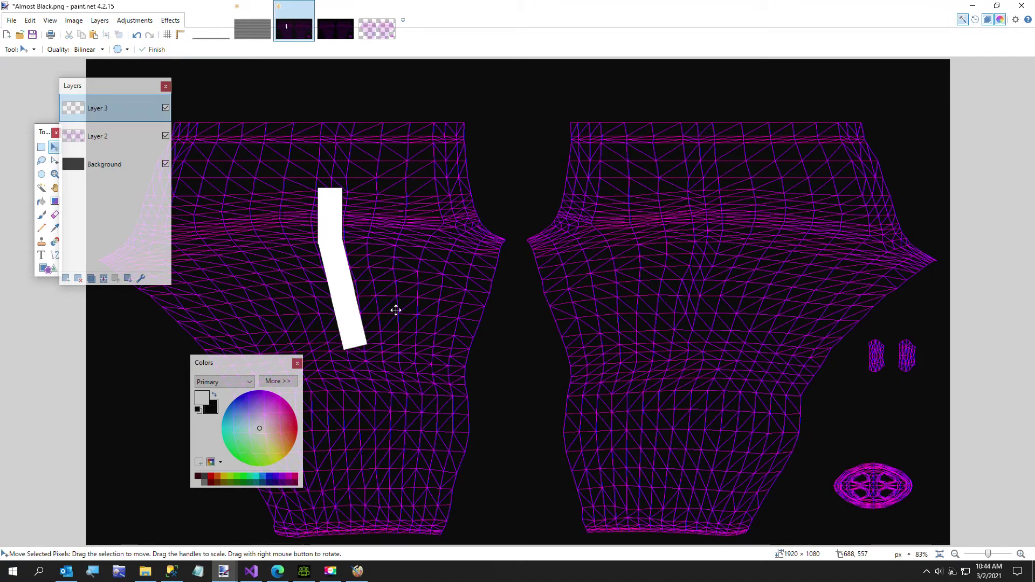
key("ctrl+z")
left_click_drag(372, 319, 393, 418)
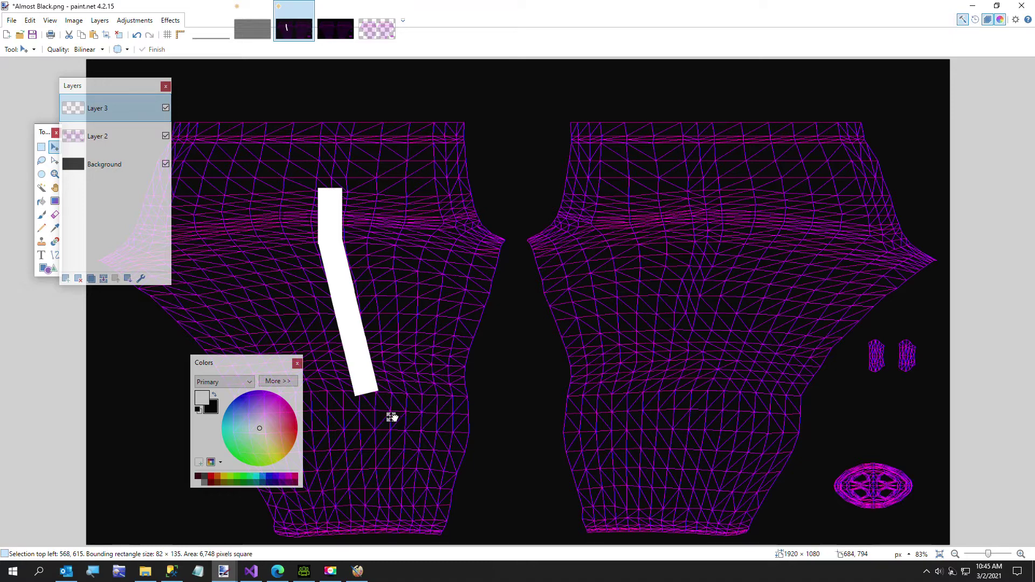
left_click(392, 417)
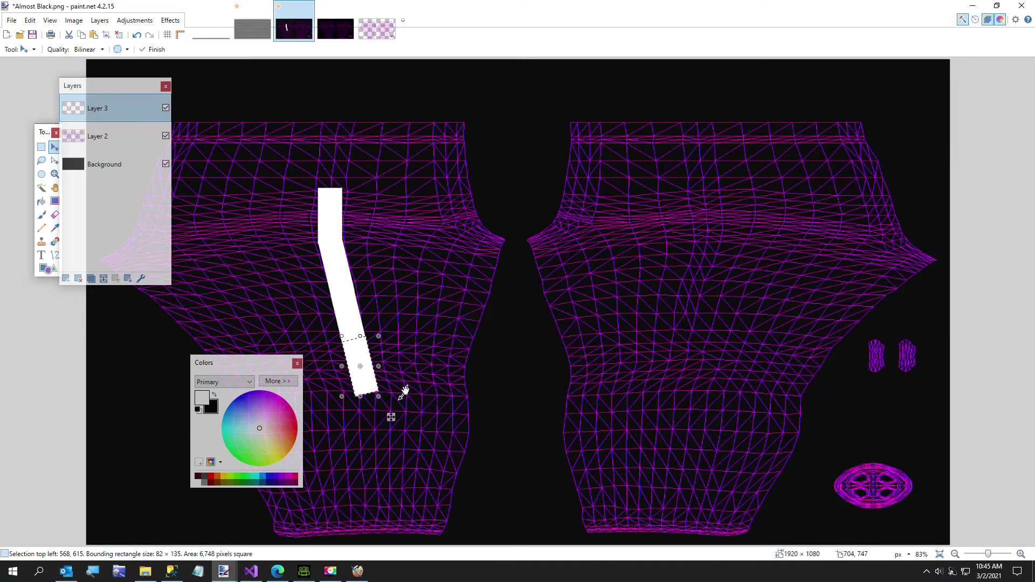
Try to copy the whole bent white stripe onto the other pants leg
key("ctrl+d")
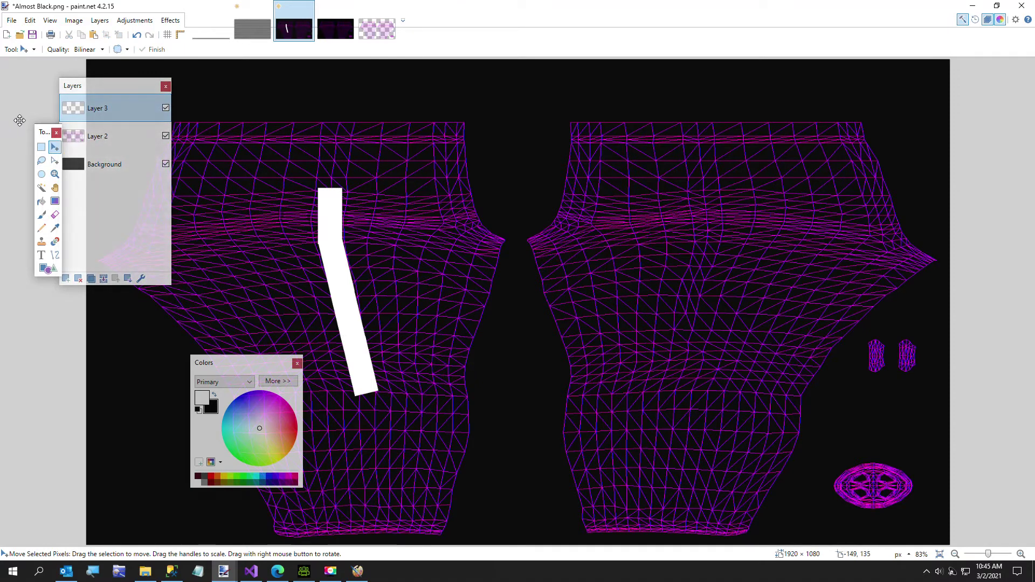
left_click(41, 147)
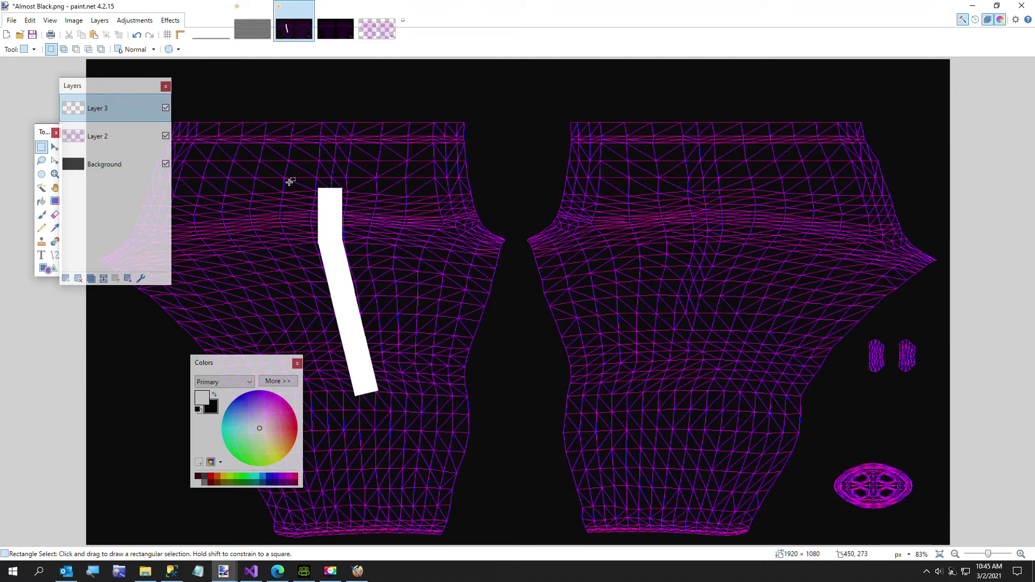
left_click_drag(299, 178, 414, 427)
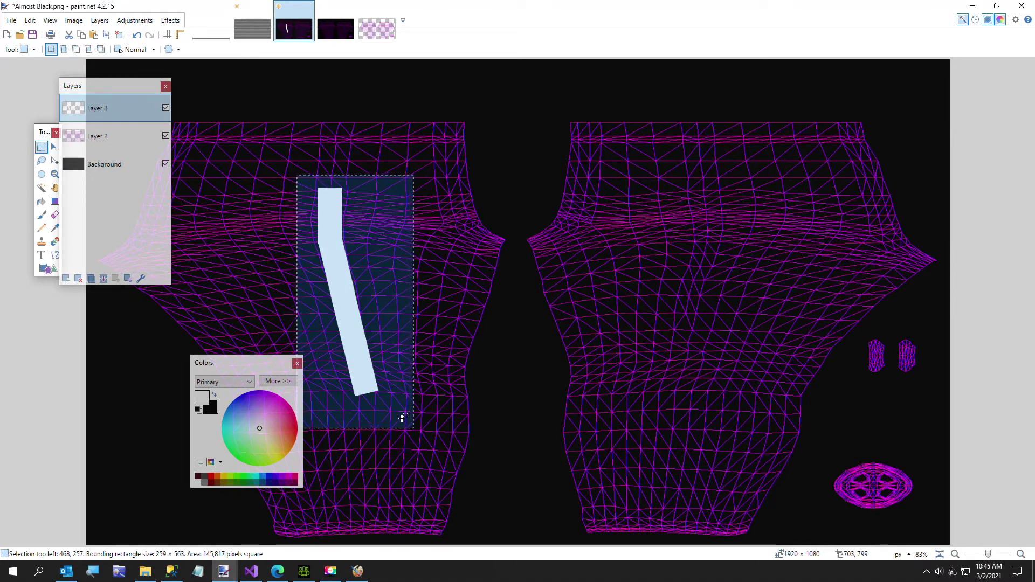
left_click(446, 327)
key("ctrl+v")
left_click_drag(425, 450, 735, 579)
key("ctrl+z")
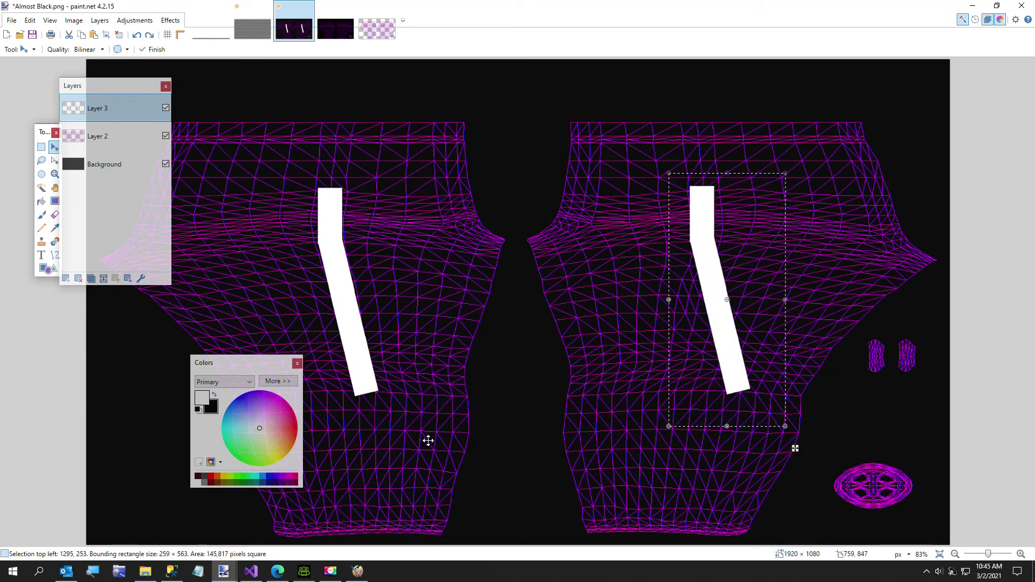
key("ctrl+z")
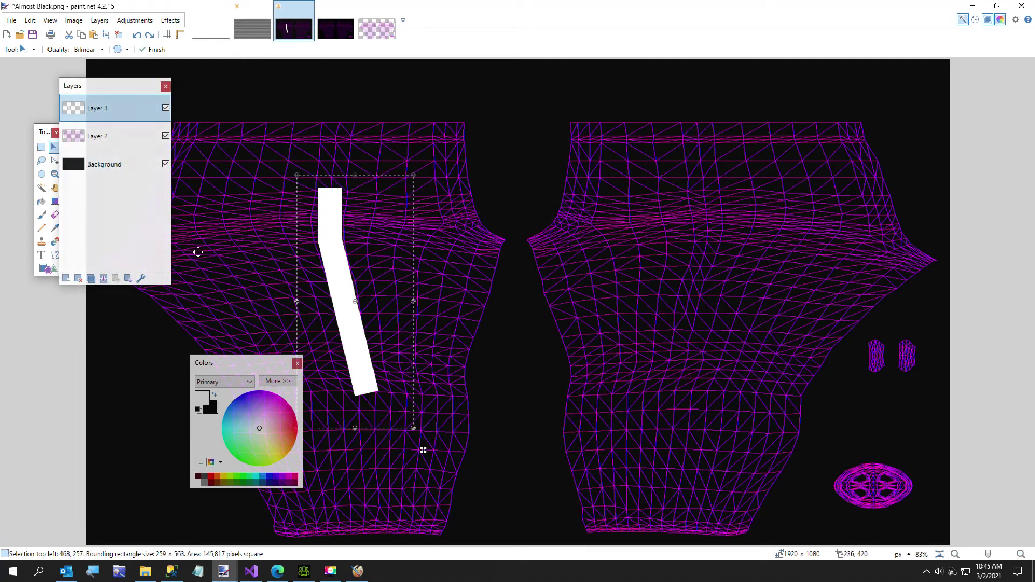
Copy the stripe's straight upper segment to the matching place on the other pants leg and deselect it
key("s")
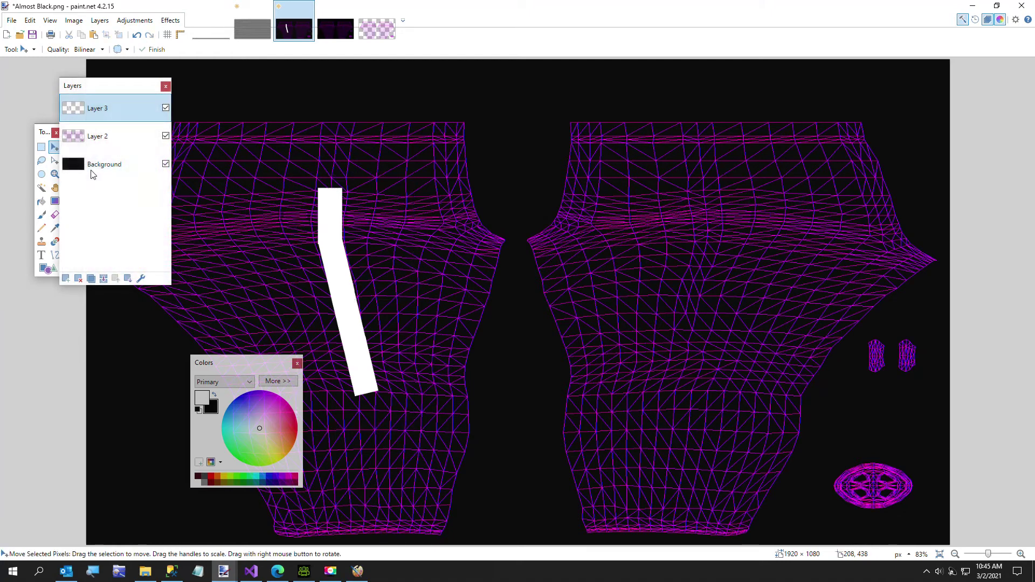
left_click_drag(298, 178, 359, 243)
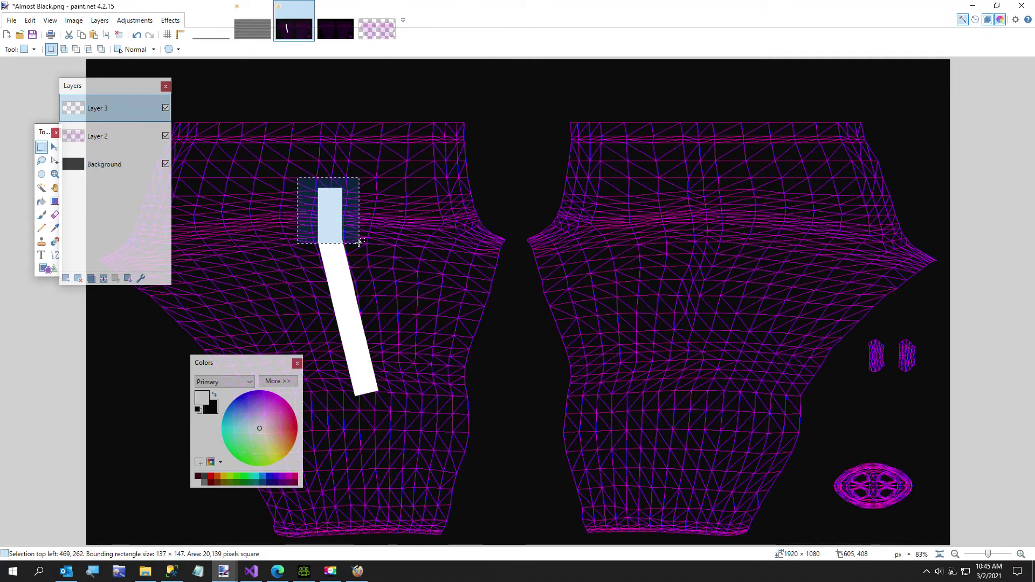
key("m")
left_click_drag(369, 260, 749, 264)
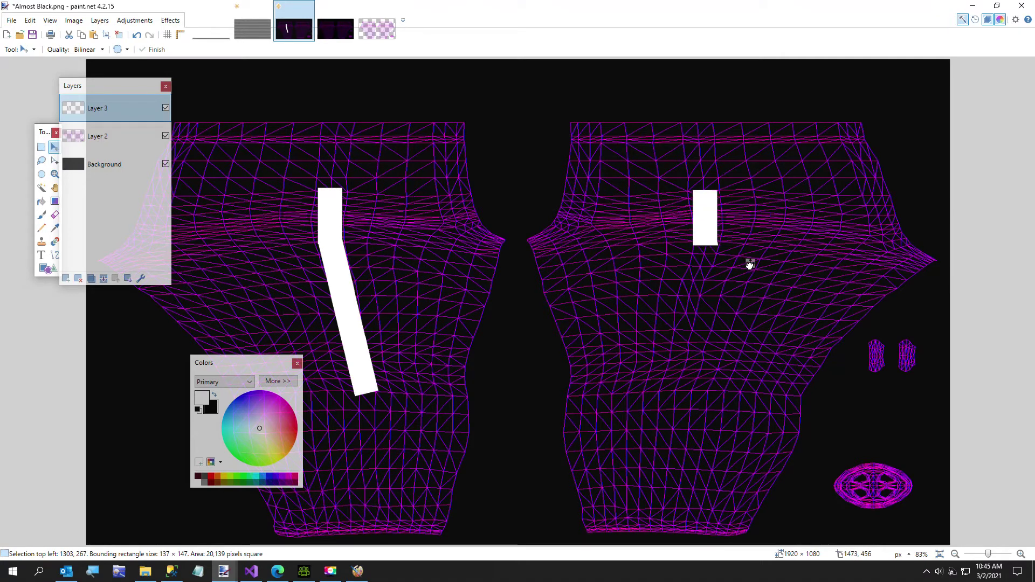
left_click_drag(749, 264, 749, 264)
key("ctrl+d")
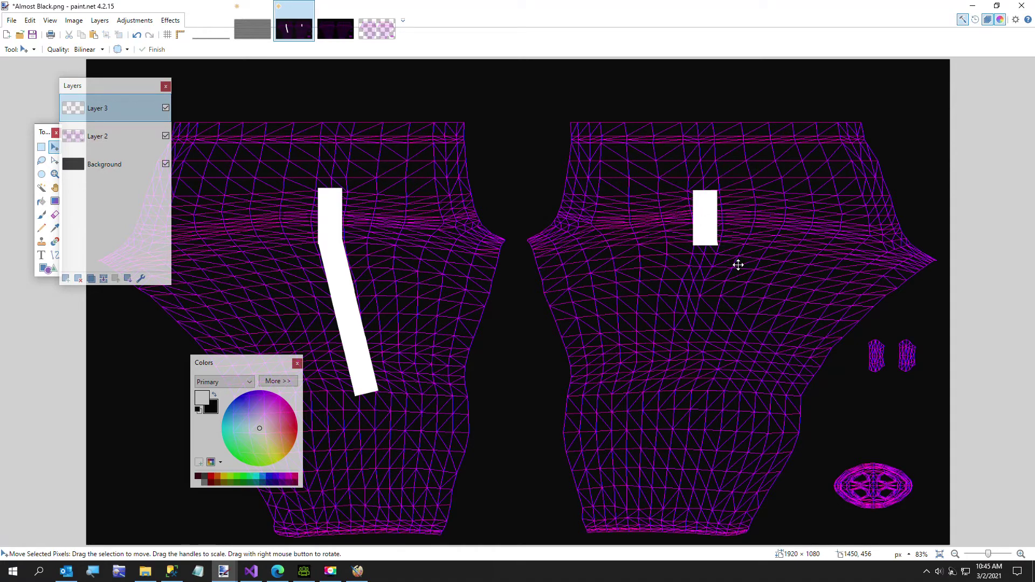
Try to place a copy of the slanted lower segment beneath the second leg's upper segment, and delete it
left_click(45, 146)
left_click_drag(311, 242, 420, 413)
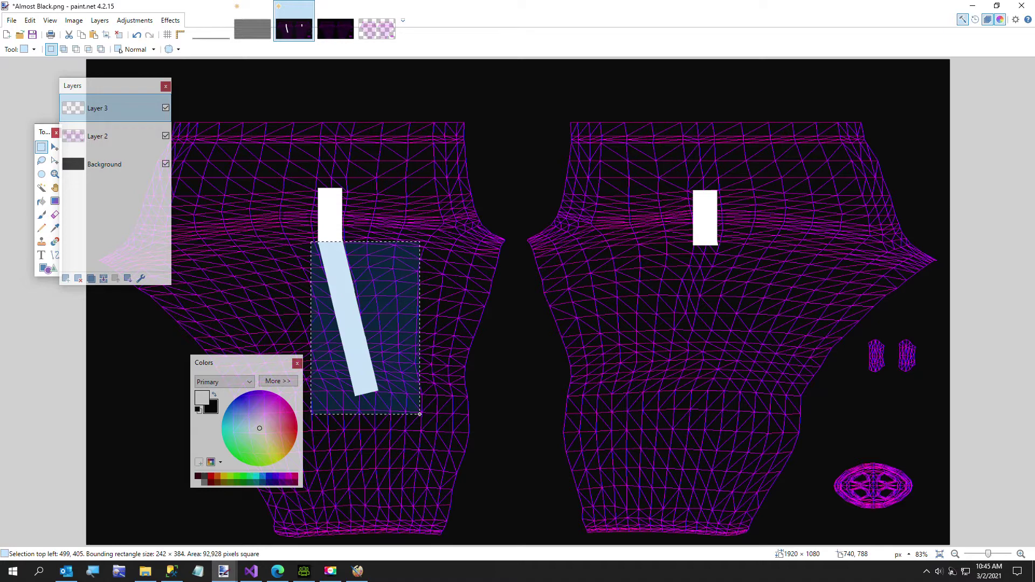
key("m")
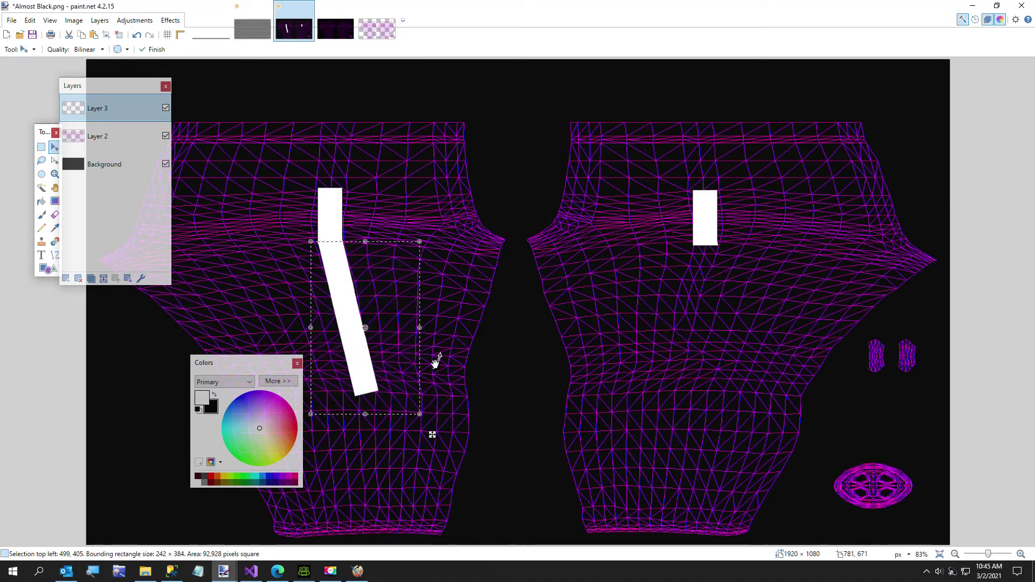
left_click_drag(428, 430, 805, 439, "ctrl")
left_click_drag(737, 436, 688, 430)
left_click_drag(717, 388, 670, 391)
key("Delete")
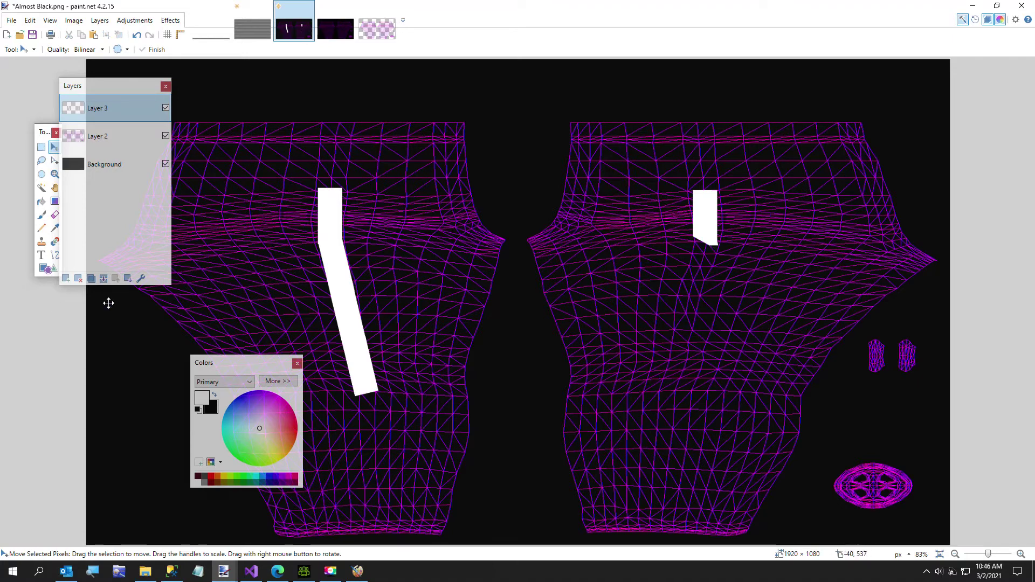
Copy the stripe's slanted lower segment from the first leg to just beneath the second leg's upper segment
left_click(41, 146)
left_click_drag(317, 246, 383, 399)
key("m")
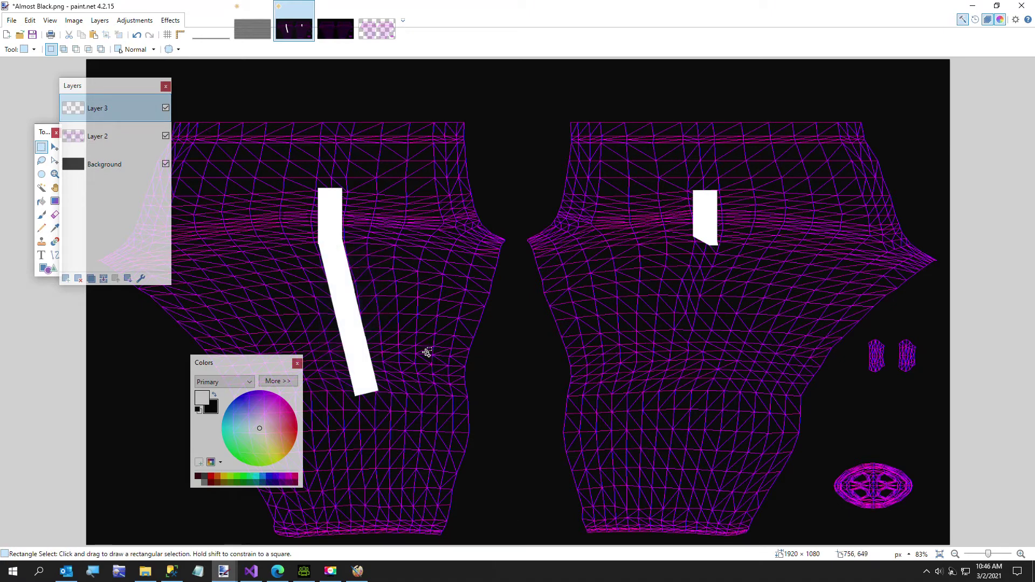
key("ctrl+d")
left_click_drag(716, 362, 742, 354)
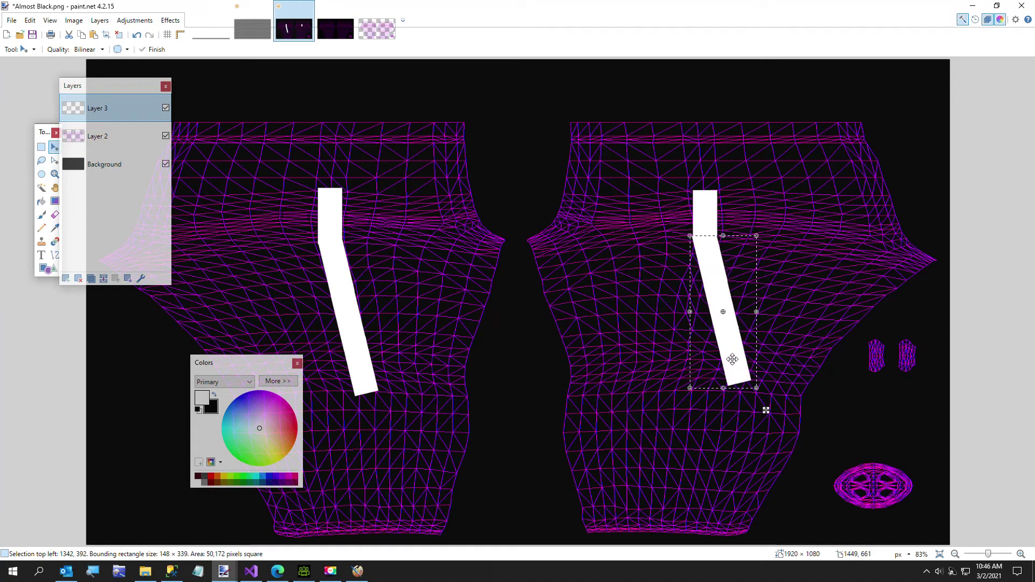
Rotate the copied lower segment slightly, flip it horizontally, and join it to the second leg's upper segment
right_click_drag(718, 397, 713, 427)
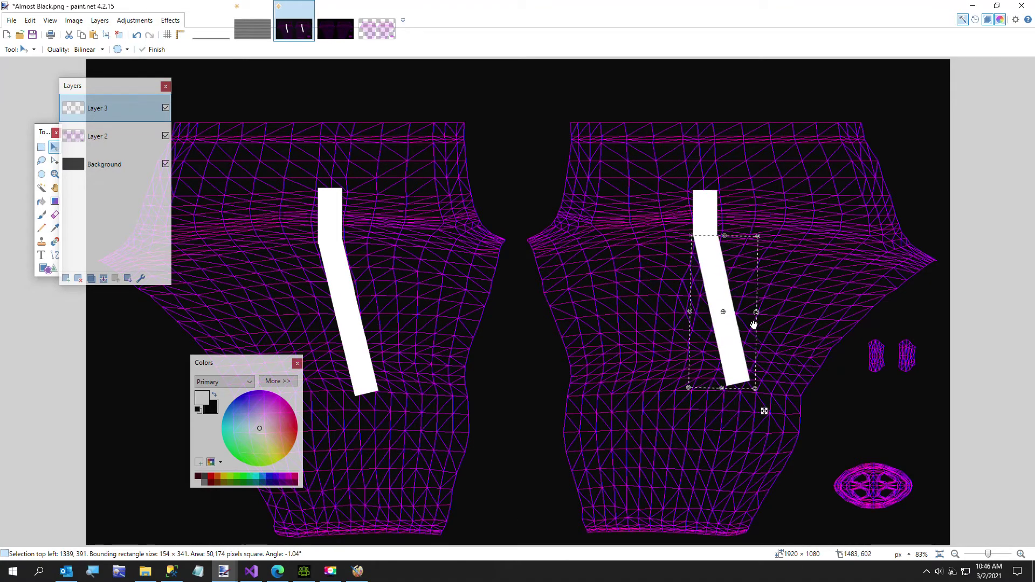
left_click_drag(755, 313, 627, 317)
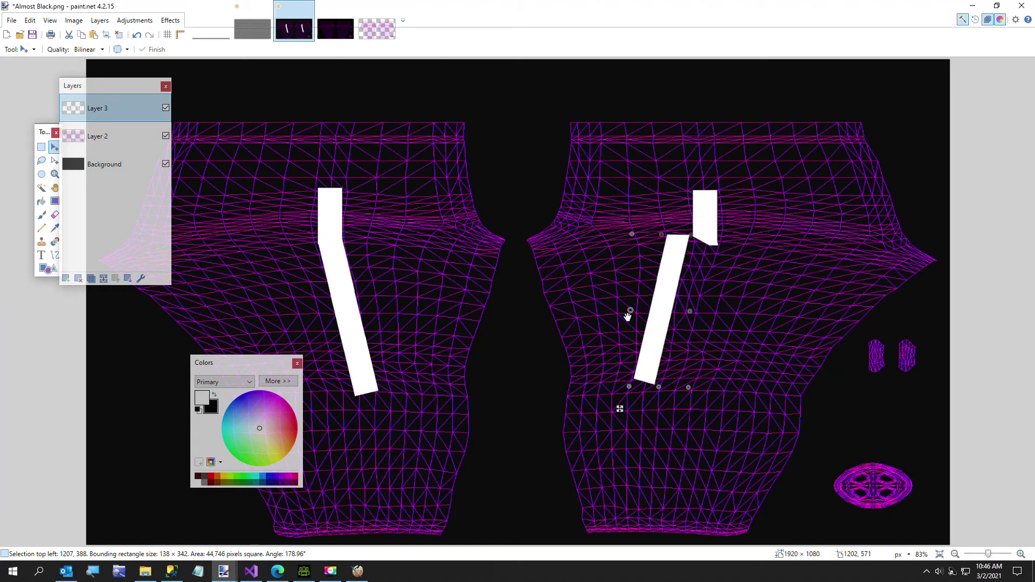
left_click_drag(660, 350, 693, 355)
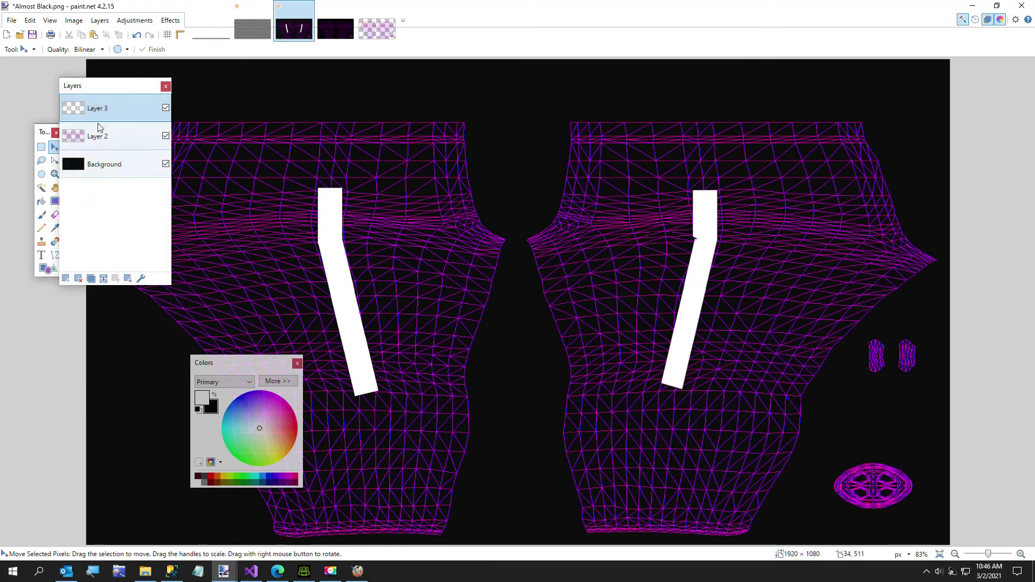
Draw a vertical line about 154 pixels long over the notch in the second stripe, with a brush width of 25
left_click_drag(105, 89, 169, 107)
left_click(55, 255)
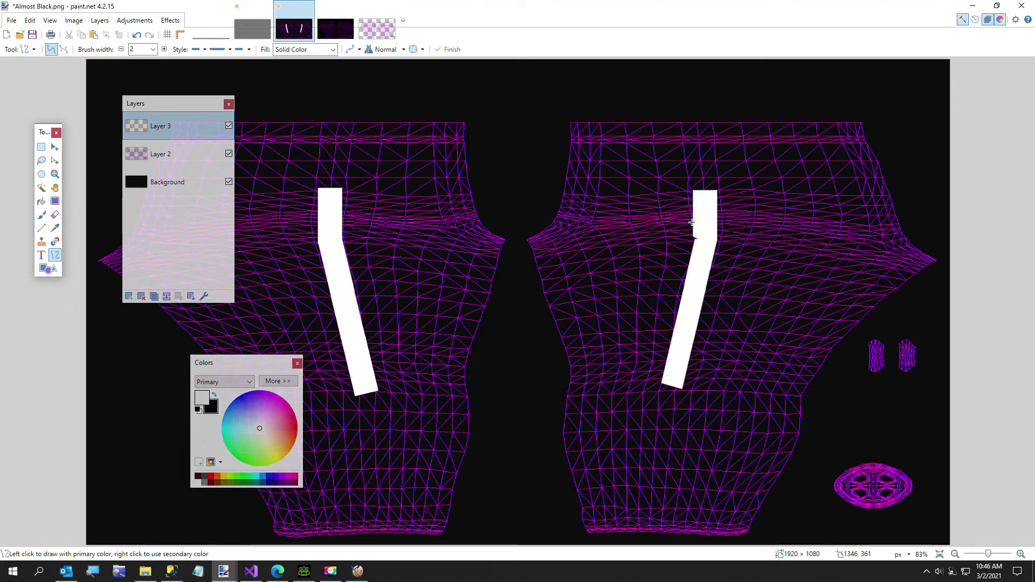
left_click_drag(692, 222, 693, 290)
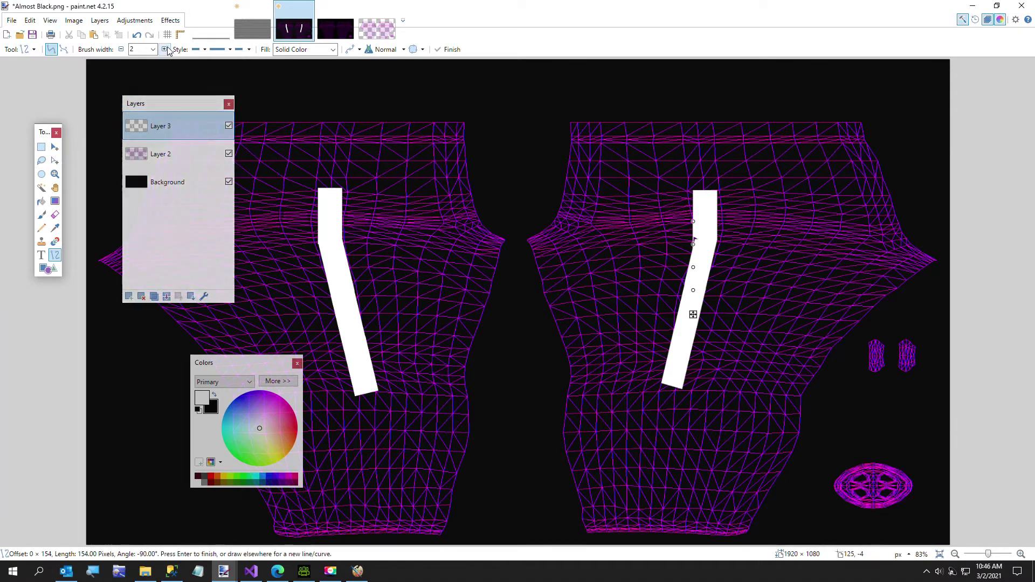
left_click(153, 49)
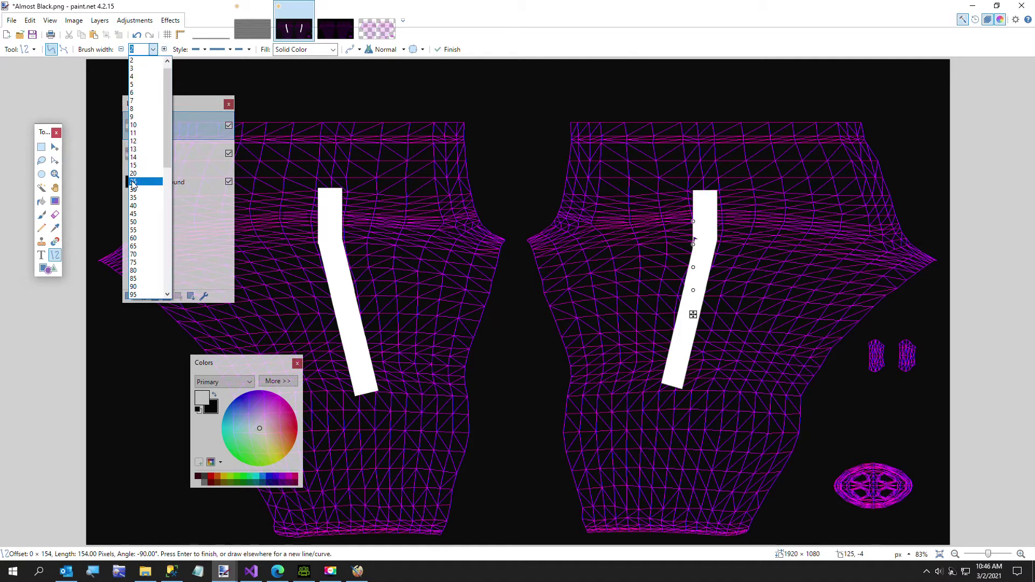
left_click(134, 182)
Reshape the line along the second stripe's inner edge so it fills the notch at the bend, and finish it
left_click_drag(693, 244, 697, 220)
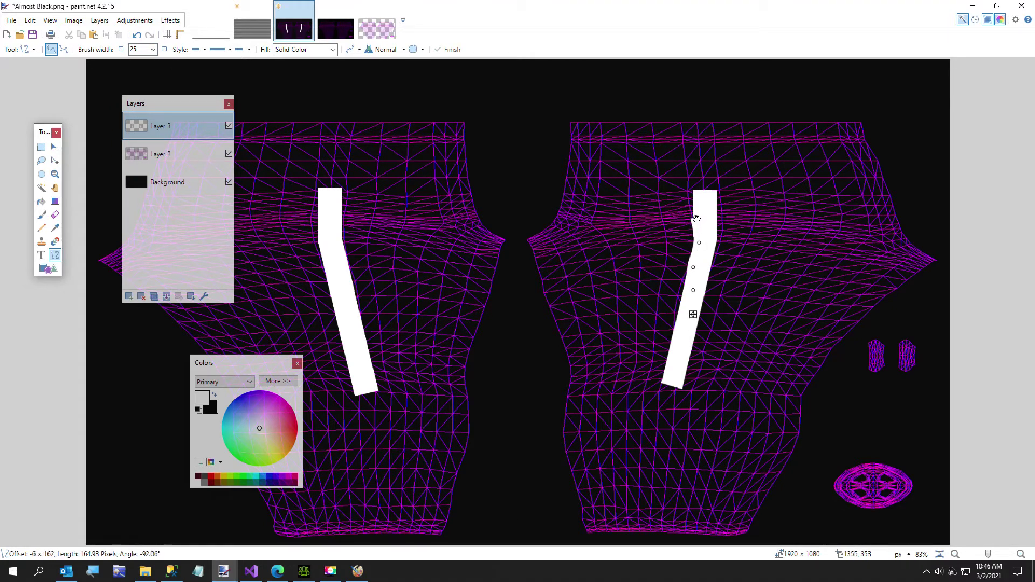
left_click_drag(698, 220, 699, 220)
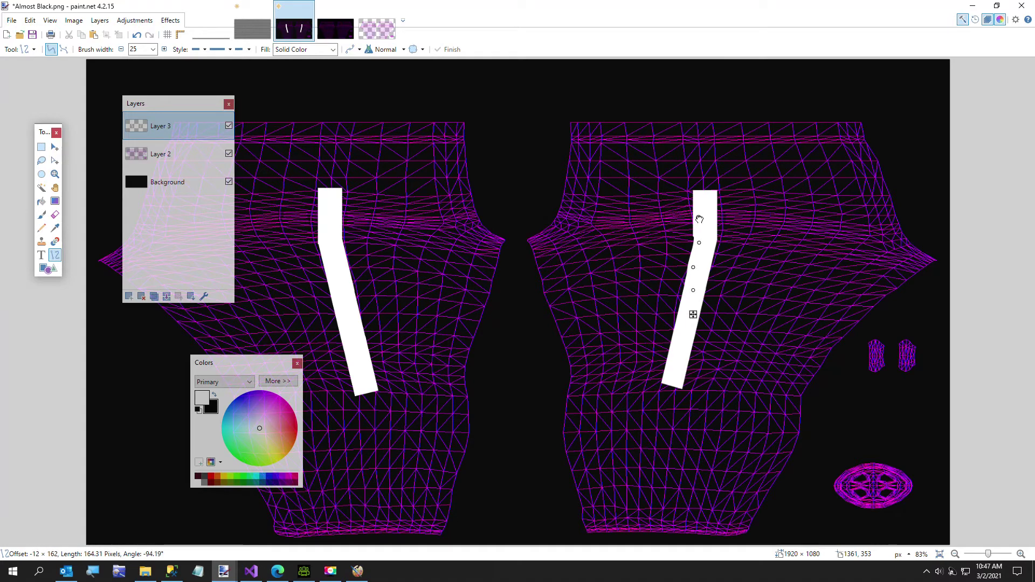
left_click_drag(694, 266, 691, 280)
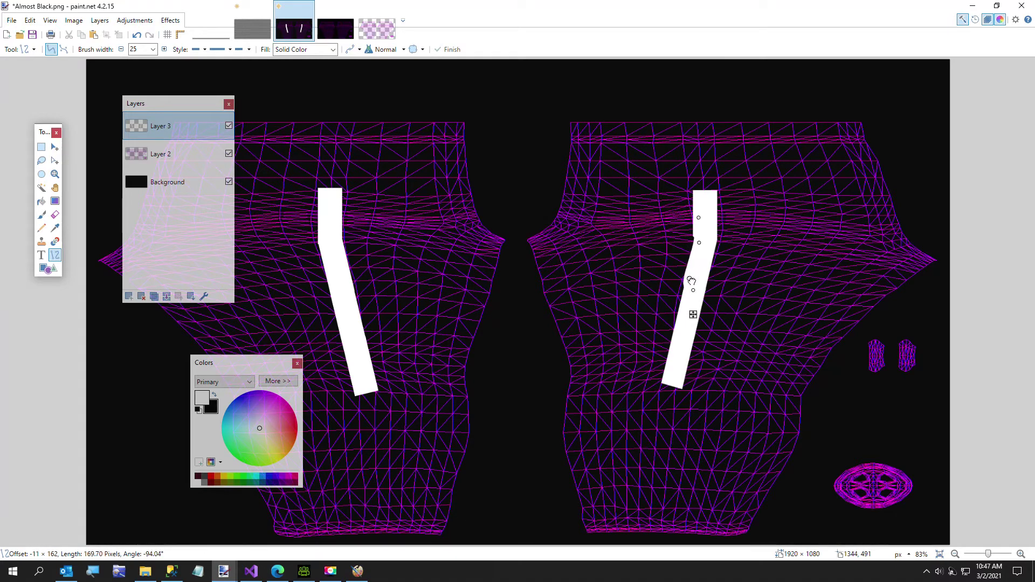
left_click_drag(699, 243, 698, 246)
key("Return")
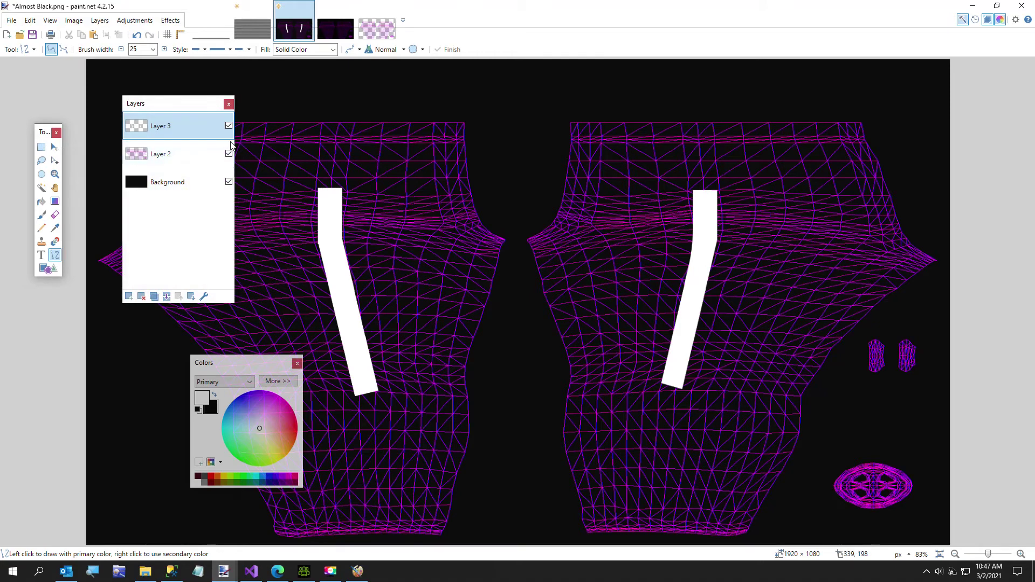
Hide the UV mesh on Layer 2 and save the flattened image as a PNG named Pants With White Stripes
left_click(228, 155)
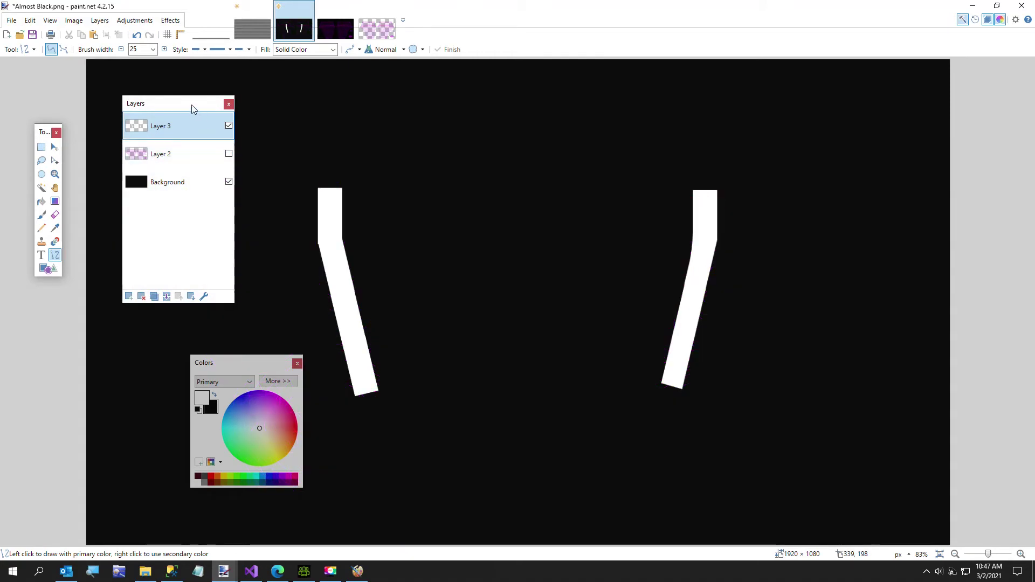
left_click(11, 20)
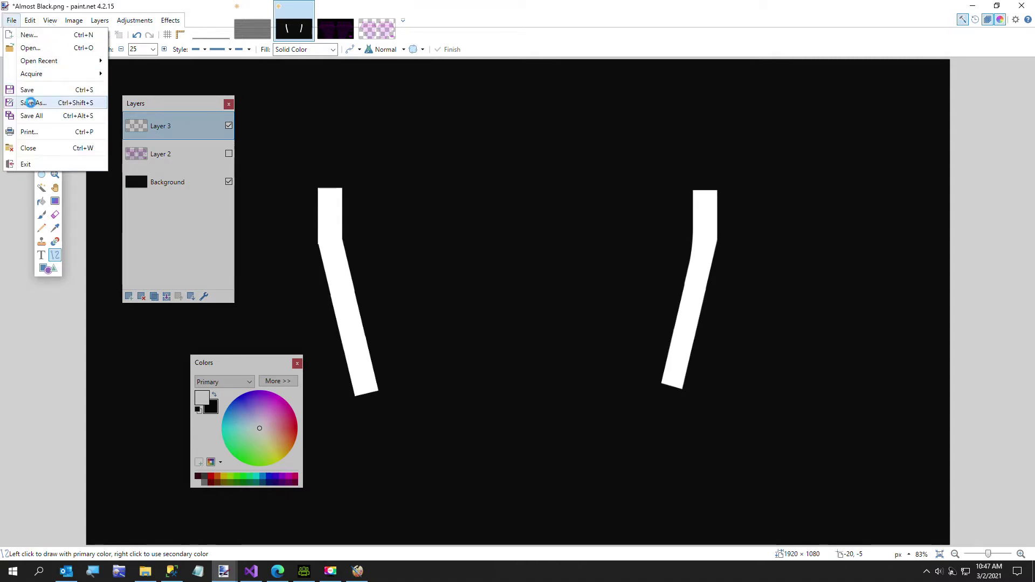
left_click(33, 102)
left_click(118, 519)
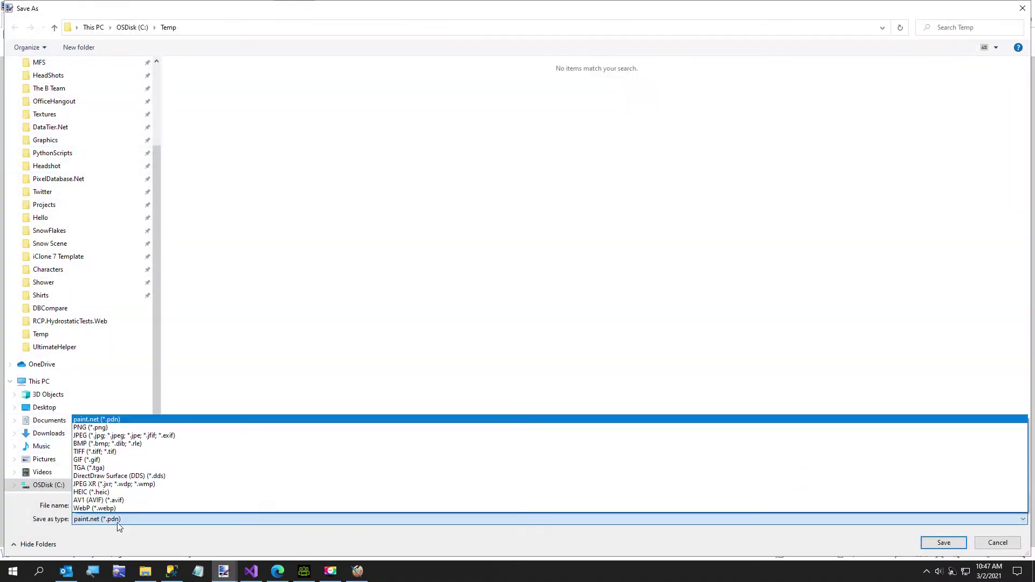
left_click(107, 430)
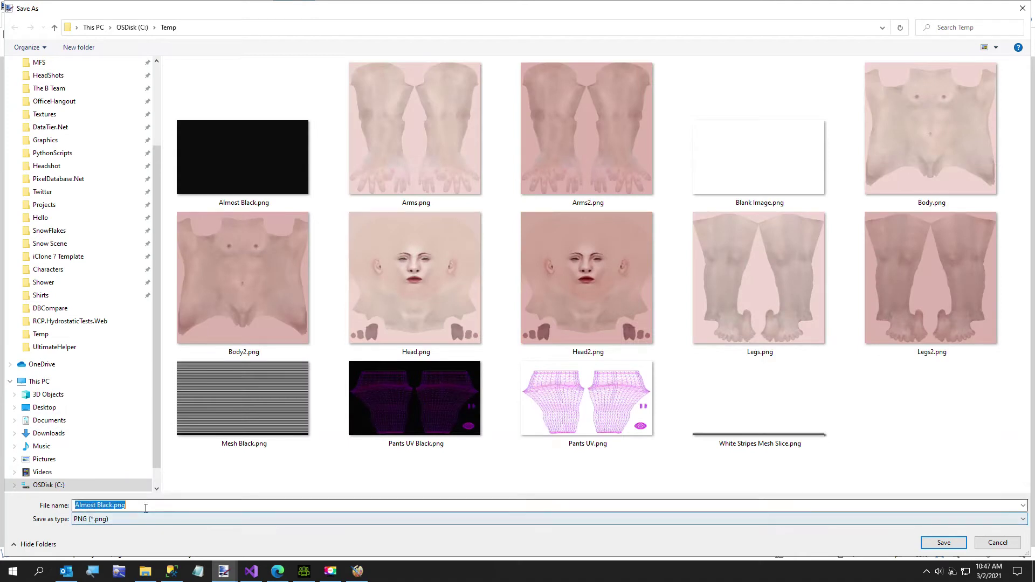
type("Pants With White Stripes")
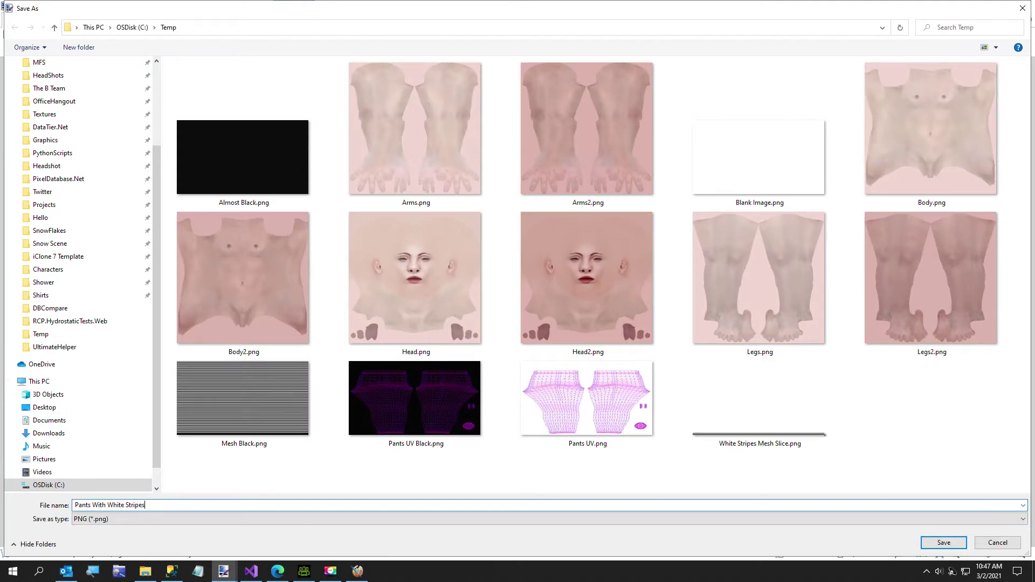
key("Return")
key("Return")
key("Return")
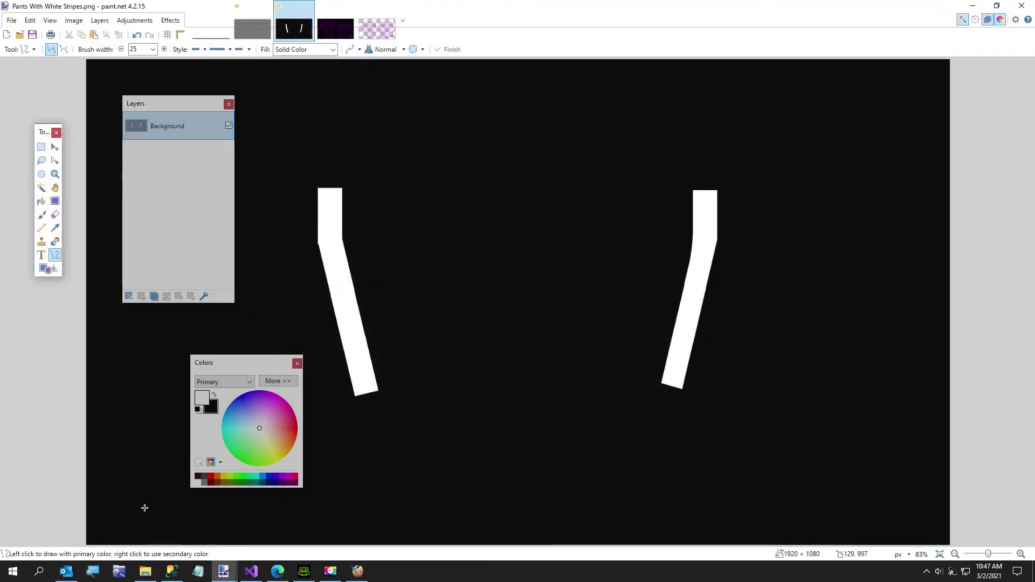
Switch to Character Creator 3, load Pants With White Stripes.png as the Skinny Pants diffuse texture, and check both legs
left_click(304, 573)
double_click(115, 299)
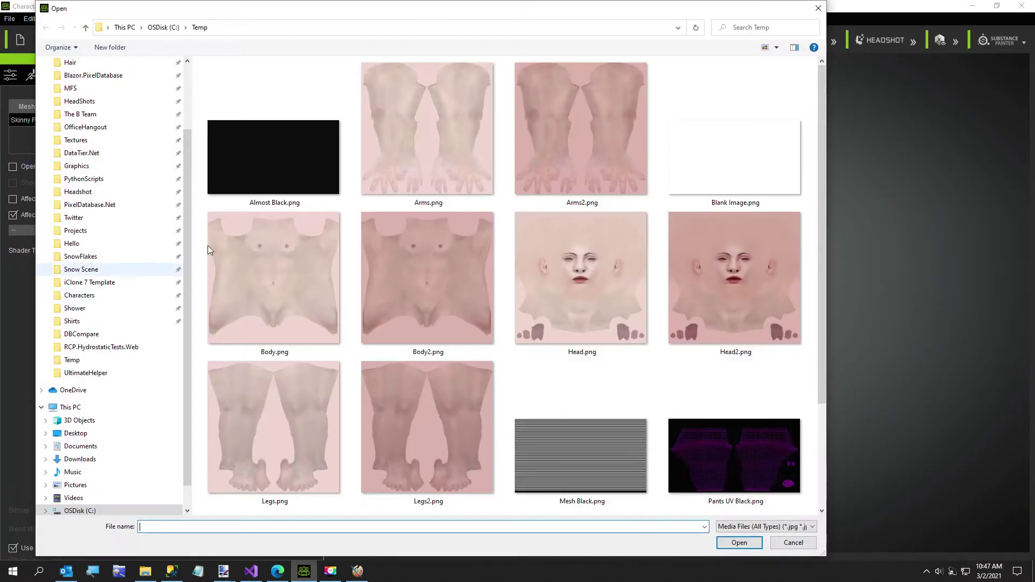
scroll(614, 261, "down", 3)
left_click(418, 467)
double_click(418, 467)
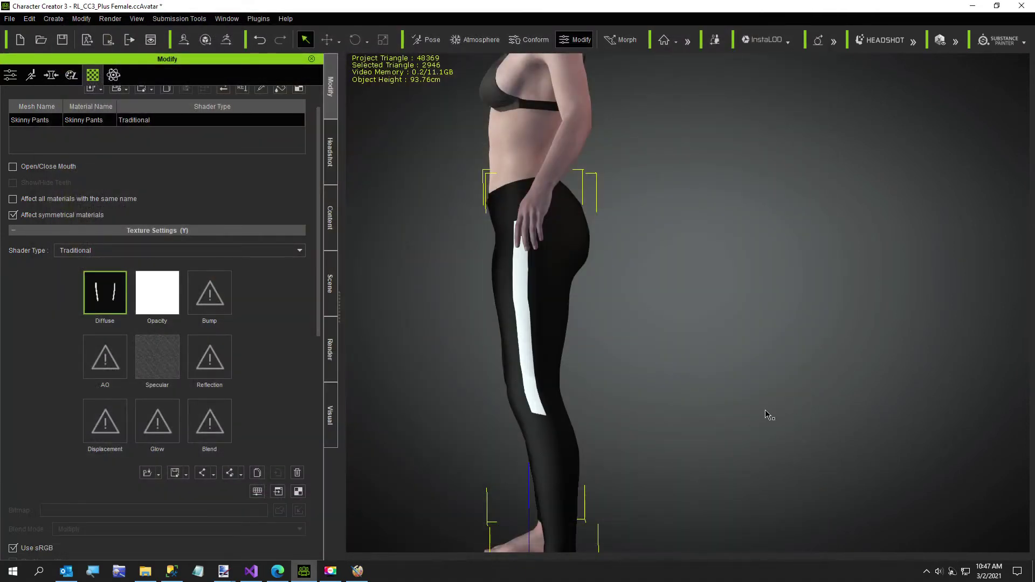
right_click_drag(689, 419, 730, 409)
right_click_drag(583, 426, 738, 376)
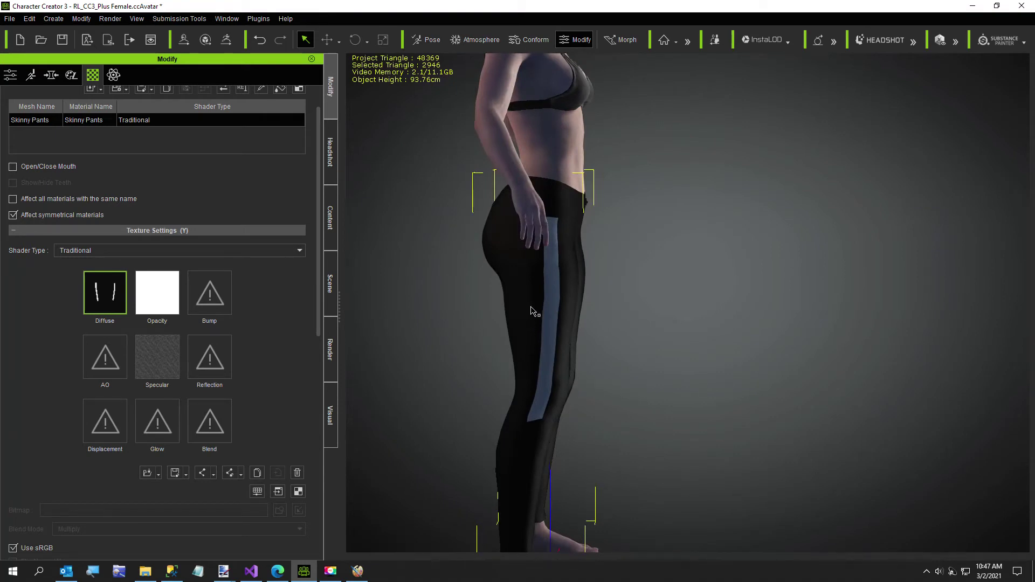
right_click_drag(636, 378, 300, 435)
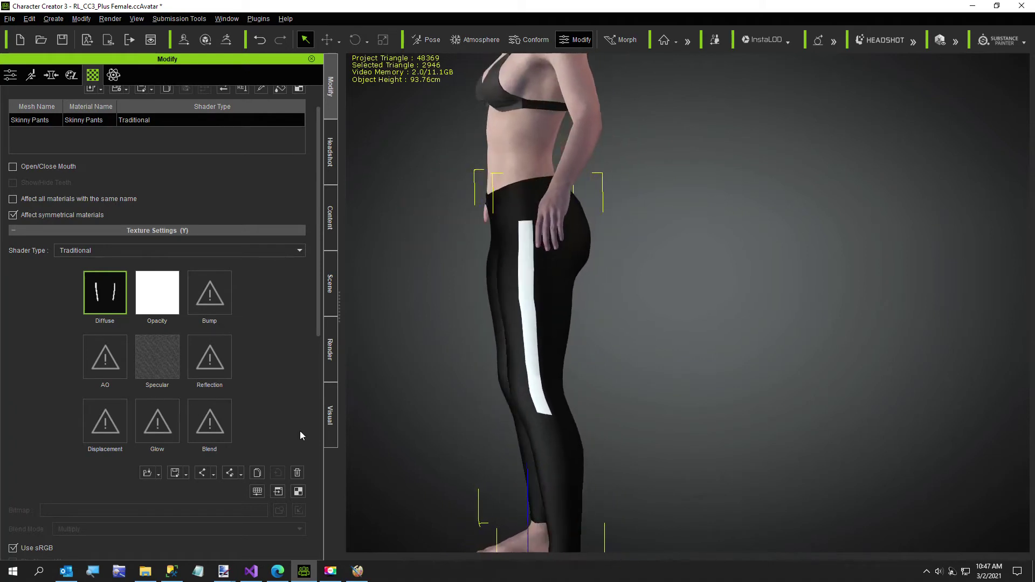
Switch to Pants With White Stripes.png in paint.net and undo the flattening so its layers and UV mesh are restored
left_click(249, 573)
left_click(241, 574)
mouse_move(223, 573)
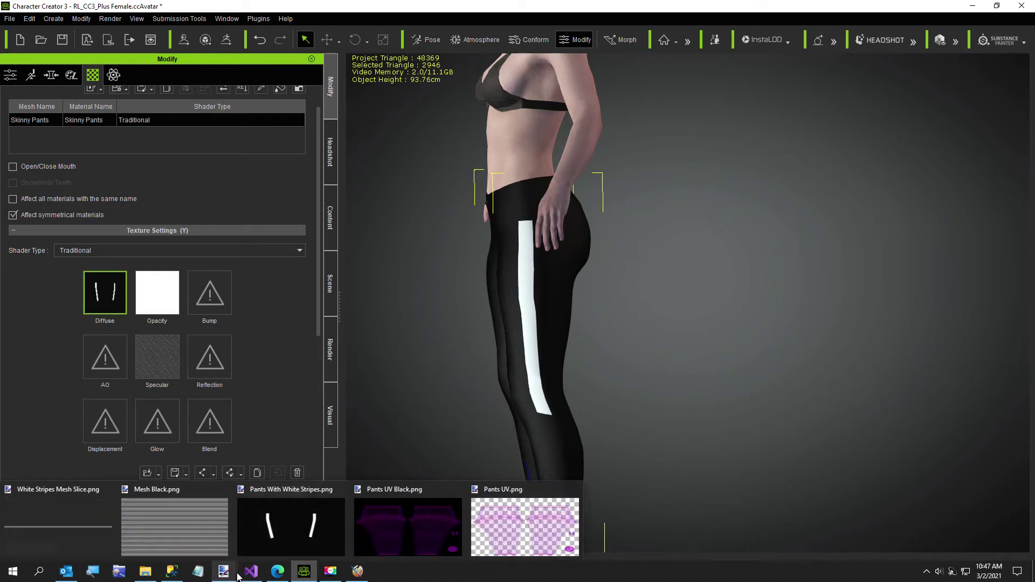
left_click(270, 538)
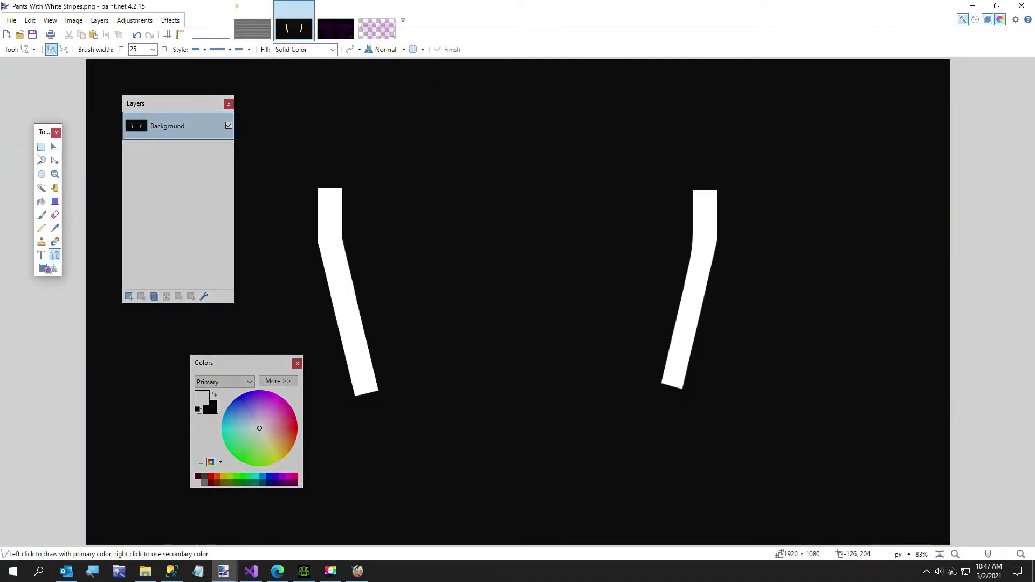
key("ctrl+z")
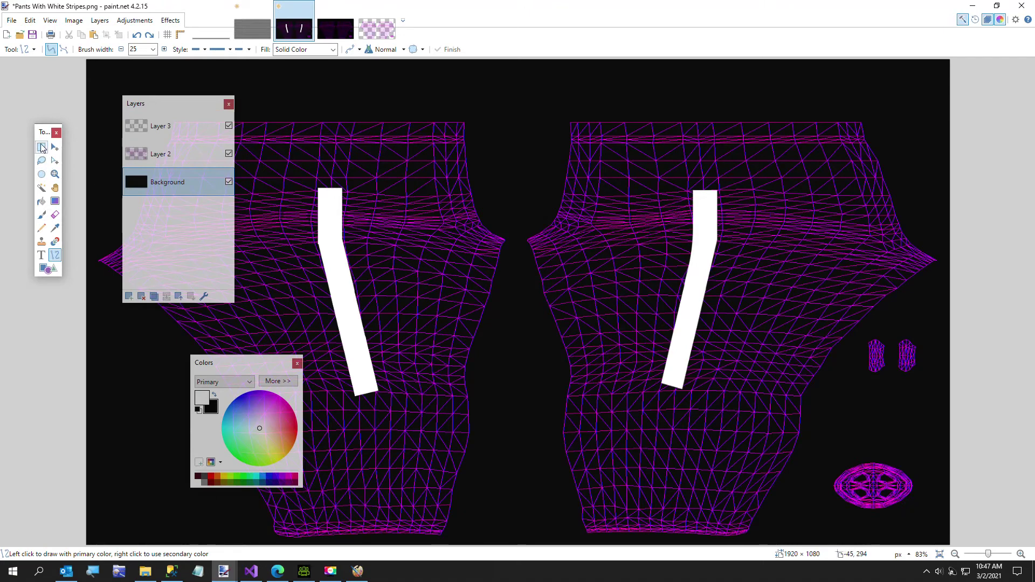
Select the area around the second stripe, move it on Layer 3 about 23 pixels away from the first stripe, and deselect
left_click(42, 147)
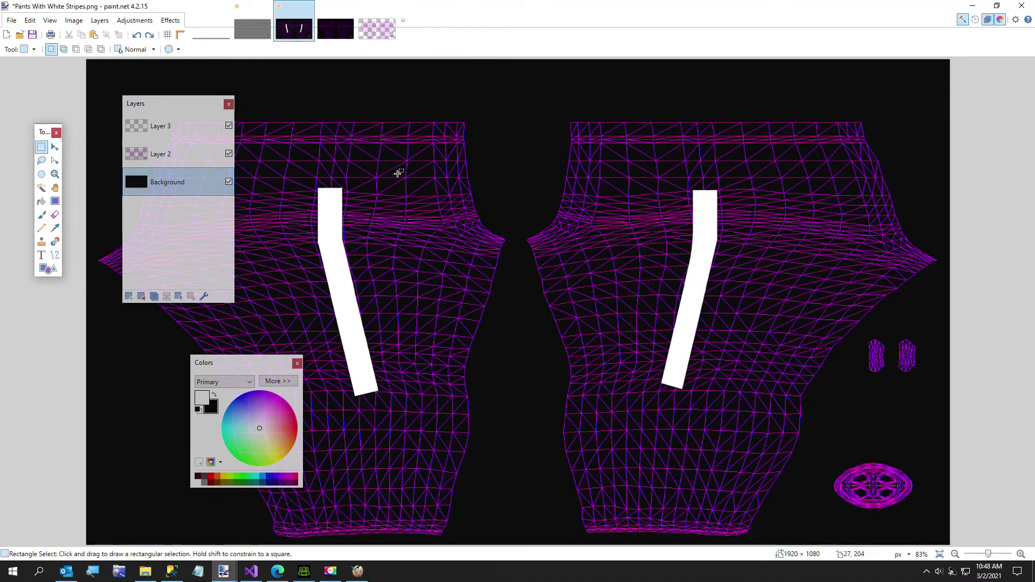
left_click_drag(656, 173, 729, 409)
left_click(55, 147)
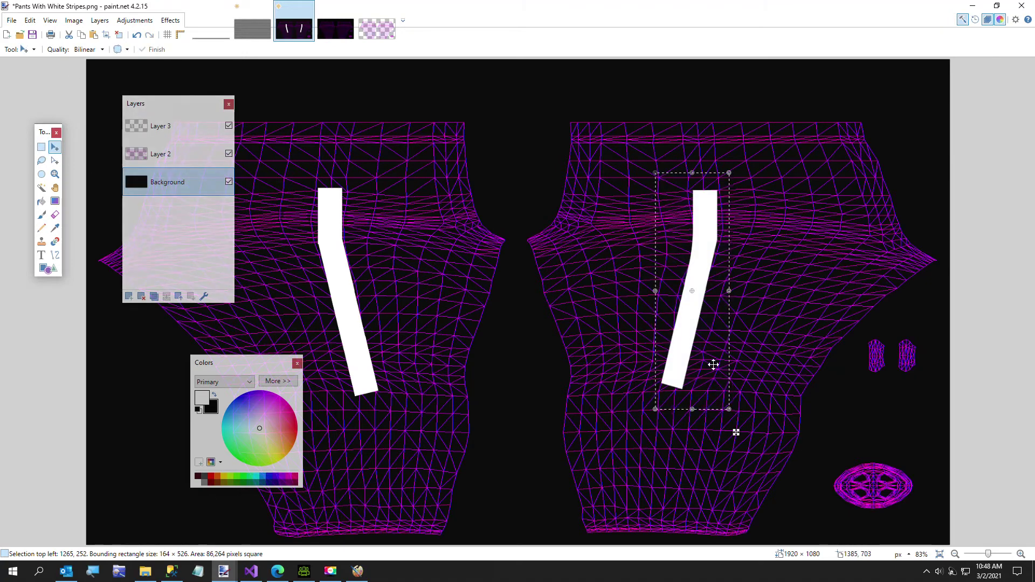
left_click_drag(701, 350, 707, 349)
key("ctrl+z")
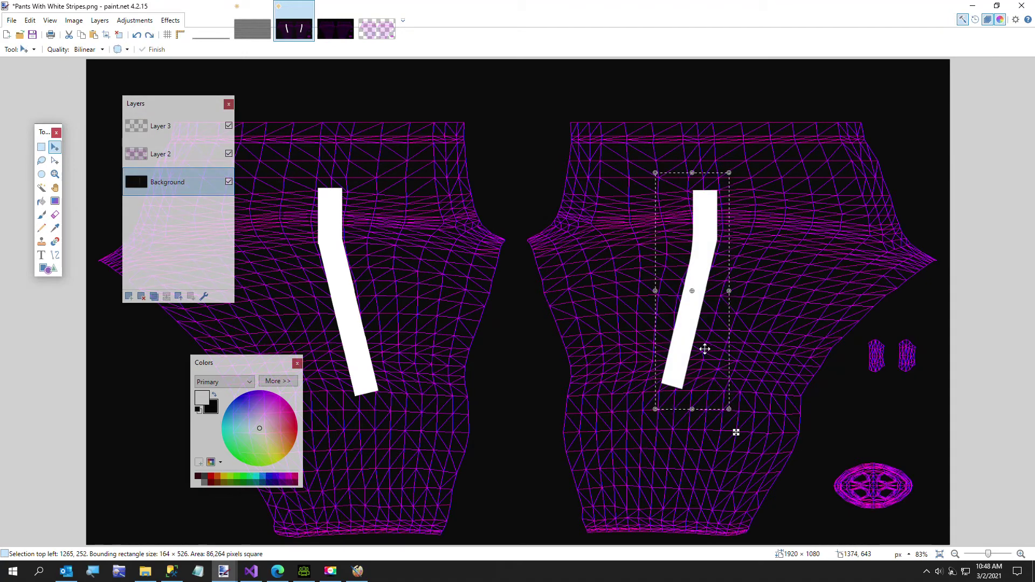
left_click(164, 127)
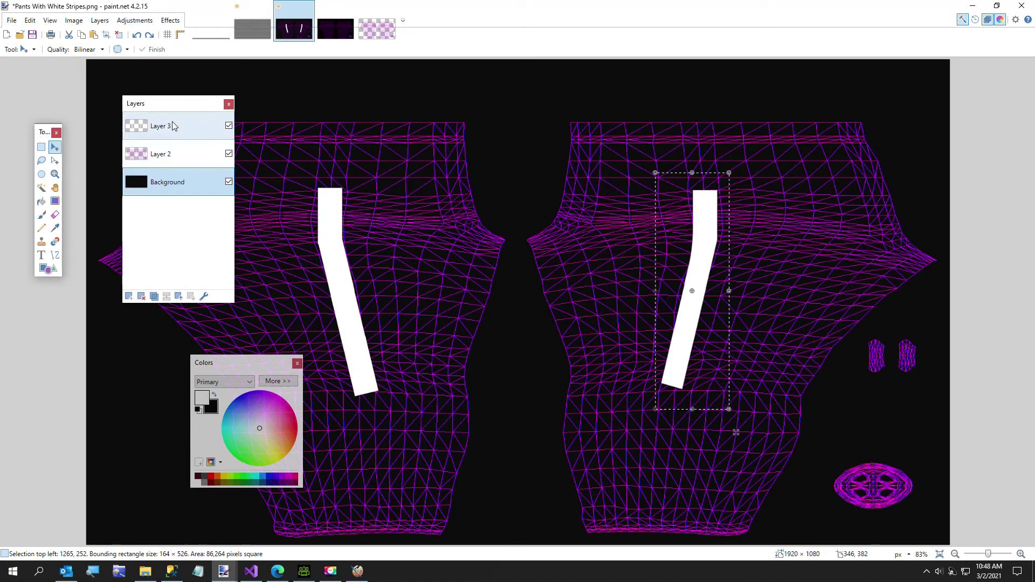
left_click_drag(697, 318, 707, 318)
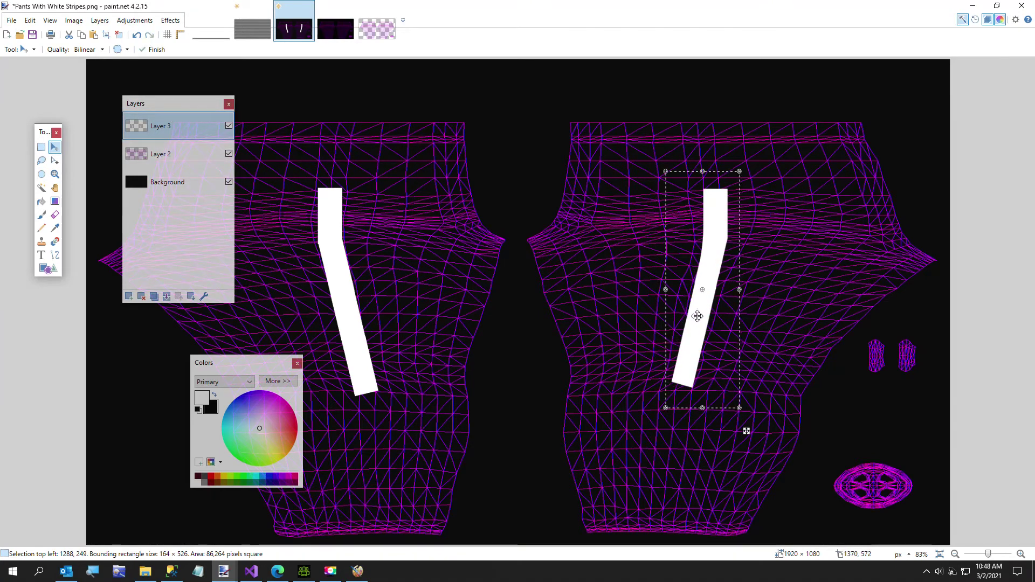
key("ctrl+d")
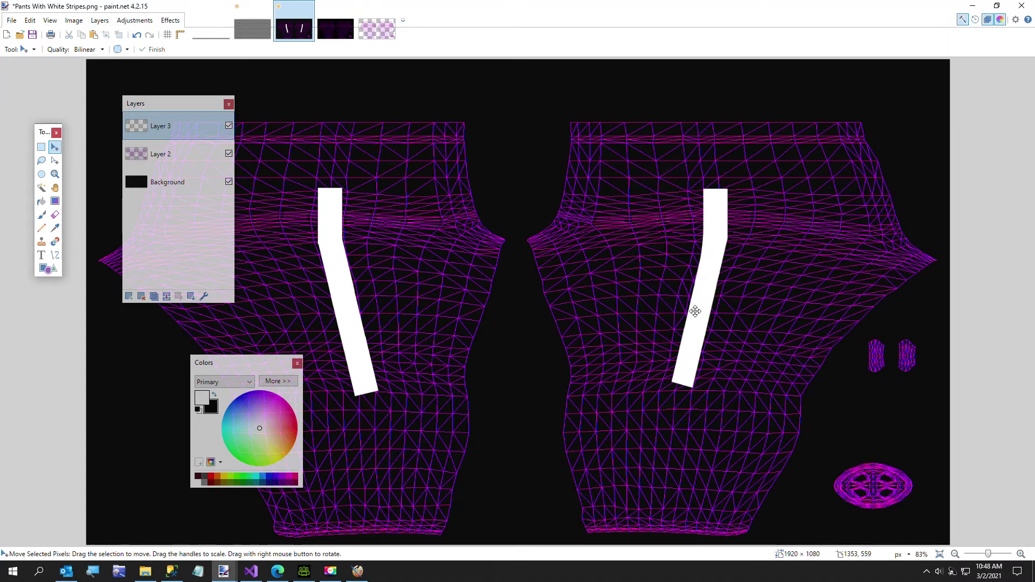
Select the area around the first stripe on Layer 3, move it slightly away from the second stripe, and deselect
key("s")
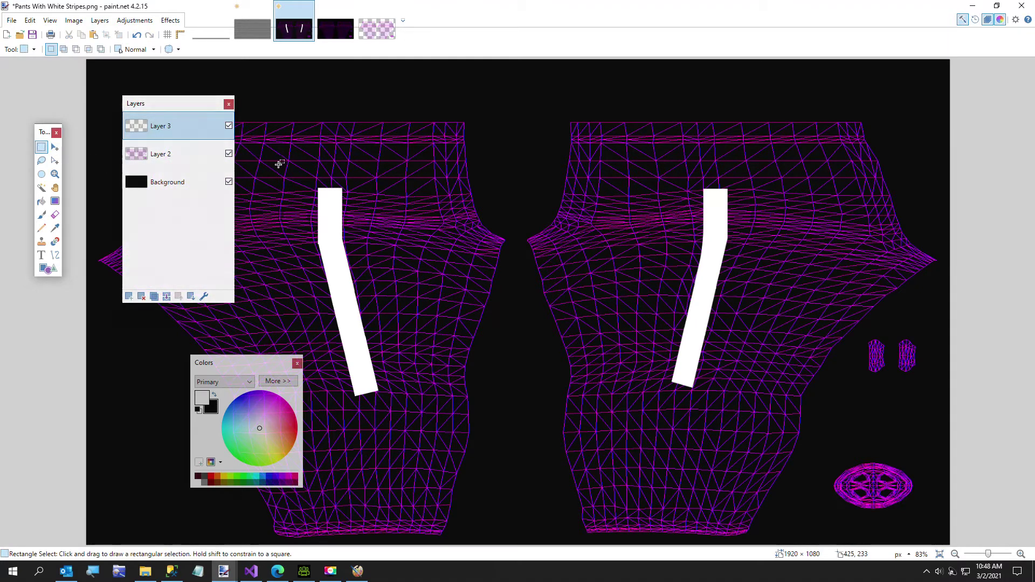
left_click_drag(299, 172, 398, 411)
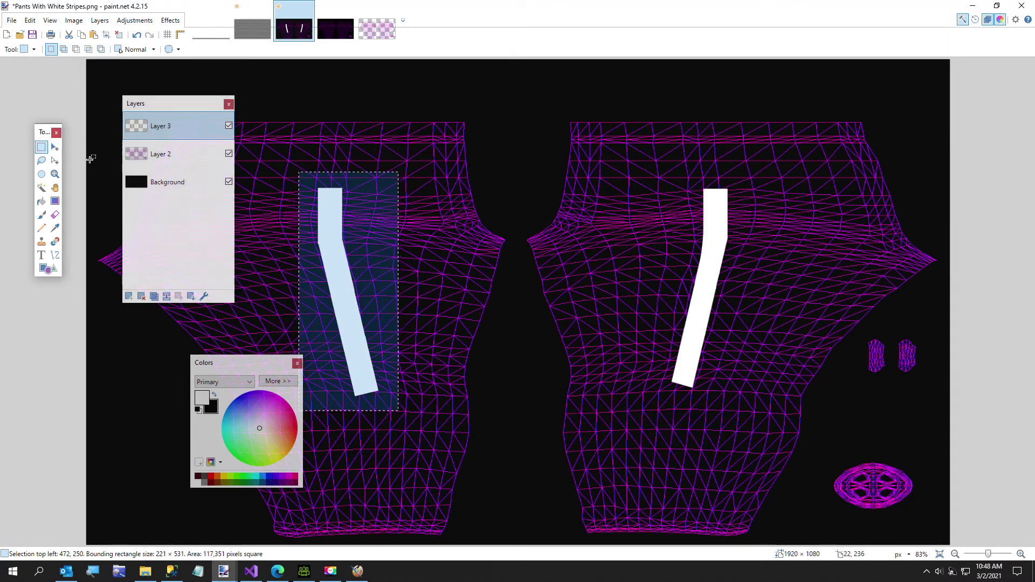
left_click(54, 148)
left_click_drag(352, 284, 341, 280)
key("ctrl+d")
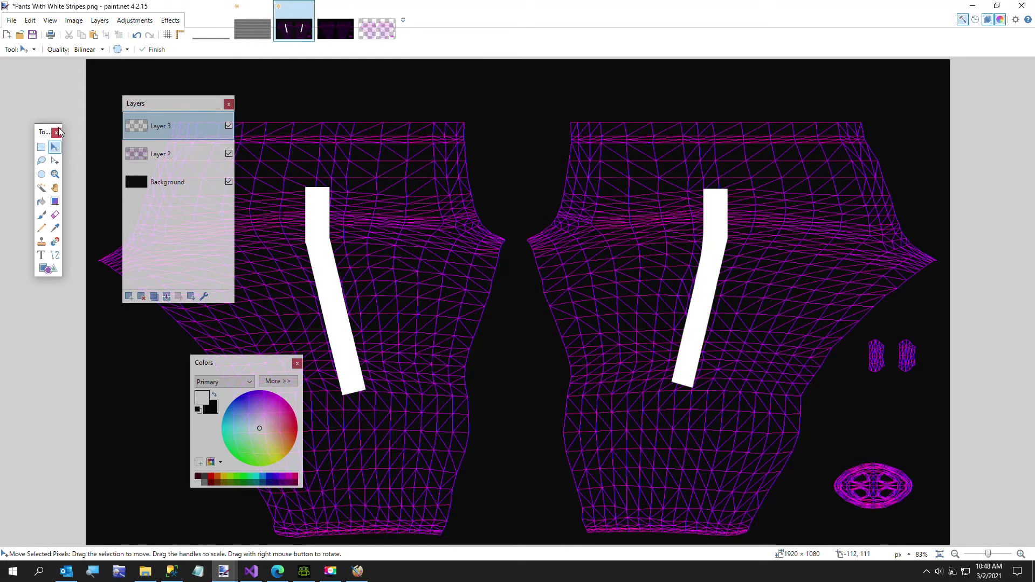
Hide the UV mesh on Layer 2 and save the flattened image as PNG, replacing Pants With White Stripes.png
left_click(229, 154)
left_click(11, 20)
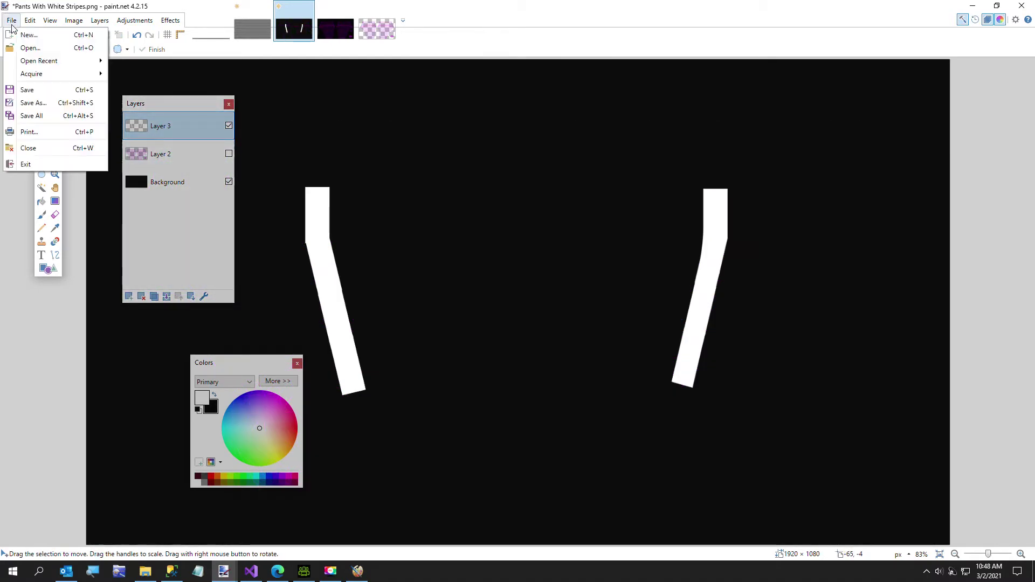
left_click(30, 103)
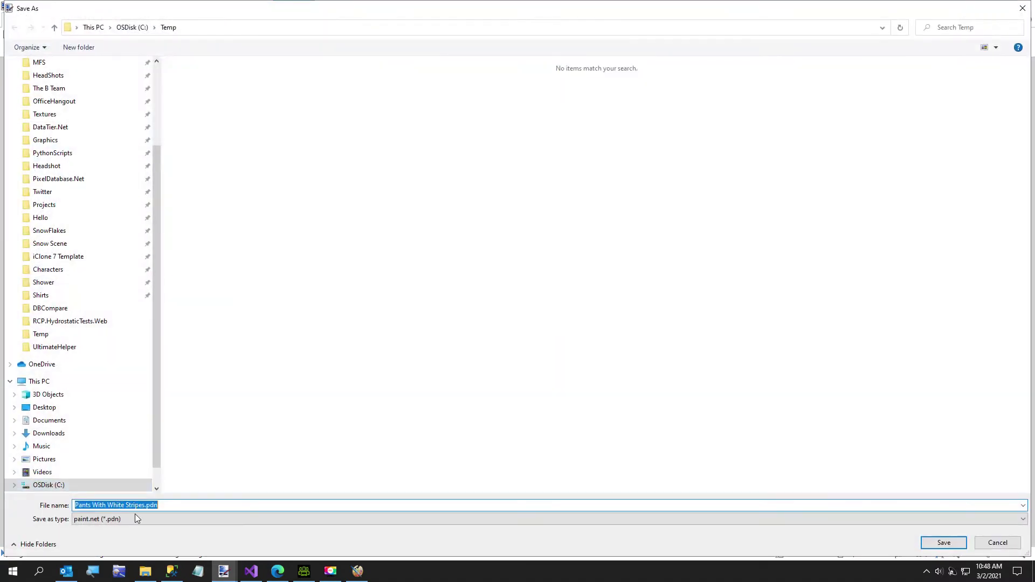
left_click(134, 520)
left_click(141, 427)
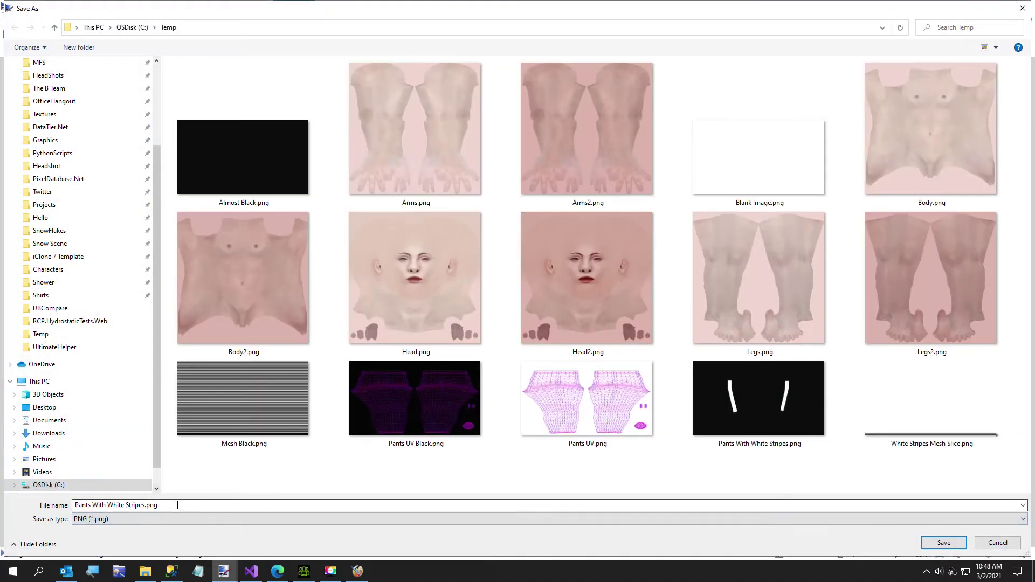
left_click(193, 504)
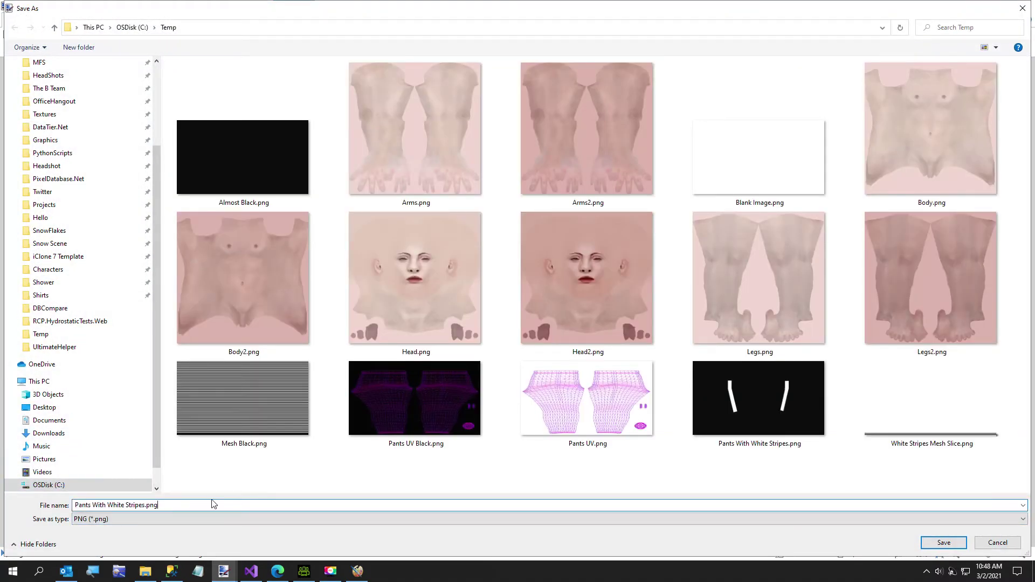
left_click(925, 546)
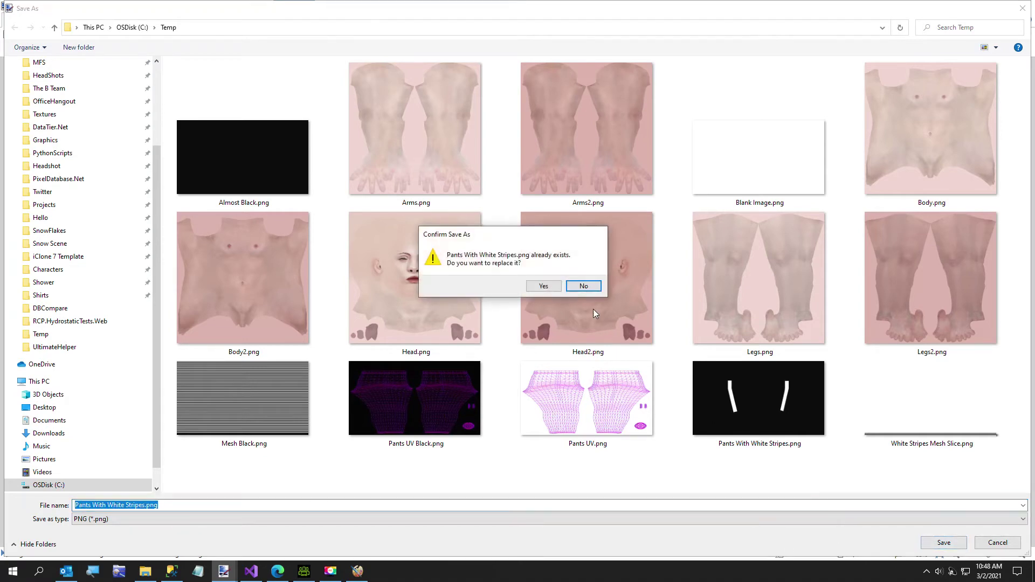
left_click(558, 290)
left_click(506, 373)
left_click(469, 315)
Switch to Character Creator 3, reload Pants With White Stripes.png as the Skinny Pants diffuse texture, and check the stripe placement
left_click(303, 571)
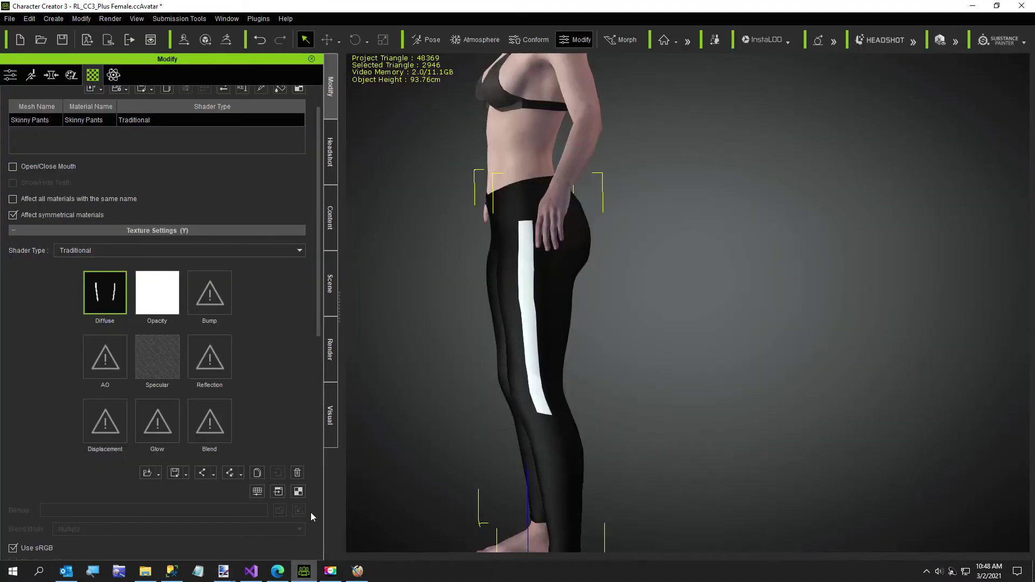
double_click(102, 305)
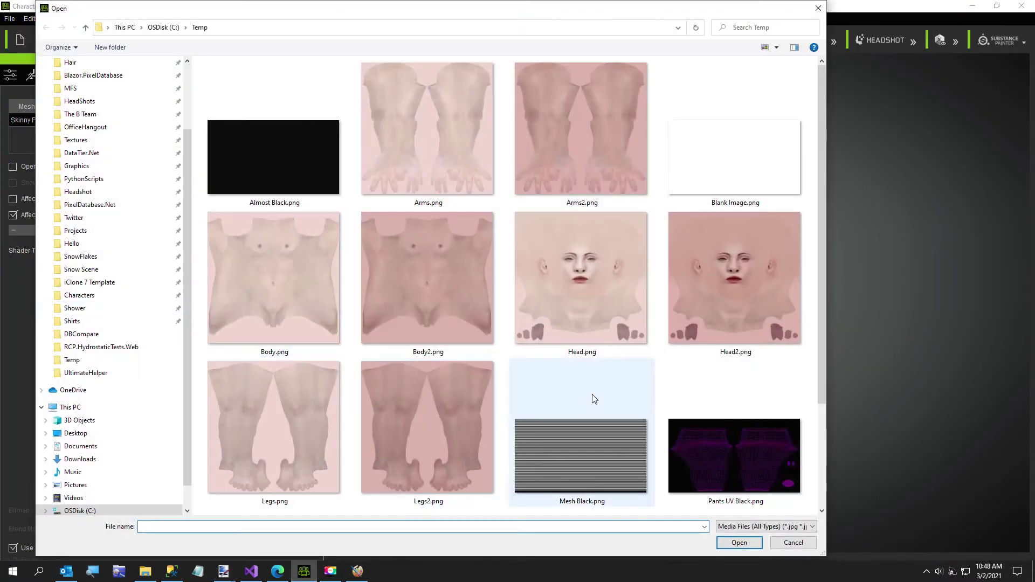
scroll(390, 205, "down", 3)
double_click(420, 443)
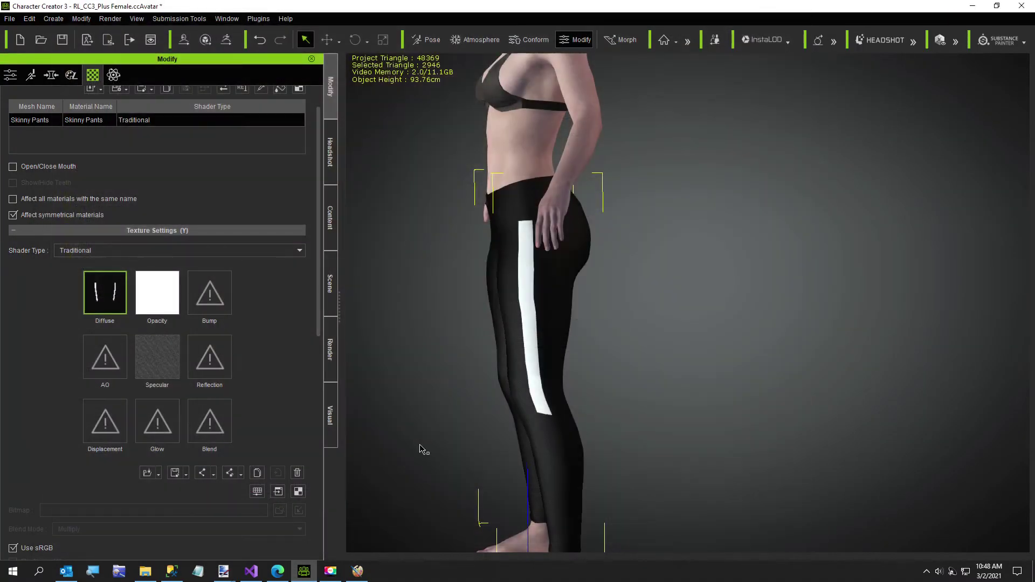
right_click_drag(470, 368, 299, 361)
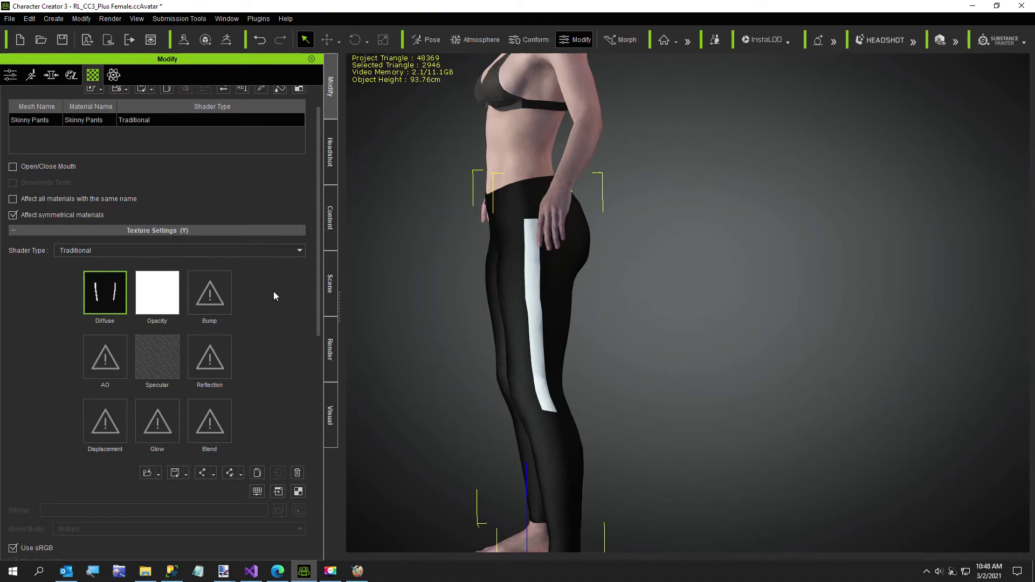
Switch to PixelDatabase.Net in the browser, close the current image, and open Pants With White Stripes.png
left_click(278, 573)
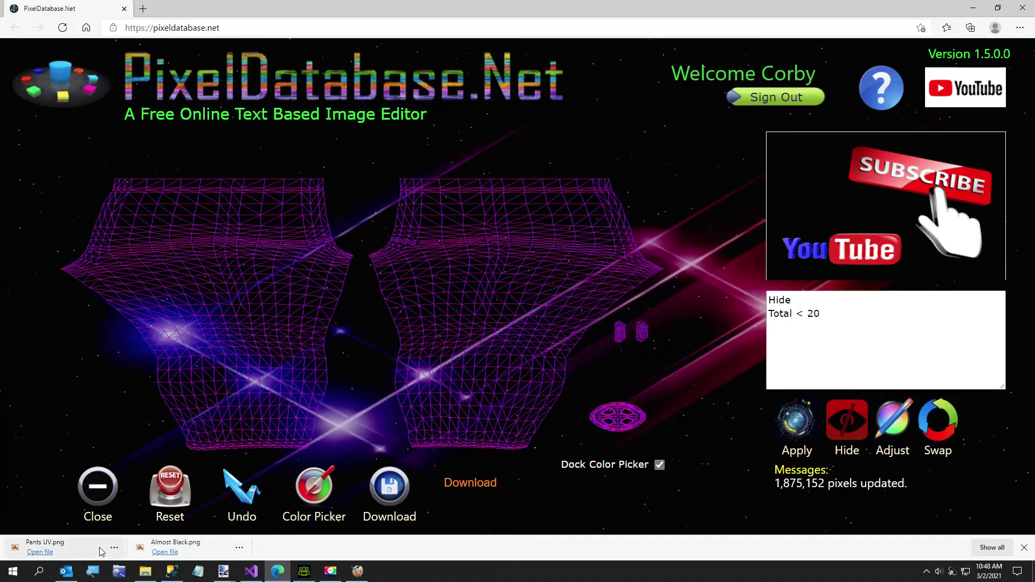
left_click(104, 500)
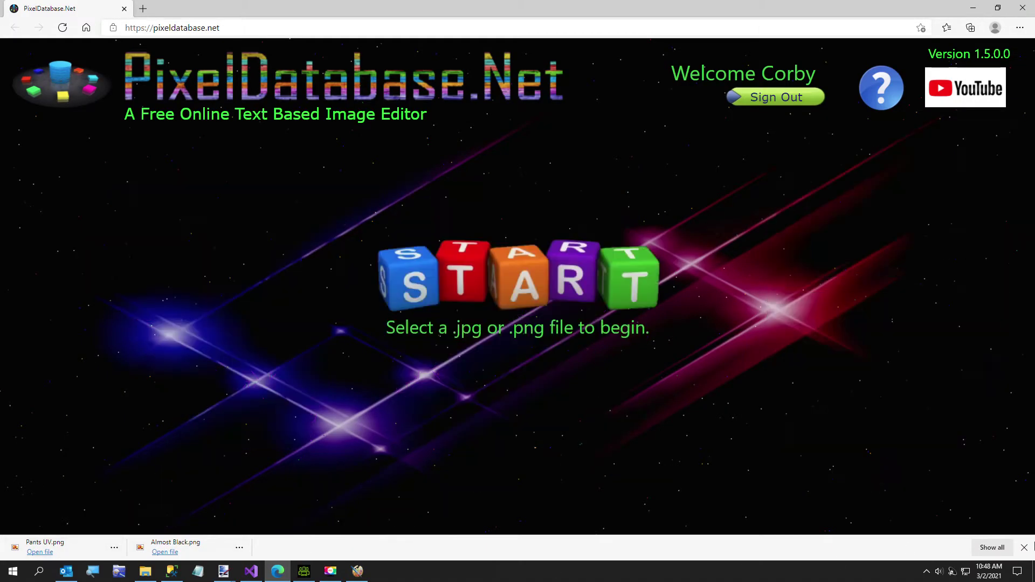
left_click(1024, 548)
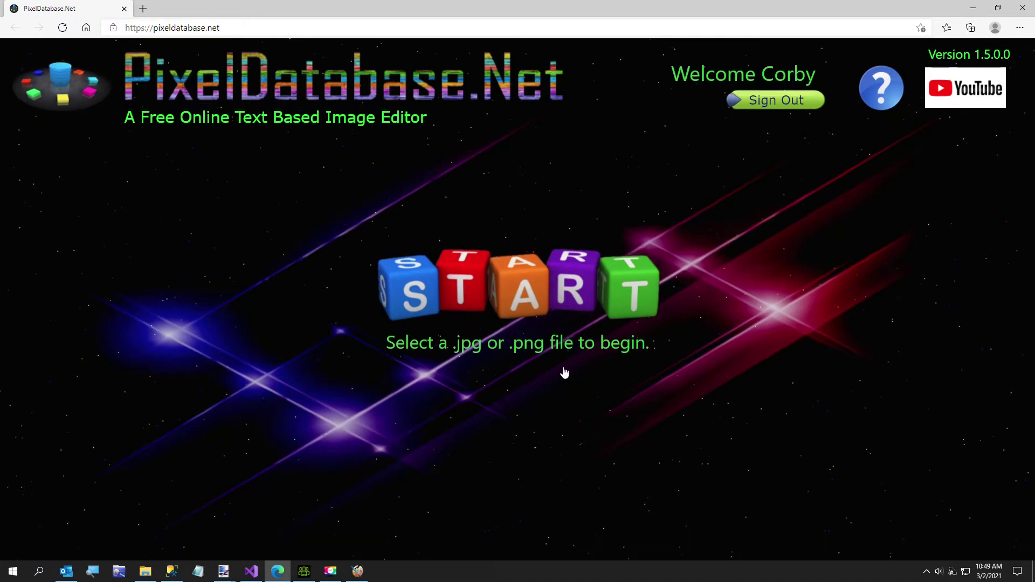
left_click(434, 298)
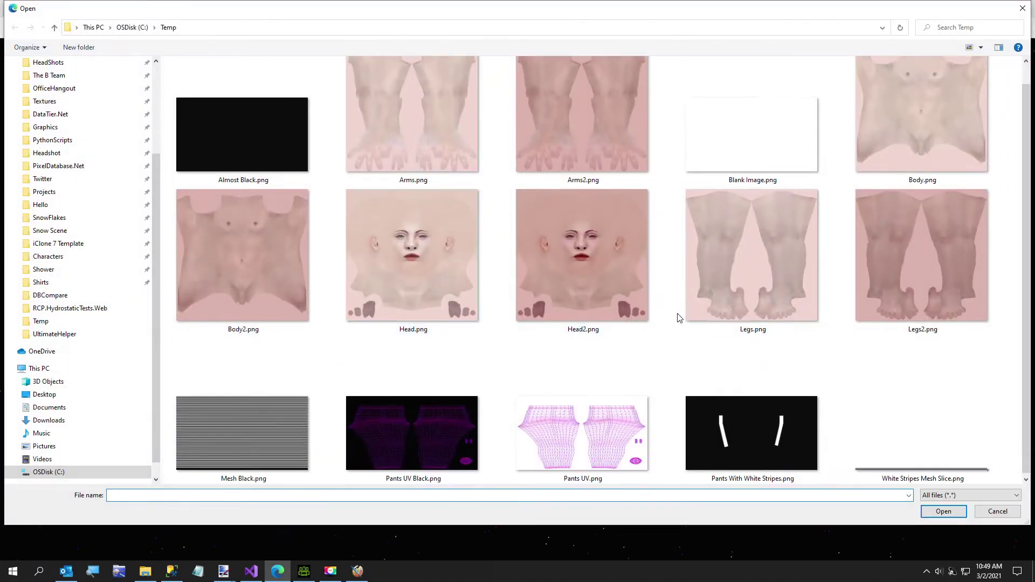
double_click(751, 409)
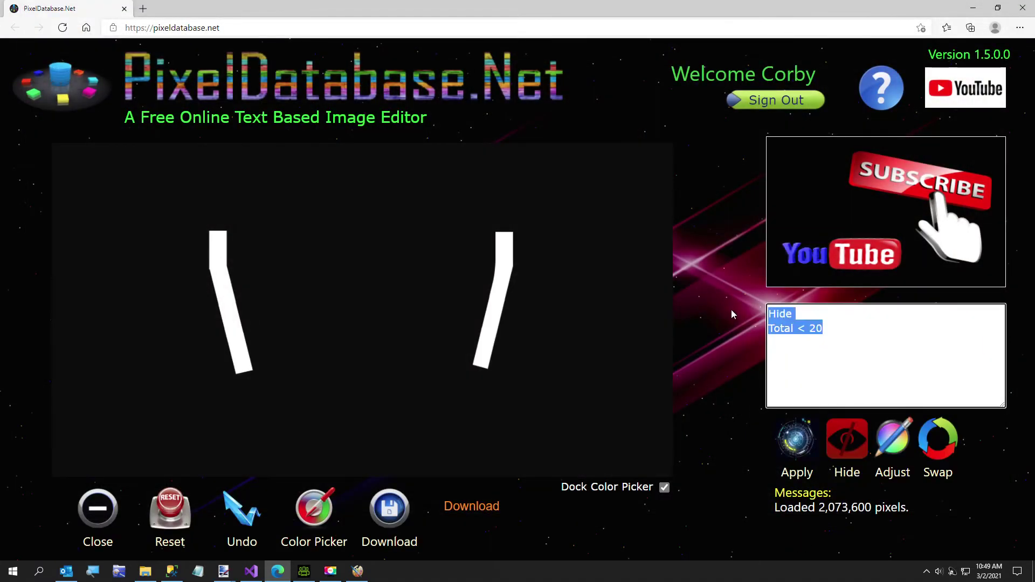
Apply a Hide query with Total > 50 to the white stripes and download the result as Pants With Transparent Stripes
left_click(815, 322)
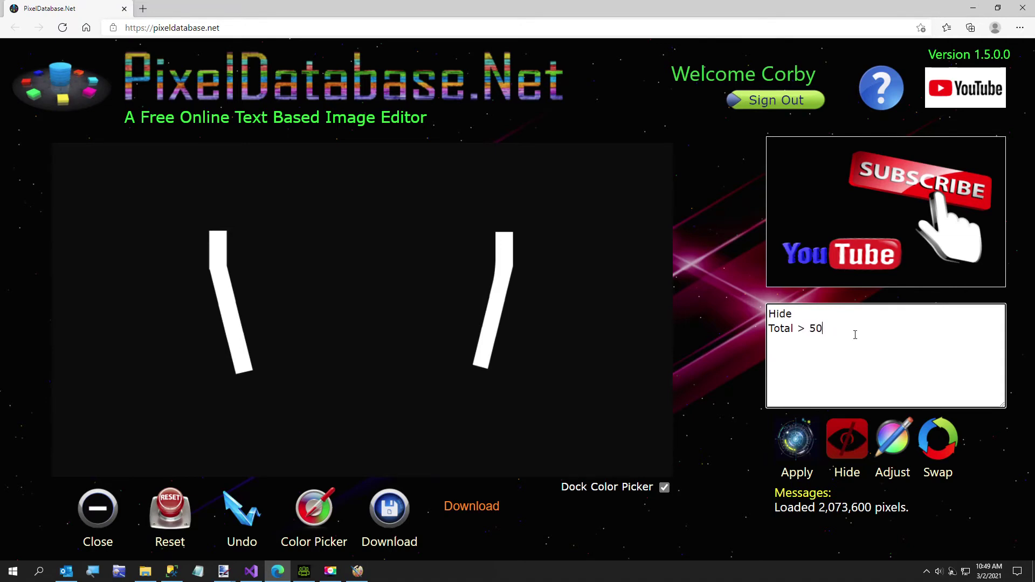
left_click(786, 440)
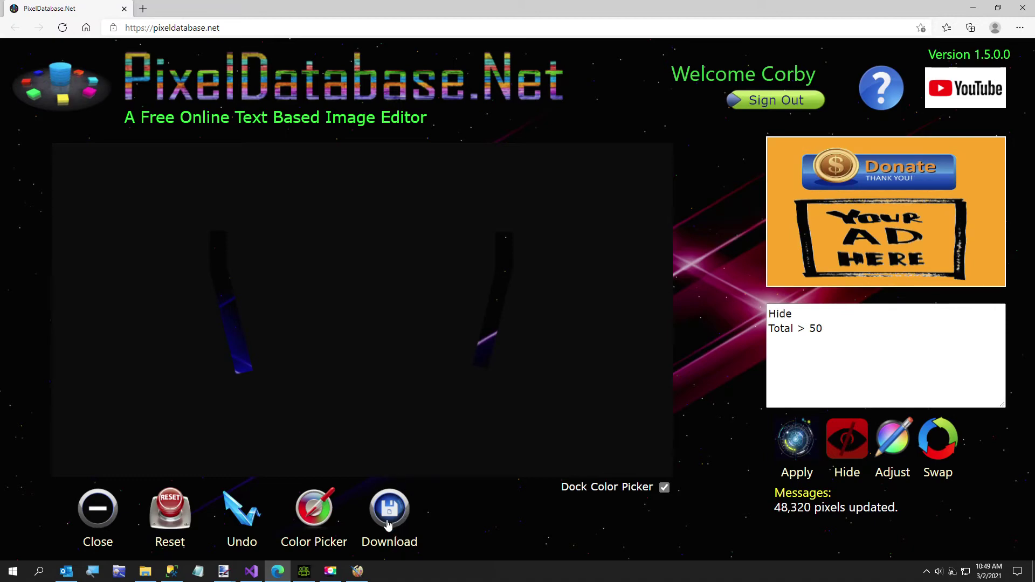
left_click(459, 515)
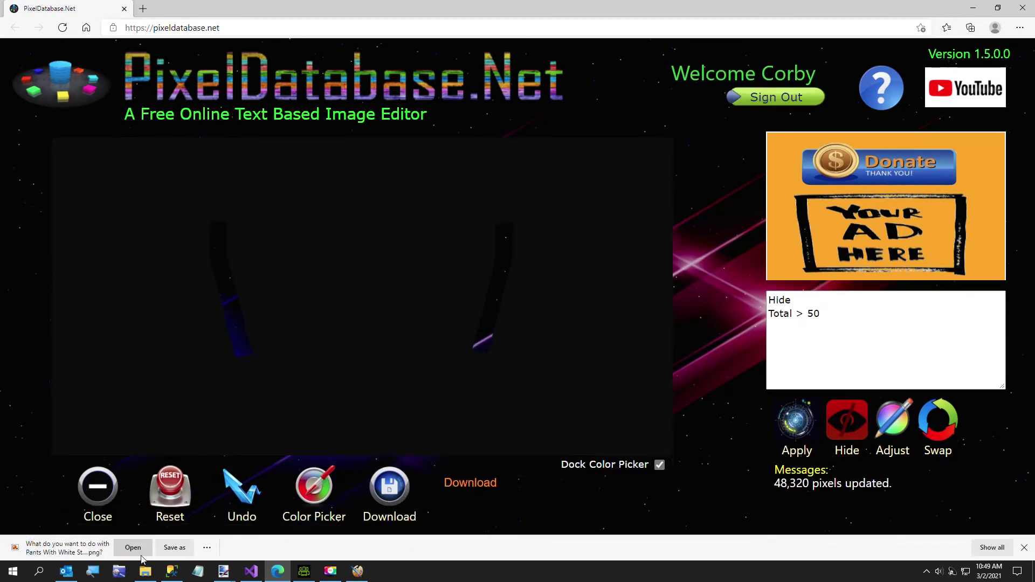
left_click(152, 547)
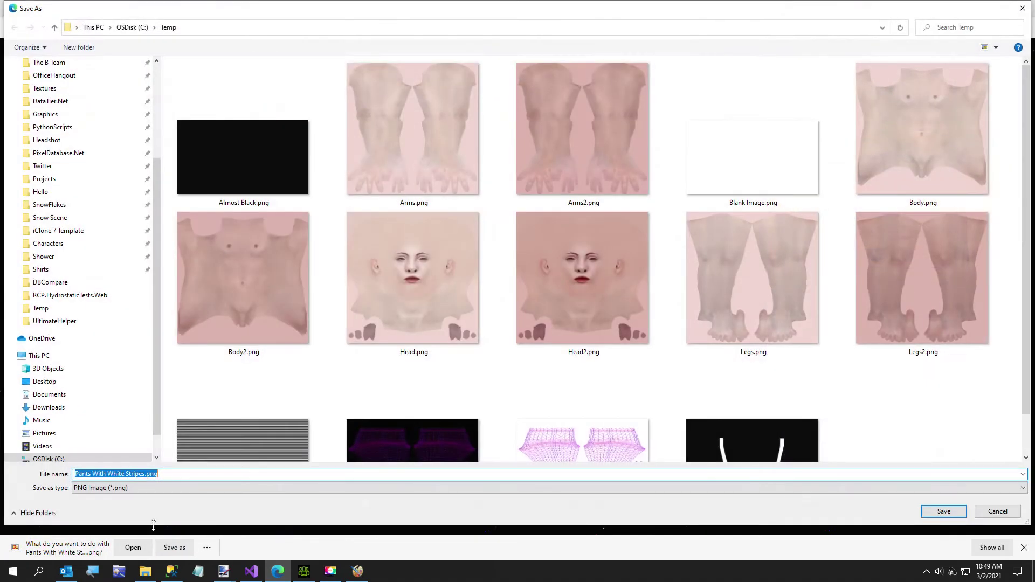
left_click(169, 474)
key("BackSpace")
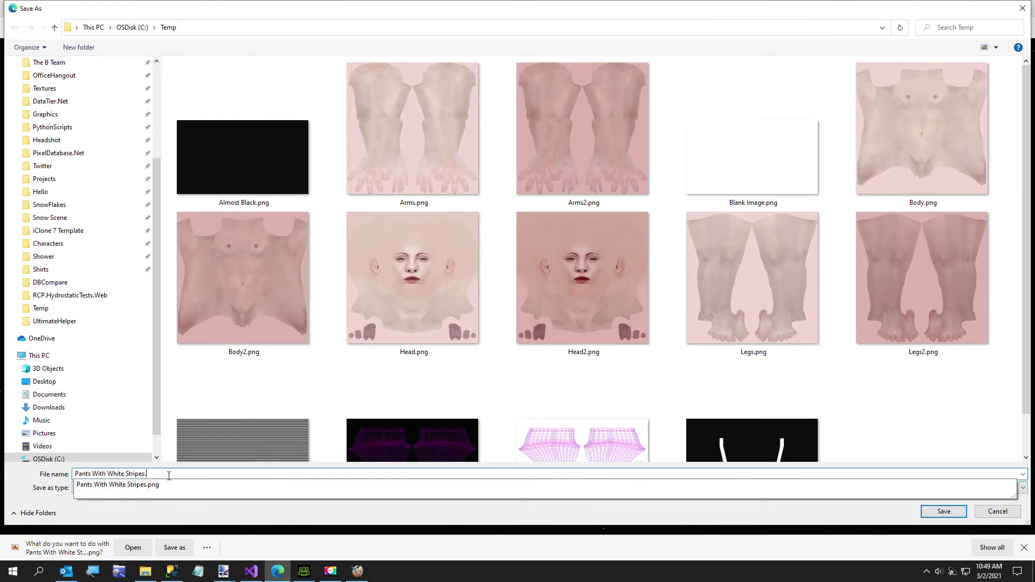
type("Transparen")
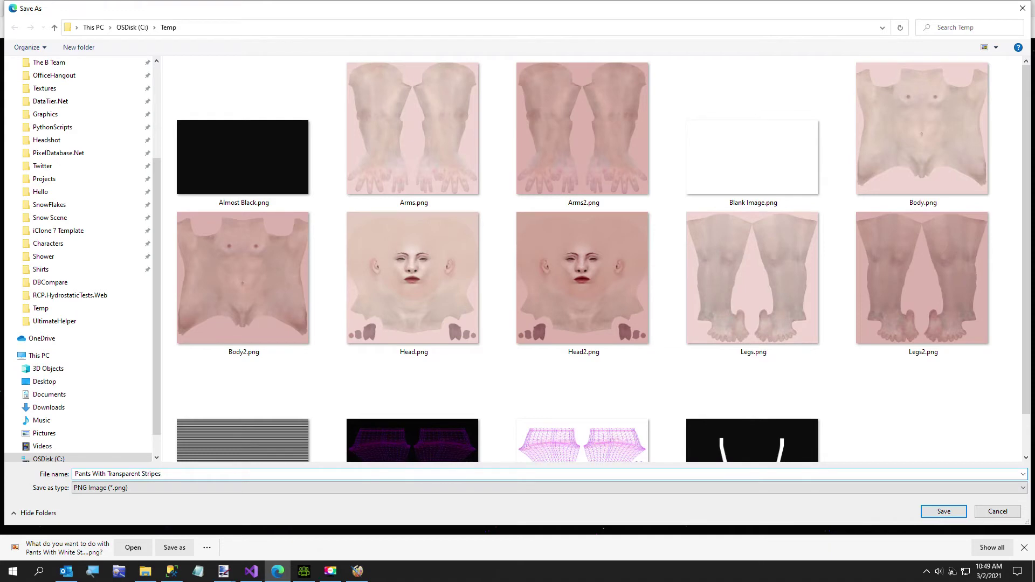
key("Return")
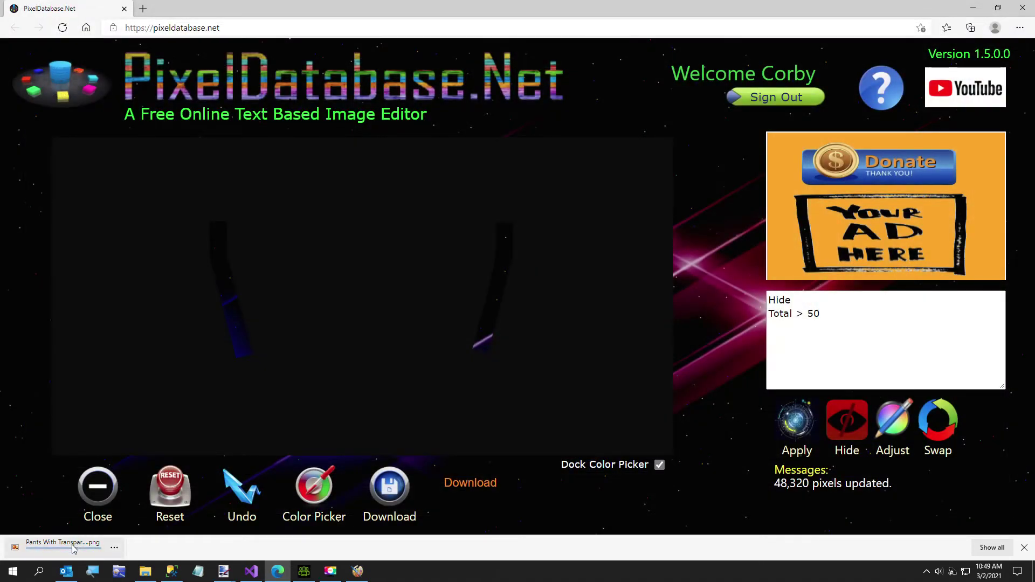
Open the downloaded Pants With Transparent Stripes.png in paint.net and bring up the Mesh Black.png image
left_click(47, 558)
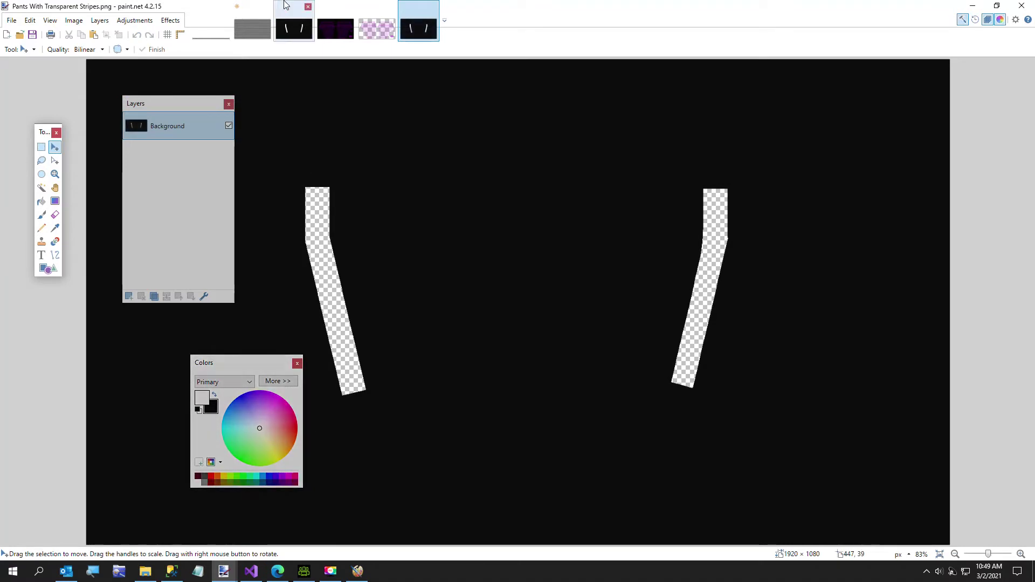
left_click(251, 22)
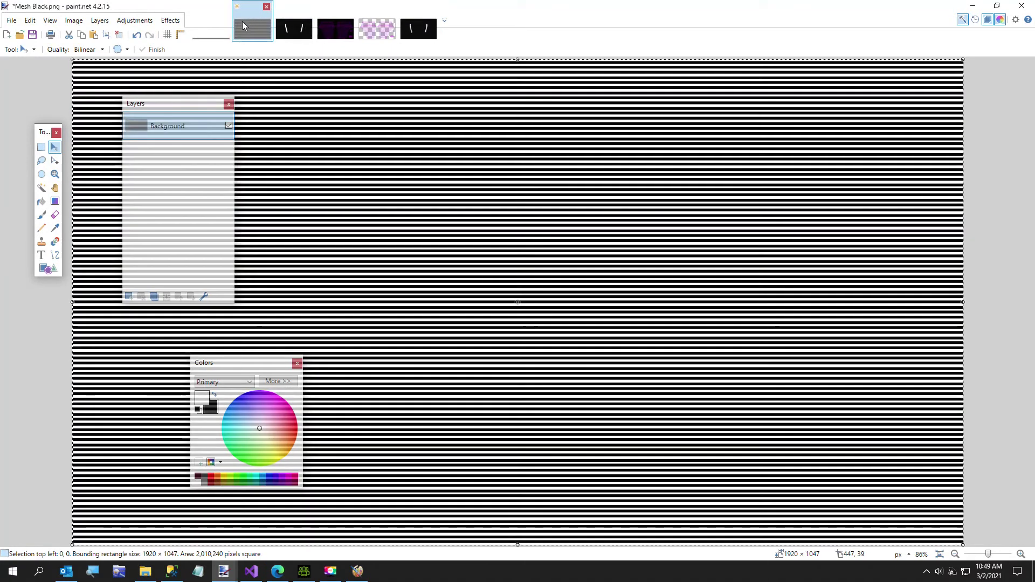
left_click(41, 146)
left_click_drag(72, 65, 302, 206)
left_click_drag(403, 294, 405, 298)
Scale the entire Mesh Black image down to a narrow block of about 258 × 634 px and copy it
key("ctrl+a")
left_click(54, 147)
left_click_drag(96, 70, 428, 249)
left_click_drag(563, 321, 396, 193)
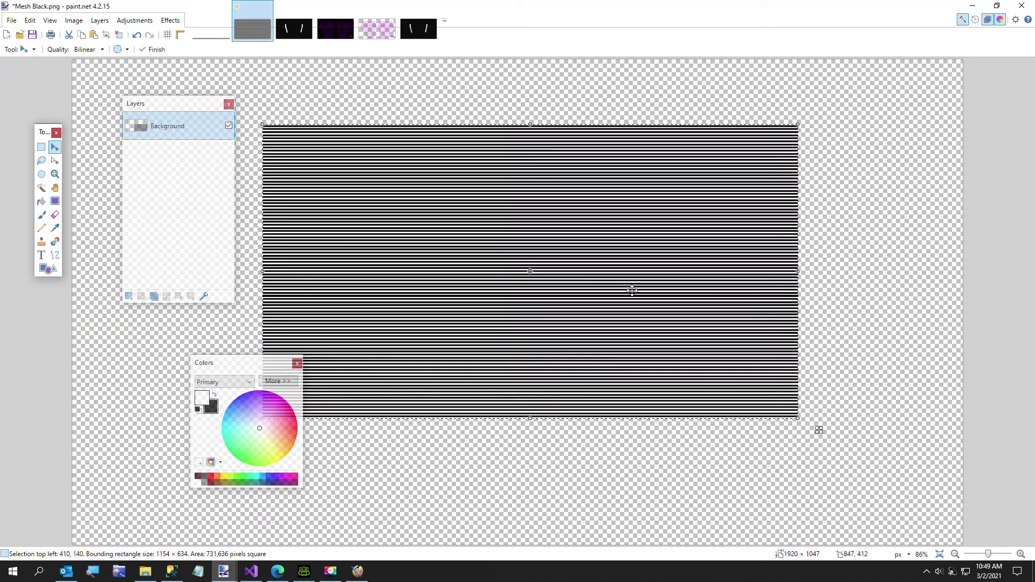
left_click_drag(797, 271, 574, 272)
left_click_drag(505, 277, 414, 301)
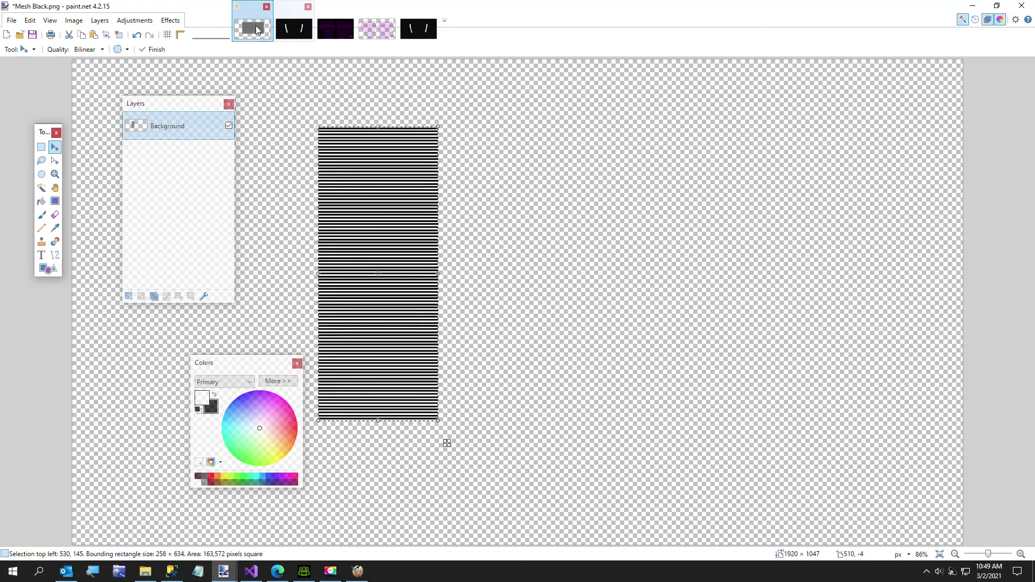
In Pants With Transparent Stripes.png, paste the mesh block on a new layer below Background, positioned behind the left stripe
left_click(418, 28)
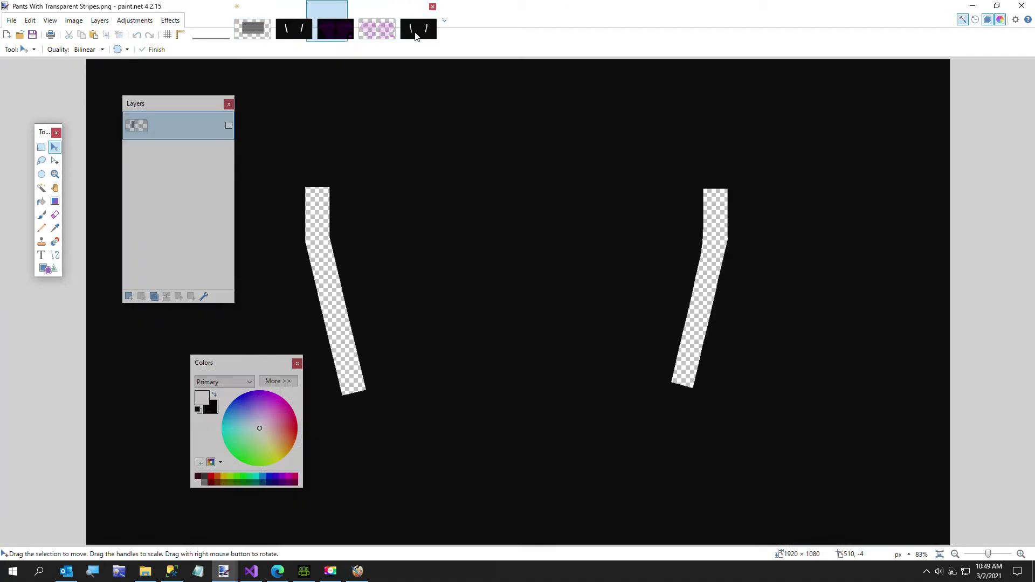
left_click(129, 296)
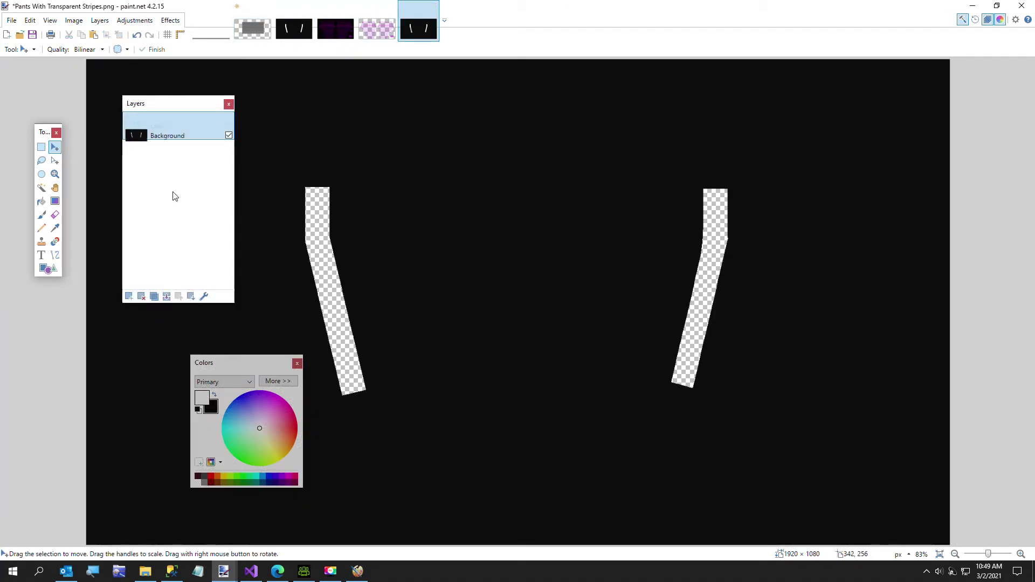
key("ctrl+v")
left_click_drag(373, 282, 340, 277)
left_click(191, 297)
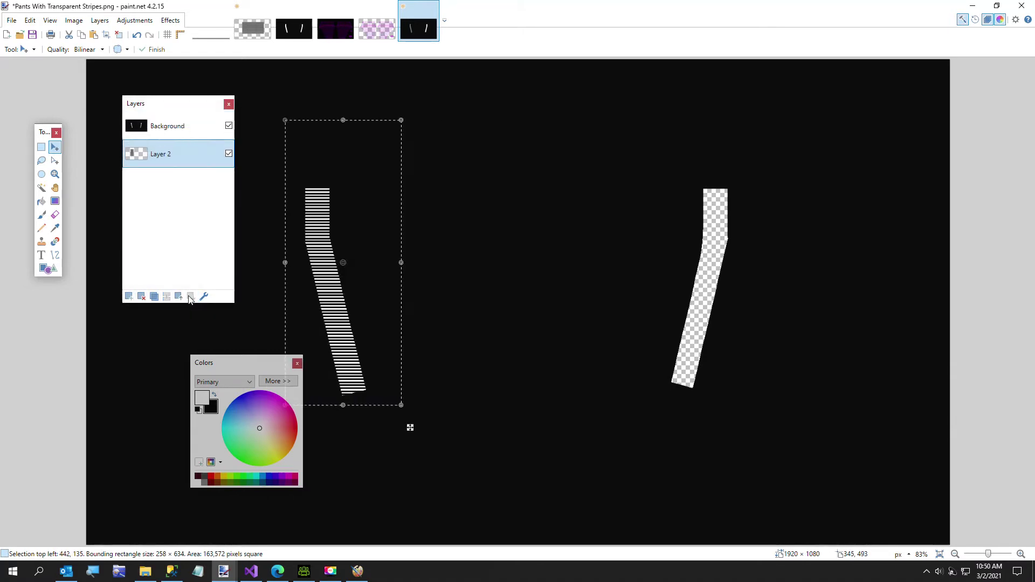
key("Return")
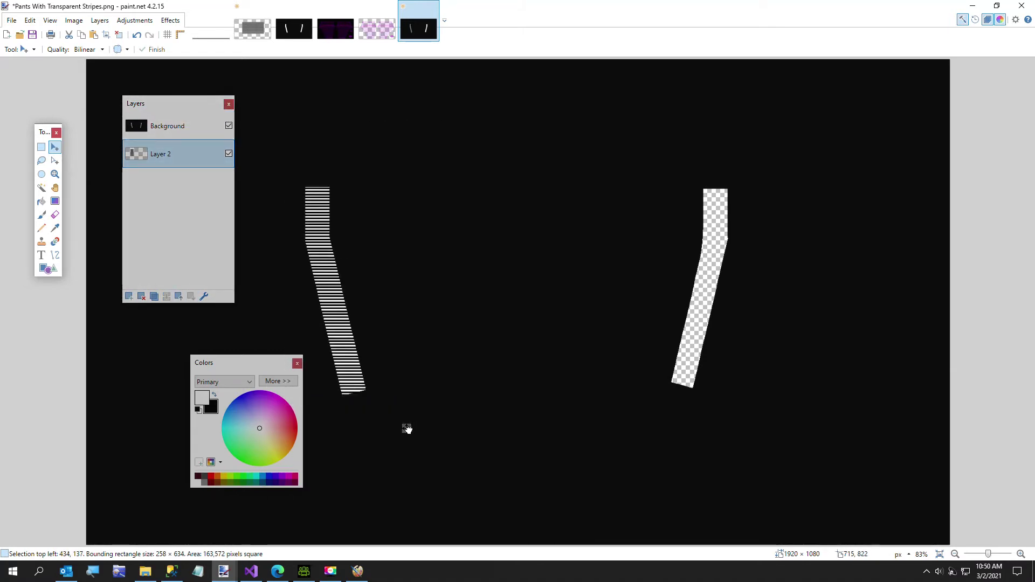
Resize the pasted mesh block to fit the left stripe and rotate it about 7° to follow the stripe's slant
left_click_drag(336, 131, 337, 181)
left_click_drag(396, 289, 392, 289)
left_click_drag(294, 289, 297, 290)
left_click_drag(347, 406, 345, 413)
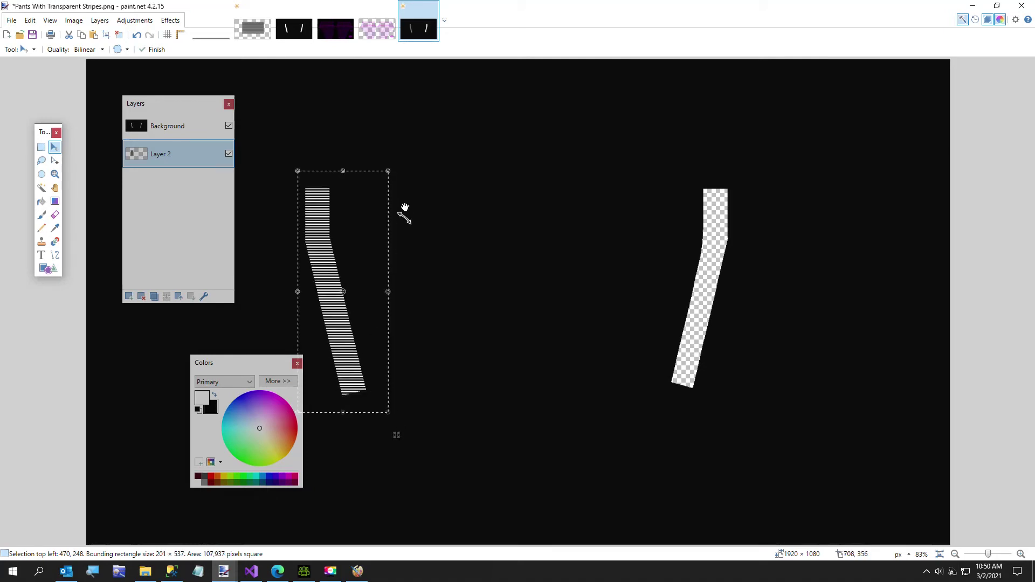
left_click_drag(392, 164, 366, 186)
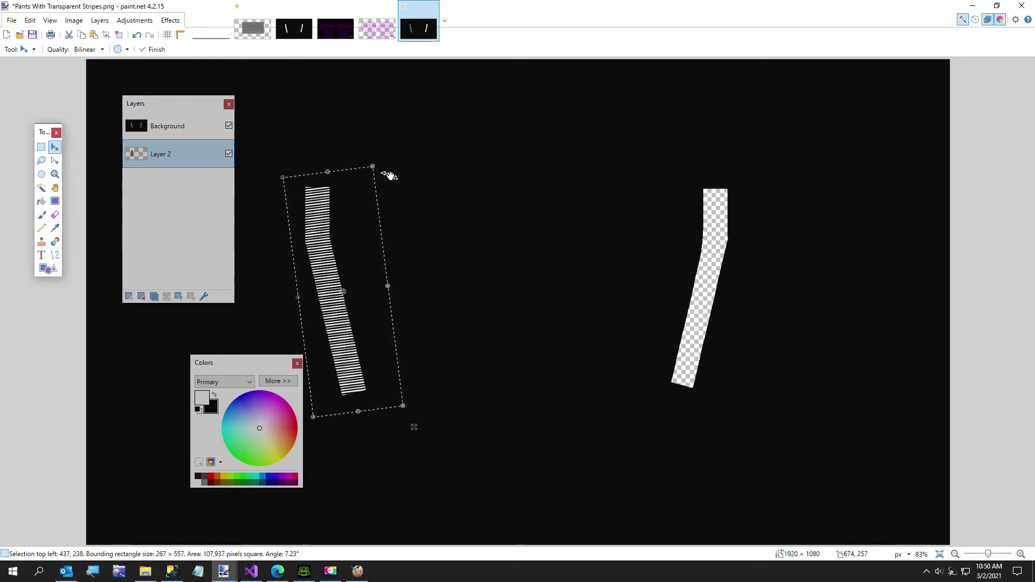
left_click_drag(389, 287, 360, 289)
left_click_drag(296, 300, 300, 300)
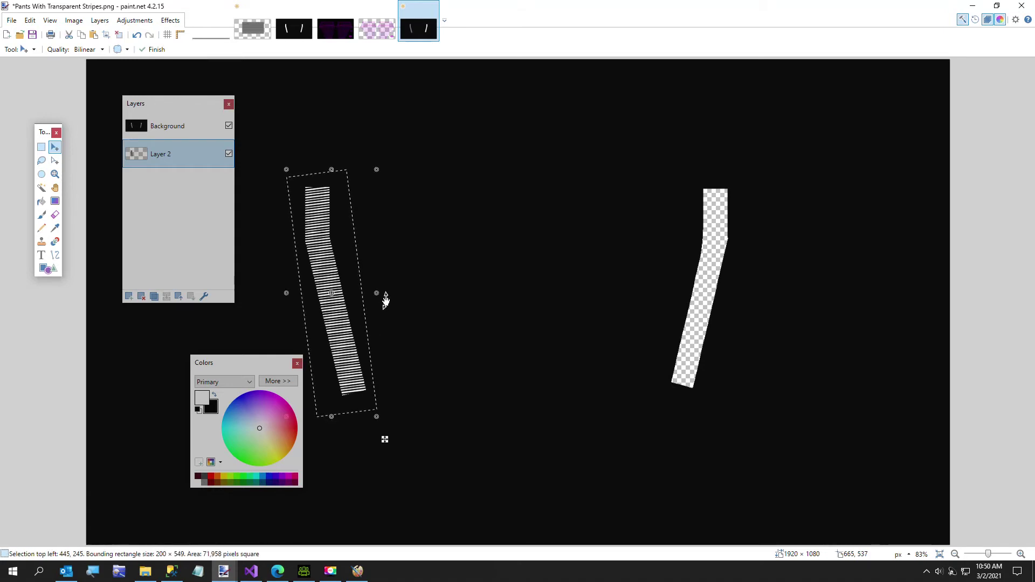
Place a copy of the mesh block behind the right stripe, rotate it to about -27°, and deselect it
left_click_drag(338, 352, 715, 337)
left_click_drag(709, 418, 668, 419)
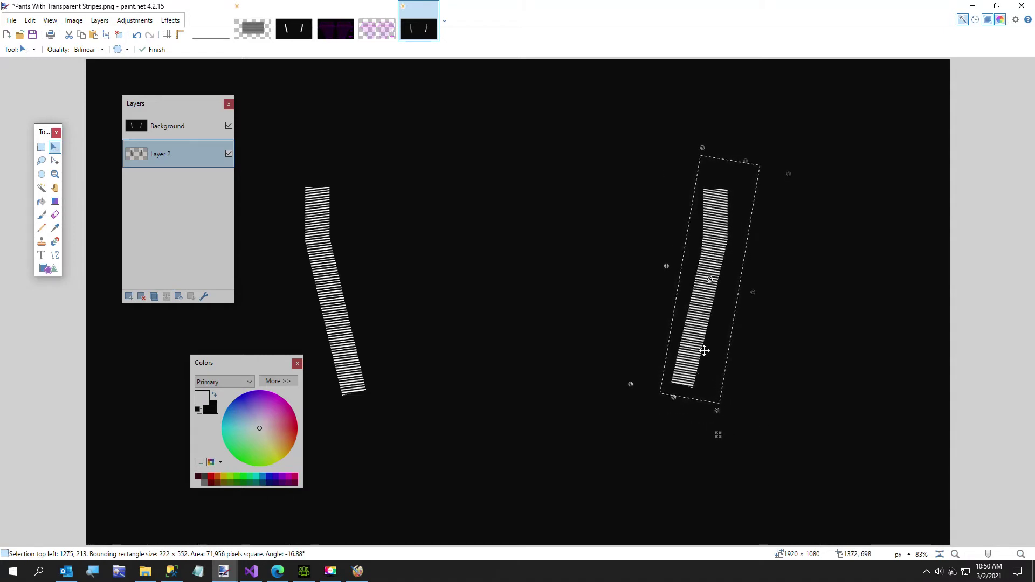
left_click_drag(746, 161, 744, 186)
left_click_drag(684, 407, 656, 410)
mouse_move(711, 366)
left_mouse_down()
mouse_move(695, 349)
mouse_move(697, 359)
left_mouse_up()
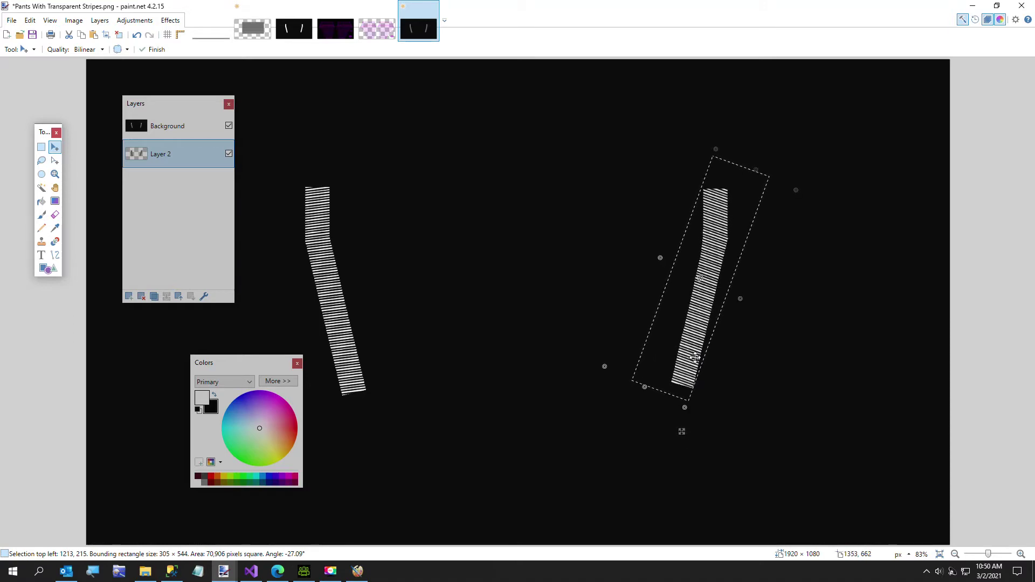
key("ctrl+d")
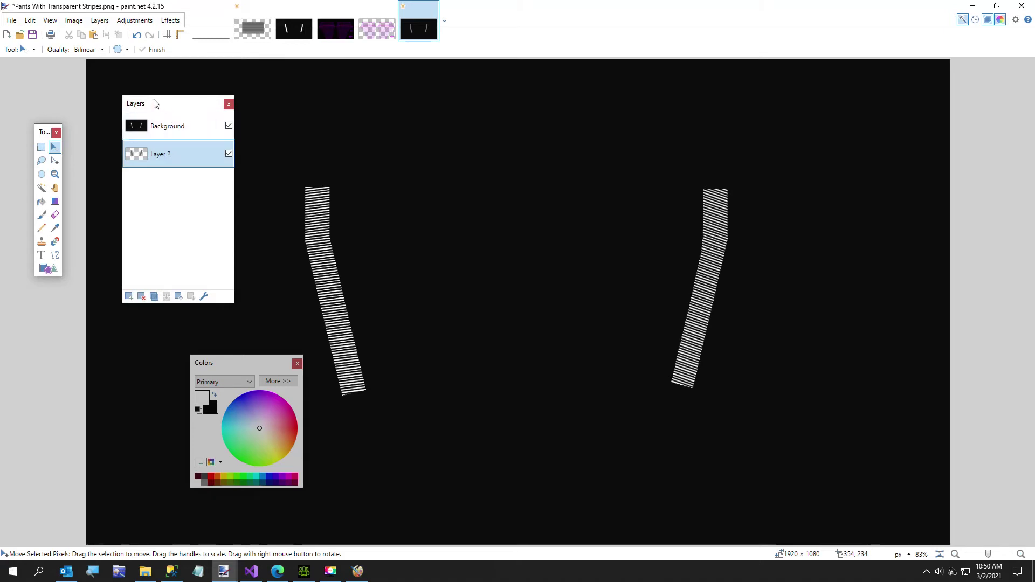
Save the image as a flattened PNG named Pants With Mesh
left_click(11, 20)
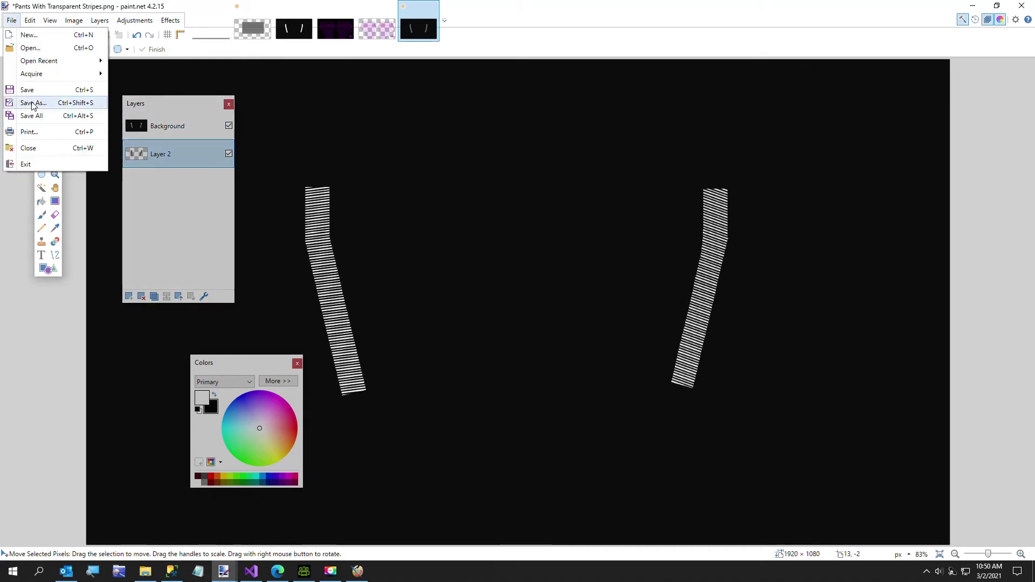
left_click(38, 103)
left_click(134, 519)
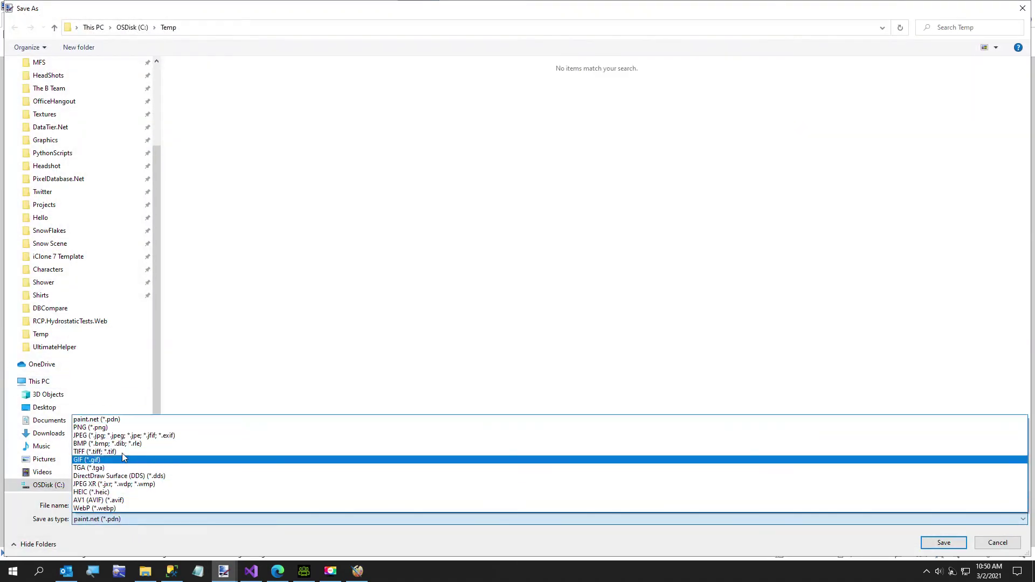
left_click(119, 428)
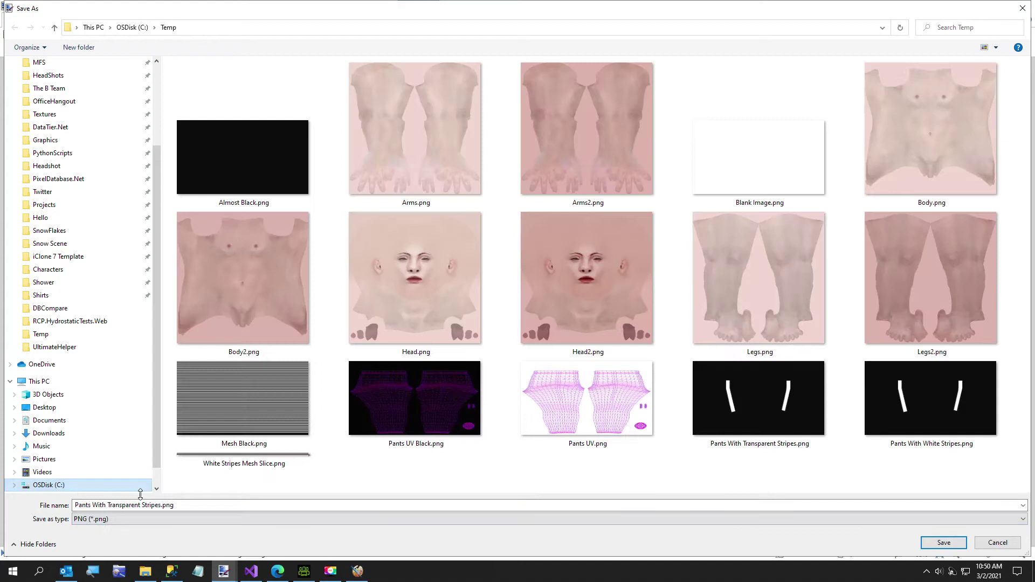
left_click(195, 507)
key("BackSpace")
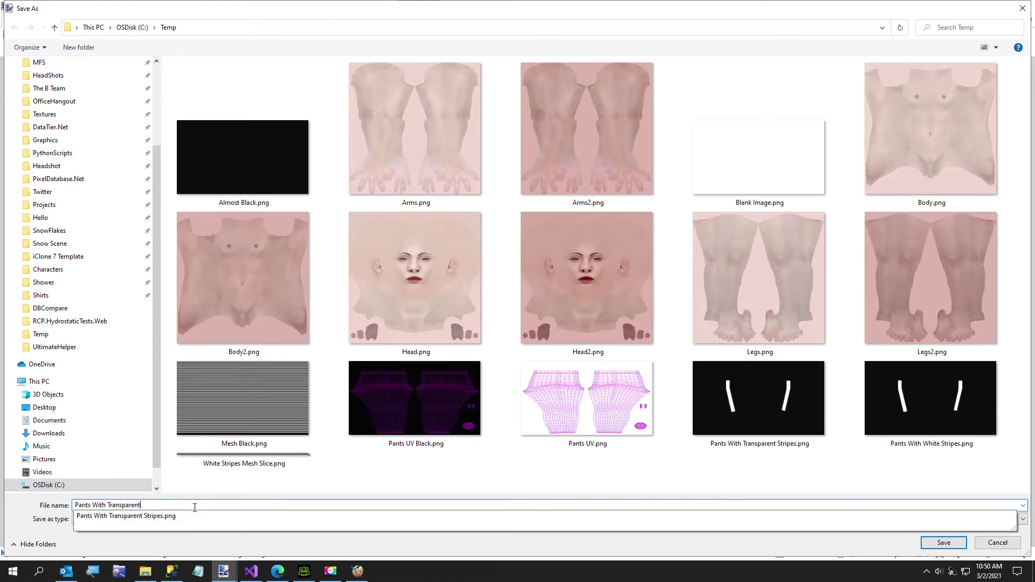
key("BackSpace")
key("BackSpace")
key("BackSpace")
key("BackSpace")
key("BackSpace")
key("BackSpace")
key("BackSpace")
key("BackSpace")
key("BackSpace")
key("BackSpace")
key("BackSpace")
type("Me")
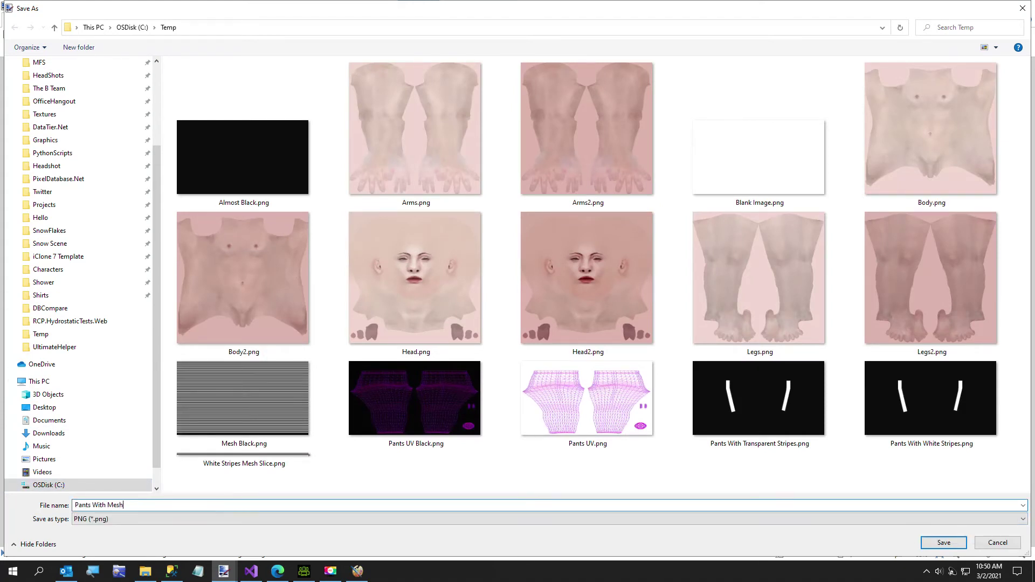
type("sh")
key("Return")
key("Return")
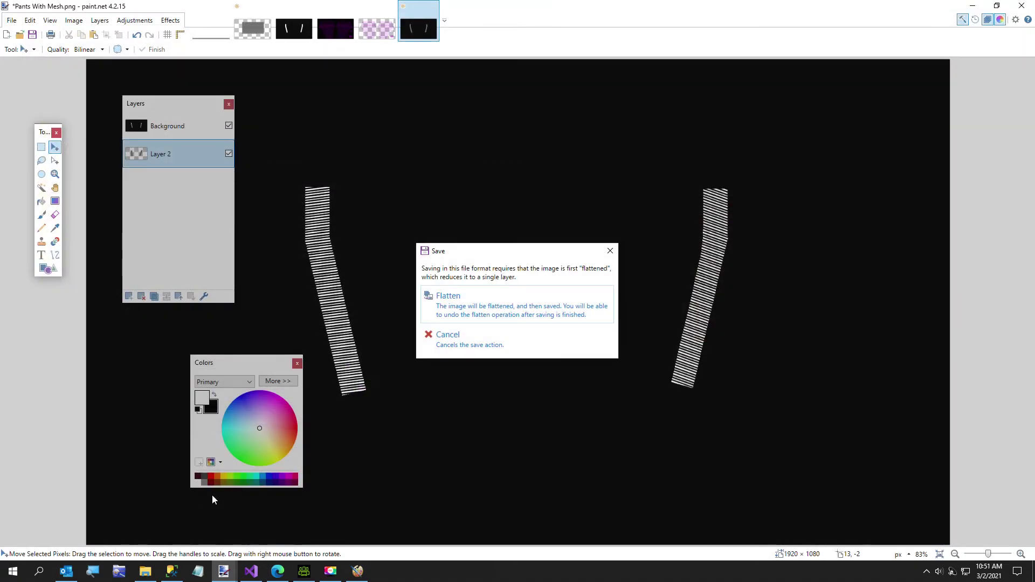
left_click(454, 302)
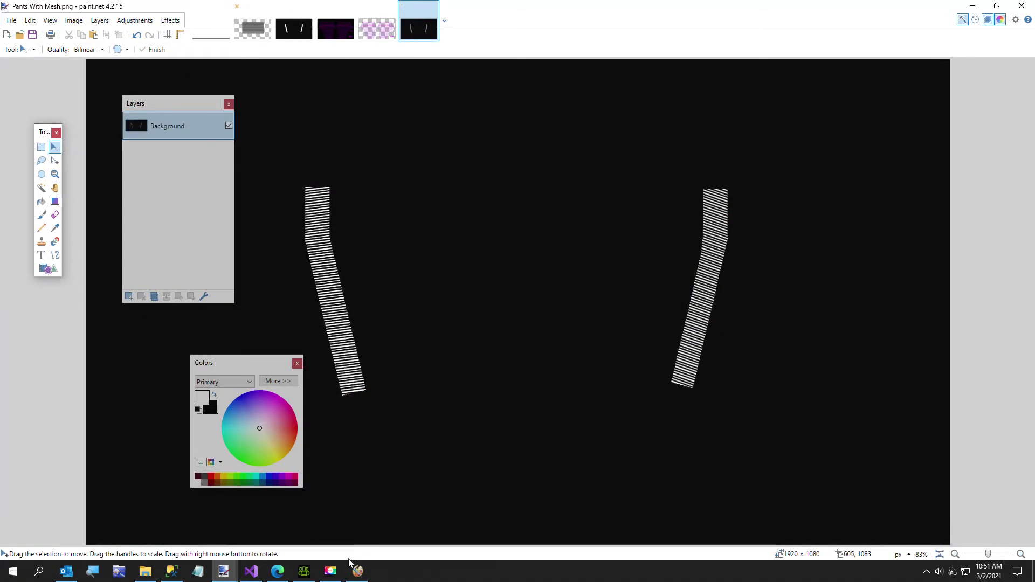
Switch to Character Creator 3, load Pants With Mesh.png as the Skinny Pants diffuse texture, and check the mesh stripes on both legs
left_click(304, 572)
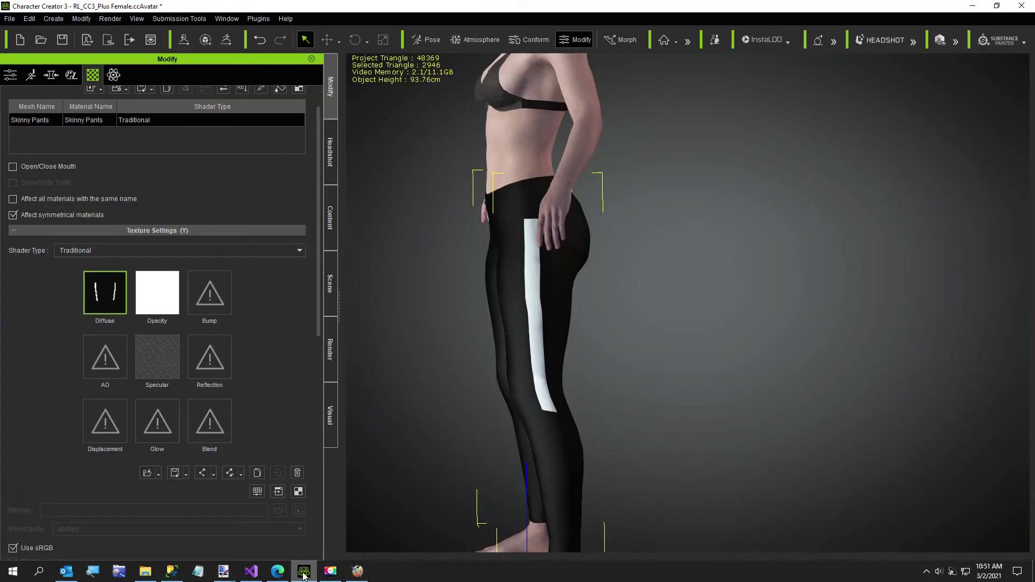
double_click(105, 296)
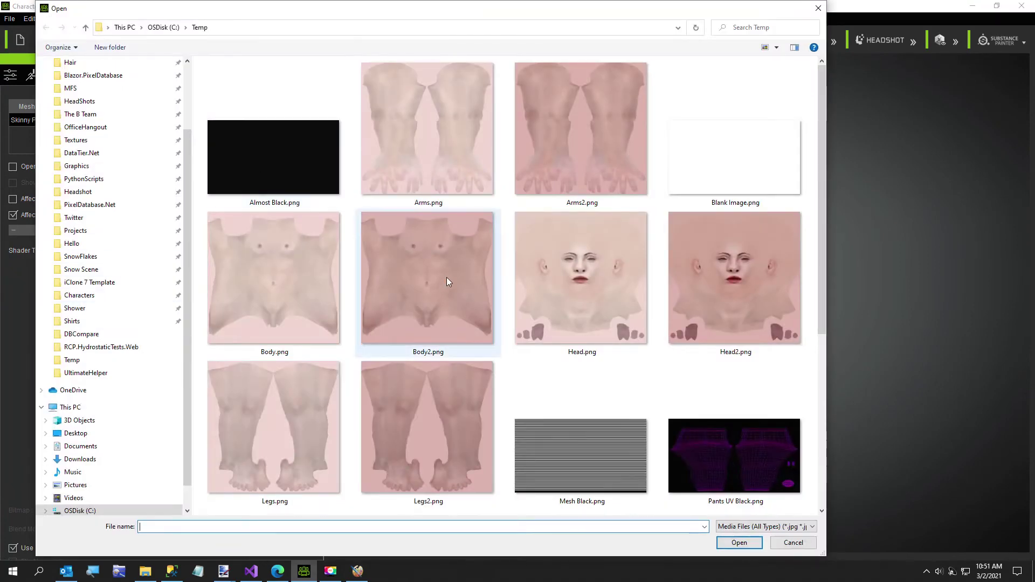
scroll(446, 281, "down", 5)
double_click(466, 322)
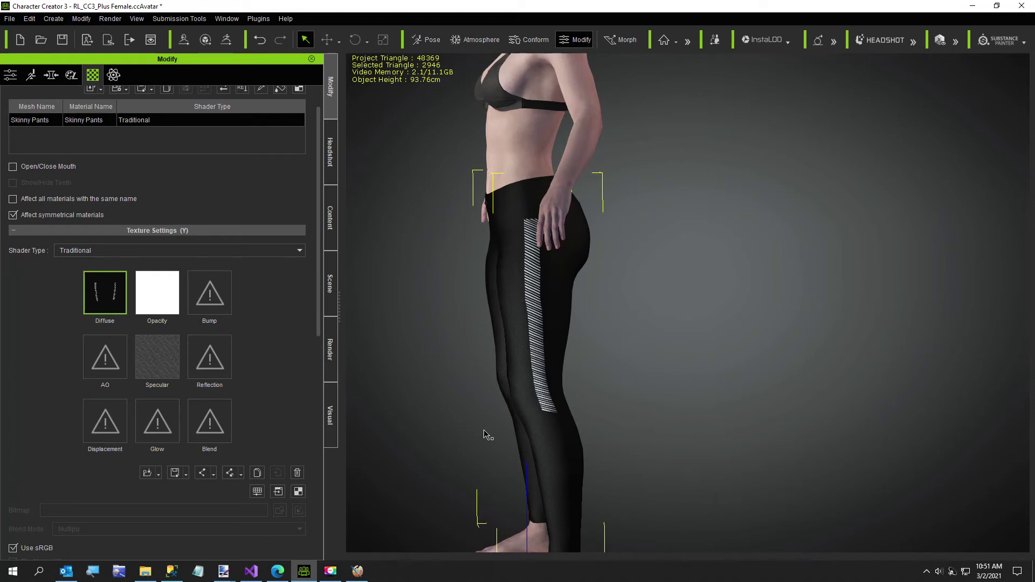
right_click_drag(580, 423, 670, 463)
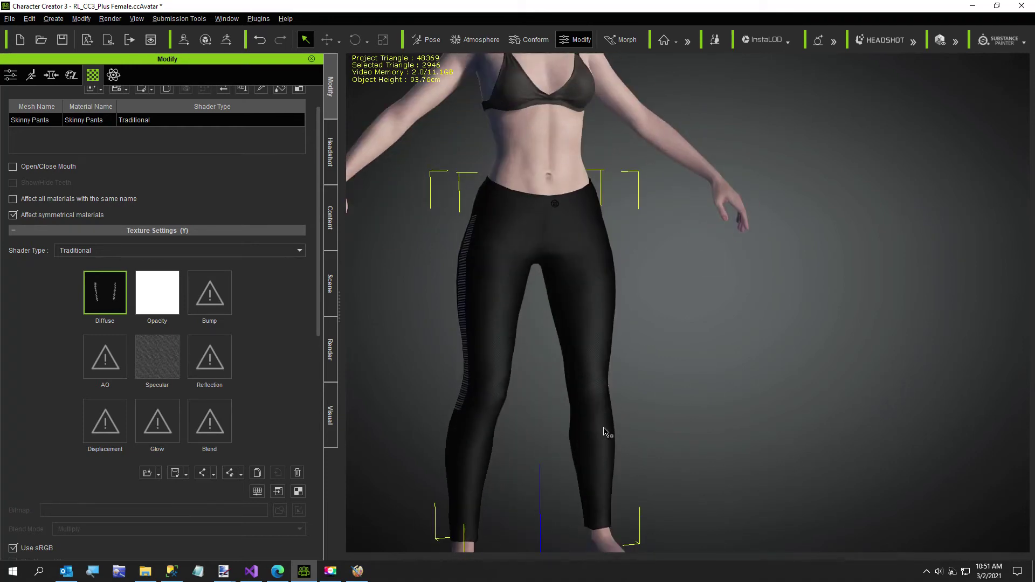
right_click_drag(572, 429, 386, 446)
right_click_drag(477, 446, 688, 439)
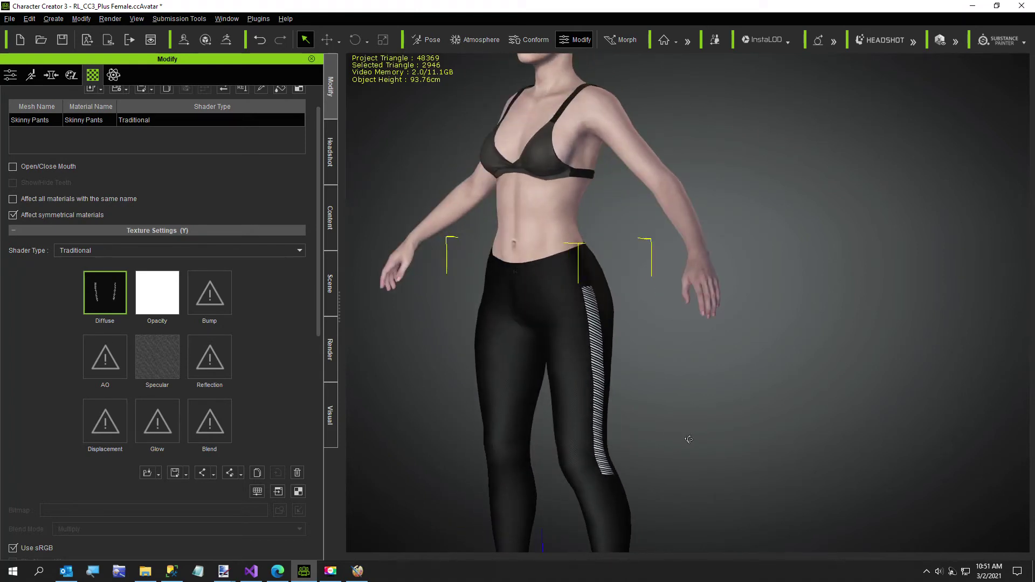
middle_click_drag(689, 439, 639, 429)
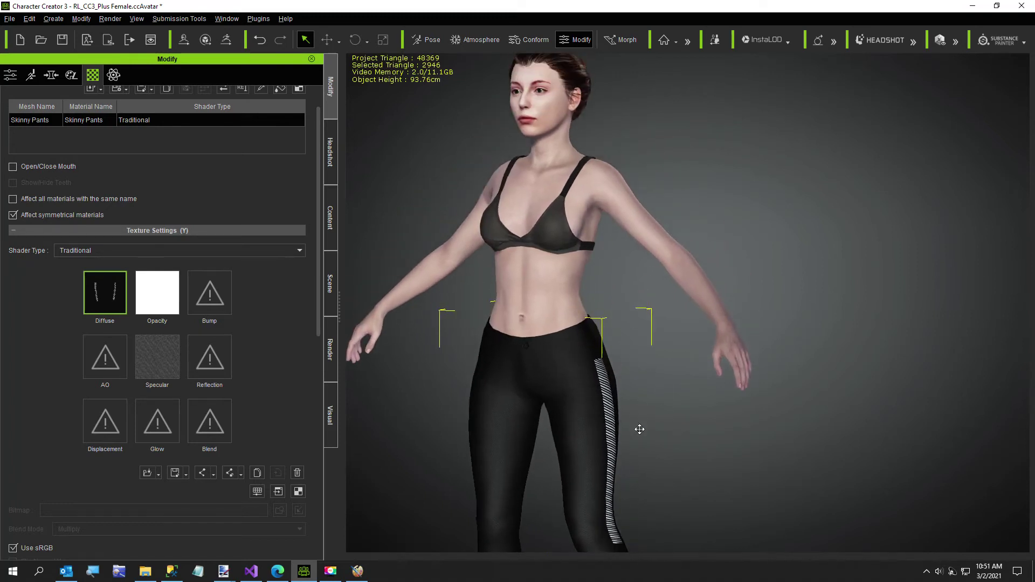
Add T-shirt_Base from the Plain Base shirts to the character using Fit Body Shape and the Default skin weight preset
left_click(331, 223)
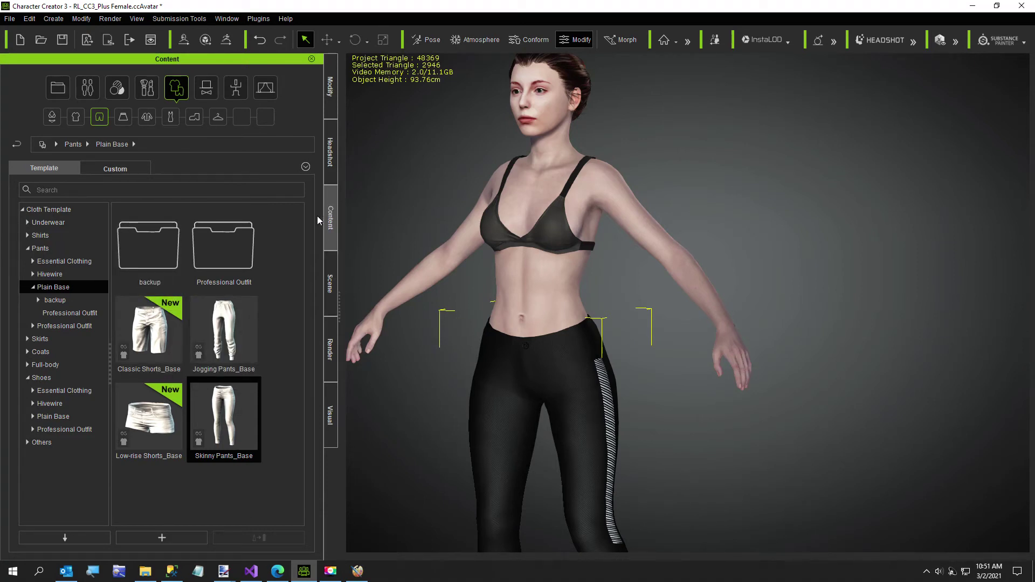
left_click(38, 238)
left_click(26, 236)
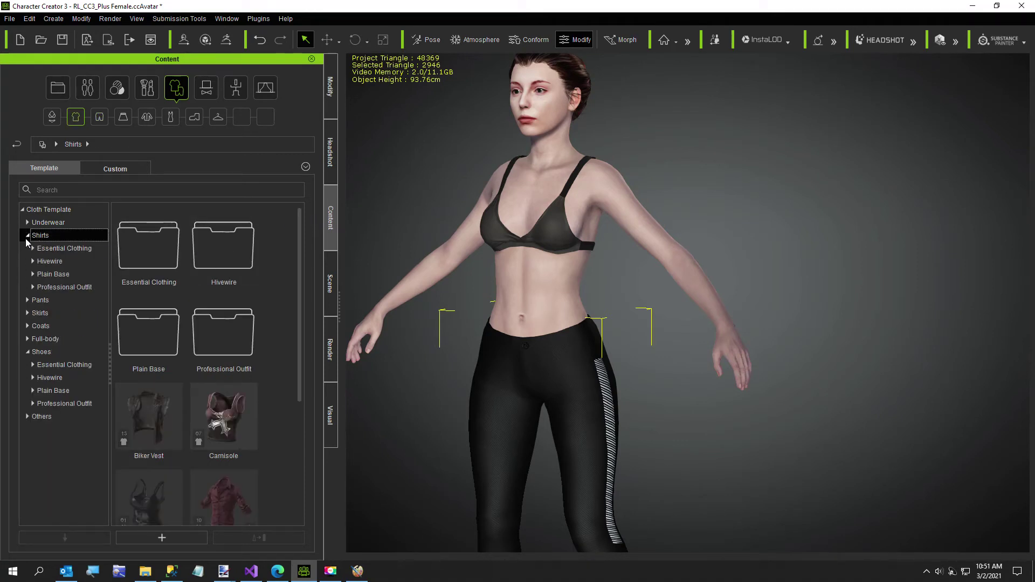
left_click(54, 274)
double_click(244, 412)
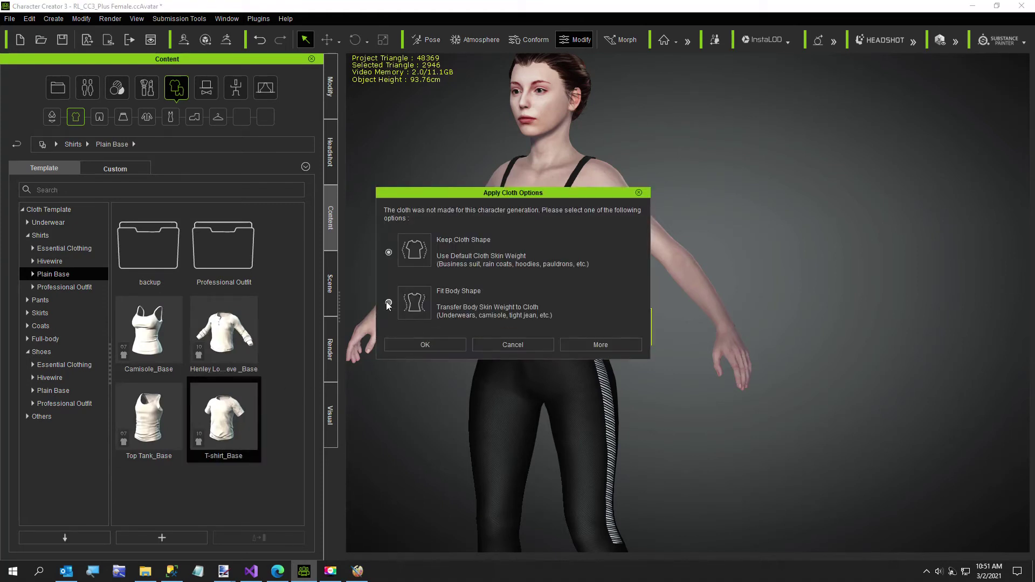
left_click(388, 304)
left_click(414, 346)
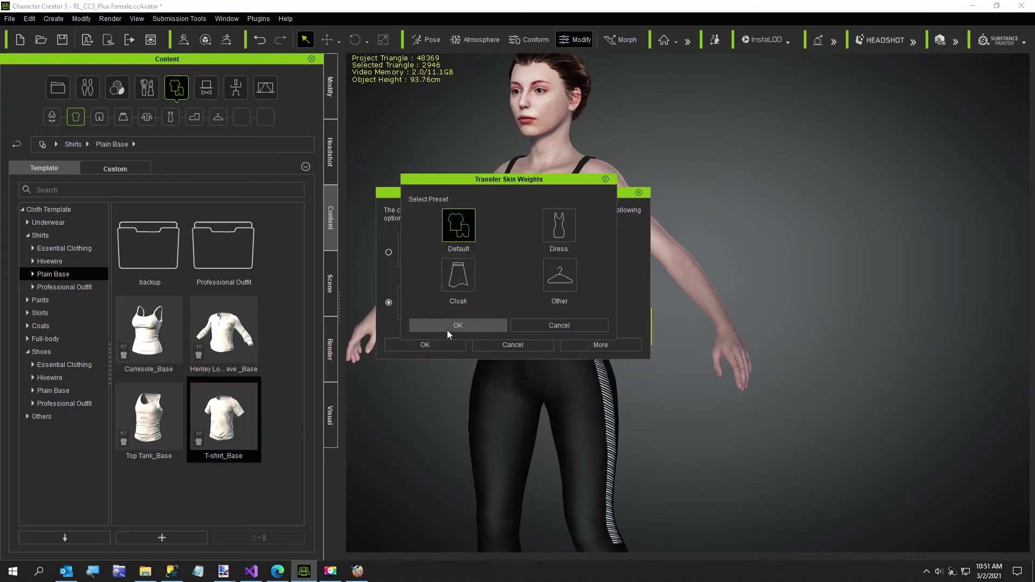
left_click(443, 324)
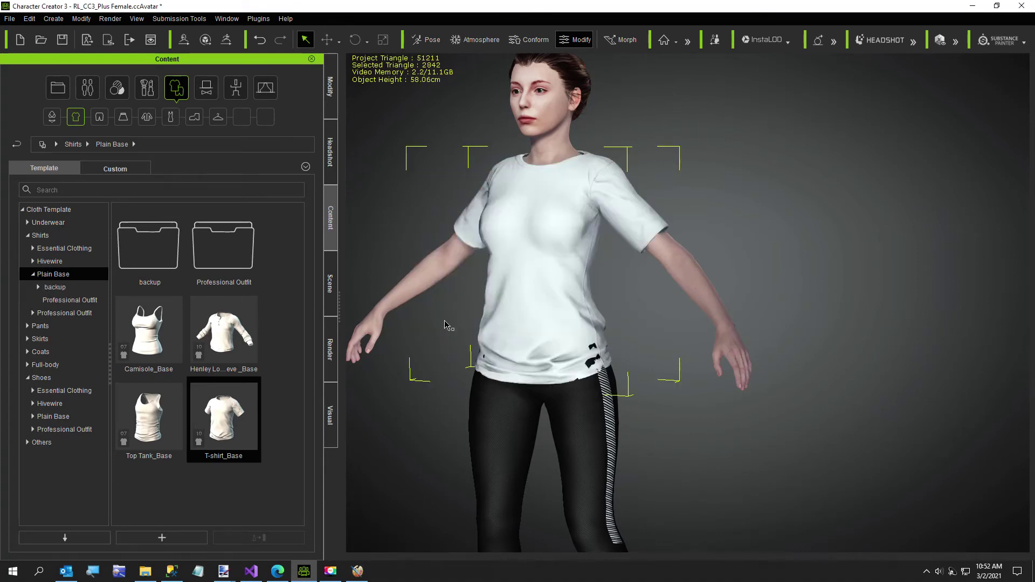
Conform the T-shirt by calculating its collision, and check the fit over the pants from the front
left_click(528, 39)
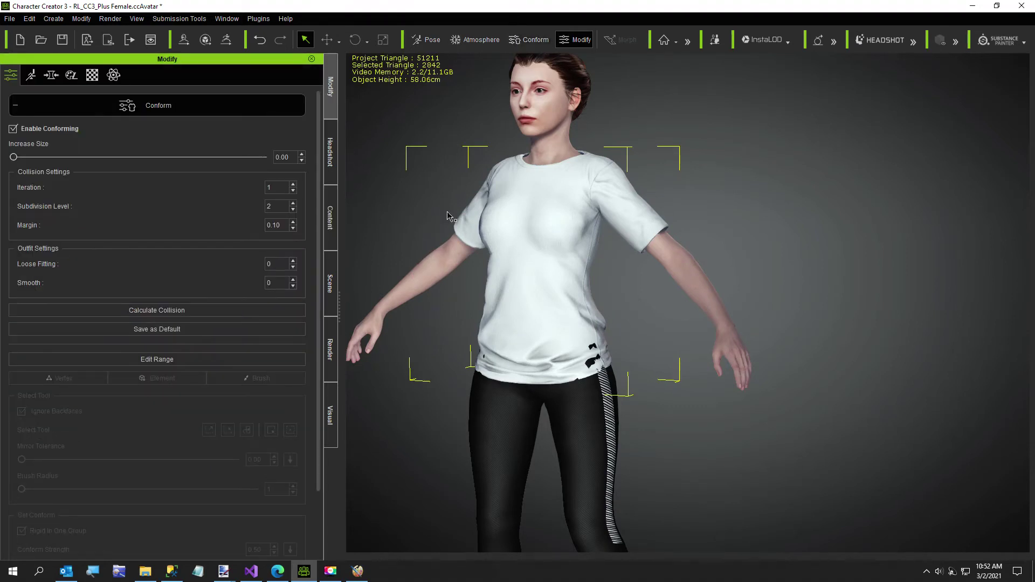
left_click(182, 309)
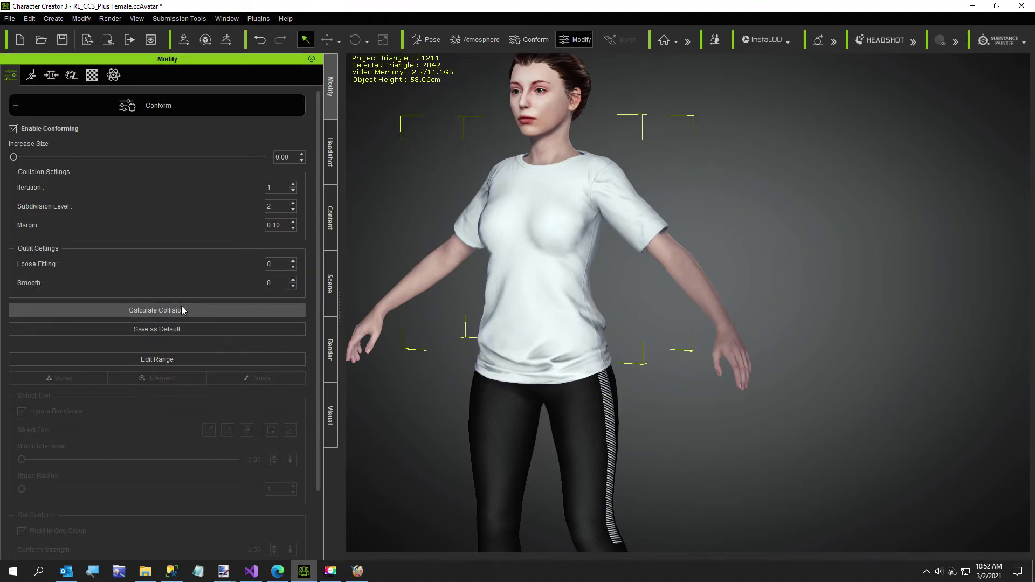
right_click_drag(505, 492, 684, 467)
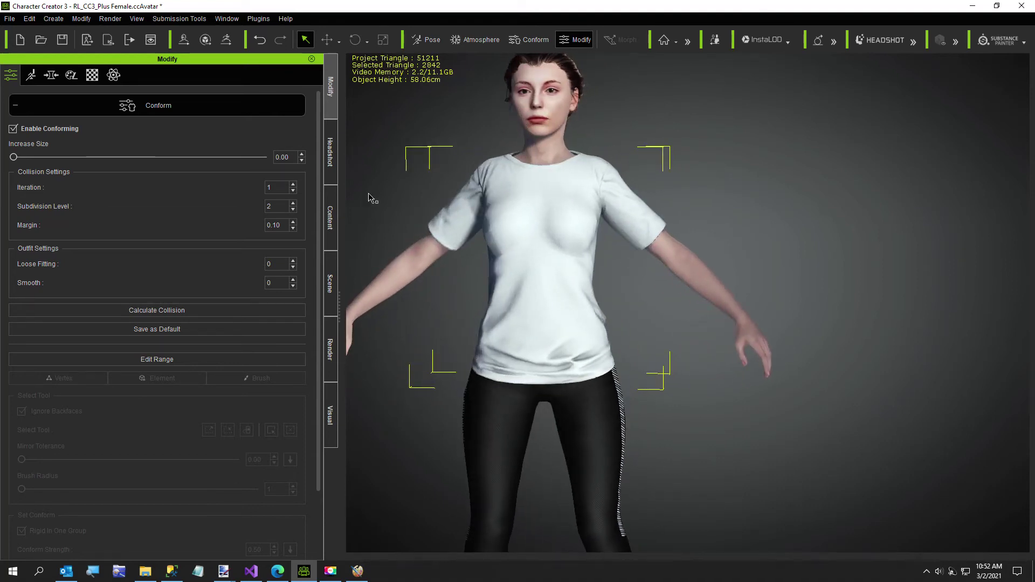
Load Almost Black.png as the T-shirt's diffuse texture
left_click(92, 74)
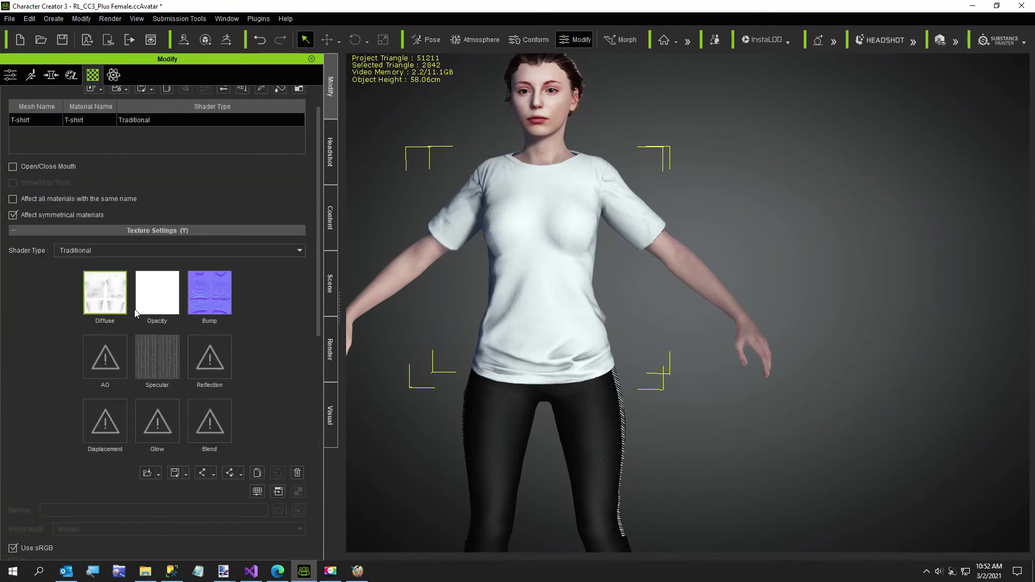
double_click(109, 300)
double_click(264, 170)
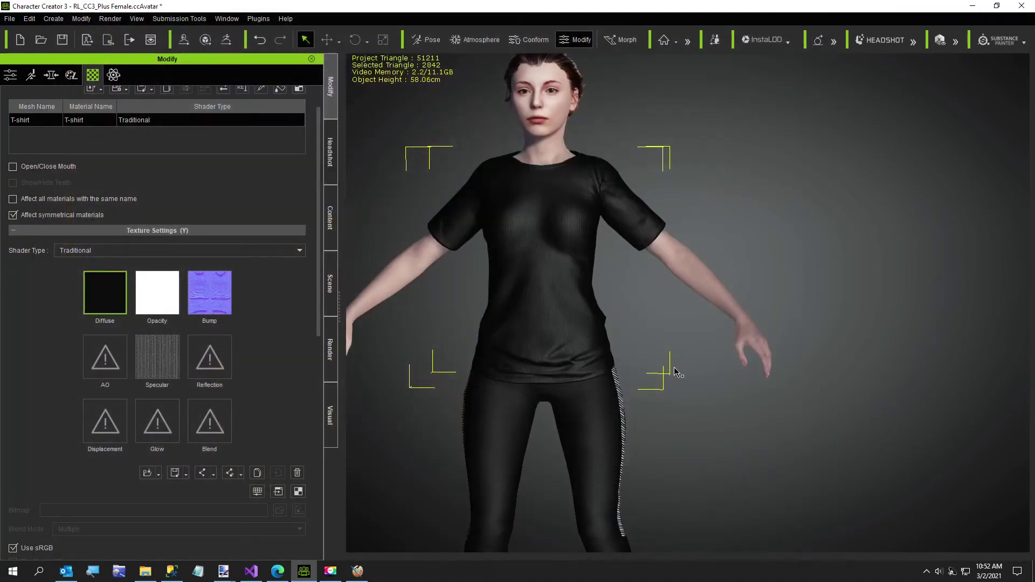
Set the T-shirt material's Specular to 8 and Glossiness to 16, and check its look from the side and front
scroll(265, 391, "down", 5)
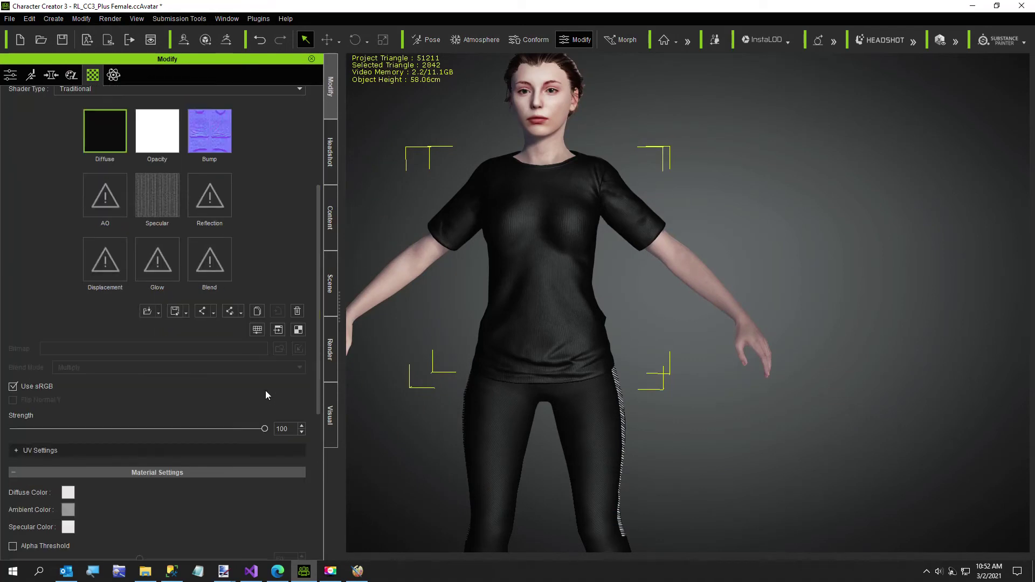
scroll(265, 396, "down", 3)
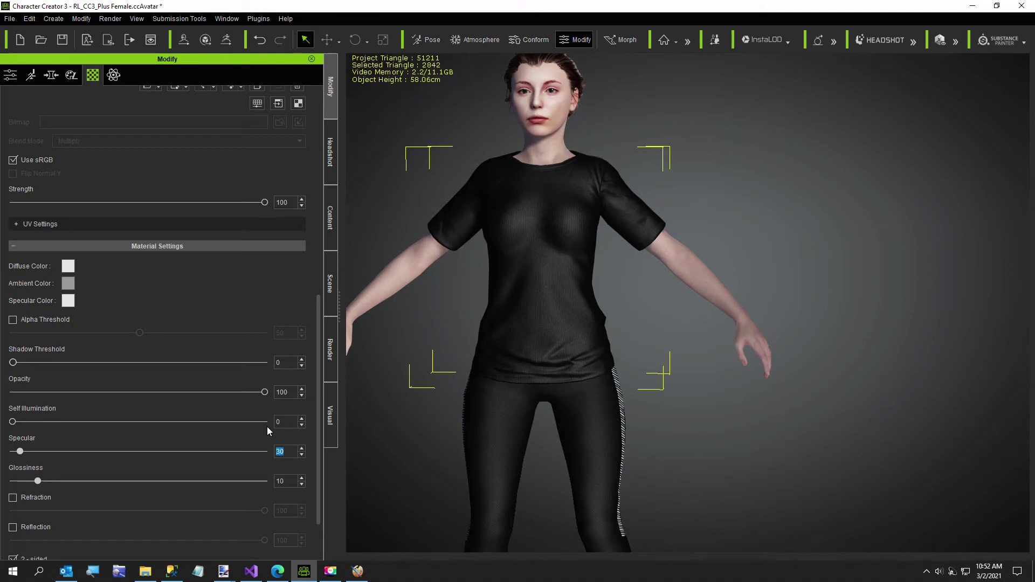
key("Return")
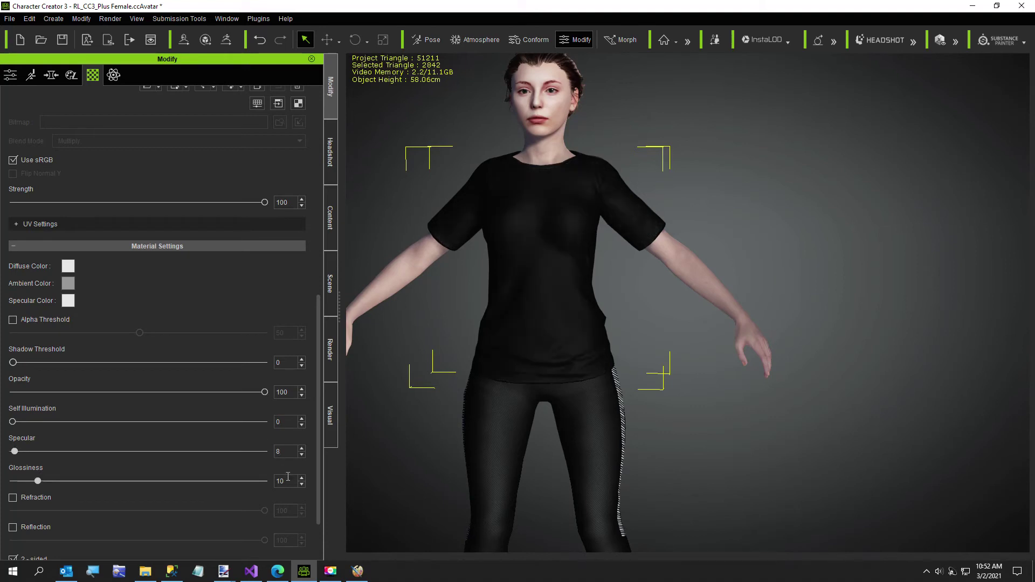
type("16")
right_click_drag(753, 485, 832, 455)
right_click_drag(725, 439, 485, 436)
middle_click_drag(540, 395, 538, 340)
right_click_drag(539, 340, 425, 392)
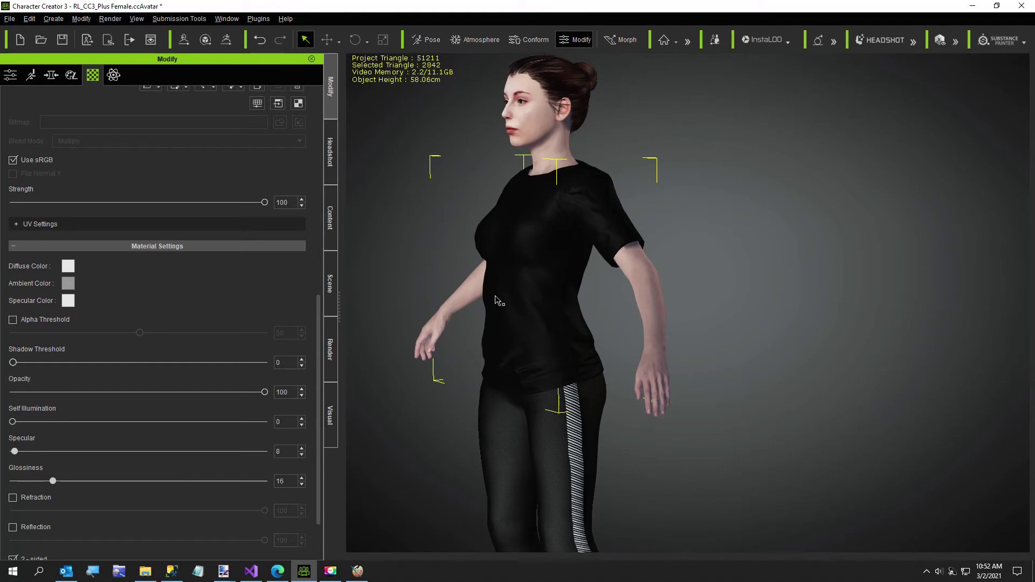
right_click_drag(533, 343, 551, 372)
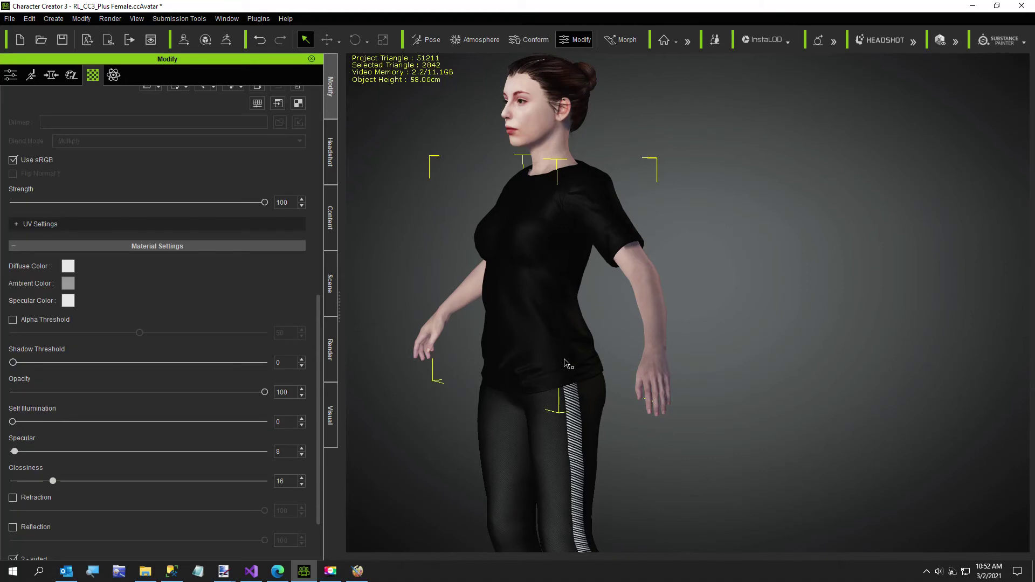
right_click_drag(604, 353, 817, 356)
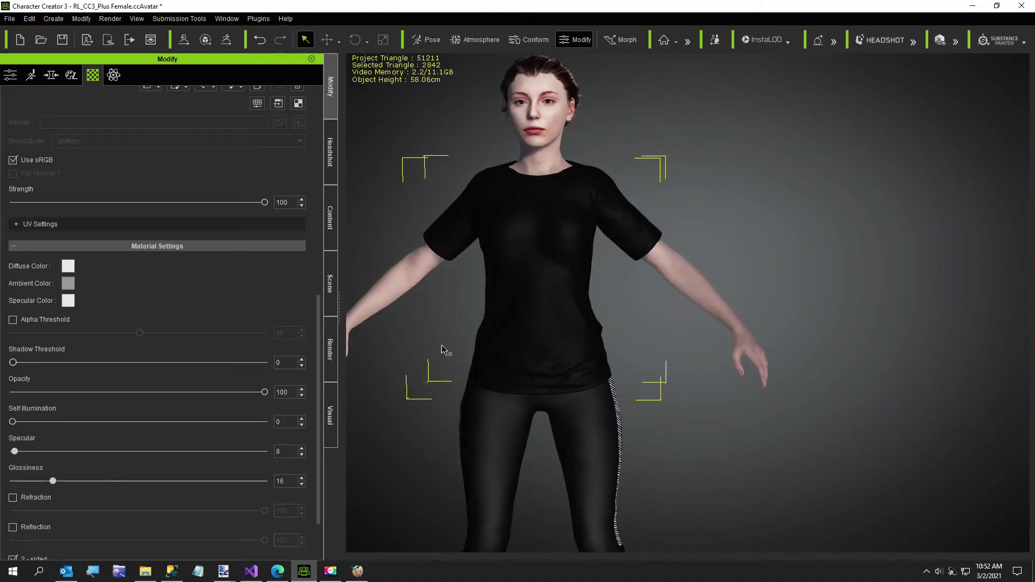
Open the T-shirt's UV reference in paint.net and save it as a PNG named Shirt UV Black
scroll(284, 155, "up", 5)
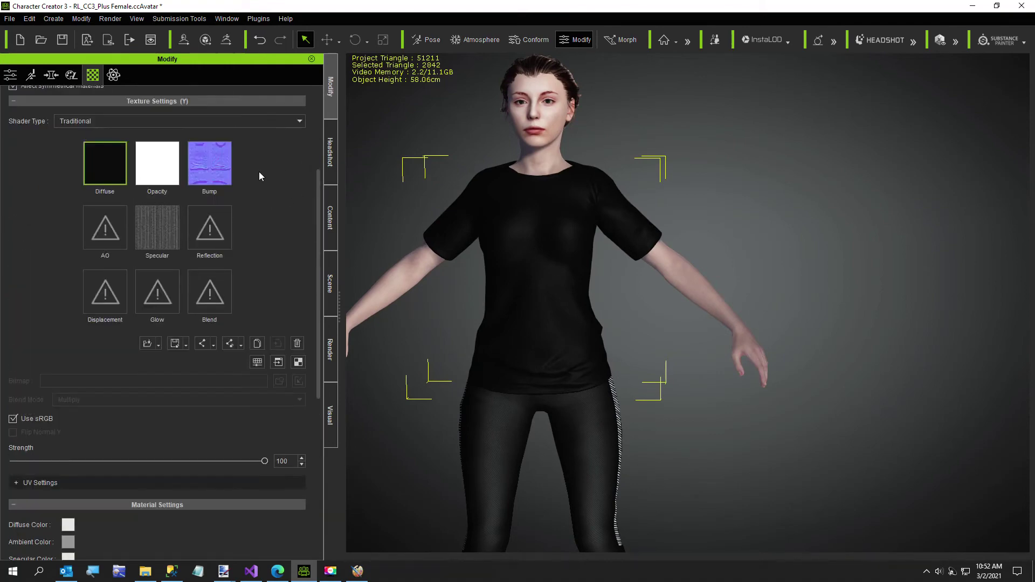
left_click(298, 362)
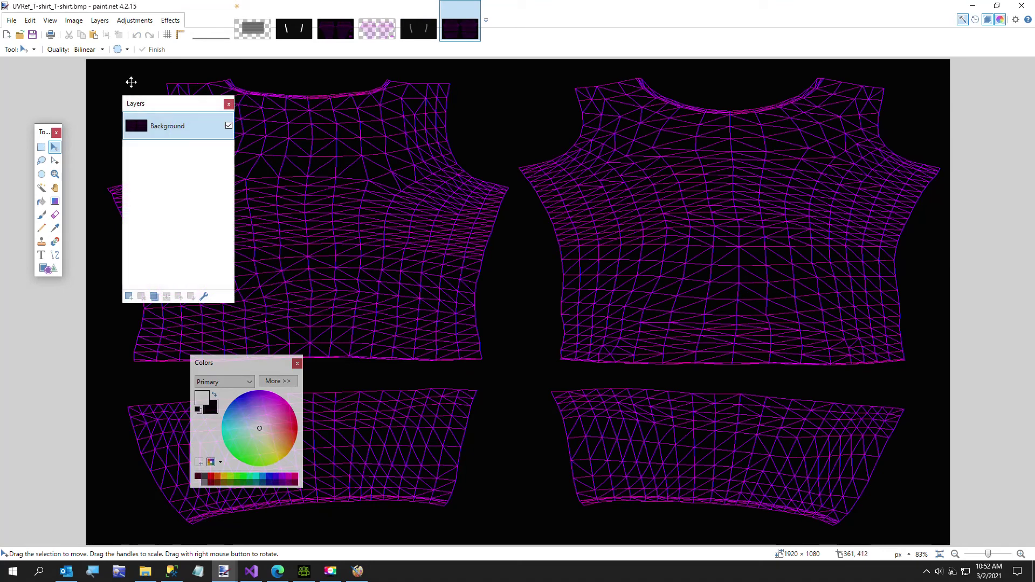
left_click(11, 19)
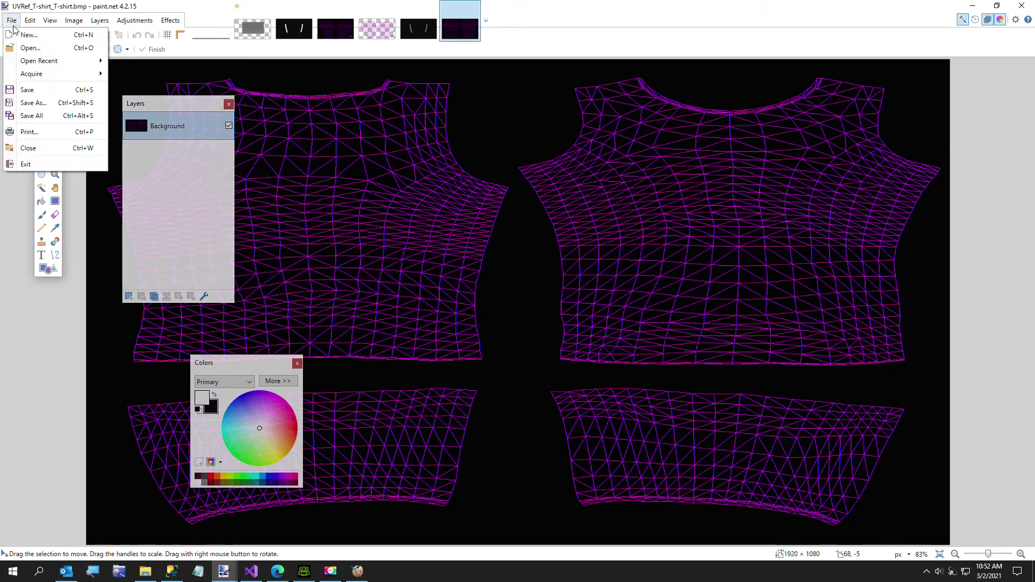
left_click(40, 107)
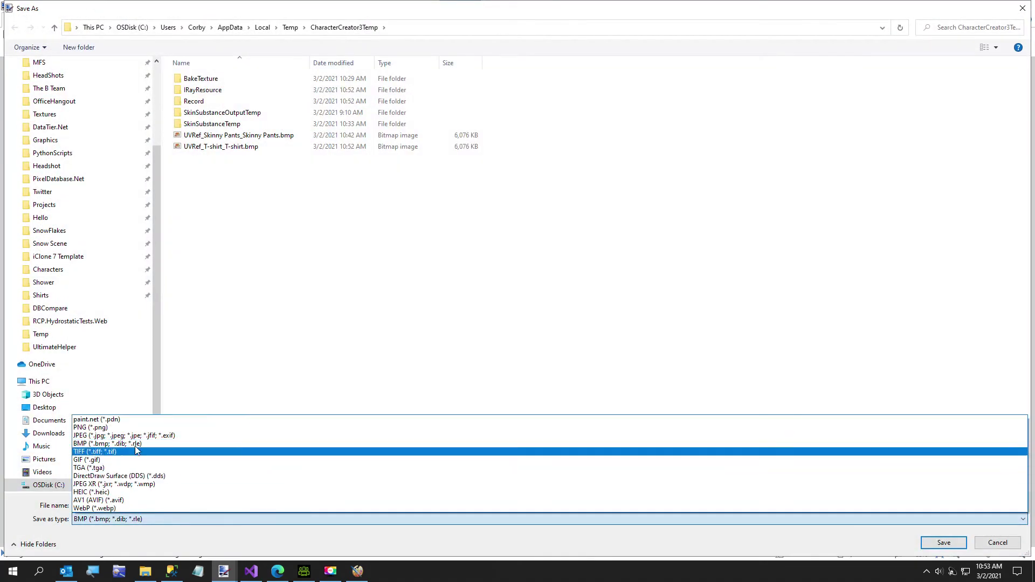
left_click(132, 426)
left_click(246, 505)
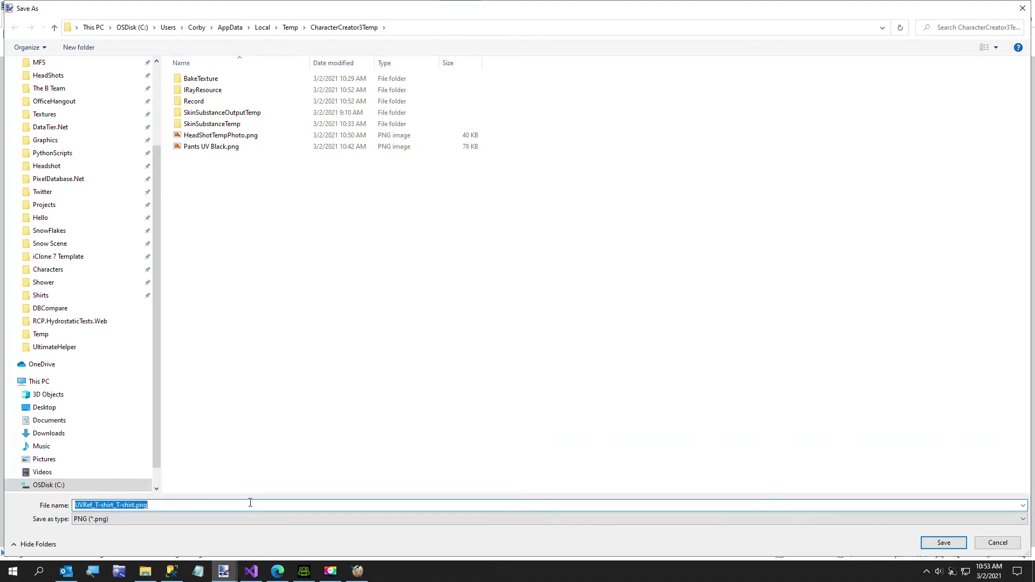
type("Shirt UV Black")
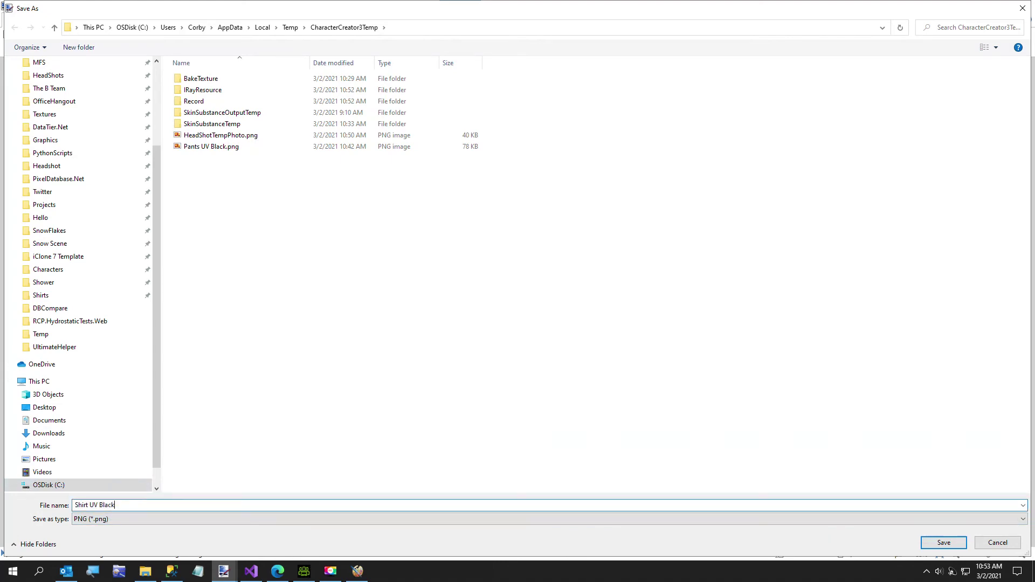
key("Return")
key("Return")
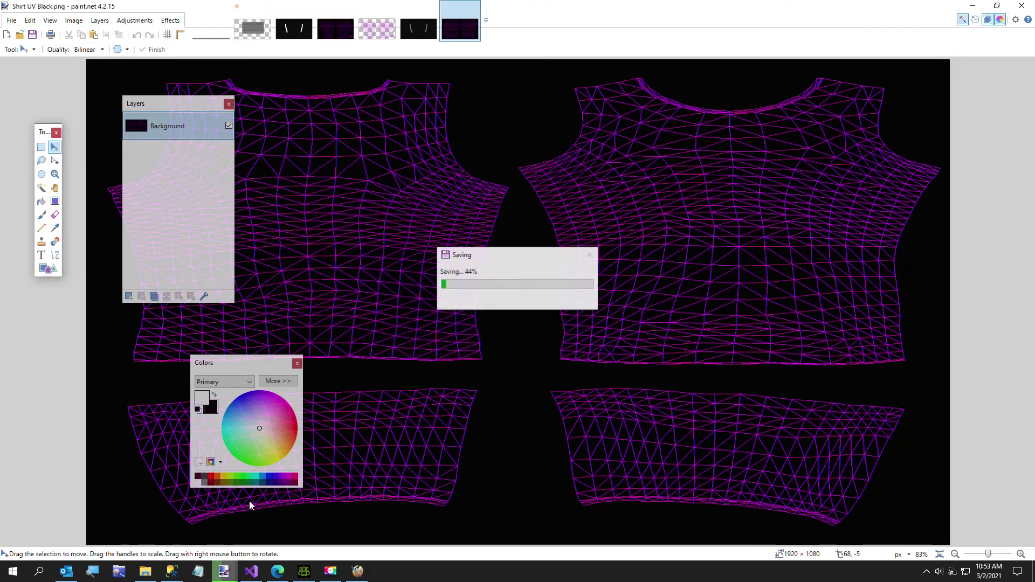
Switch to PixelDatabase.Net in the browser, close the current pants image and bring up the file selection for a new upload
left_click(285, 571)
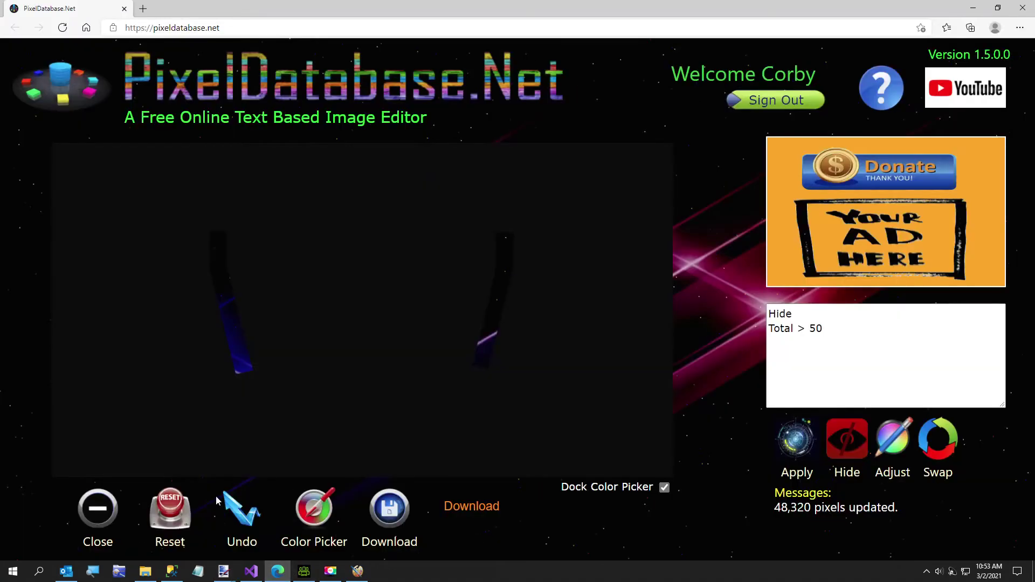
left_click(98, 506)
left_click(473, 306)
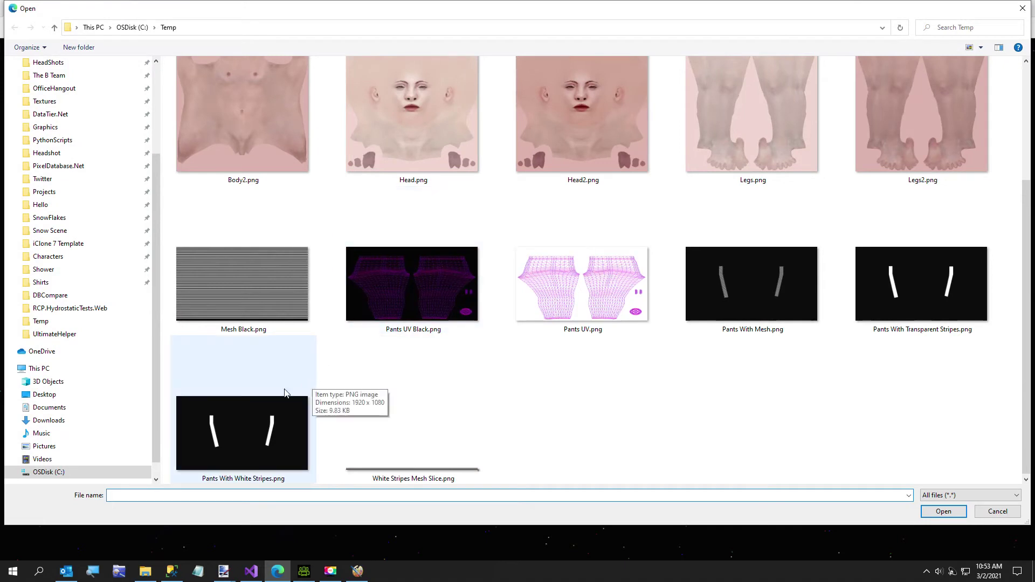
Save a copy of Shirt UV Black.png to the Temp folder from paint.net, and load it into PixelDatabase.Net in the browser
mouse_move(224, 571)
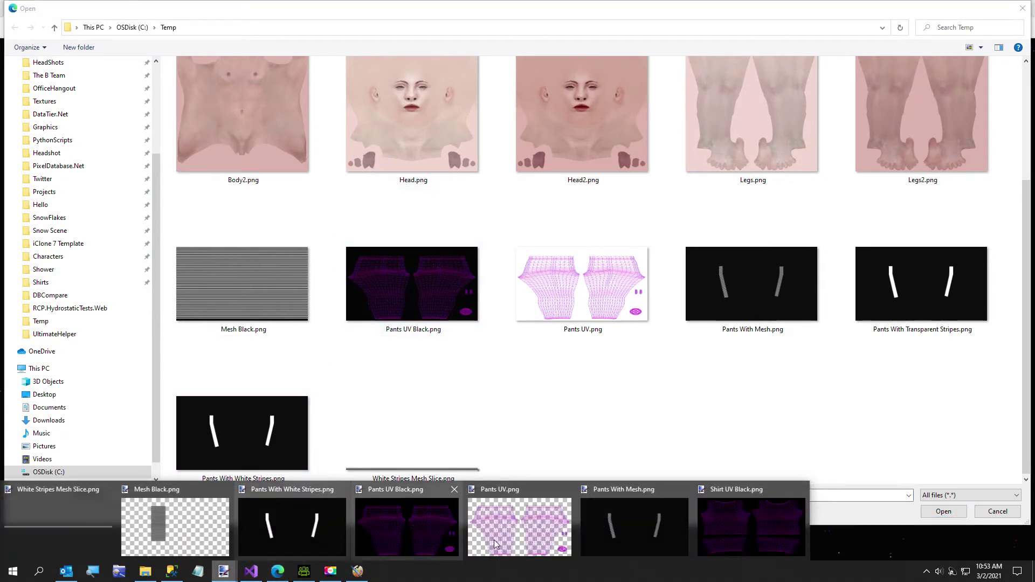
left_click(763, 544)
left_click(11, 20)
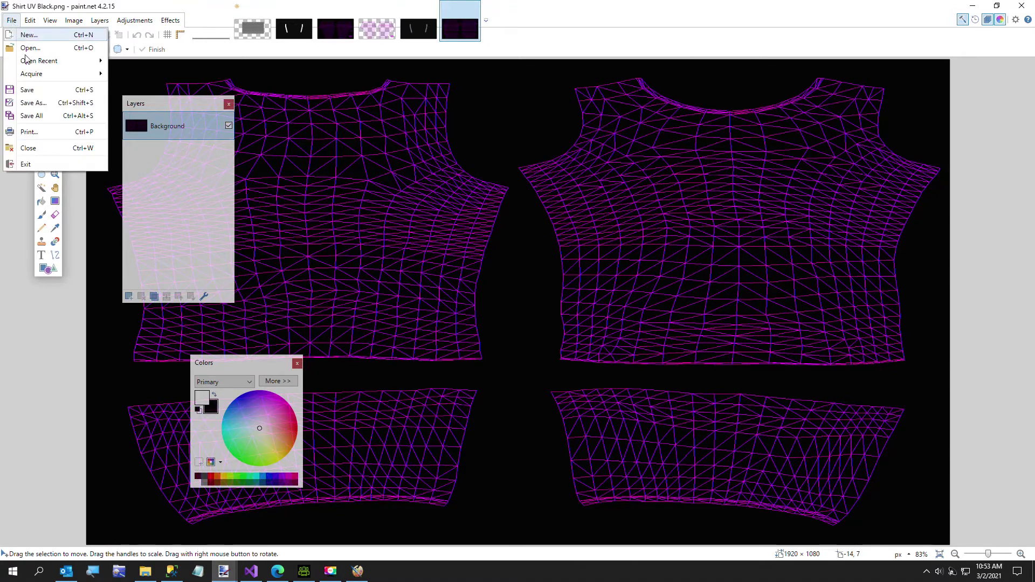
left_click(32, 112)
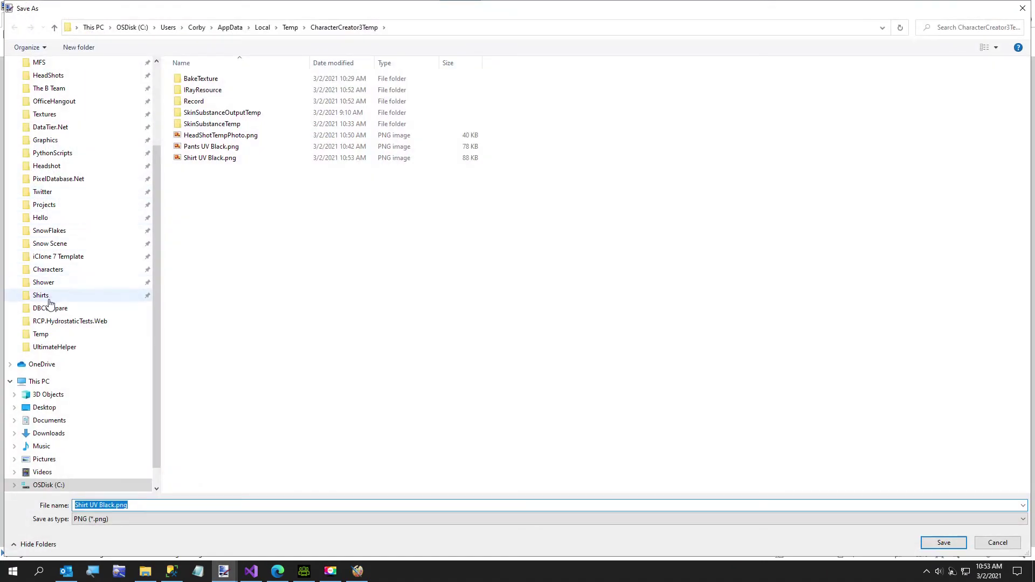
left_click(41, 334)
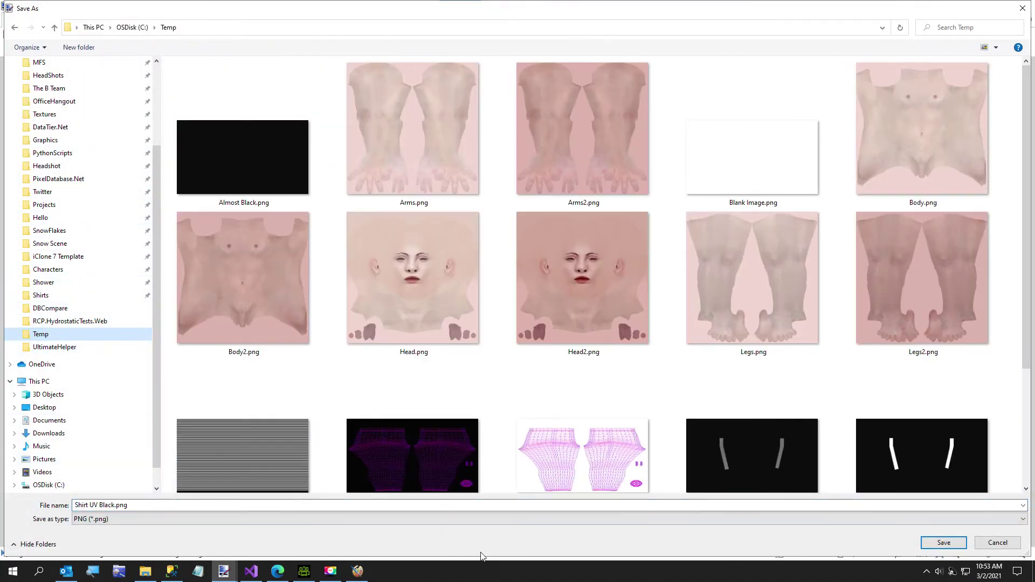
left_click(943, 542)
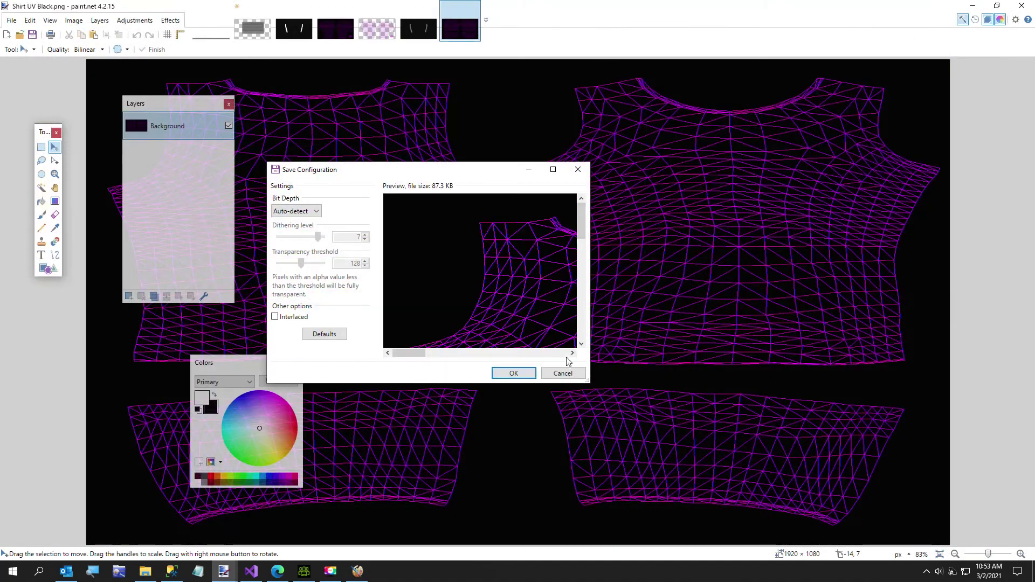
left_click(525, 372)
left_click(277, 571)
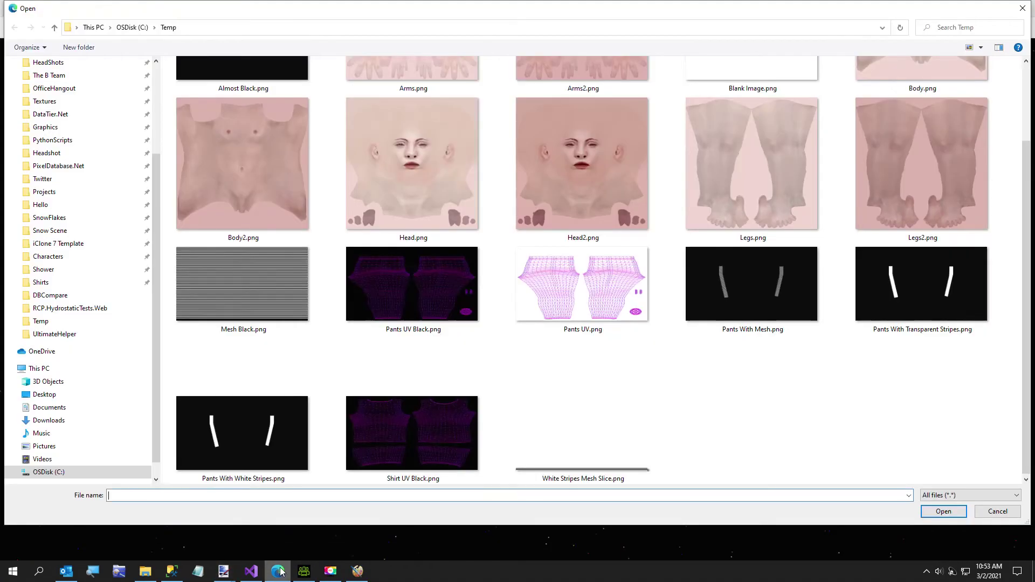
double_click(417, 441)
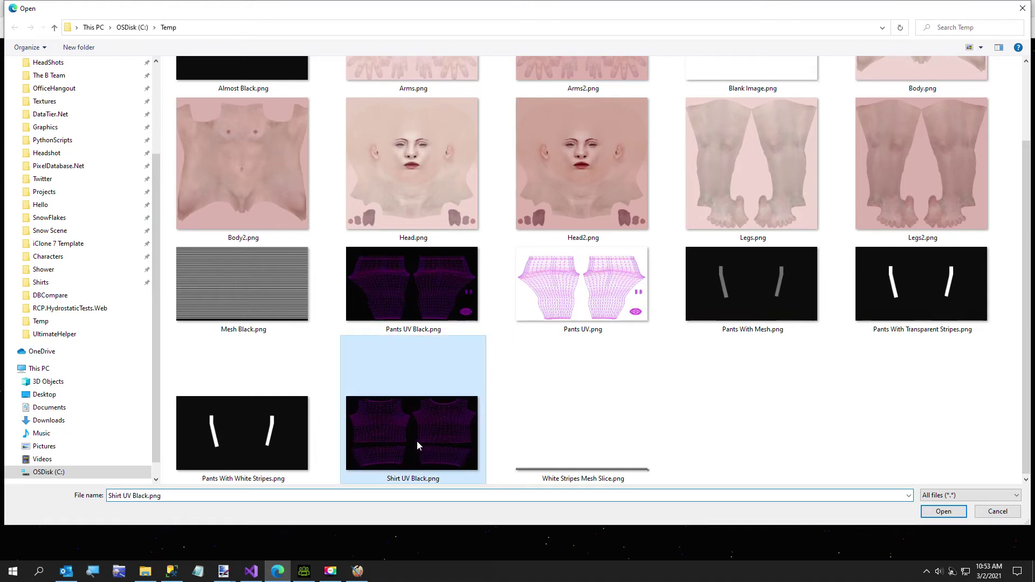
Try hiding all pixels with Total > 20 in the shirt UV image, and undo the change
left_click_drag(797, 328, 847, 331)
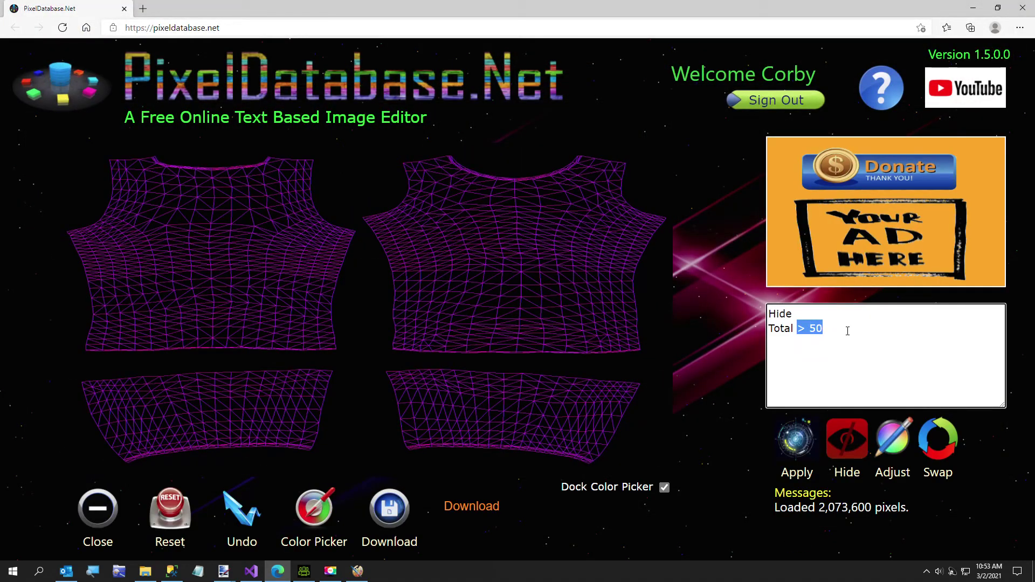
left_click(848, 331)
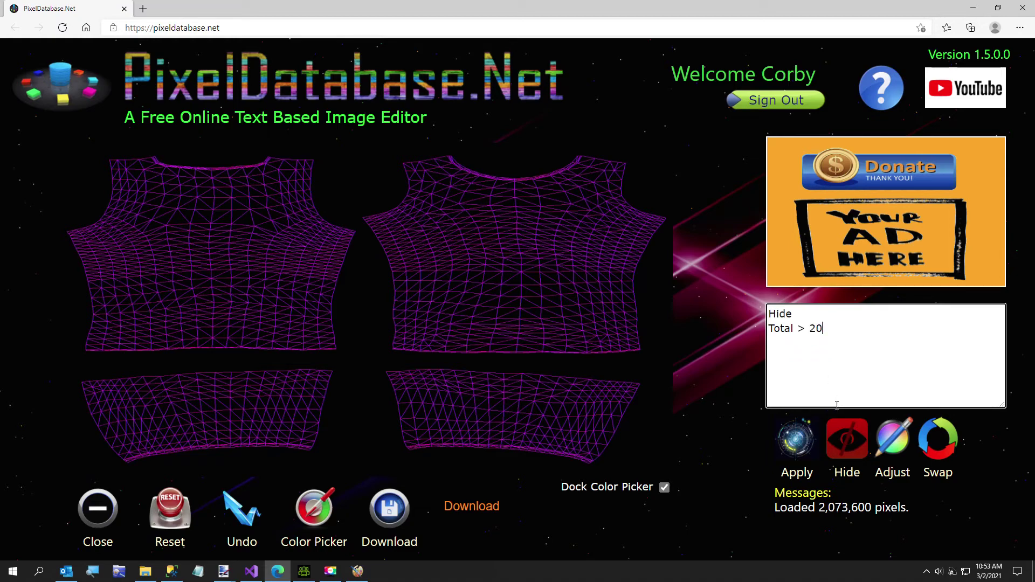
left_click(800, 442)
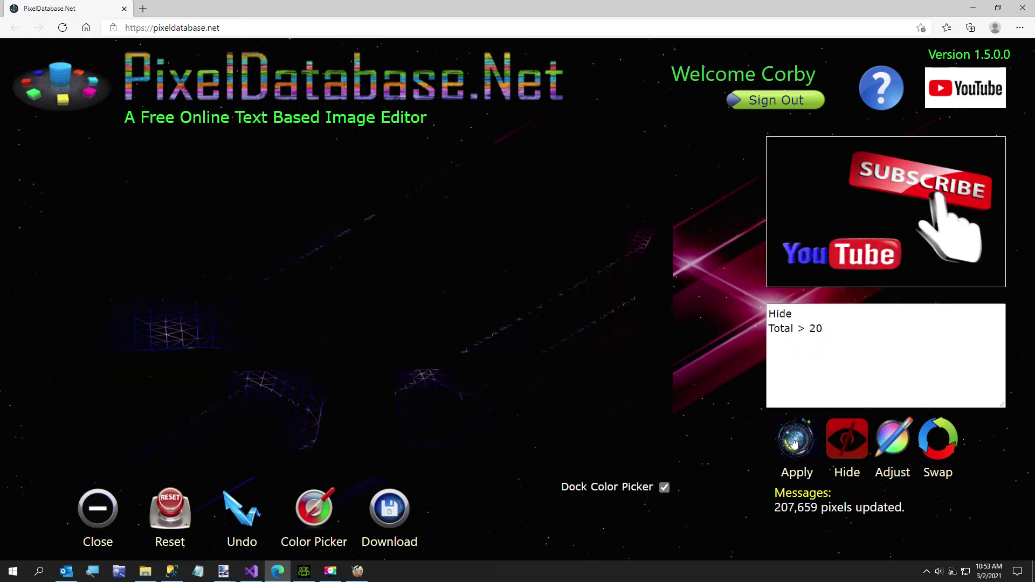
left_click(245, 515)
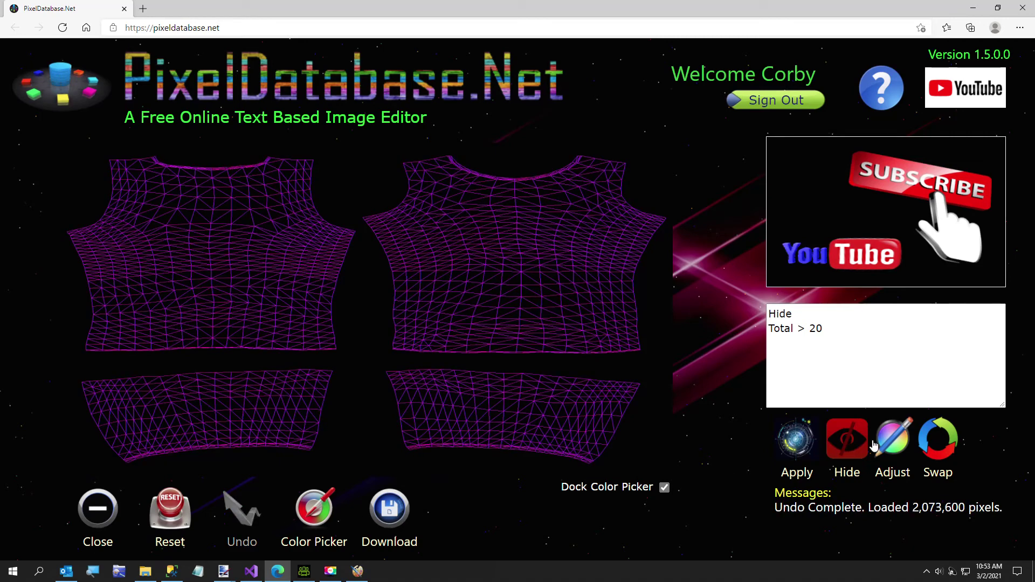
Hide the shirt UV image's black background by applying the query Hide Total < 20
double_click(800, 328)
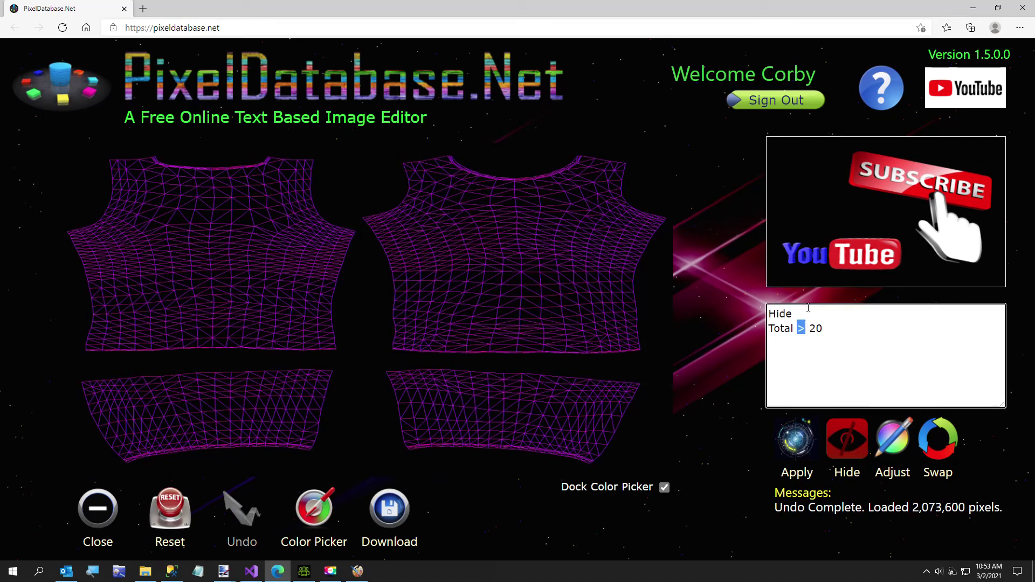
type("<")
left_click(797, 460)
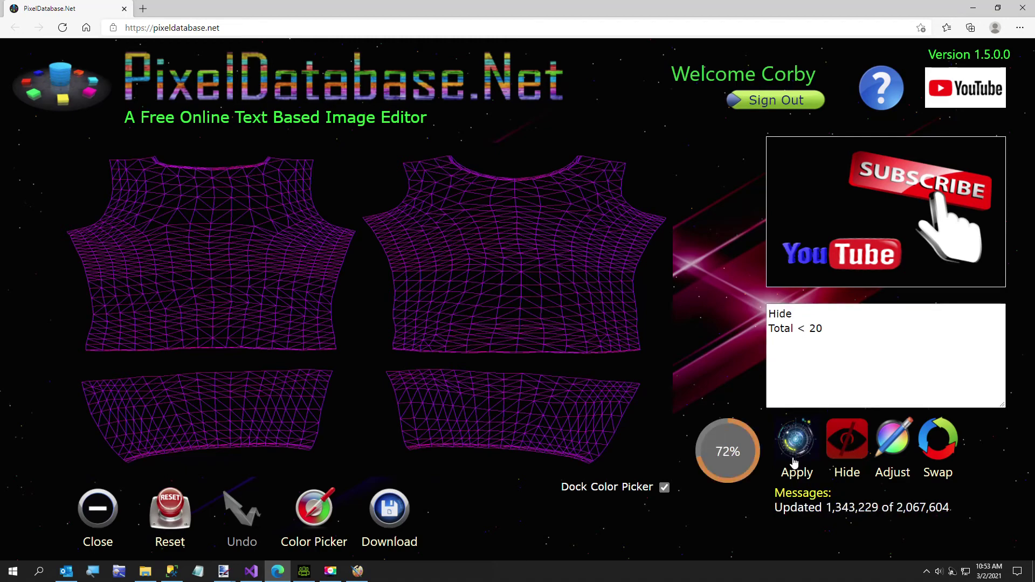
Download the edited shirt UV image and save it in the Temp folder as Shirt UV Transparent
left_click(370, 511)
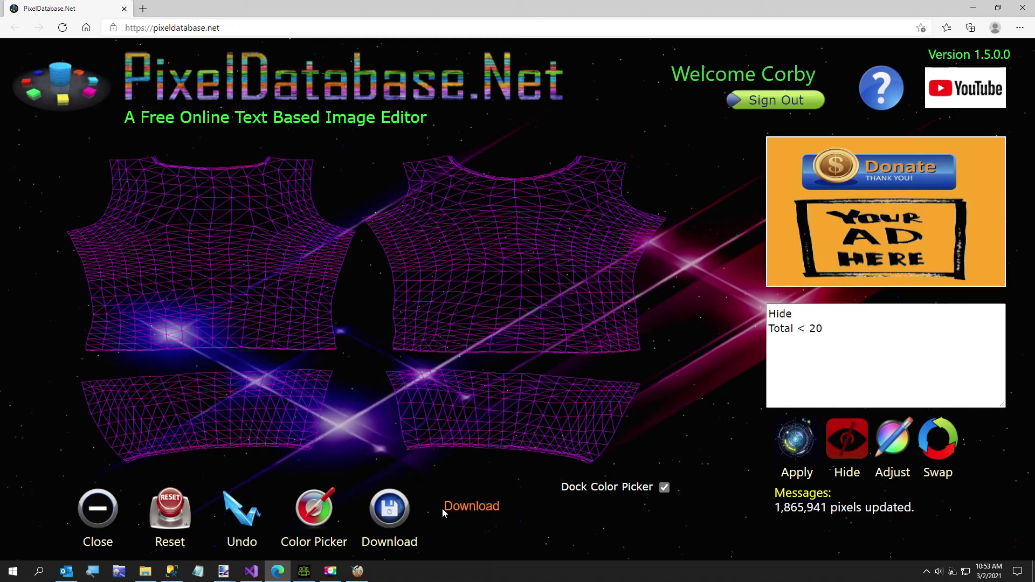
left_click(461, 509)
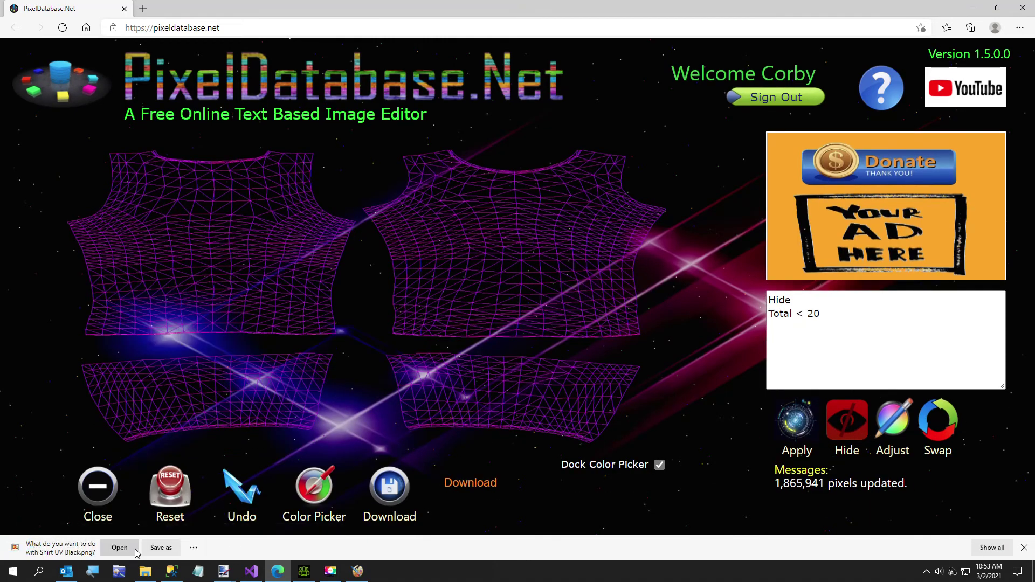
left_click(161, 547)
left_click(155, 474)
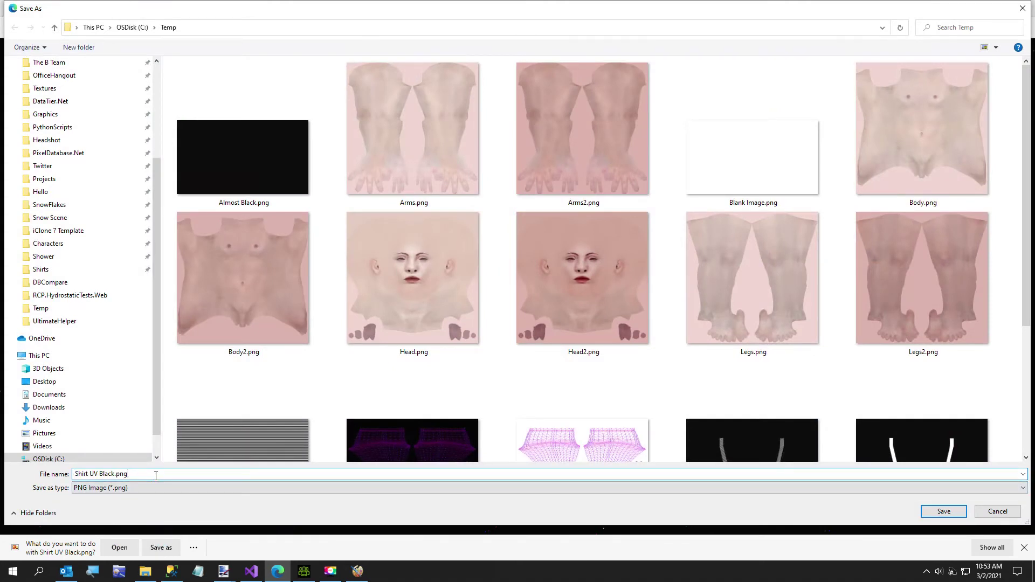
key("BackSpace")
key("BackSpace")
key("BackSpace")
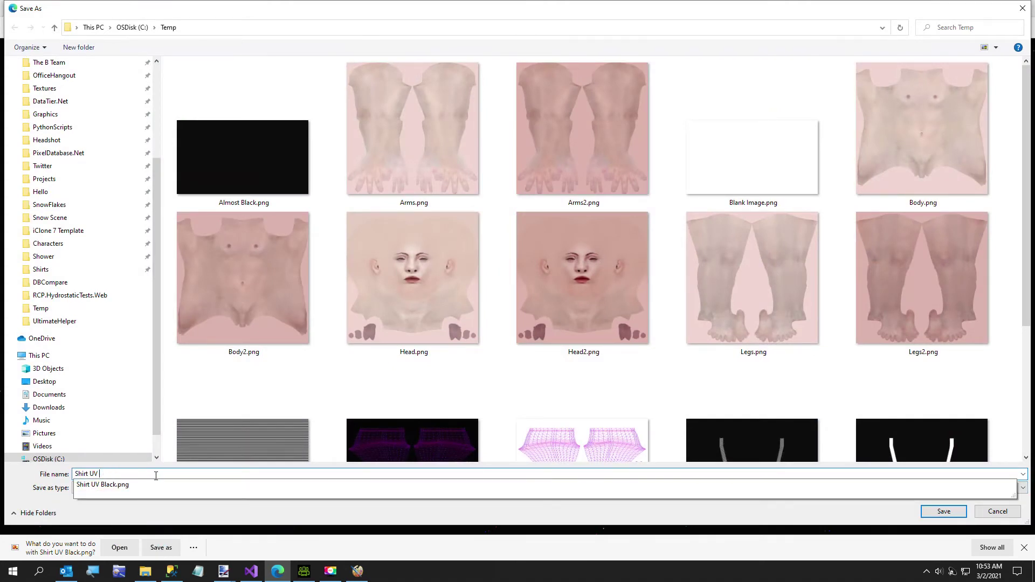
type("Transparent")
key("Return")
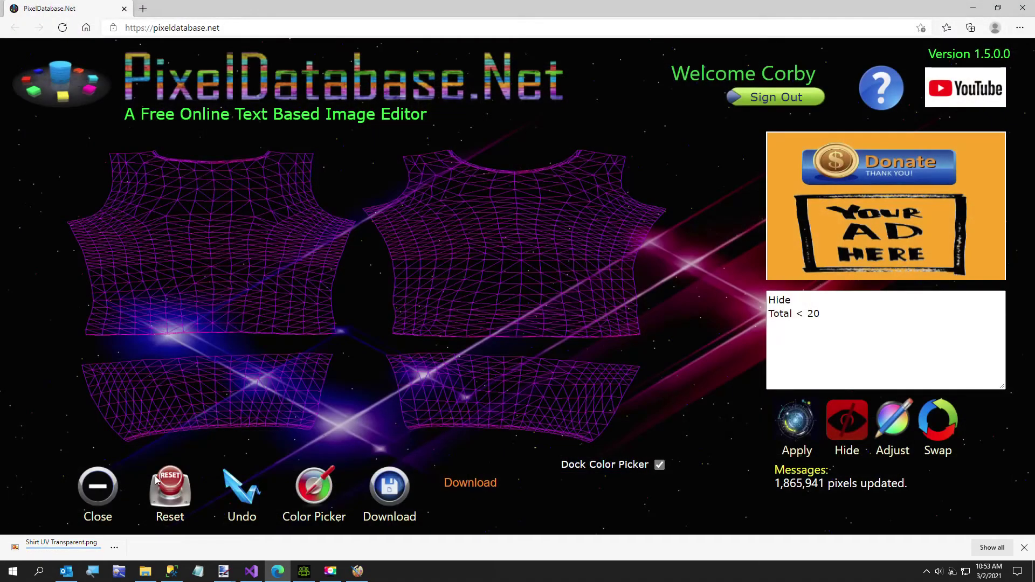
Open Shirt UV Transparent.png in paint.net, and open Almost Black.png alongside it
left_click(49, 552)
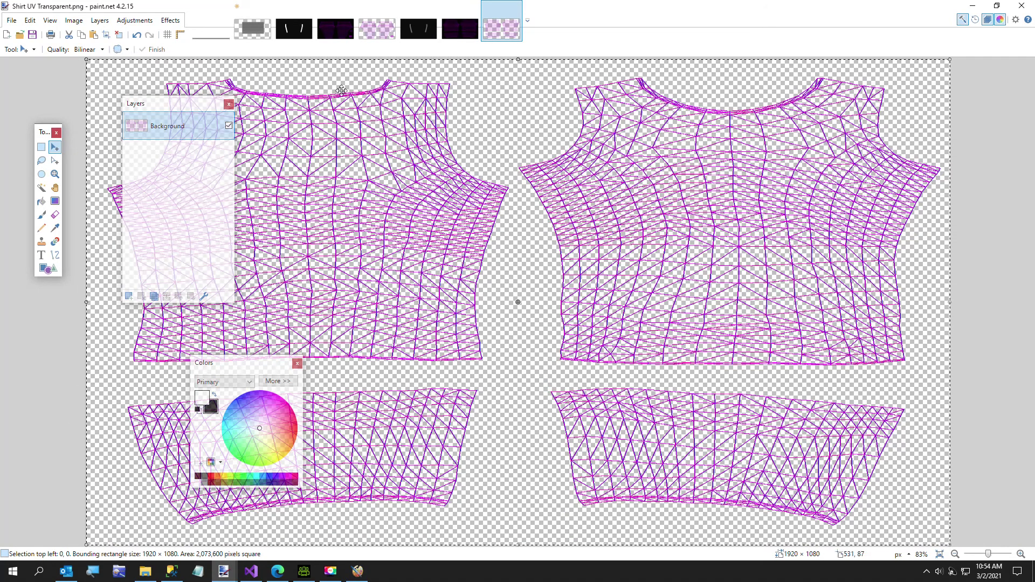
left_click(11, 20)
left_click(23, 49)
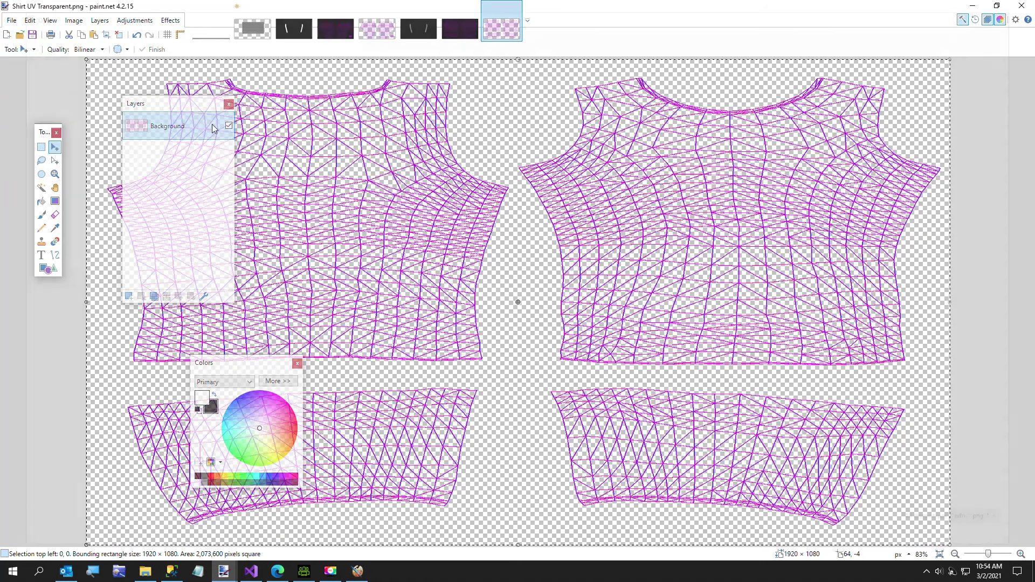
double_click(236, 155)
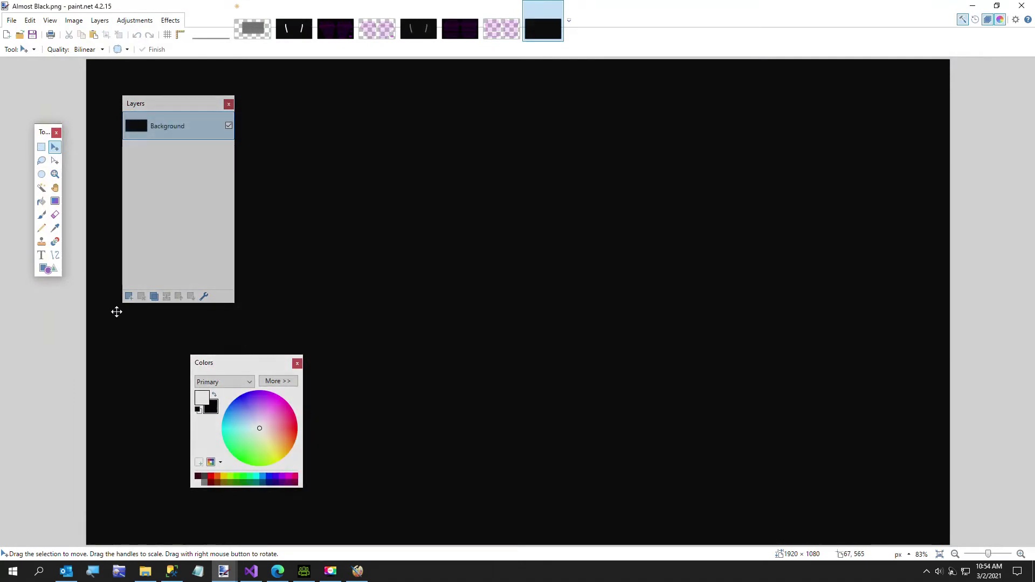
Paste the transparent shirt UV wireframe onto a new layer over the almost black background, and add an empty layer above it
key("ctrl+shift+v")
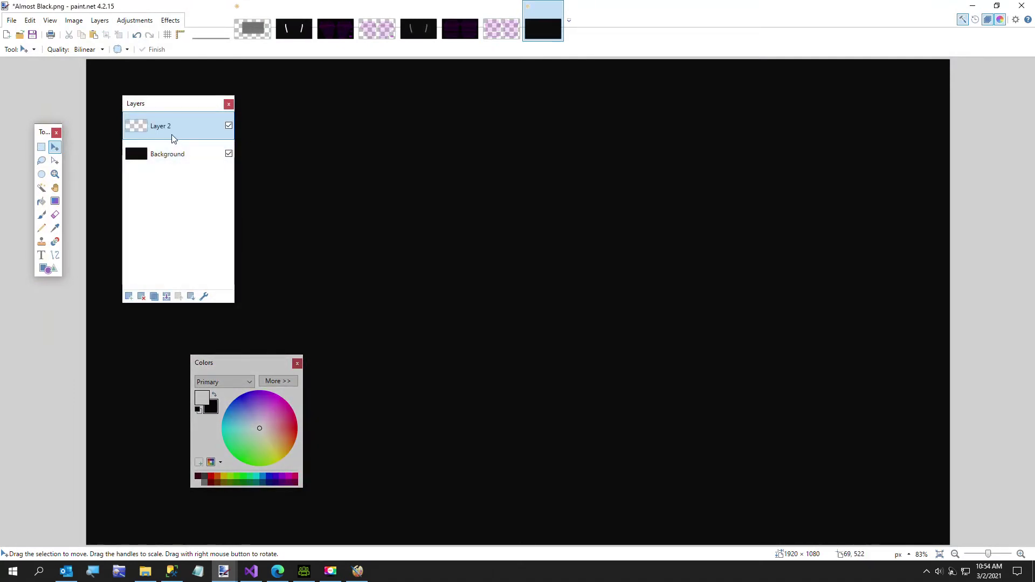
left_click(129, 296)
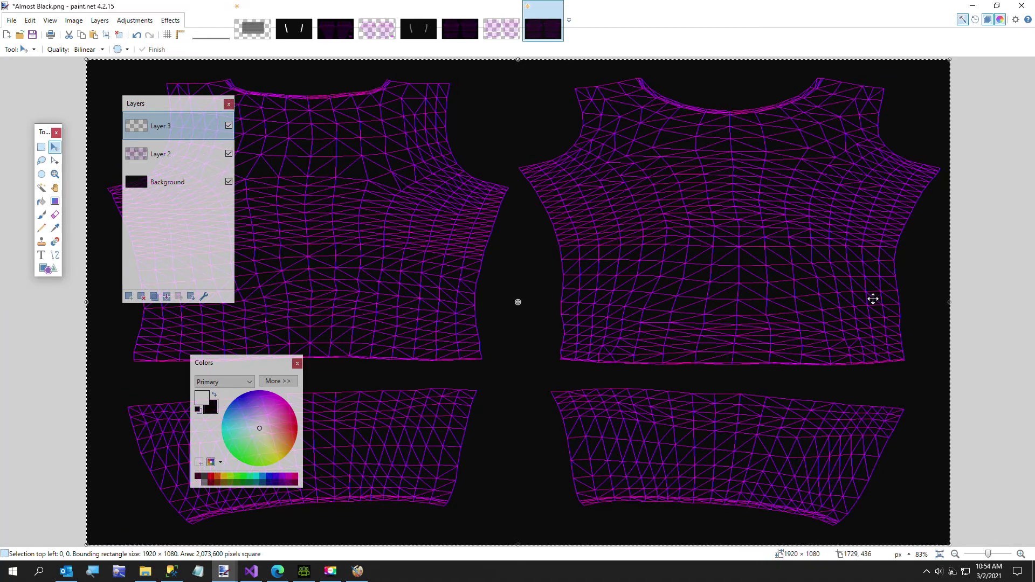
Try drawing a filled rectangle on the left side of the right-hand torso piece, and undo it
left_click(45, 270)
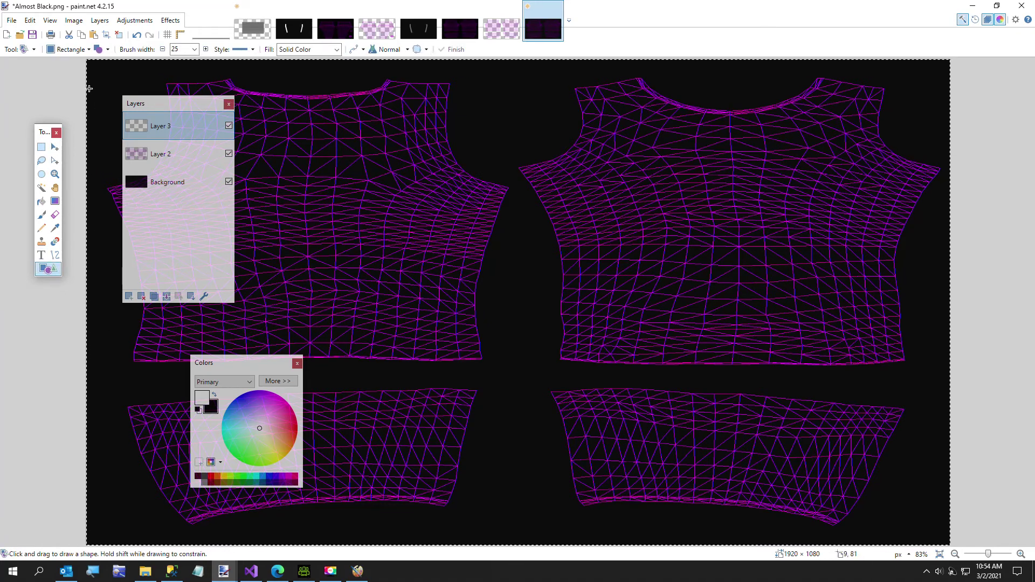
left_click(84, 51)
left_click(107, 50)
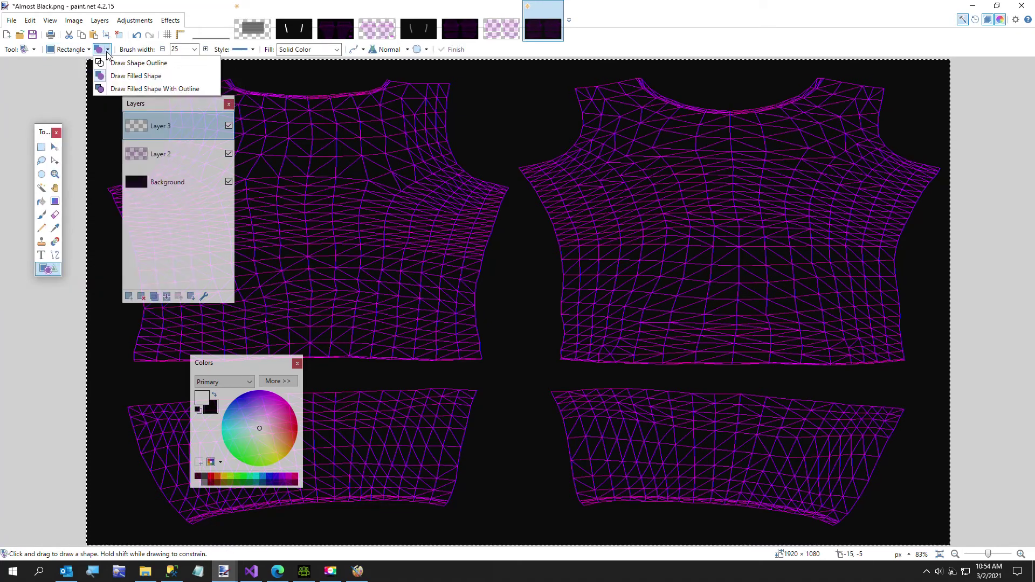
left_click(116, 81)
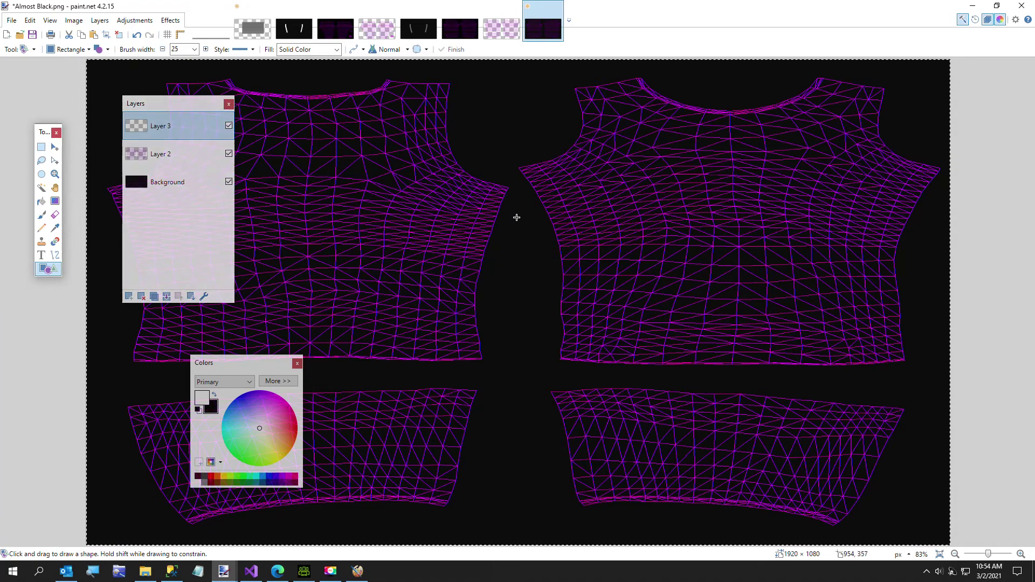
mouse_move(530, 175)
left_mouse_down()
mouse_move(586, 258)
mouse_move(552, 268)
mouse_move(561, 284)
mouse_move(614, 280)
mouse_move(605, 271)
left_mouse_up()
key("Return")
key("ctrl+z")
key("ctrl+z")
Draw a curved white stripe about 277 pixels long with brush width 25 along the left edge of the right-hand torso piece
left_click(54, 255)
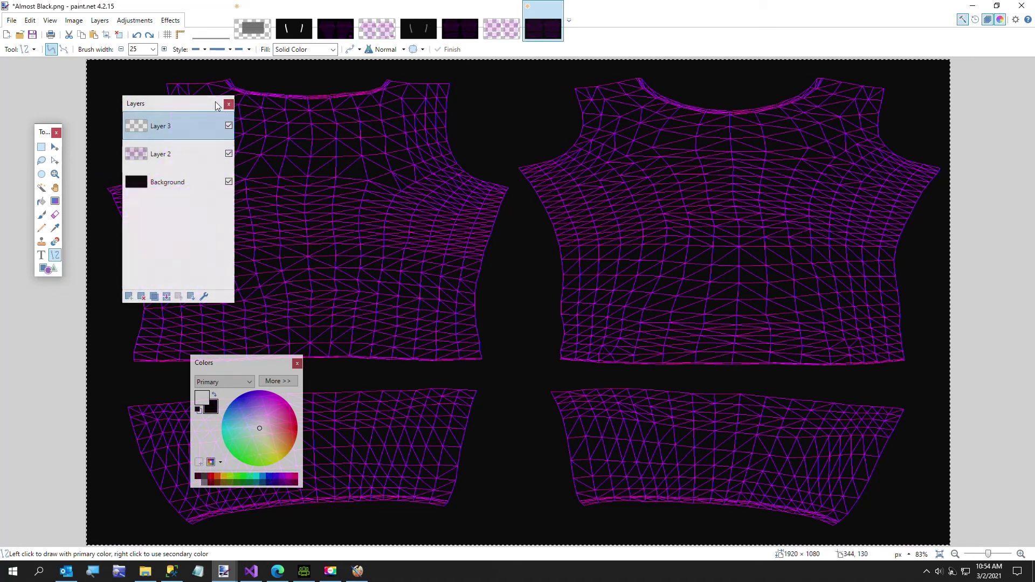
mouse_move(545, 171)
left_mouse_down()
mouse_move(584, 212)
mouse_move(596, 254)
mouse_move(579, 242)
mouse_move(591, 264)
mouse_move(586, 297)
left_mouse_up()
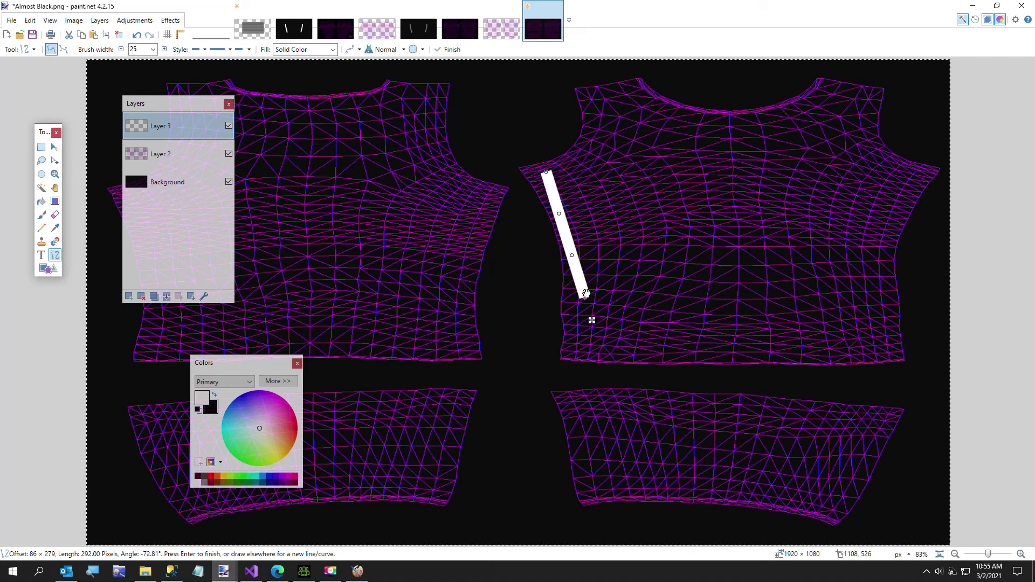
left_click_drag(572, 254, 581, 250)
left_click_drag(557, 219, 566, 211)
mouse_move(546, 173)
left_mouse_down()
mouse_move(532, 169)
mouse_move(553, 190)
left_mouse_up()
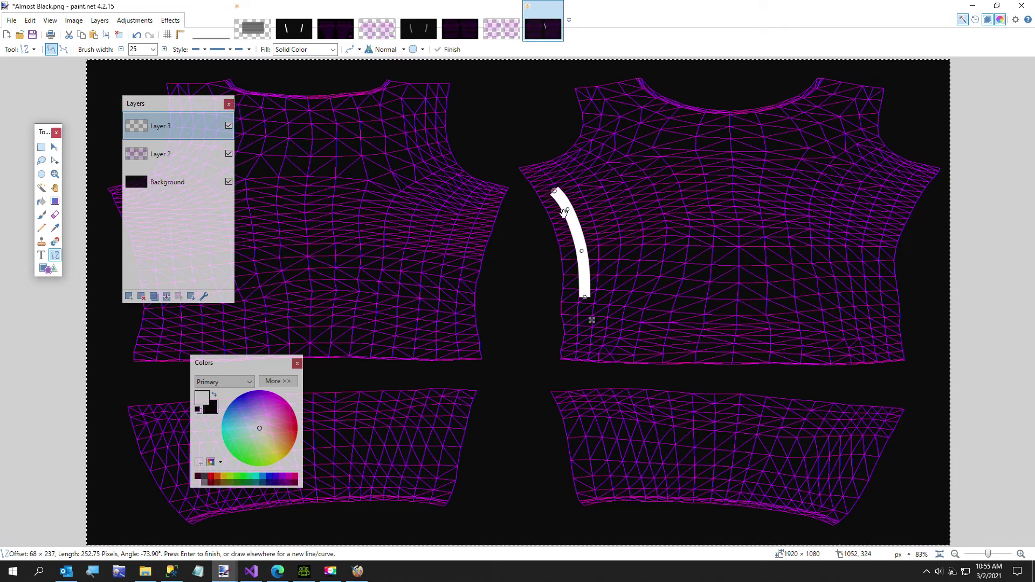
left_click_drag(582, 253, 577, 263)
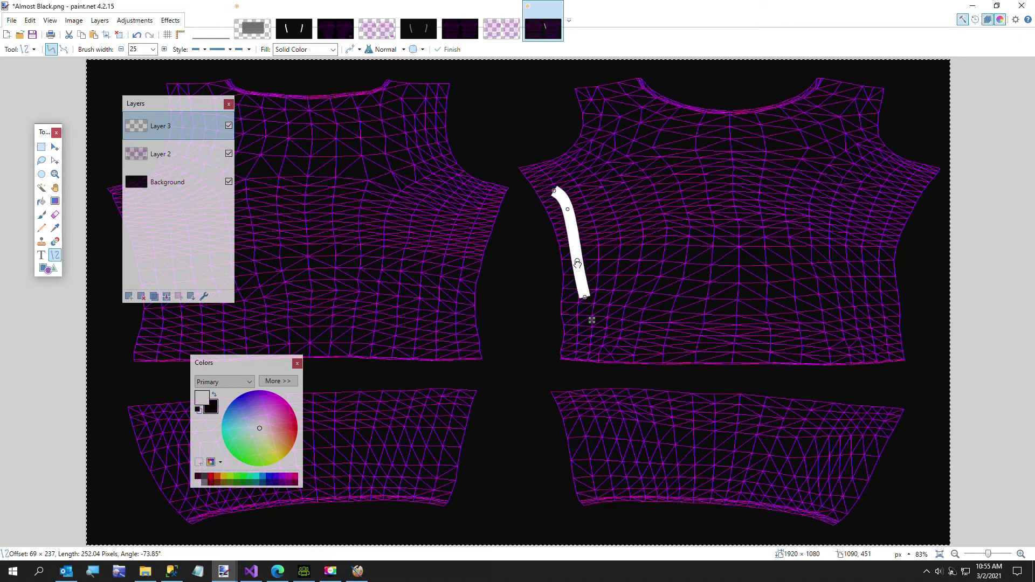
left_click_drag(567, 209, 567, 221)
left_click_drag(585, 297, 579, 311)
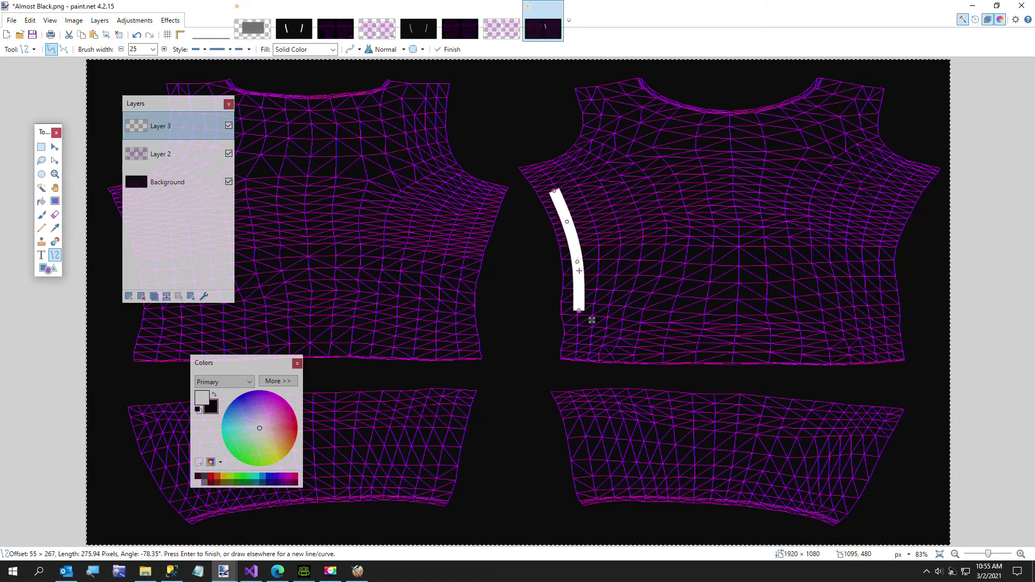
left_click_drag(578, 262, 581, 263)
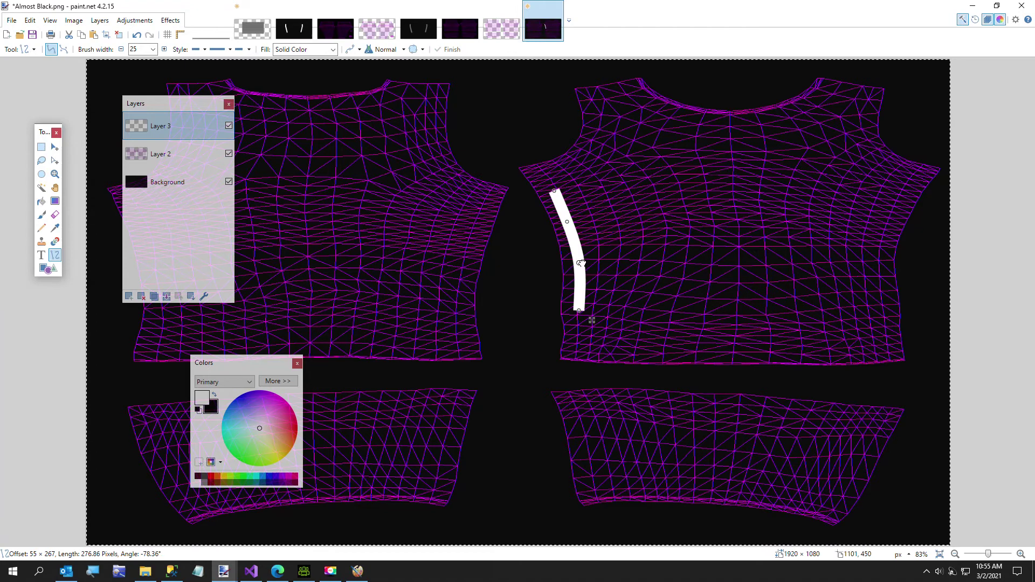
key("Return")
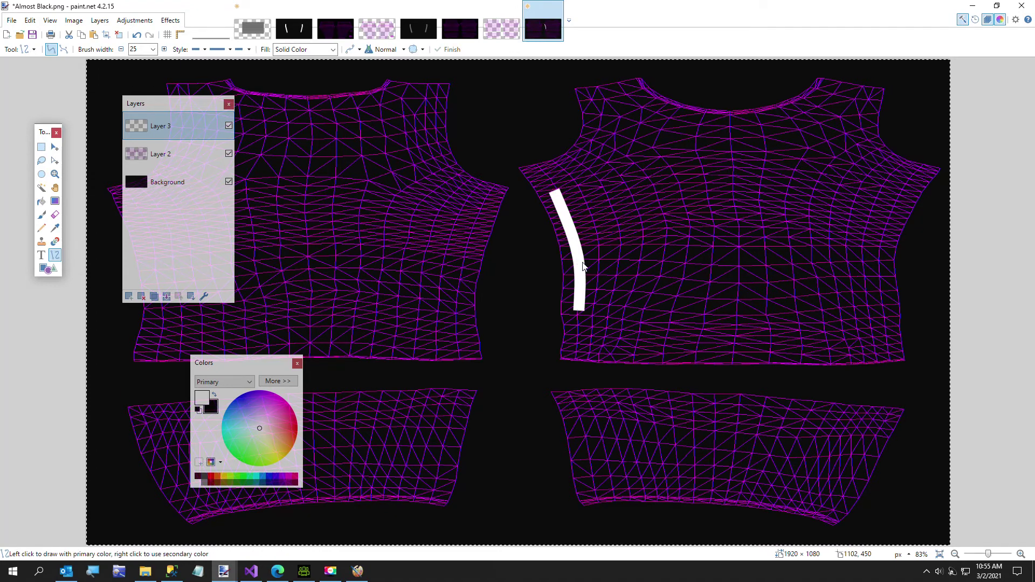
Trim the curved stripe's upper end straight by deleting a selection of about 98 × 48 pixels over its tip
key("s")
left_click_drag(540, 170, 582, 192)
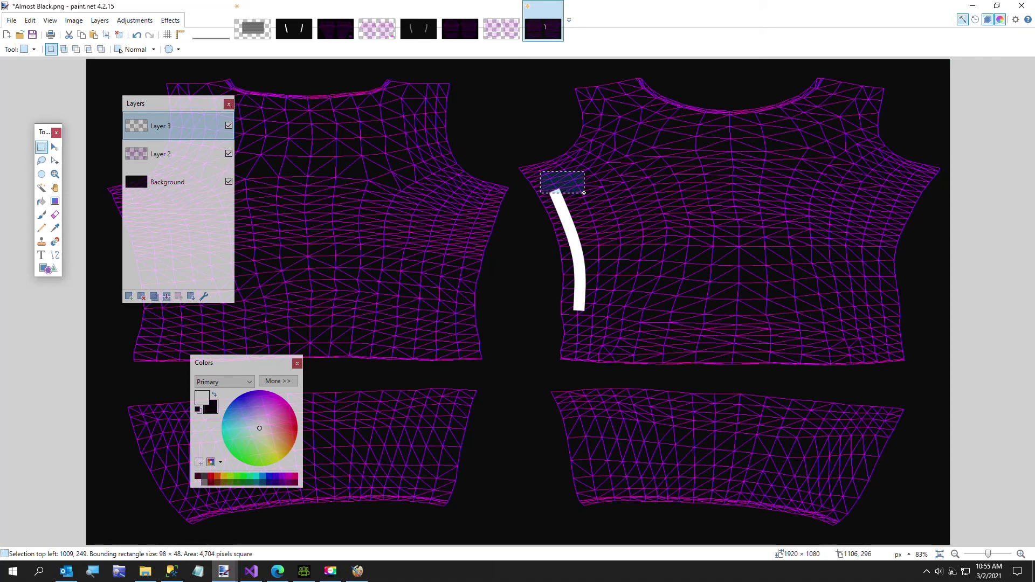
left_click(567, 187)
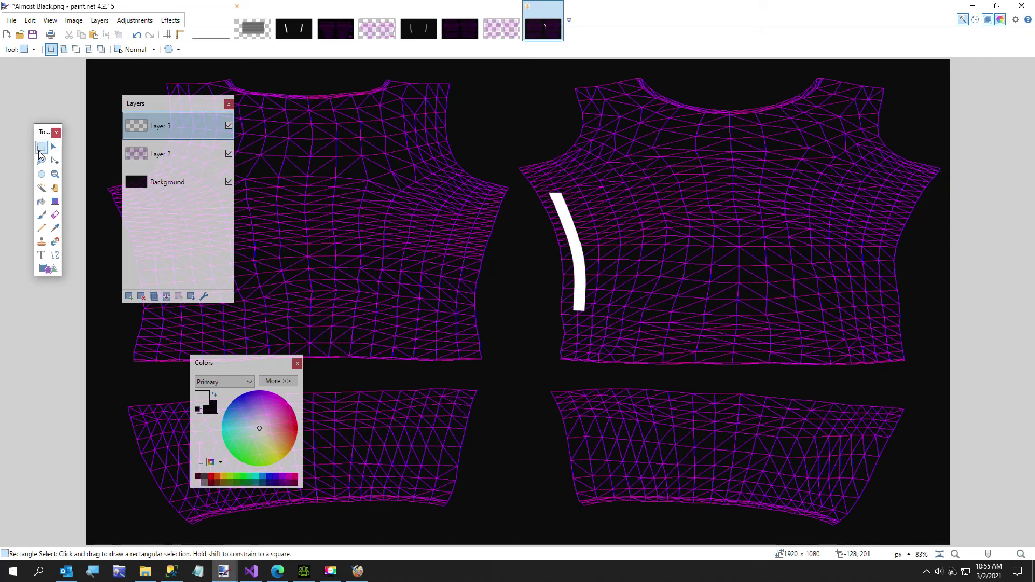
Duplicate the curved stripe, mirror it horizontally, and place the copy along the right edge of the same torso piece
left_click_drag(540, 185, 606, 322)
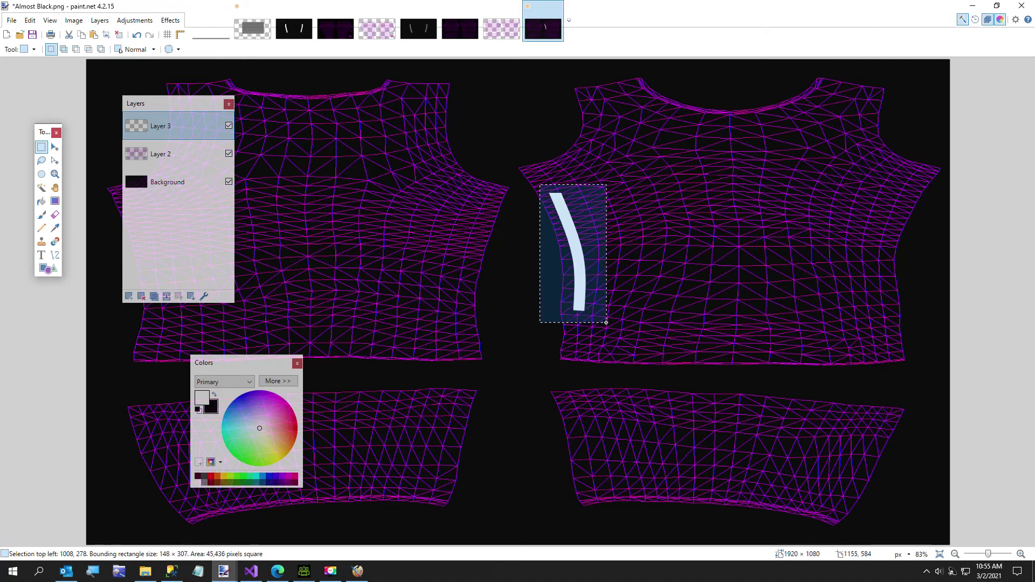
key("m")
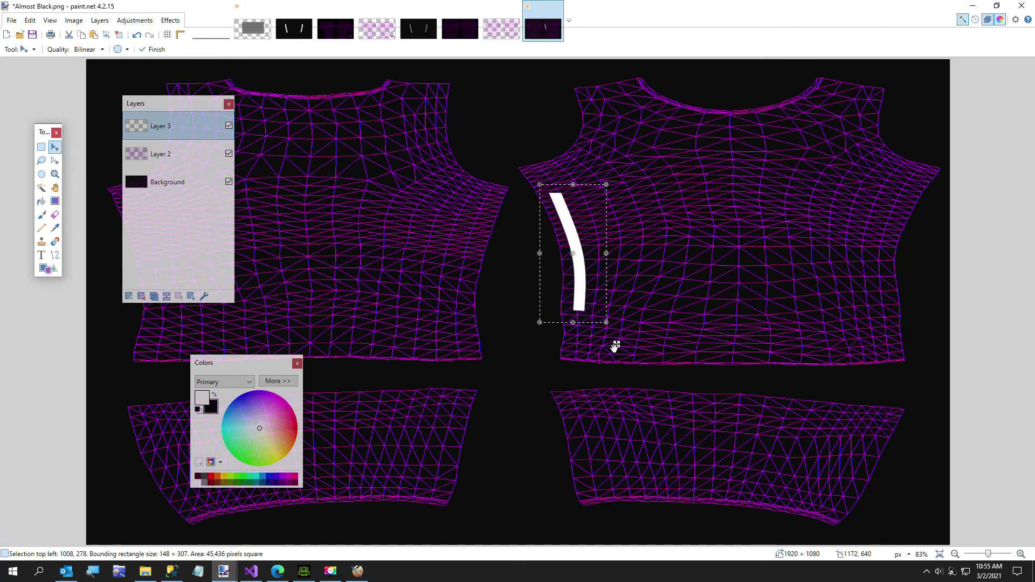
left_click_drag(615, 347, 771, 347, "ctrl")
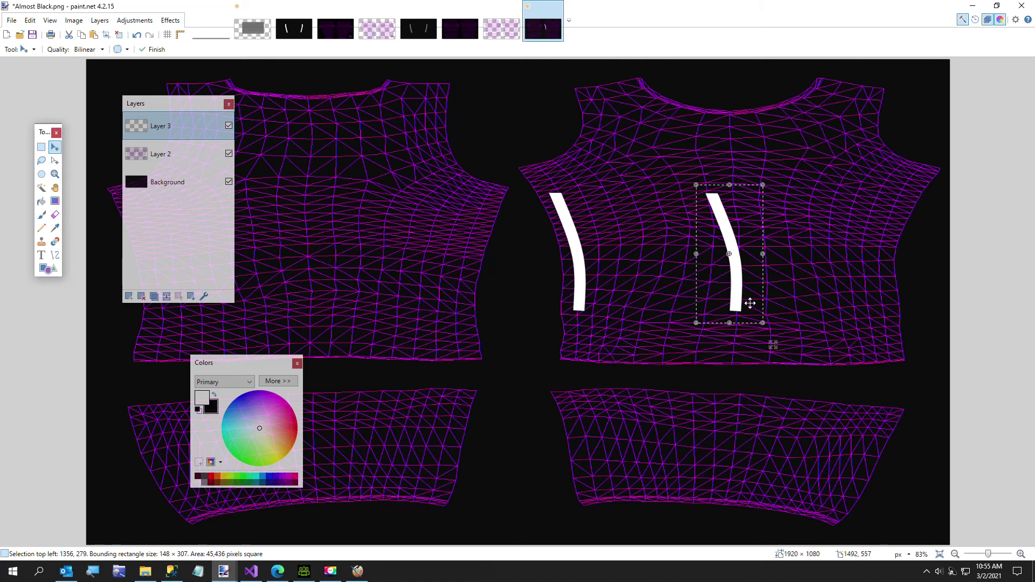
left_click_drag(696, 253, 821, 264)
left_click_drag(808, 330, 900, 317)
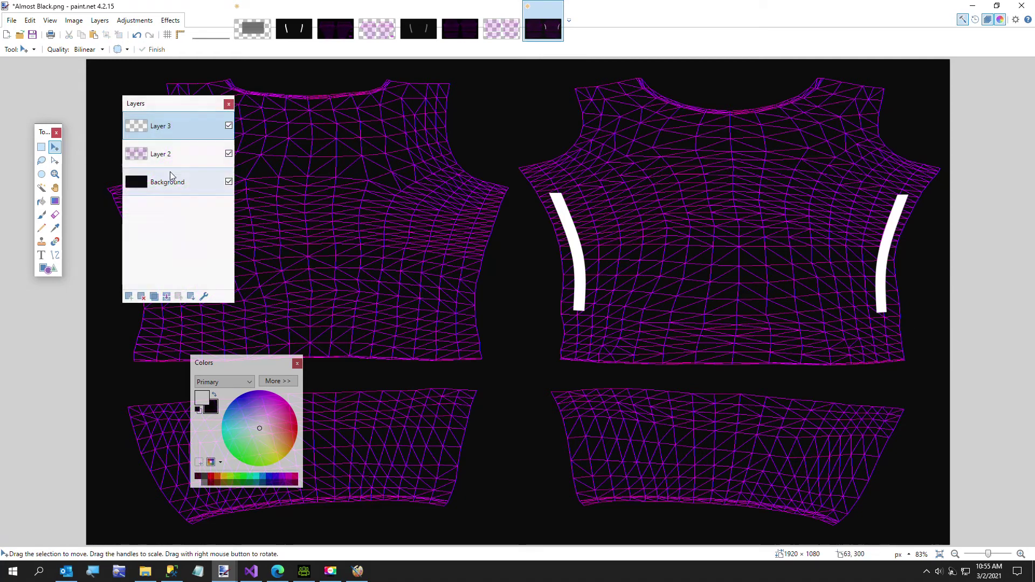
left_click(229, 155)
left_click(229, 154)
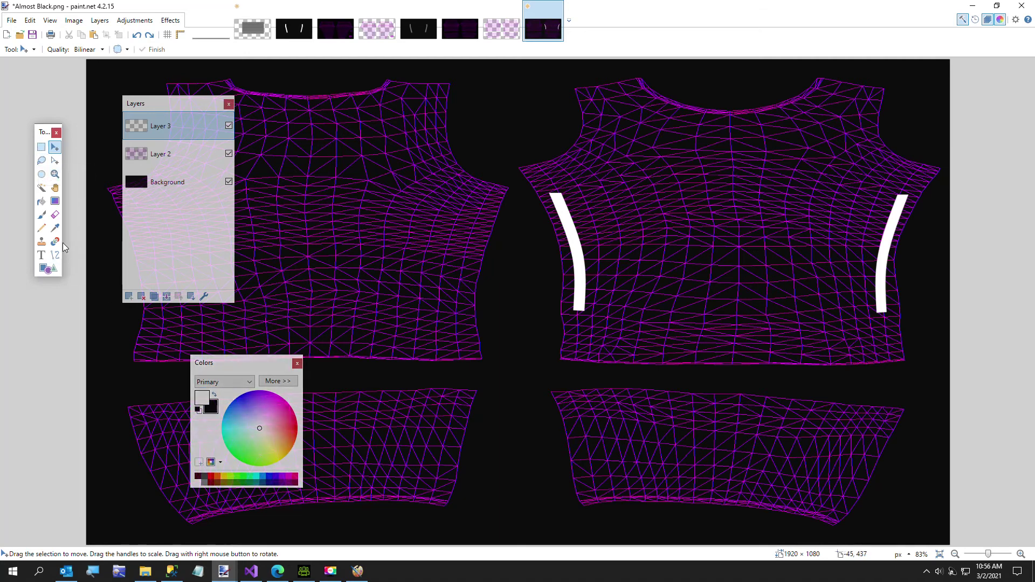
Draw a straight white stripe about 473 pixels long with brush width 25 across the lower-right UV piece
left_click(54, 254)
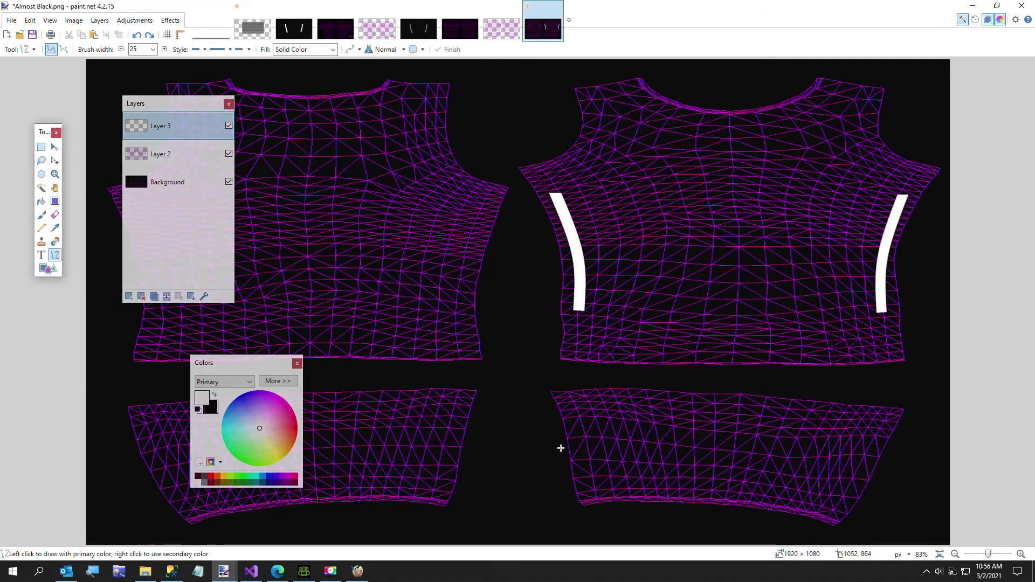
left_click_drag(615, 438, 827, 456)
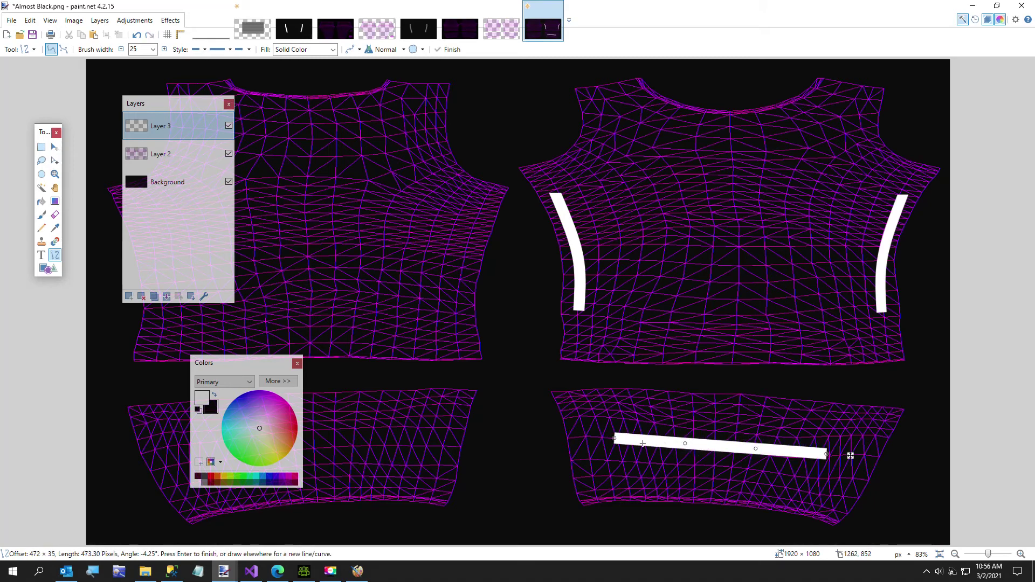
key("Return")
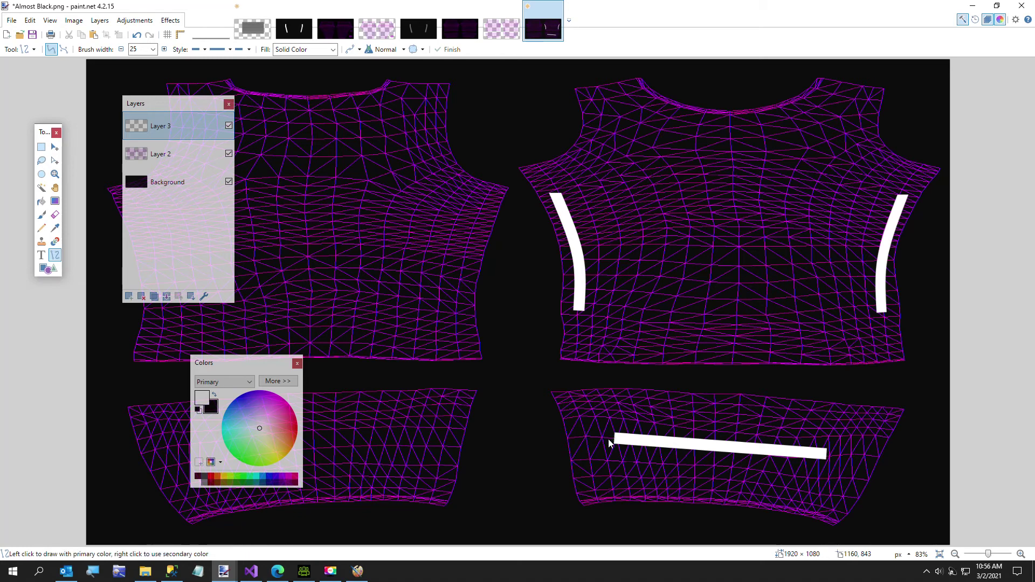
Save the striped shirt image to the Temp folder as a flattened PNG named Shirt Transparent Stripes
left_click(11, 20)
left_click(37, 103)
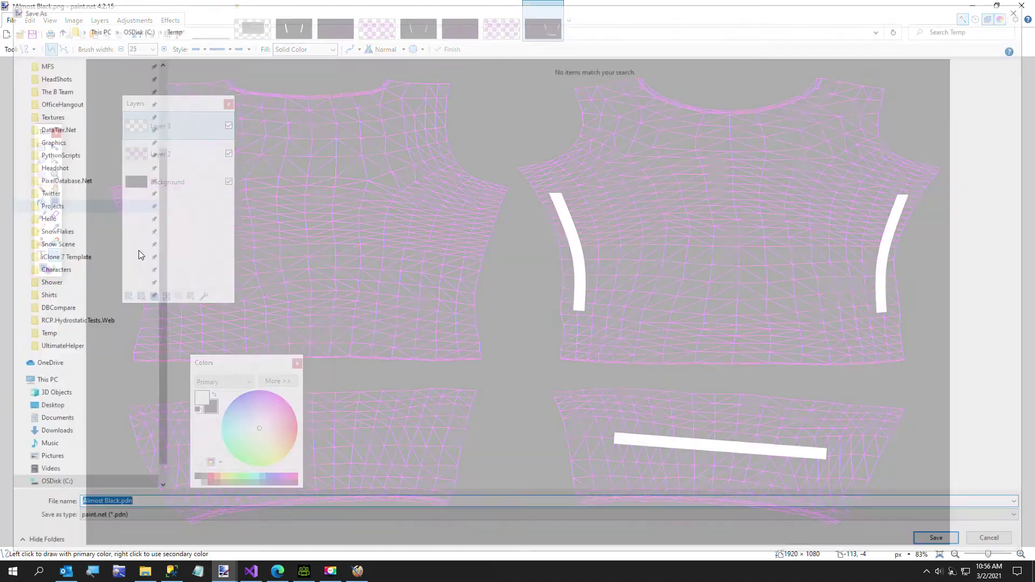
left_click(127, 519)
left_click(125, 430)
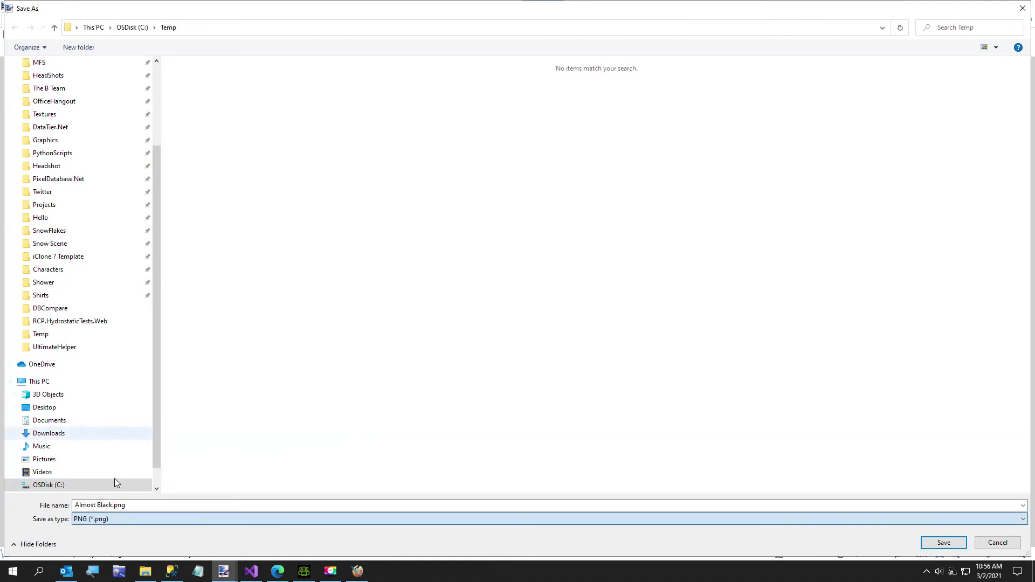
type("Sh")
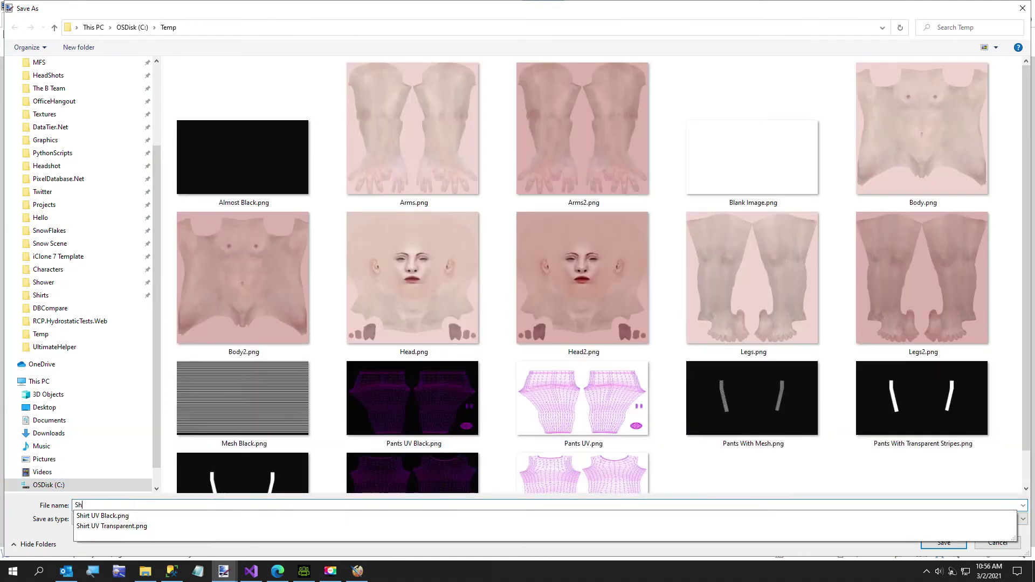
type("irt Transparent Stripes")
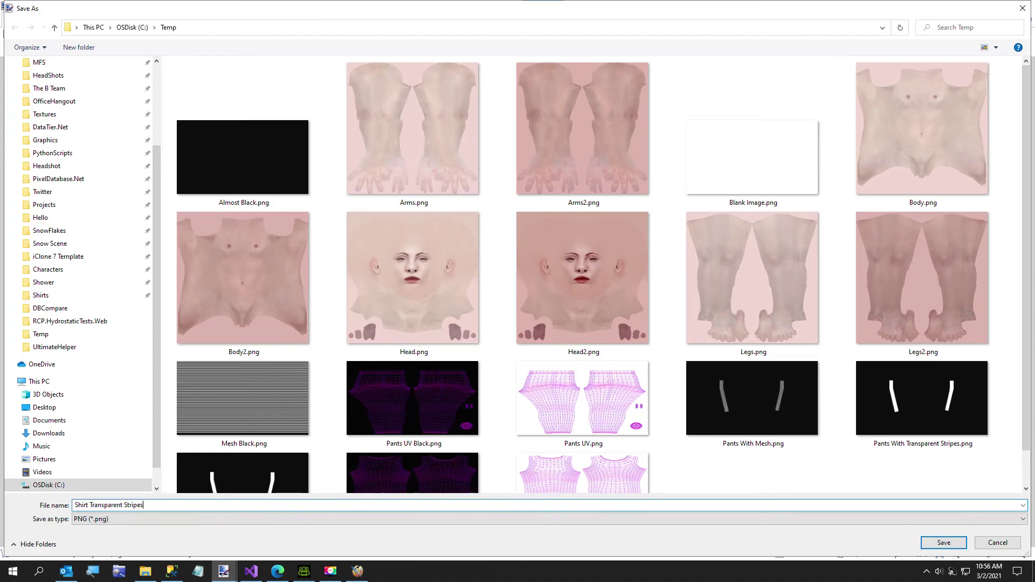
key("Return")
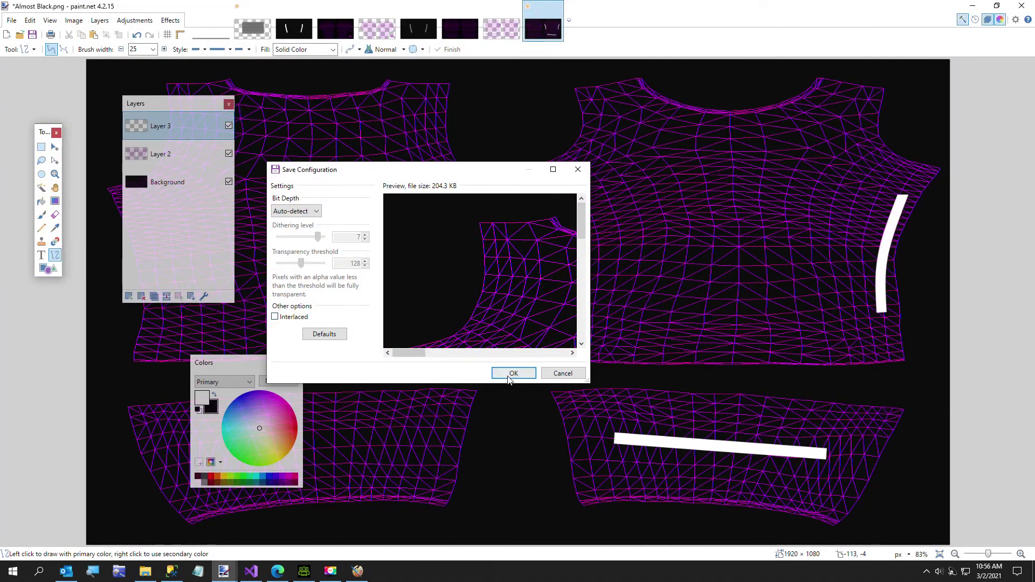
left_click(513, 373)
left_click(500, 319)
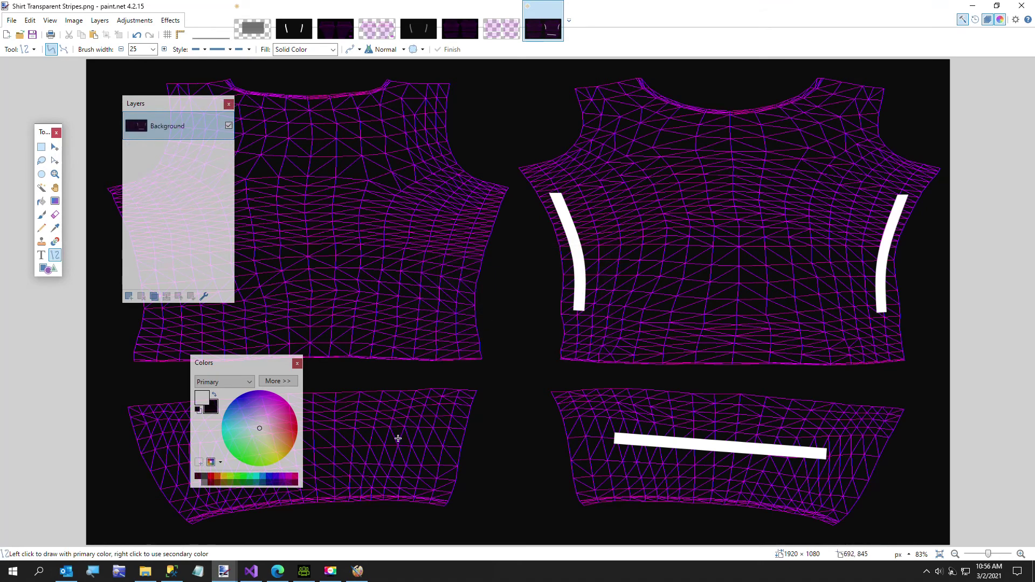
Hide the UV wireframe layer and save the shirt image as a flattened PNG, replacing Shirt Transparent Stripes.png in the Temp folder
mouse_move(274, 577)
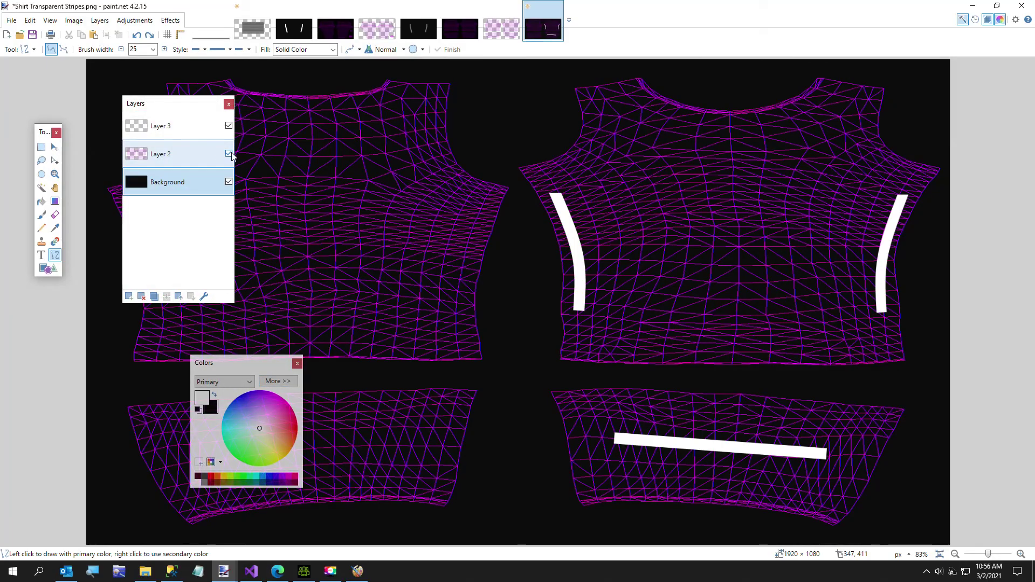
left_click(229, 154)
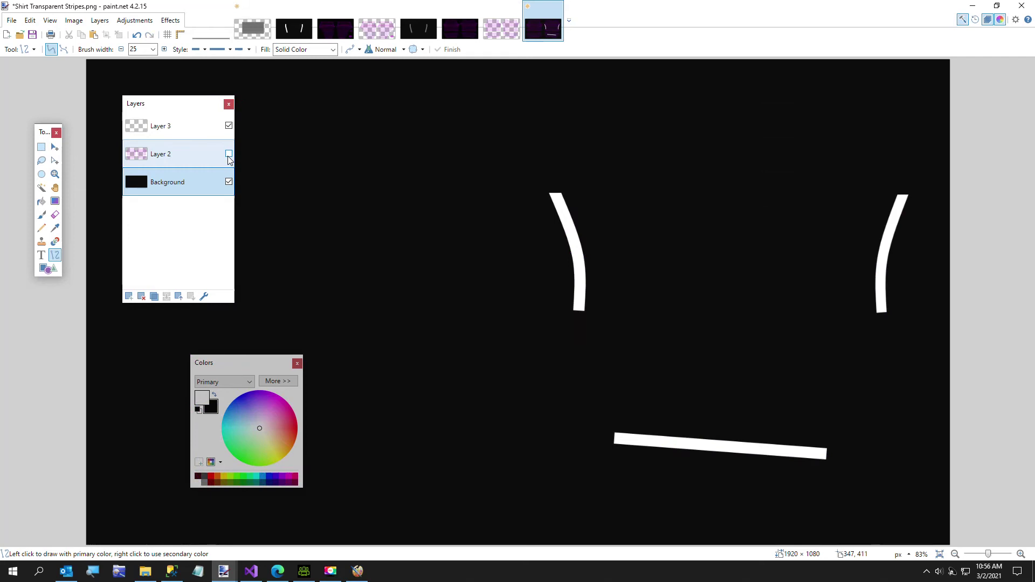
left_click(11, 20)
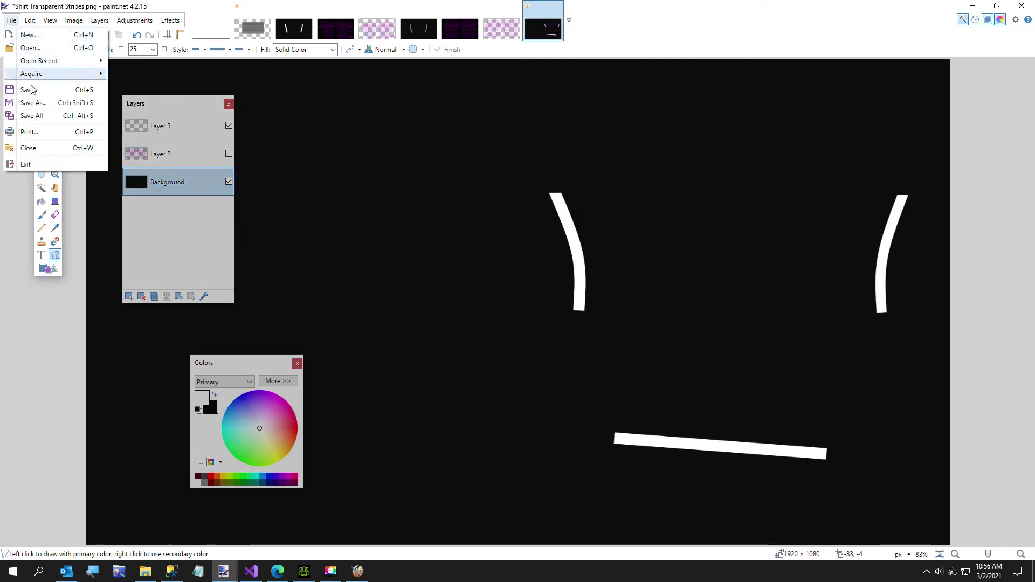
left_click(33, 103)
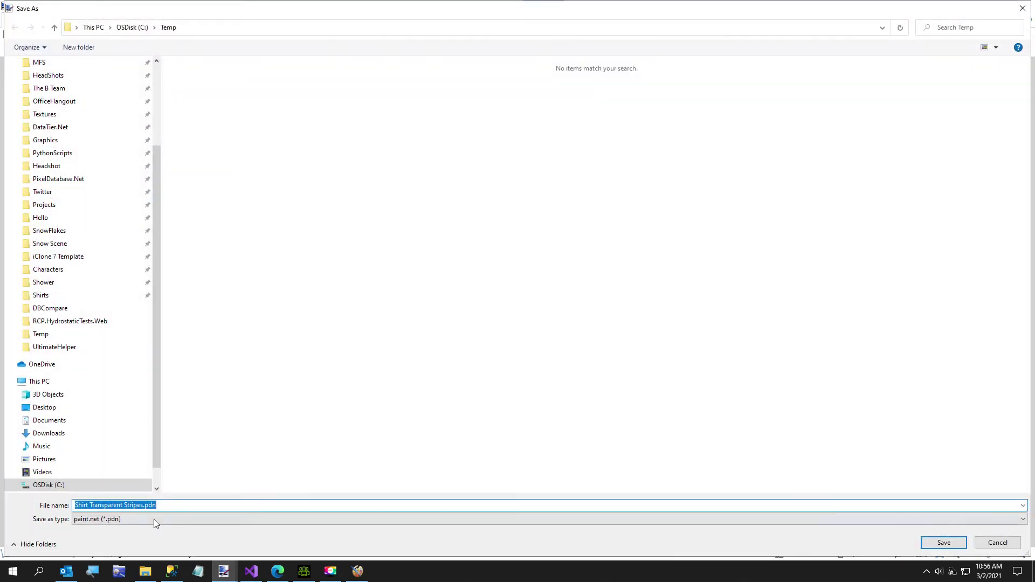
left_click(154, 519)
left_click(179, 418)
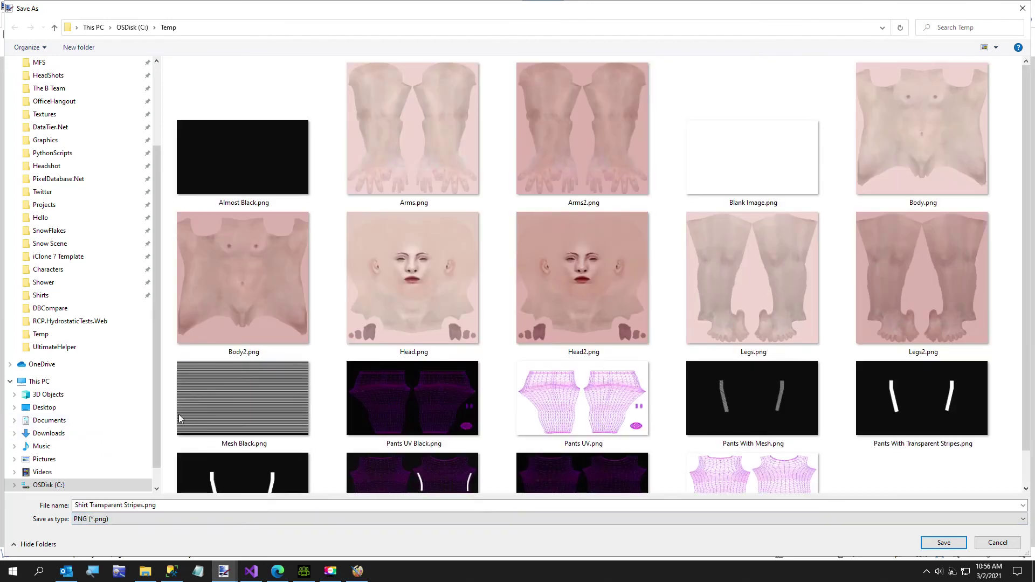
scroll(179, 418, "down", 1)
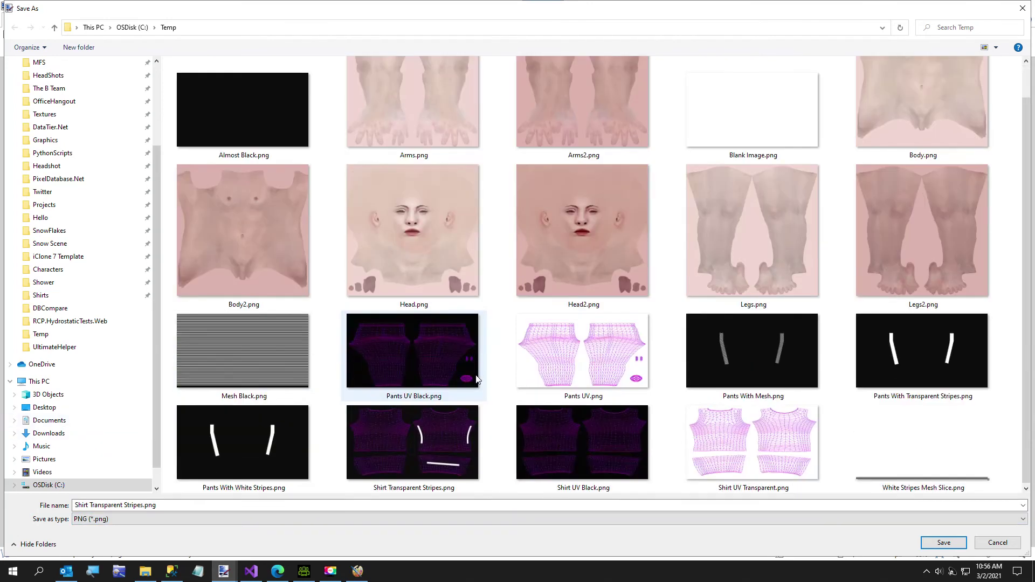
double_click(437, 445)
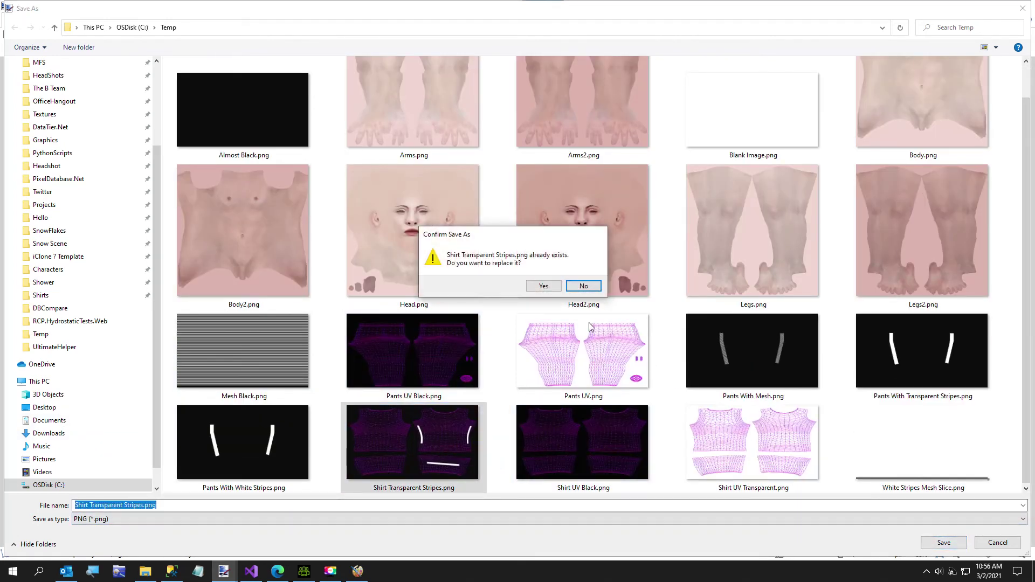
left_click(552, 289)
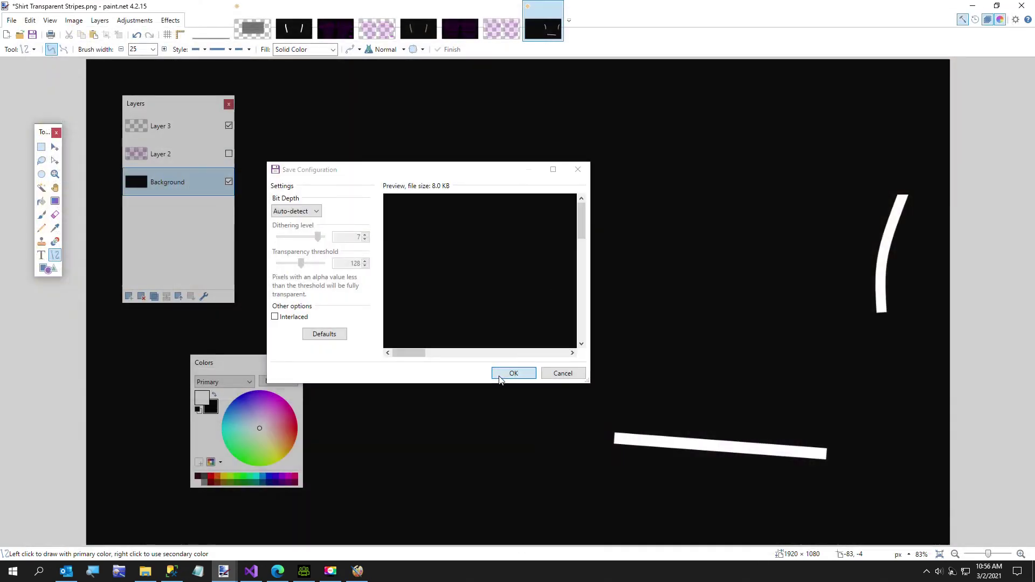
left_click(501, 376)
left_click(472, 317)
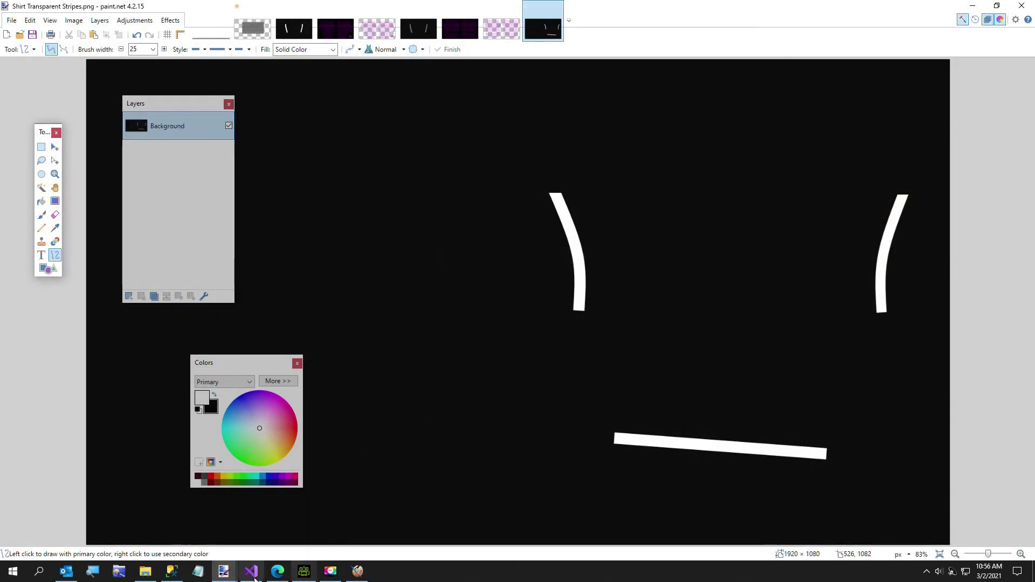
Switch to PixelDatabase.Net in the browser and load Shirt Transparent Stripes.png in place of the current image
left_click(277, 571)
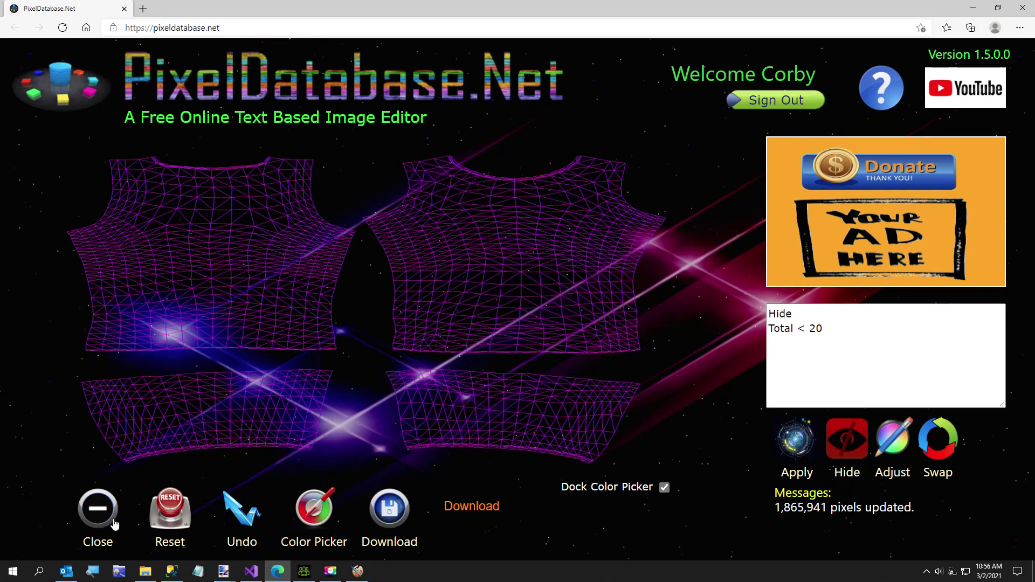
left_click(97, 508)
left_click(432, 323)
scroll(421, 345, "down", 2)
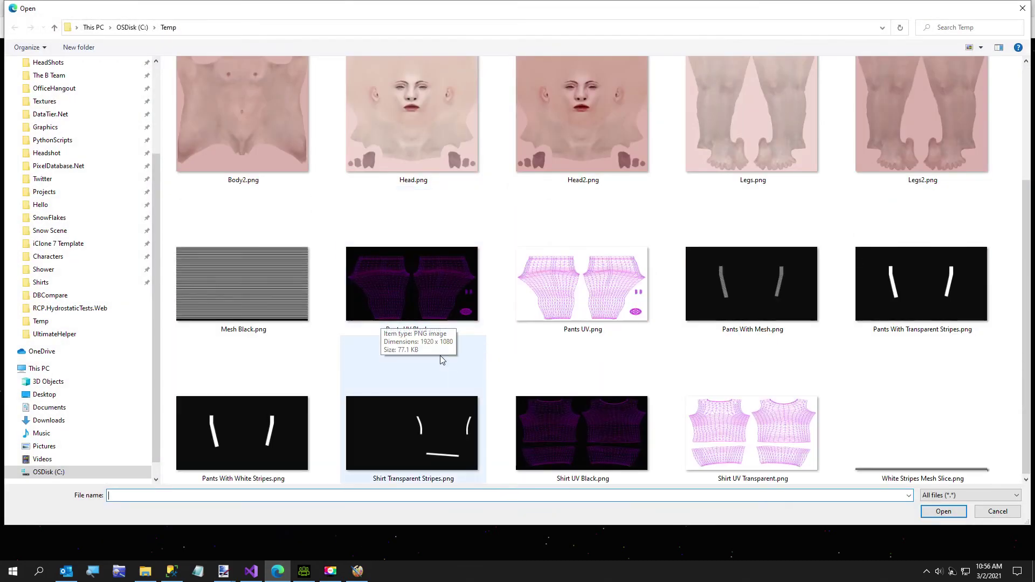
double_click(433, 453)
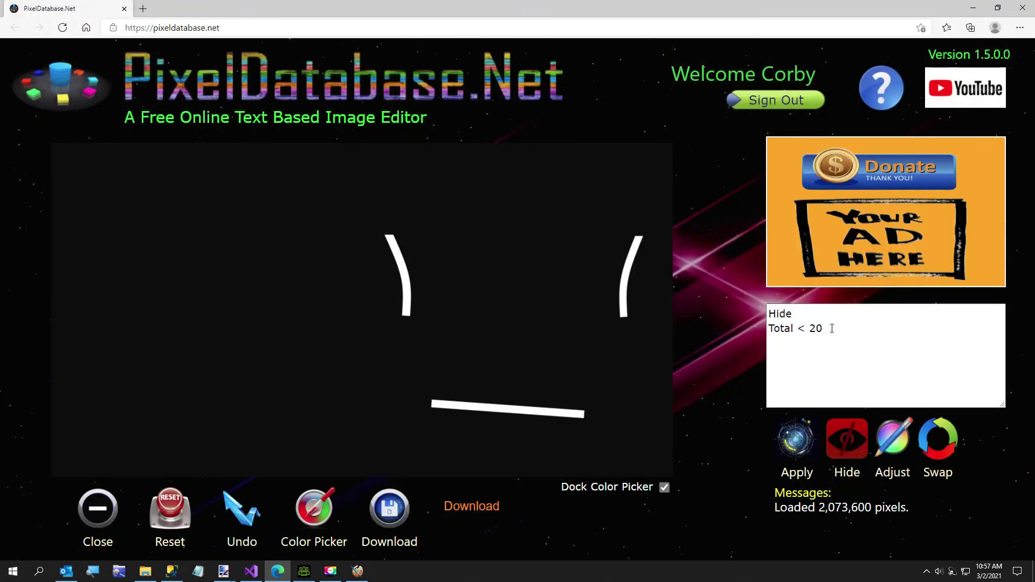
Change the query to hide every pixel with Total > 50 and apply it to the shirt image
left_click(833, 327)
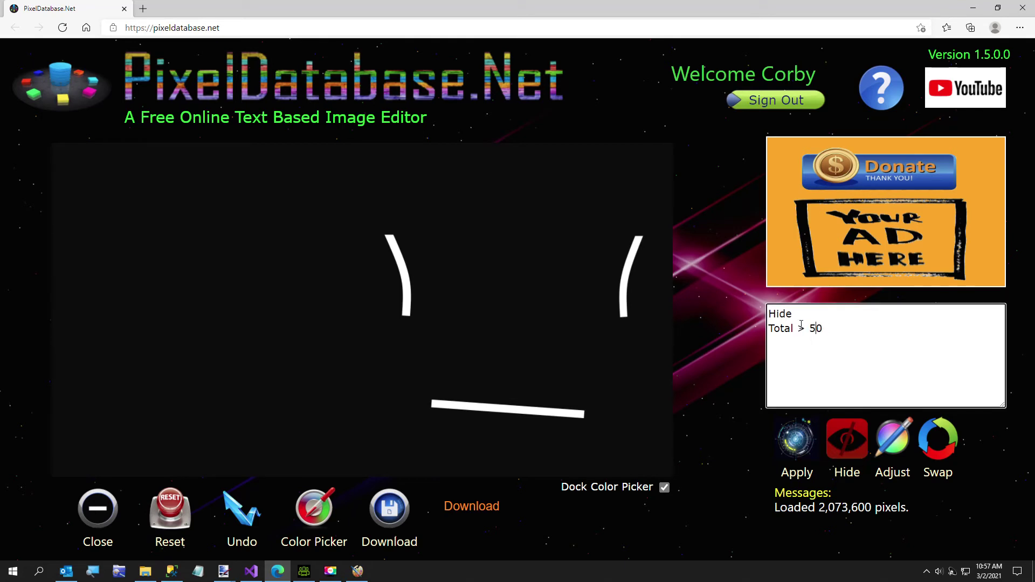
left_click(798, 435)
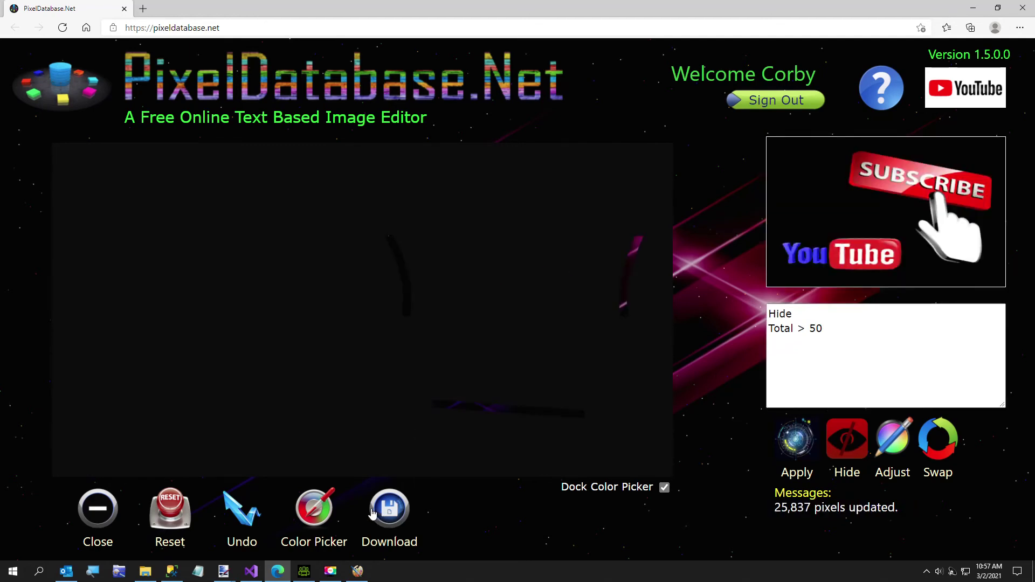
Download the edited image over the existing Shirt Transparent Stripes.png in the Temp folder and open the saved file in paint.net
left_click(387, 513)
left_click(459, 507)
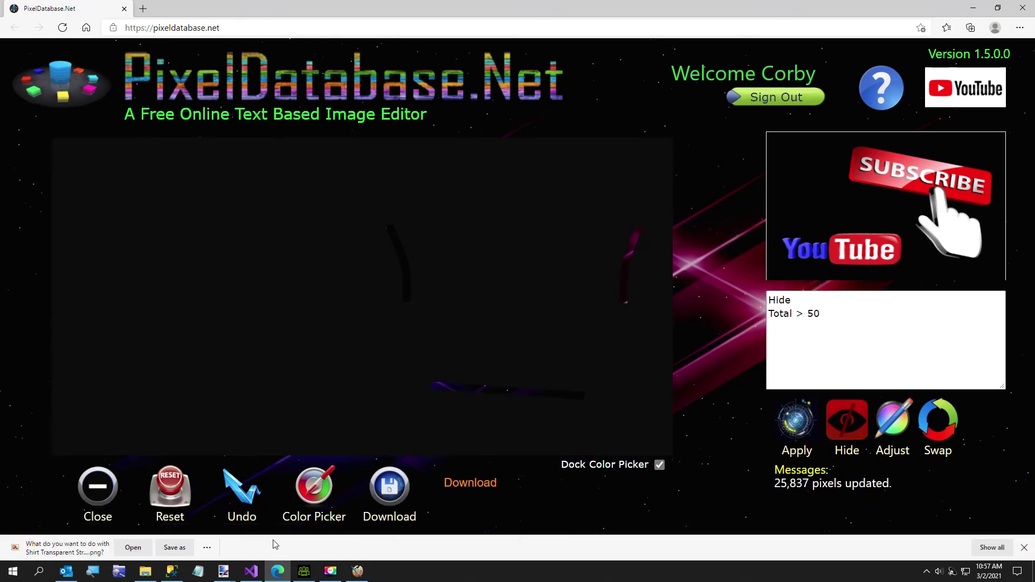
left_click(180, 548)
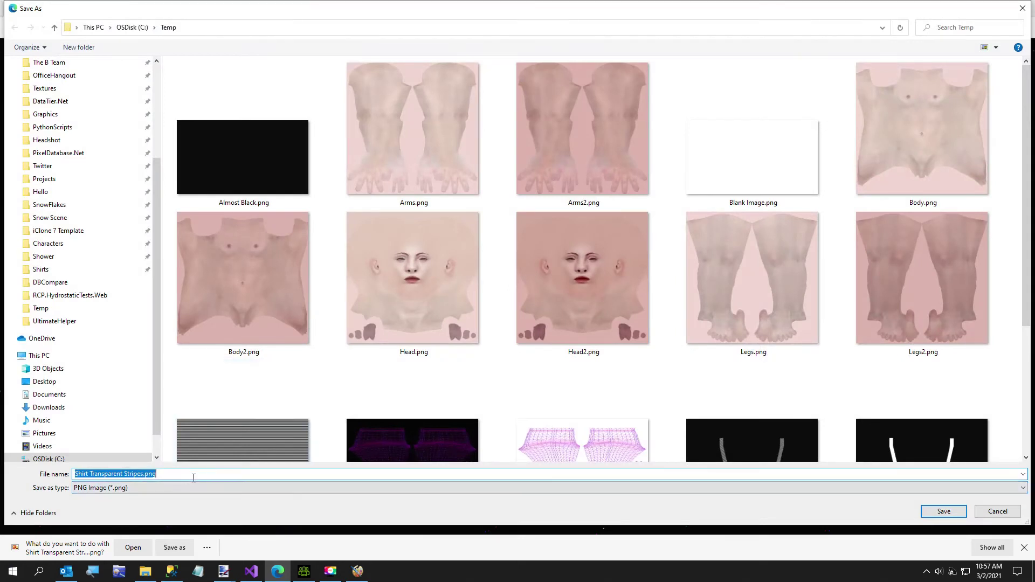
left_click(198, 476)
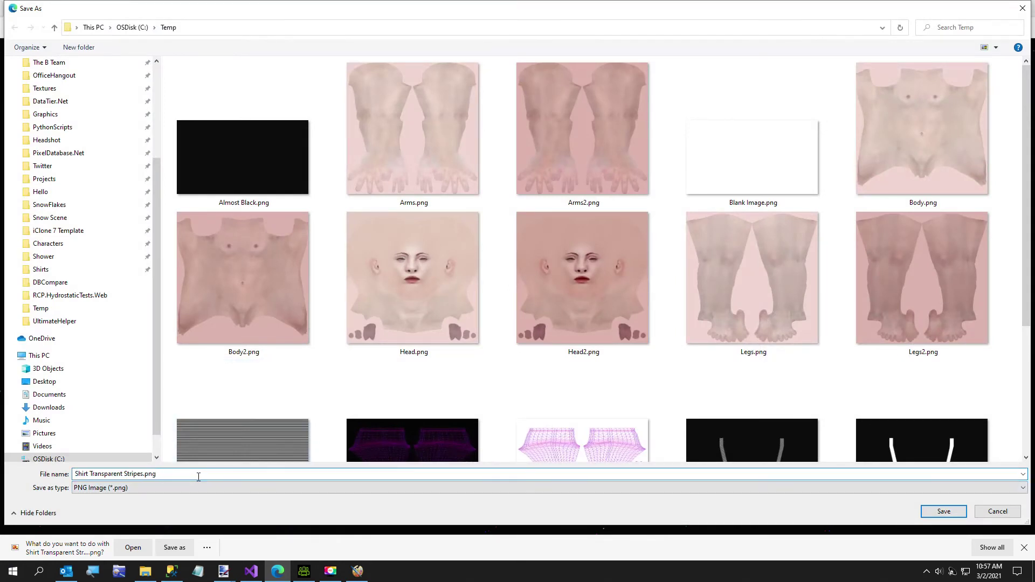
left_click(943, 511)
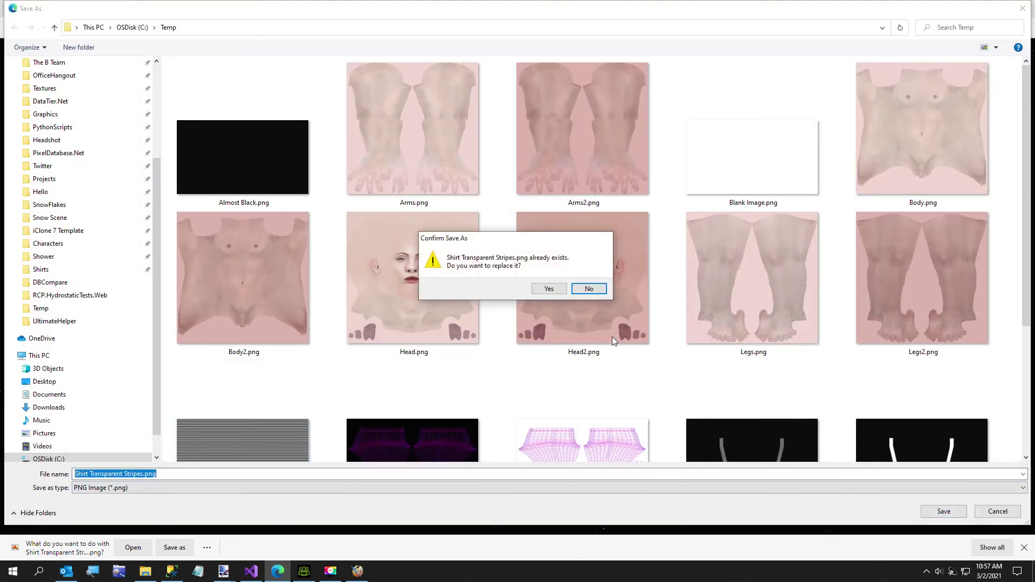
left_click(548, 289)
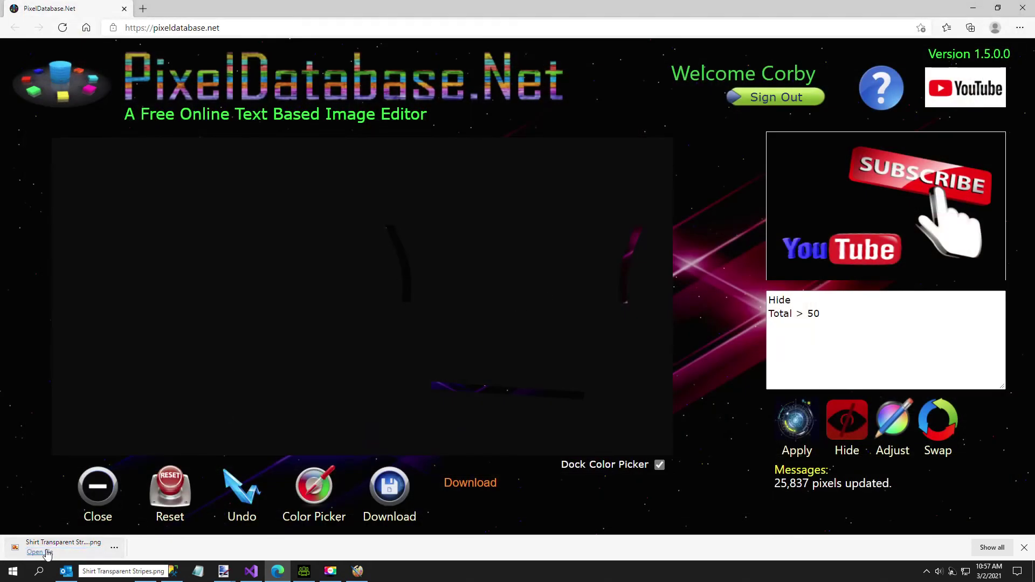
left_click(35, 552)
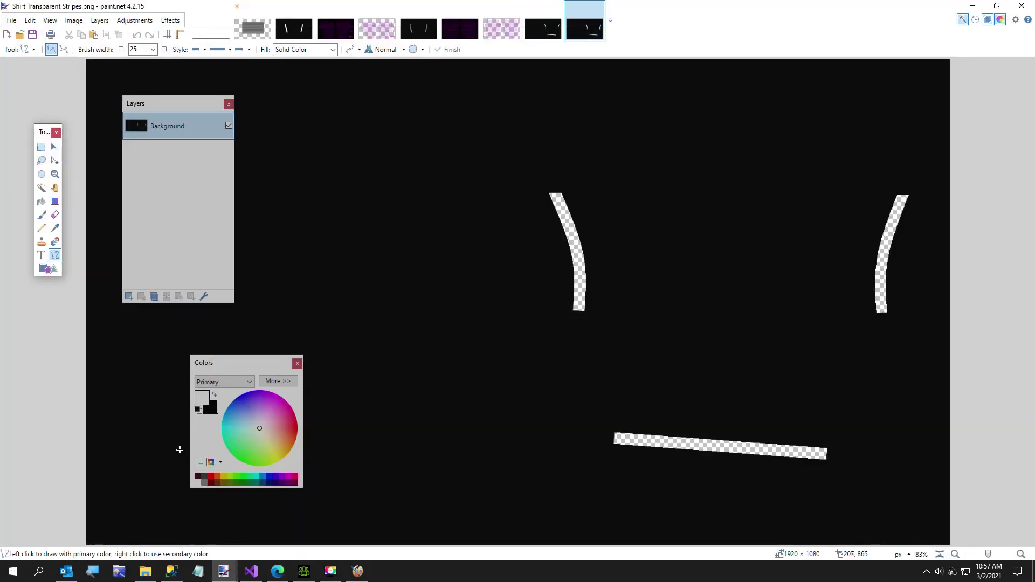
Copy a mesh area of about 228 × 598 pixels from Mesh Black.png and paste it onto a new layer of the shirt image
key("ctrl+a")
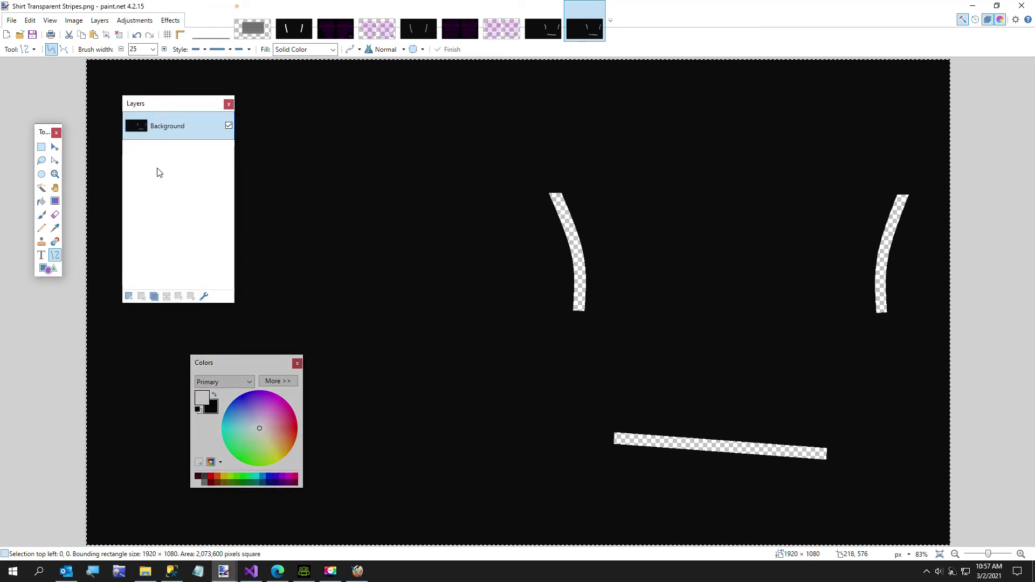
left_click(253, 30)
key("s")
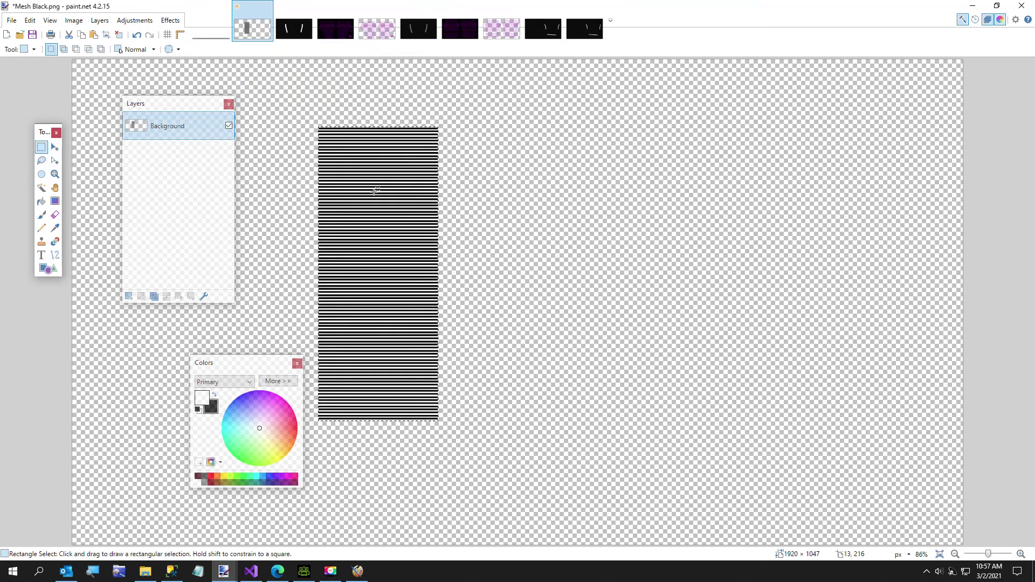
left_click_drag(325, 137, 433, 415)
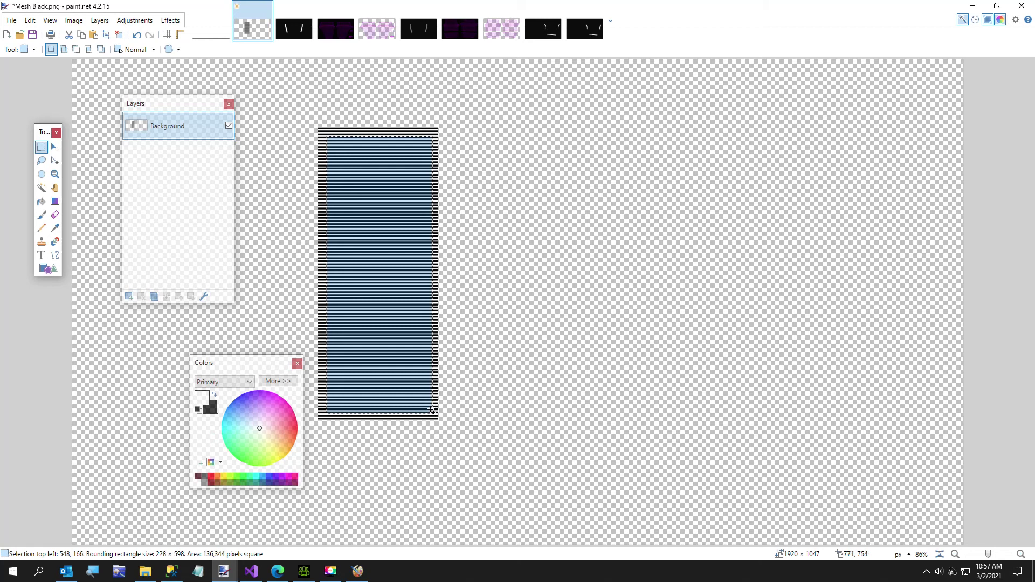
left_click(585, 30)
left_click(129, 297)
key("ctrl+v")
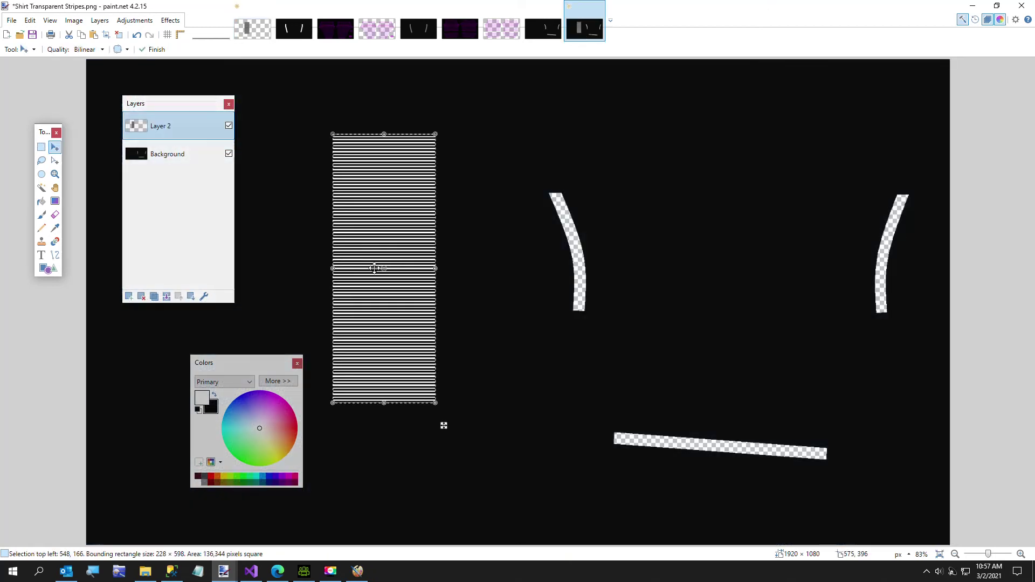
Place the mesh behind the left curved stripe, beneath the Background layer, and shrink it to about 119 × 319 pixels
left_click_drag(400, 358, 586, 350)
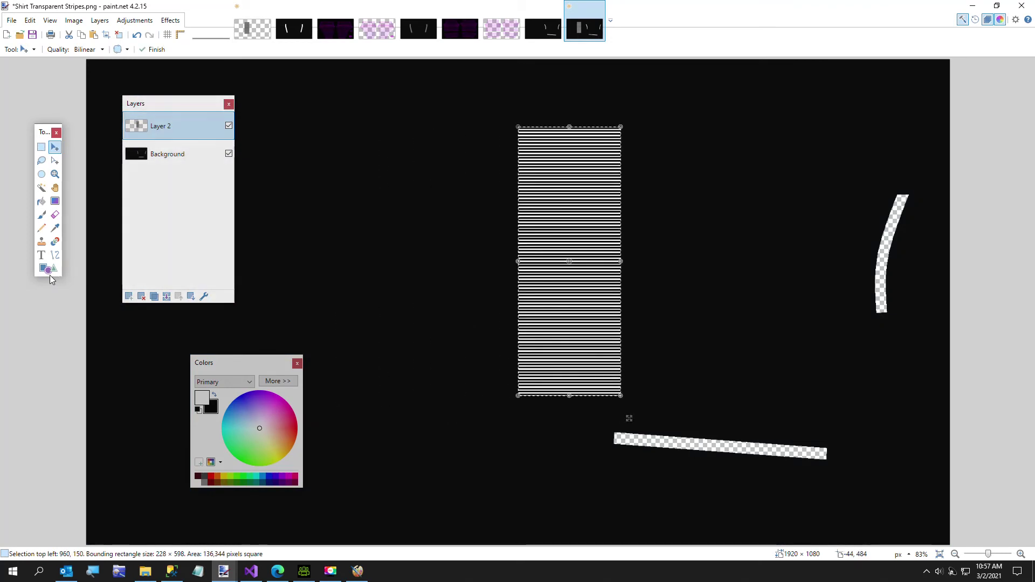
left_click(193, 297)
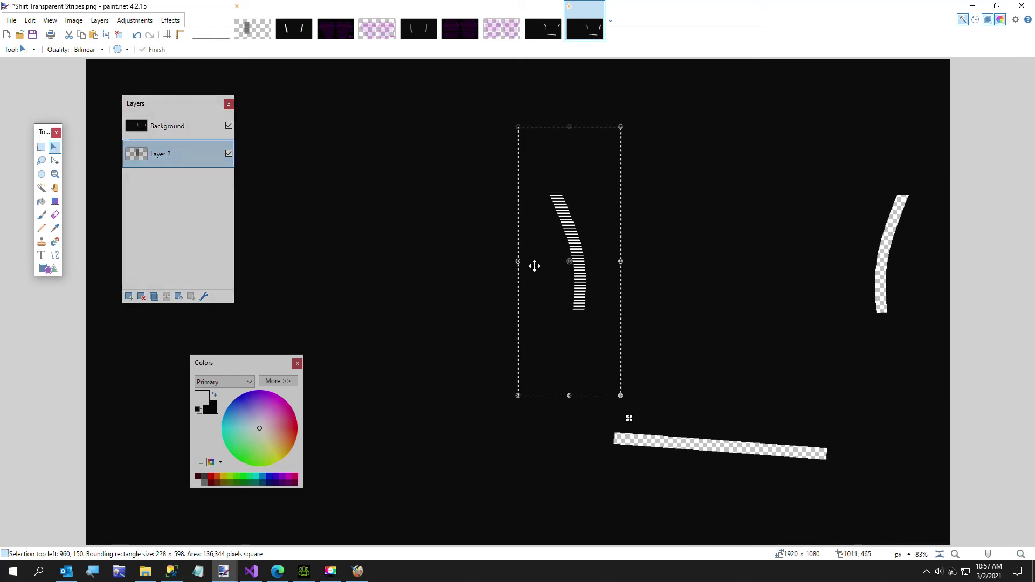
left_click_drag(518, 261, 542, 260)
left_click_drag(581, 396, 594, 334)
left_click_drag(582, 127, 581, 189)
left_click_drag(616, 261, 595, 261)
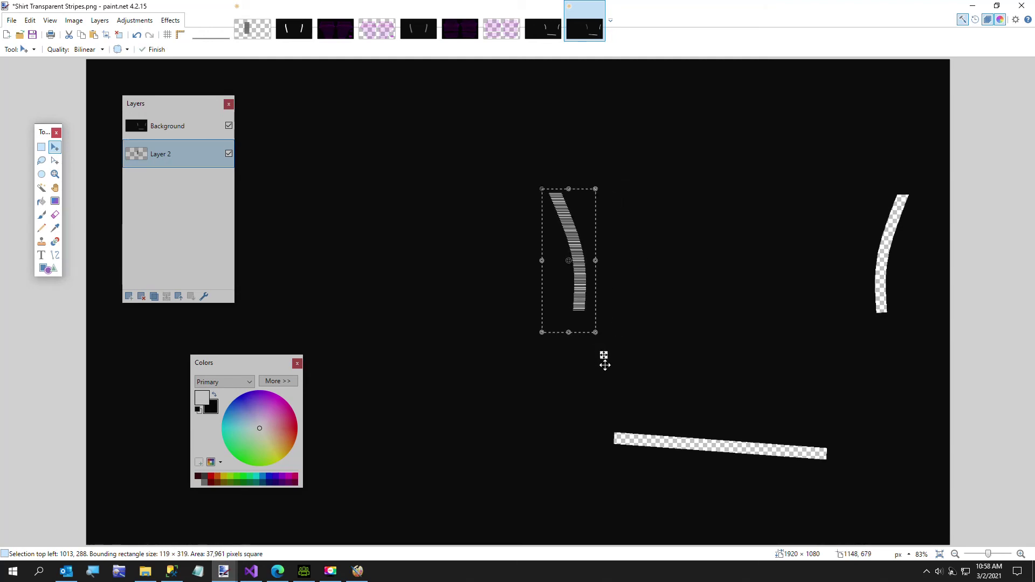
Place a copy of the shrunken mesh behind the right curved stripe
left_click_drag(604, 355, 916, 343)
key("ctrl+d")
key("ctrl+shift+d")
Fit a rotated mesh copy behind the straight lower stripe and duplicate it along the stripe to fill its full length
left_click_drag(614, 356, 863, 447)
left_click_drag(742, 416, 649, 451)
left_click_drag(707, 478, 757, 459)
key("ctrl+c")
key("ctrl+v")
left_click_drag(690, 454, 856, 472)
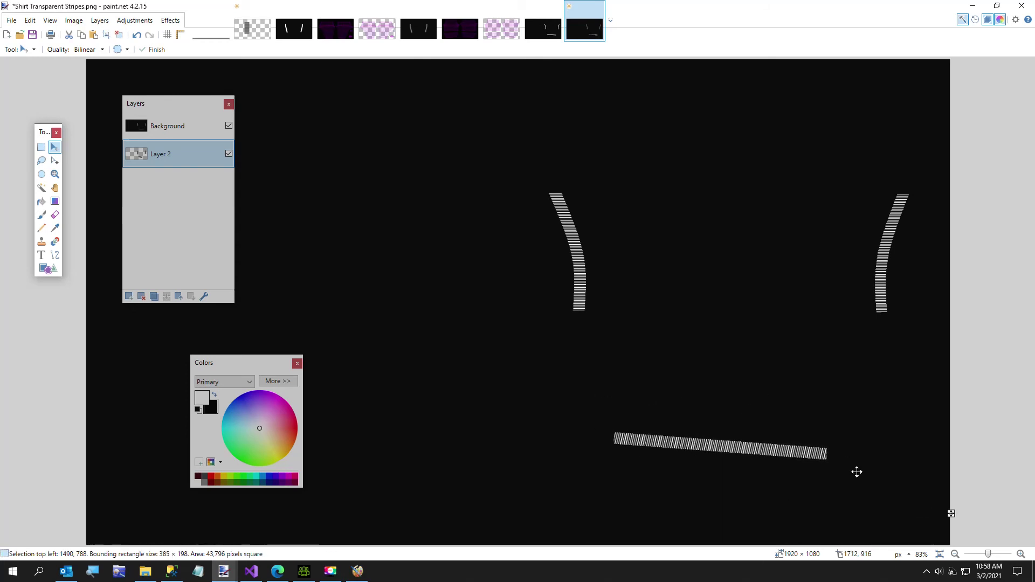
key("ctrl+d")
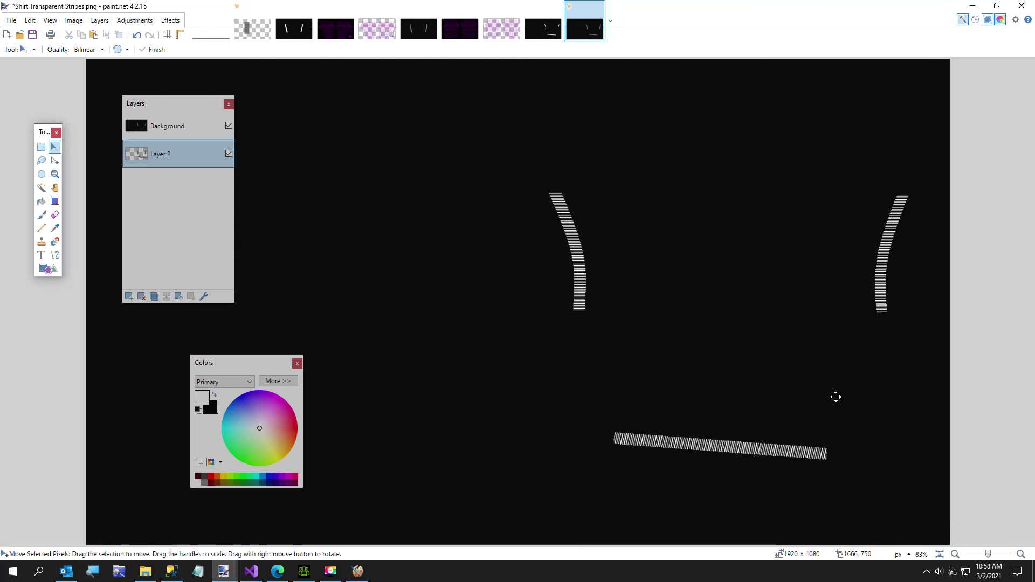
Save the shirt image as a flattened PNG named Shirt With Mesh in the Temp folder
left_click(11, 21)
left_click(24, 103)
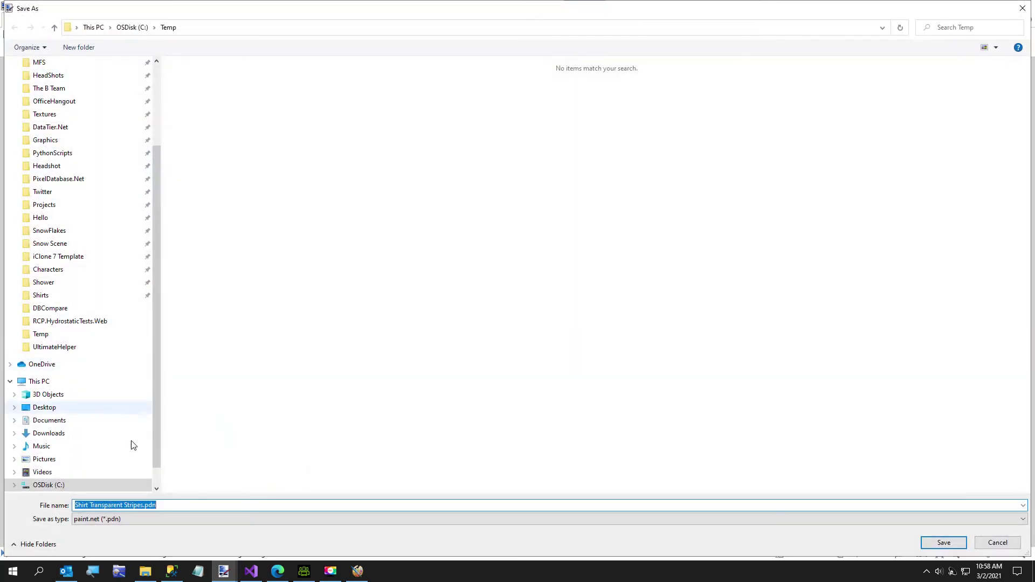
left_click(124, 518)
left_click(123, 445)
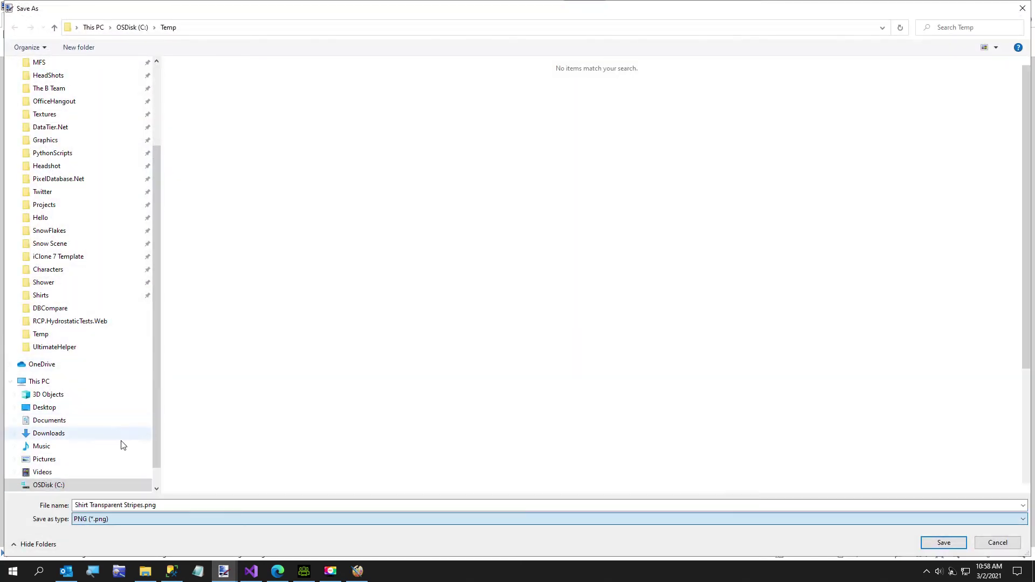
left_click(181, 506)
left_click(181, 505)
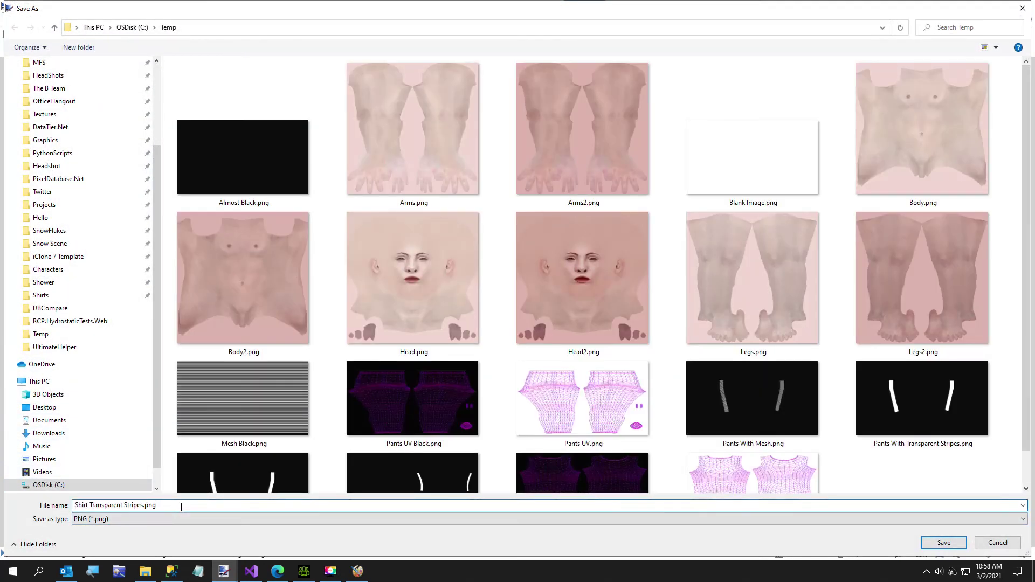
key("BackSpace")
key("BackSpace")
key("BackSpace")
key("BackSpace")
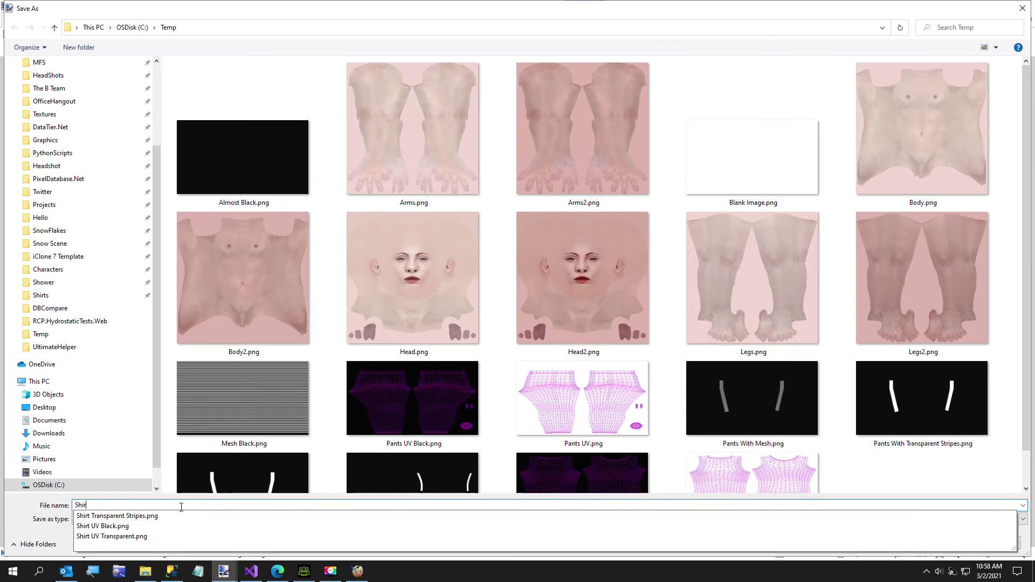
type("t With Me")
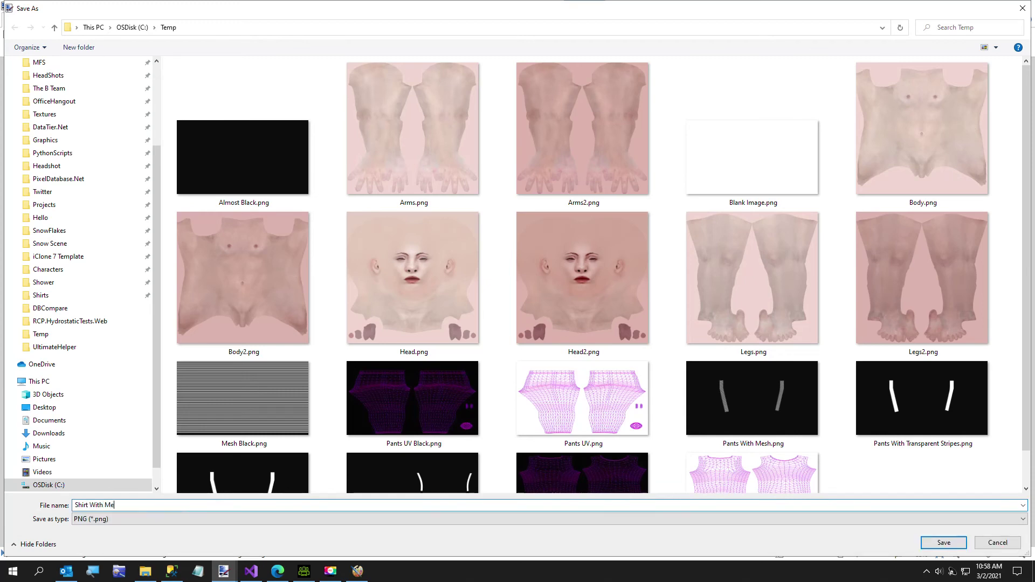
type("sh")
key("Return")
key("Return")
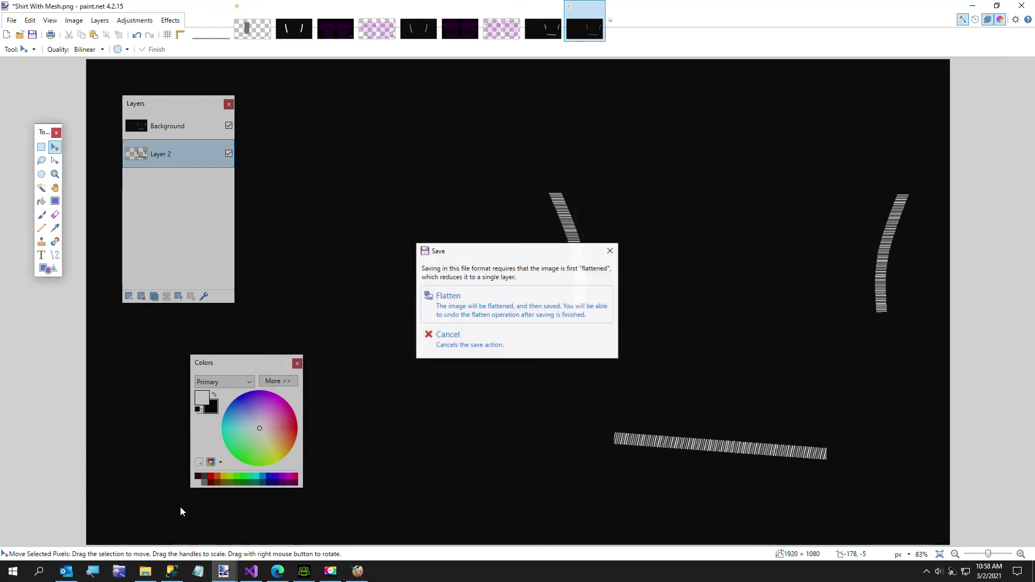
left_click(481, 320)
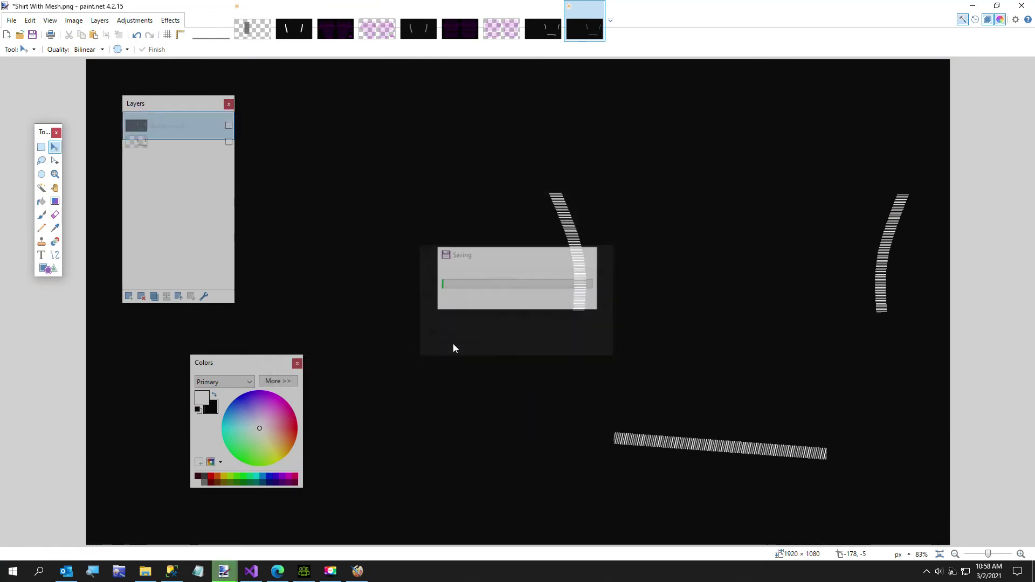
Close Image Randomizer, and in Character Creator 3 load Shirt With Mesh.png as the T-shirt's diffuse texture
left_click(357, 571)
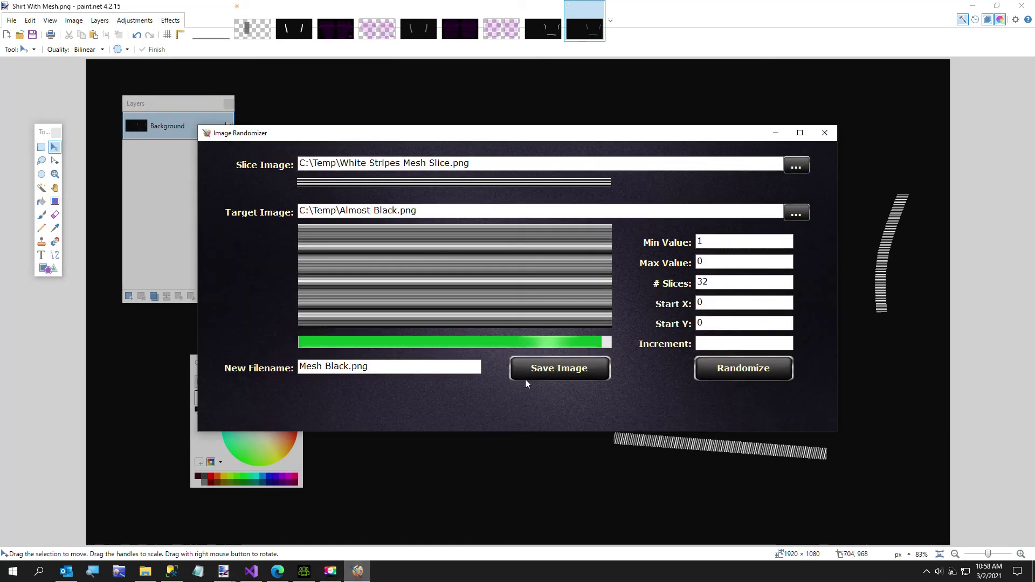
left_click(824, 133)
left_click(268, 573)
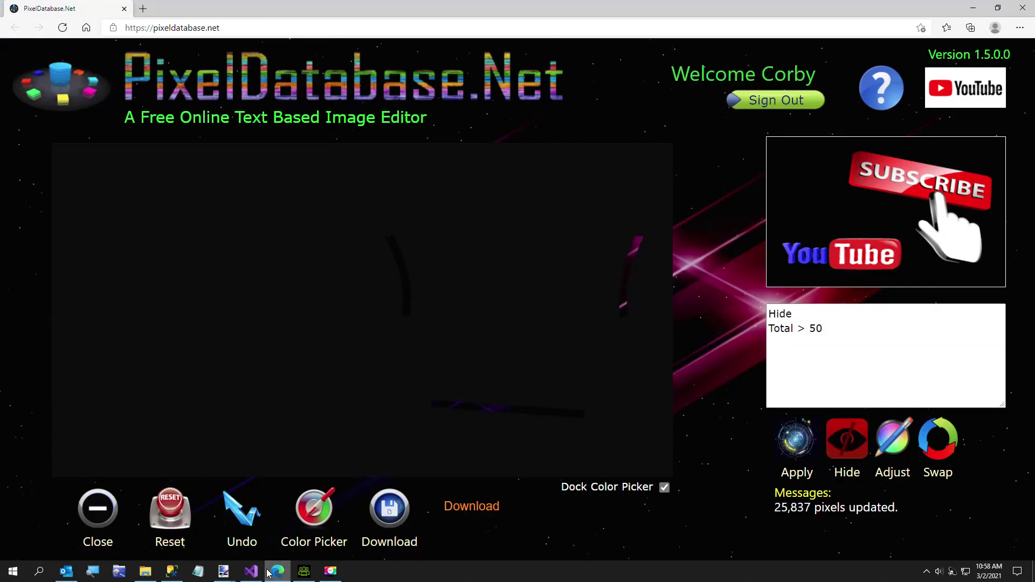
left_click(304, 571)
left_click(98, 161)
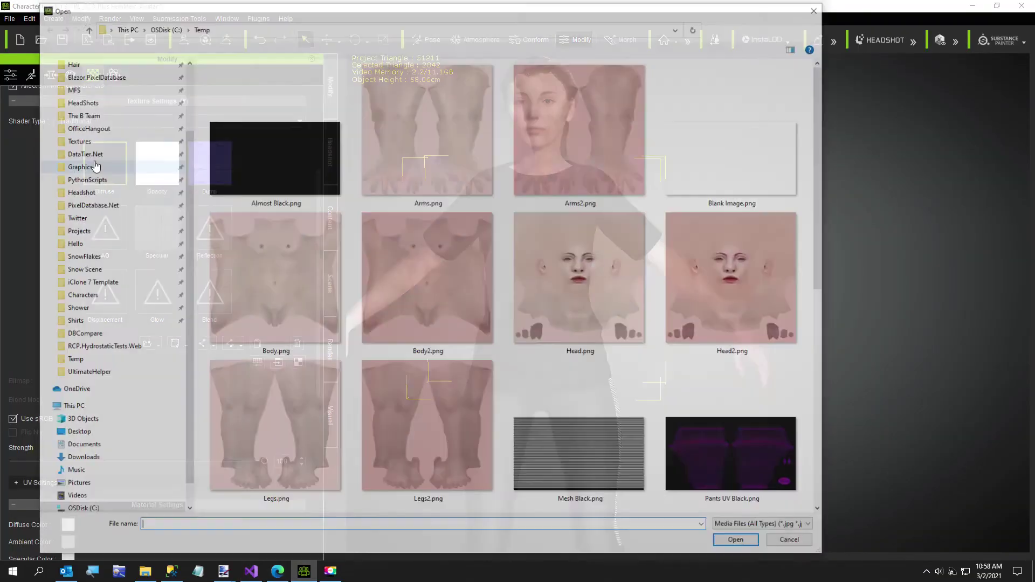
scroll(583, 336, "down", 5)
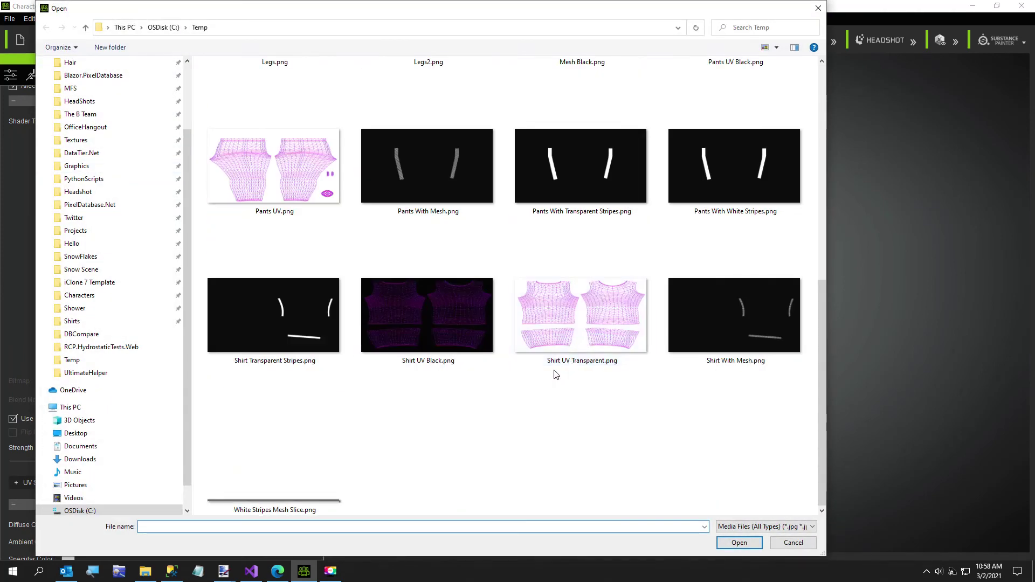
left_click(702, 325)
double_click(702, 325)
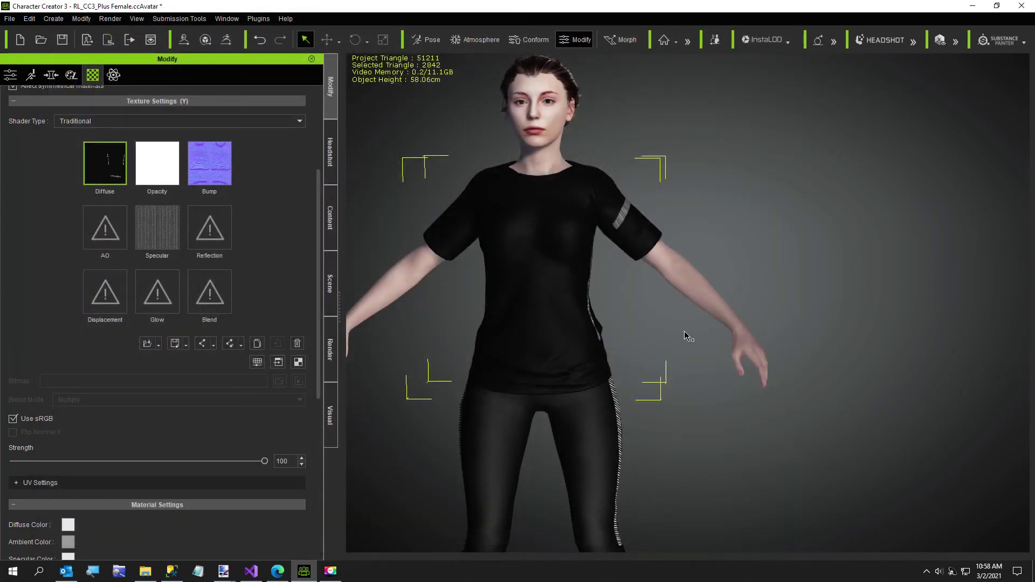
Examine the mesh stripes on both sides of the T-shirt and on its sleeve, up close and from several angles
right_click_drag(671, 349, 470, 385)
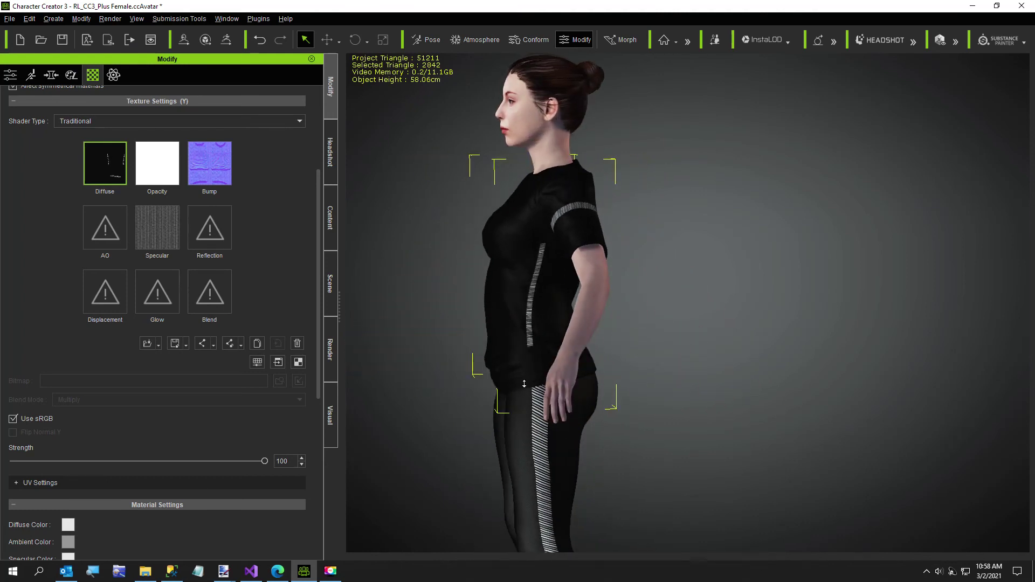
scroll(512, 387, "up", 5)
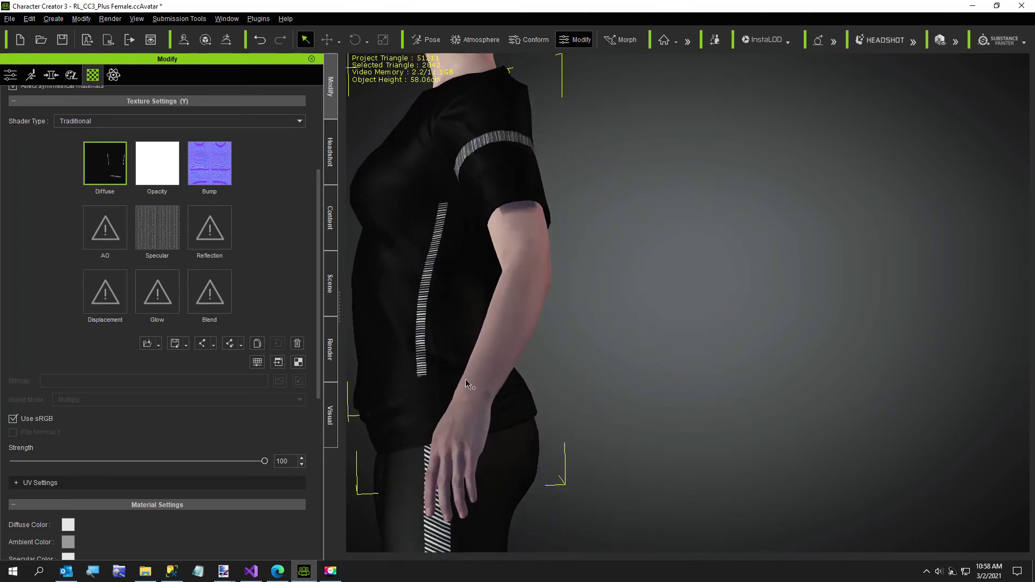
middle_click_drag(466, 381, 542, 381)
right_click_drag(516, 380, 802, 378)
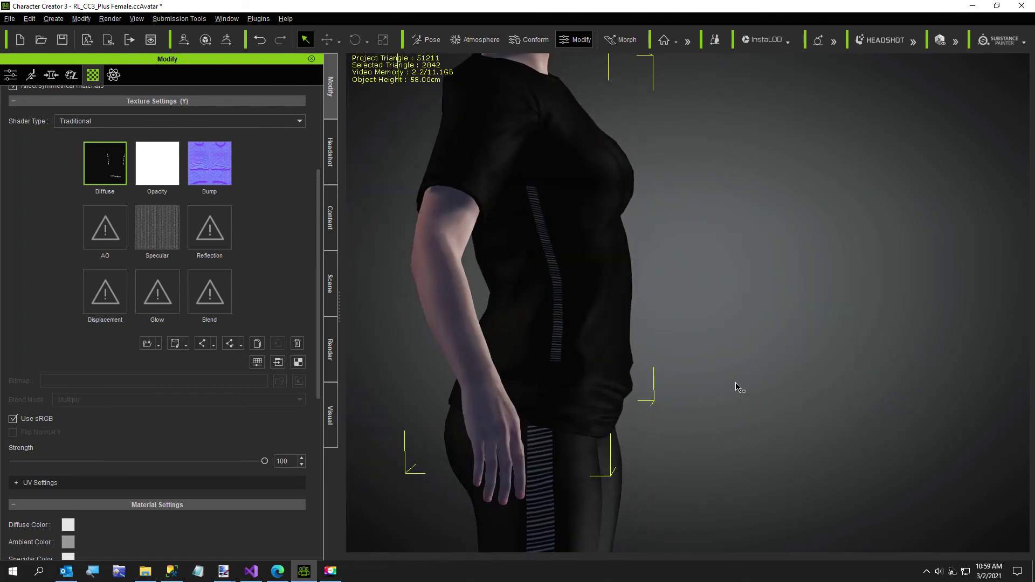
right_click_drag(738, 387, 725, 381)
right_click_drag(598, 349, 557, 365)
right_click_drag(645, 366, 480, 384)
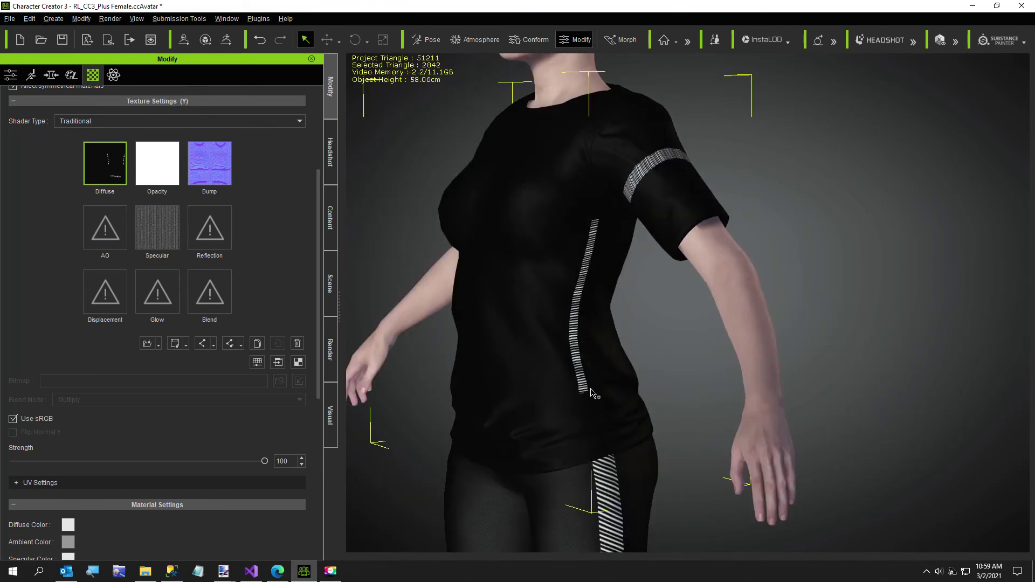
scroll(637, 323, "up", 5)
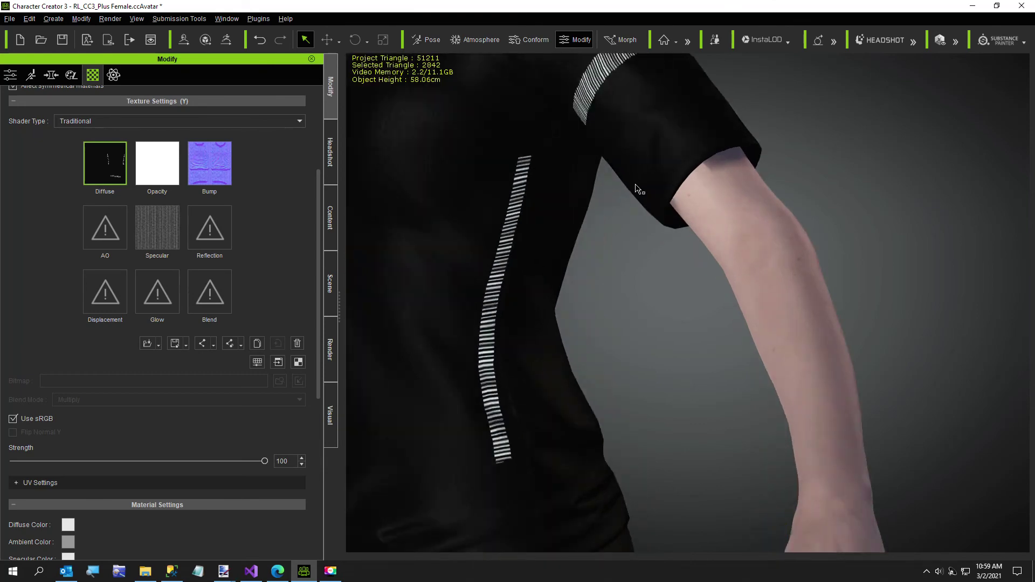
scroll(621, 348, "up", 5)
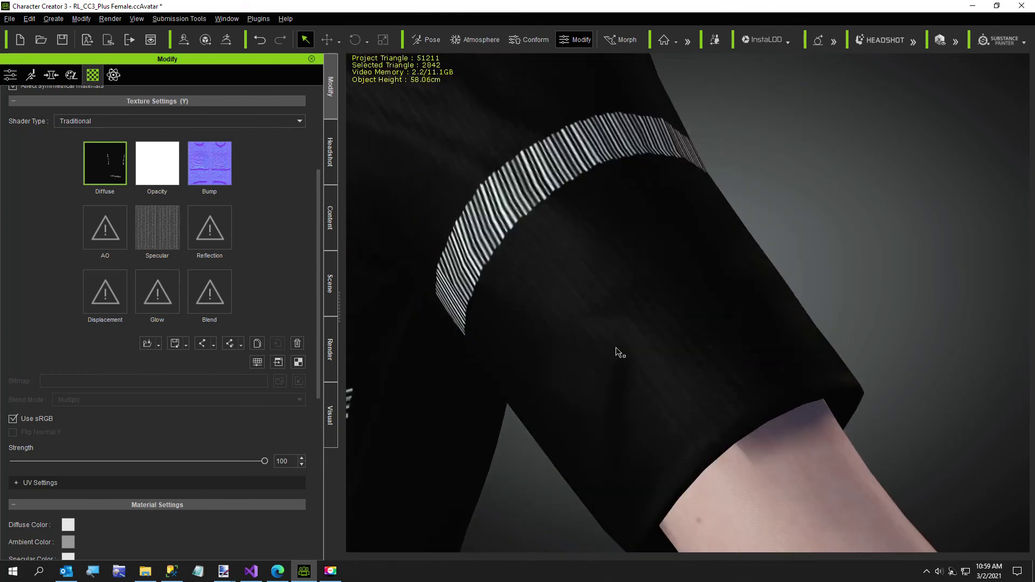
scroll(609, 340, "down", 3)
right_click_drag(623, 347, 699, 370)
scroll(612, 376, "down", 5)
scroll(658, 365, "down", 3)
scroll(603, 323, "up", 1)
right_click_drag(603, 324, 453, 405)
scroll(481, 371, "down", 3)
Compare the pants' mesh side stripes with the T-shirt's stripes from the side, front and three-quarter views
middle_click_drag(501, 409, 507, 294)
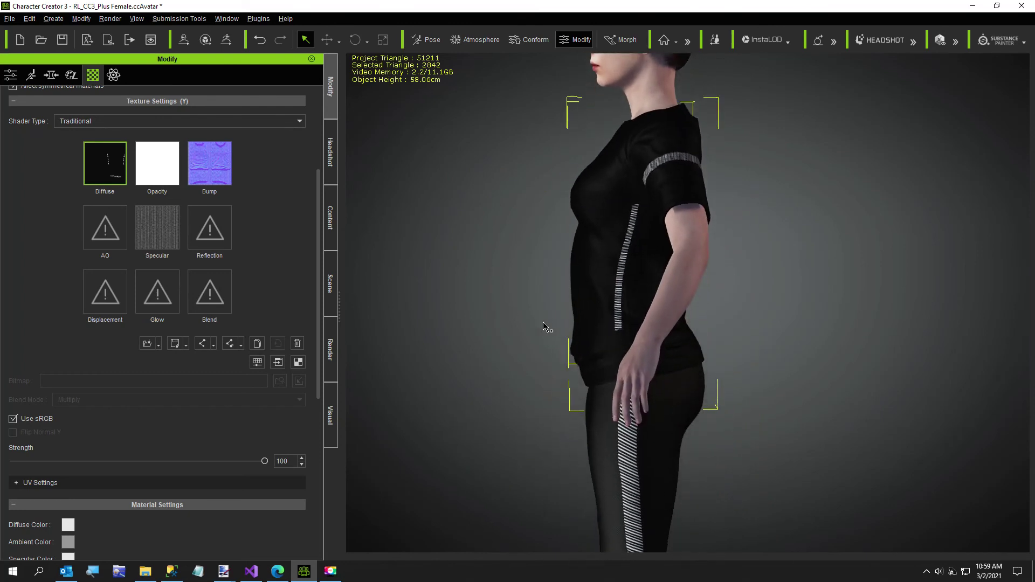
right_click_drag(547, 422, 810, 467)
right_click_drag(694, 389, 620, 423)
middle_click_drag(620, 423, 613, 307)
right_click_drag(636, 385, 625, 401)
middle_click_drag(626, 402, 541, 161)
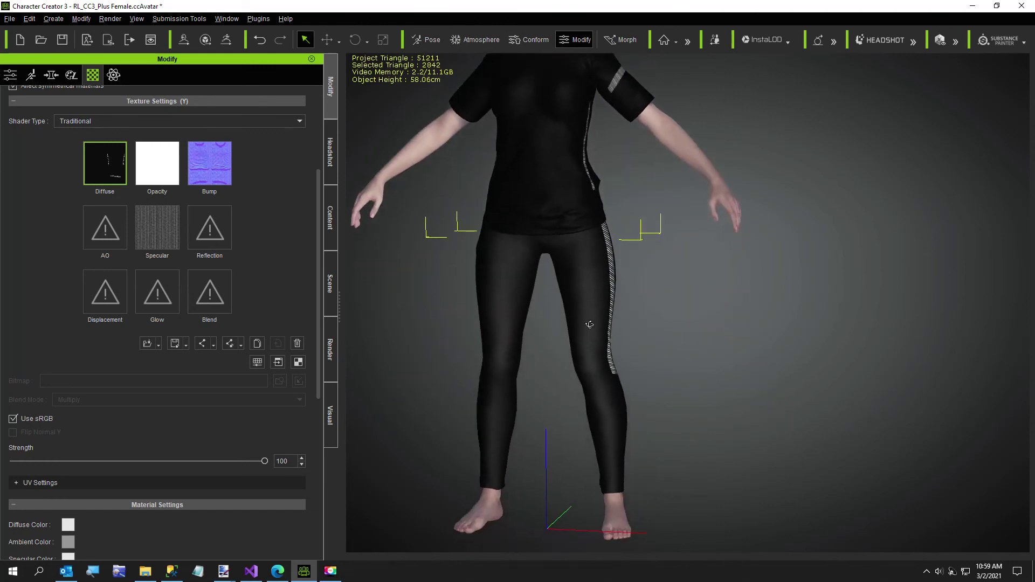
right_click_drag(542, 161, 508, 353)
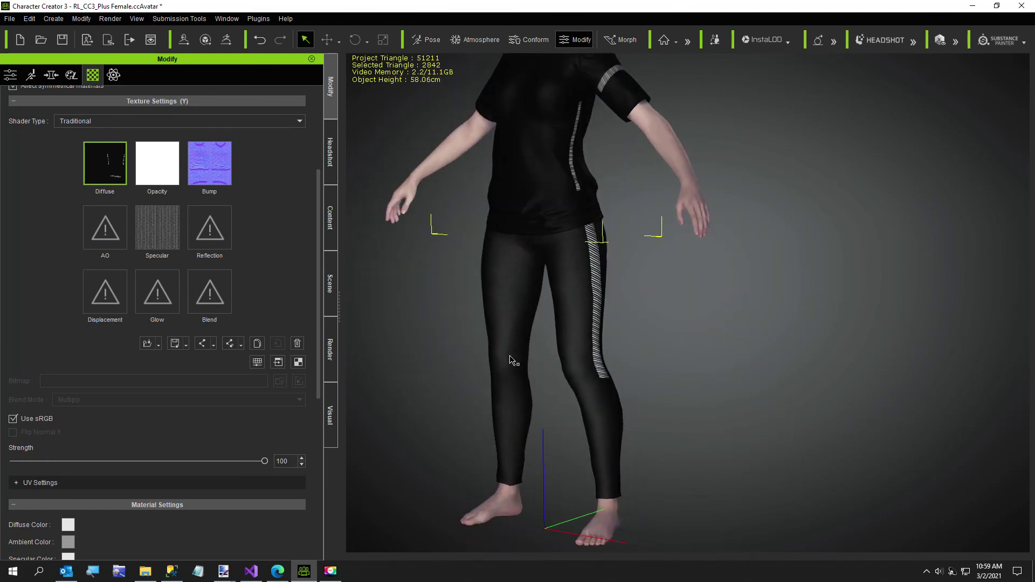
Darken the Skinny Pants' diffuse texture by setting its brightness to -32, and check the pants from different angles
left_click(572, 299)
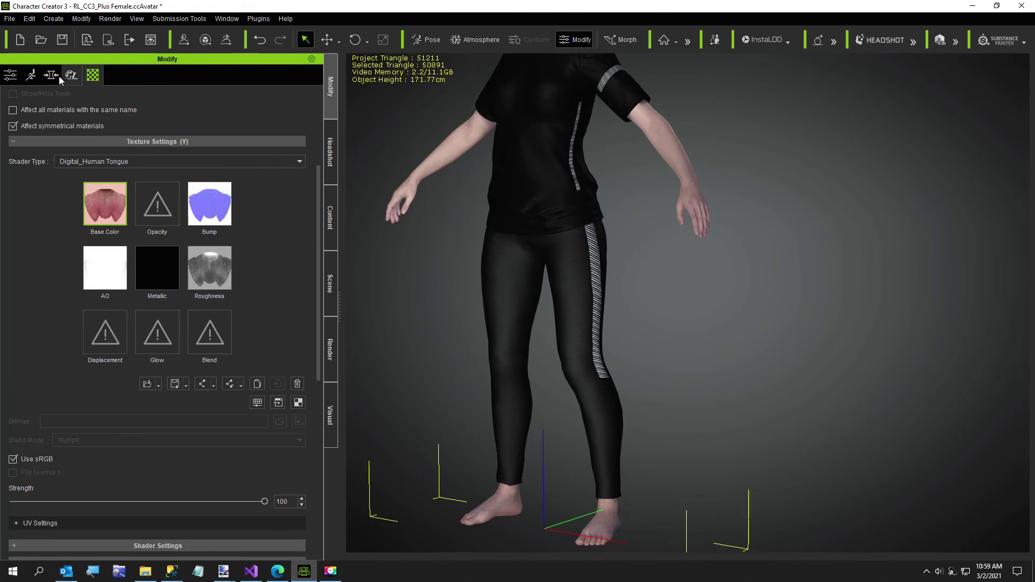
scroll(248, 180, "up", 1)
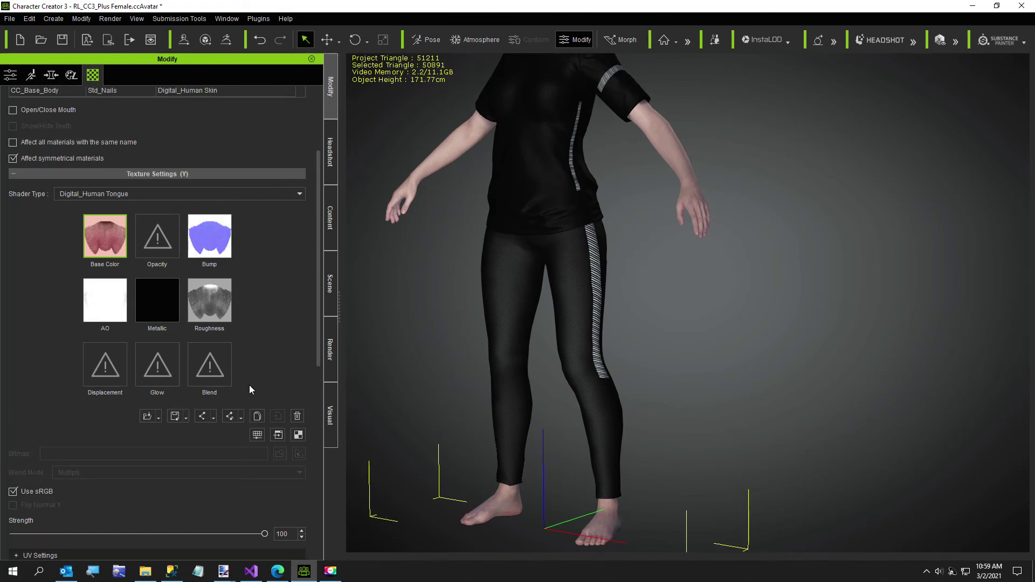
left_click(333, 308)
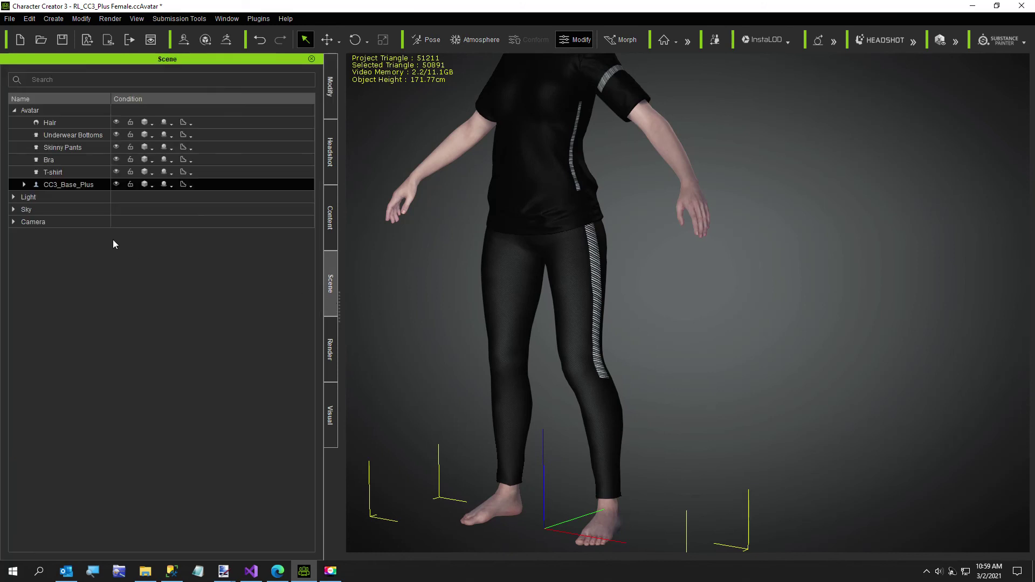
left_click(60, 148)
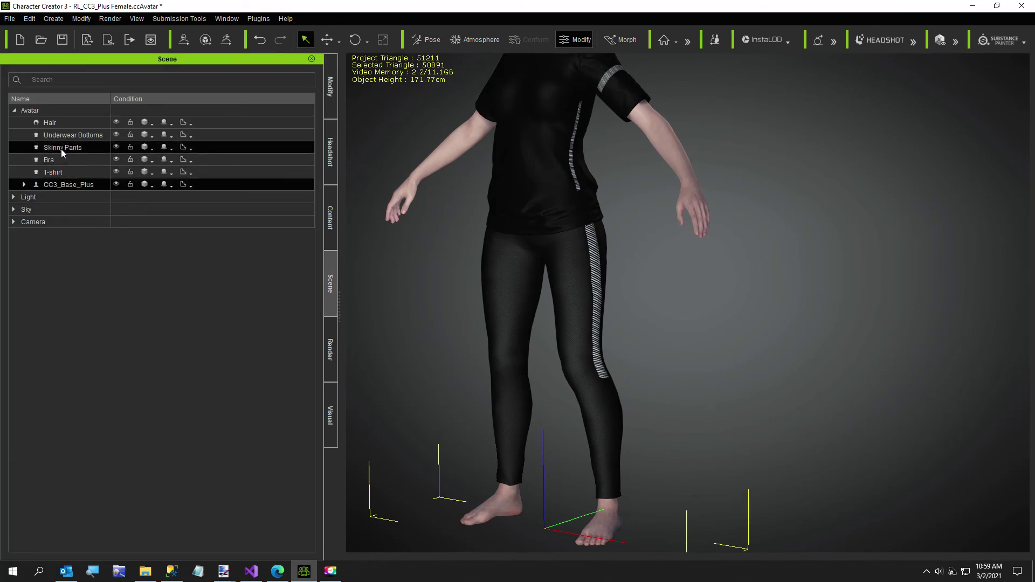
left_click(329, 89)
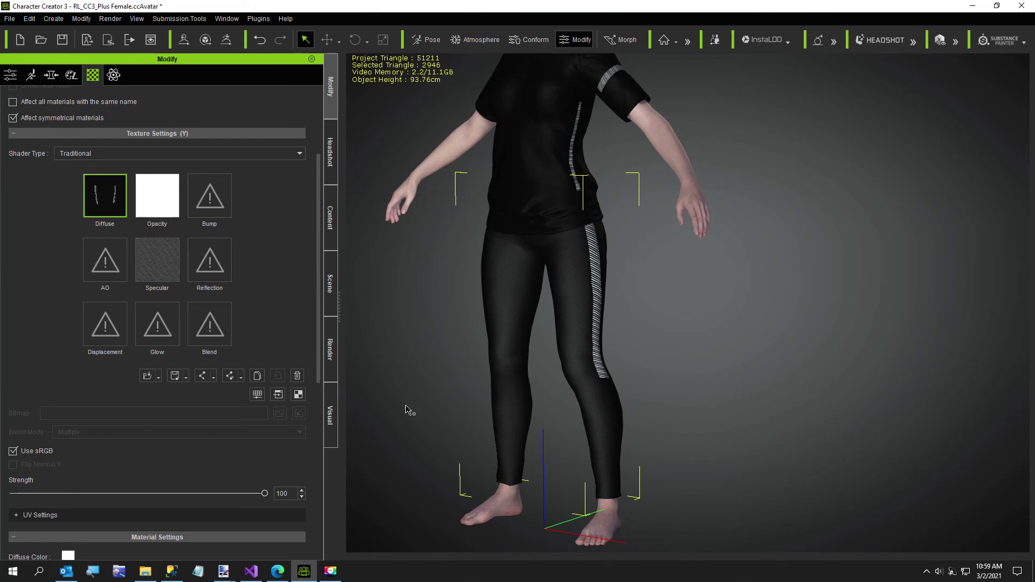
left_click(258, 394)
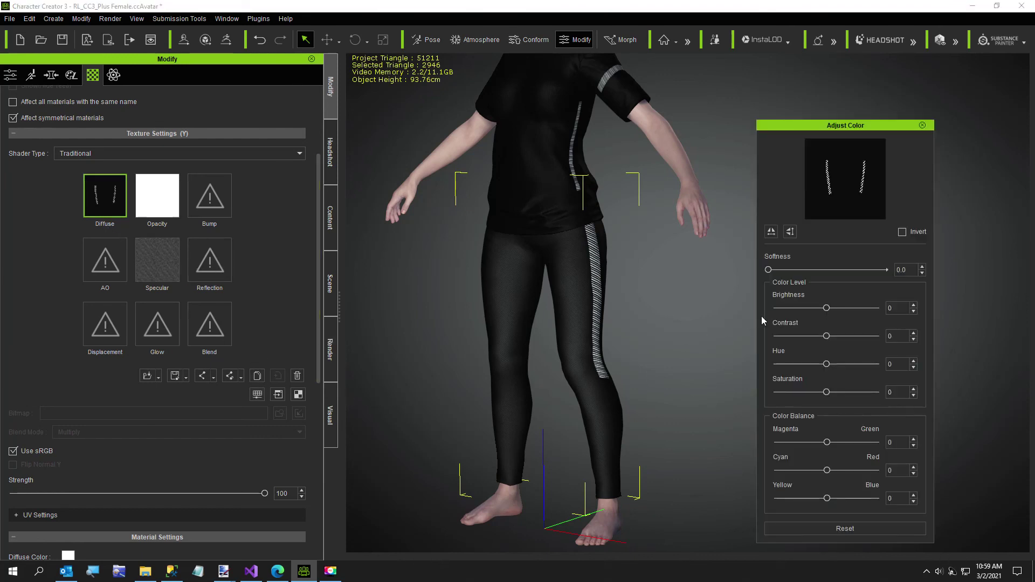
left_click_drag(827, 309, 815, 314)
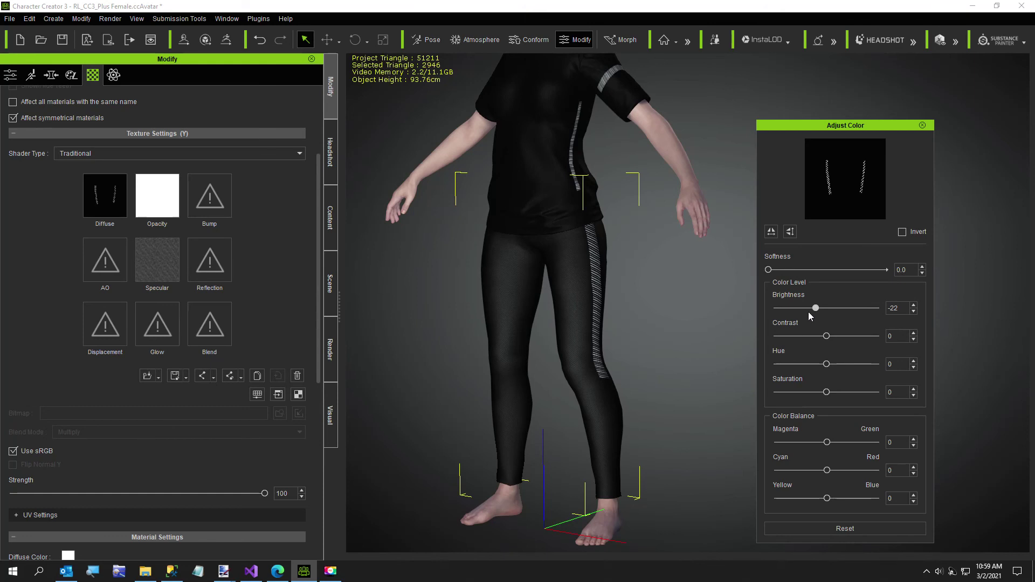
left_click_drag(816, 308, 809, 308)
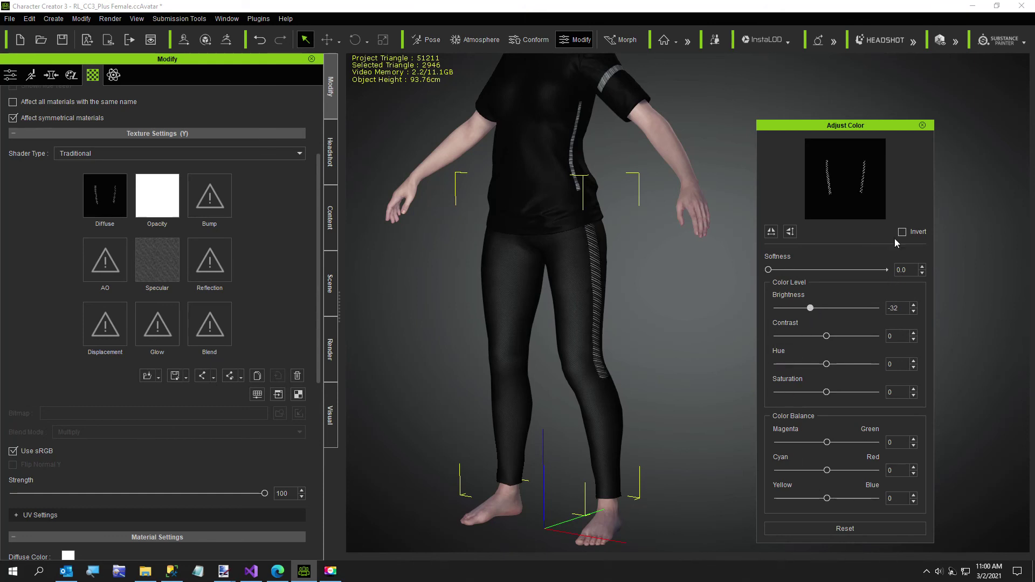
left_click(922, 125)
right_click_drag(656, 402, 837, 390)
right_click_drag(688, 337, 403, 342)
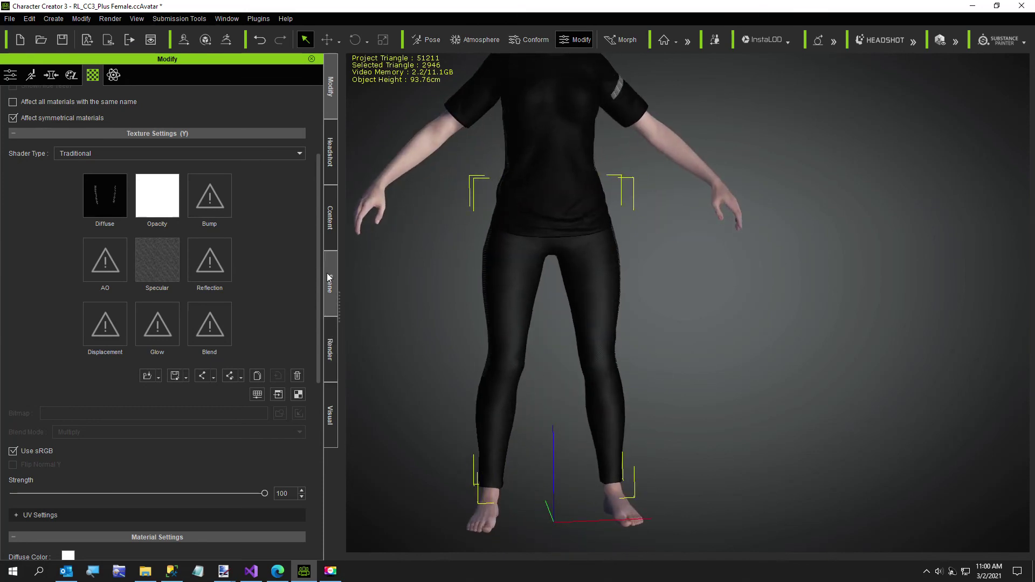
Search the whole cloth template library for "Socks"
left_click(329, 210)
left_click(195, 117)
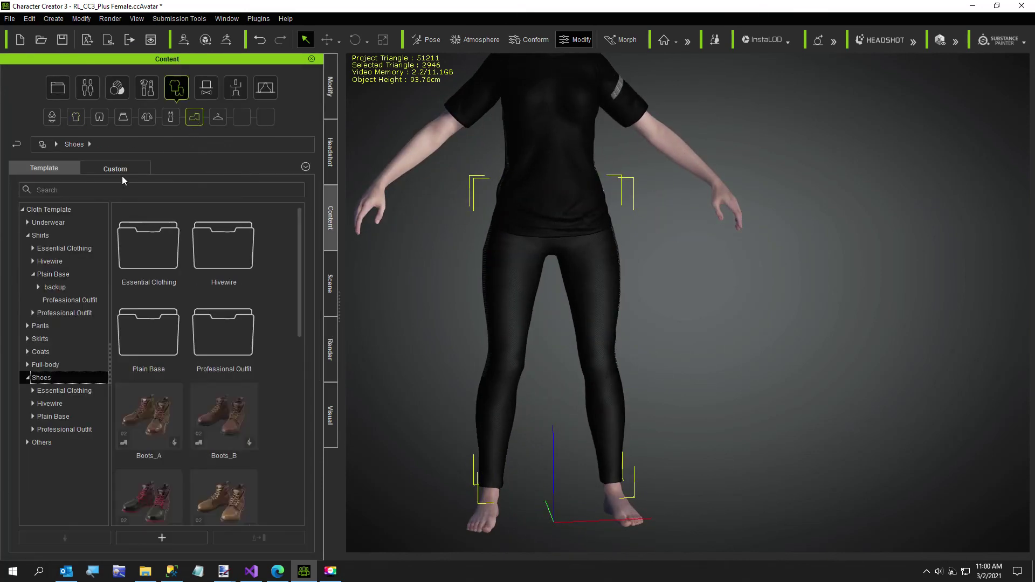
left_click(68, 193)
left_click(48, 210)
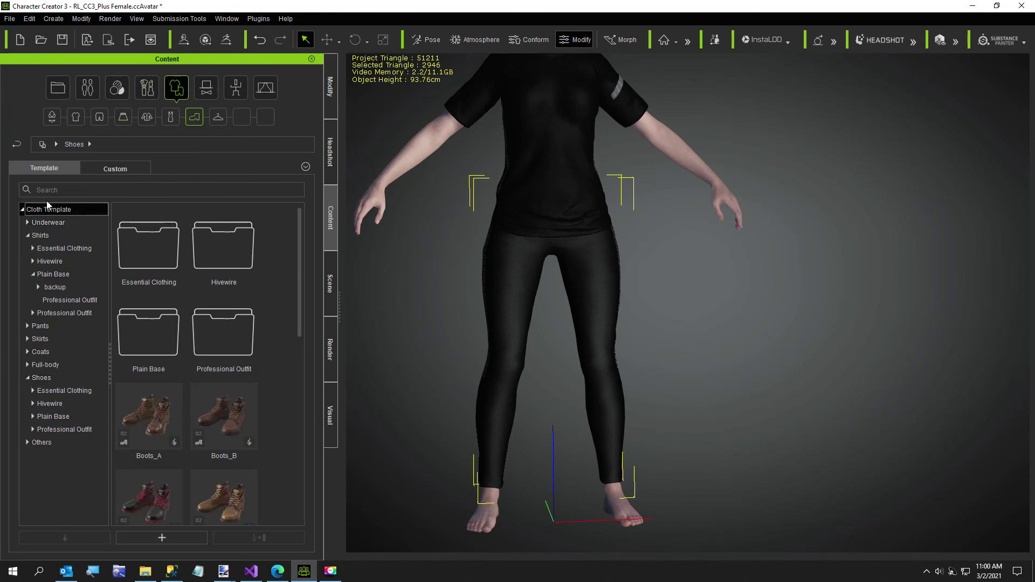
left_click(74, 188)
type("s")
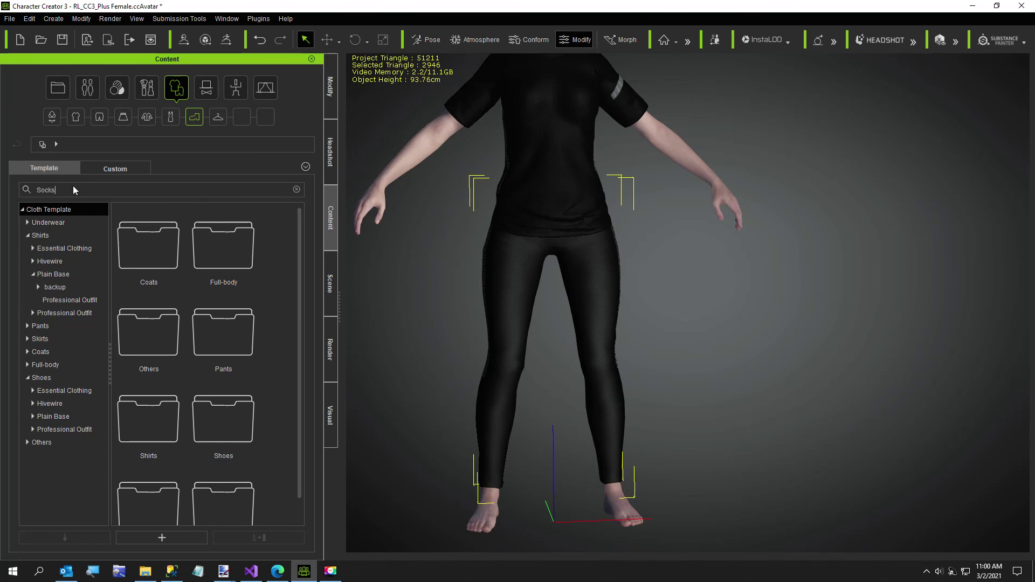
key("Return")
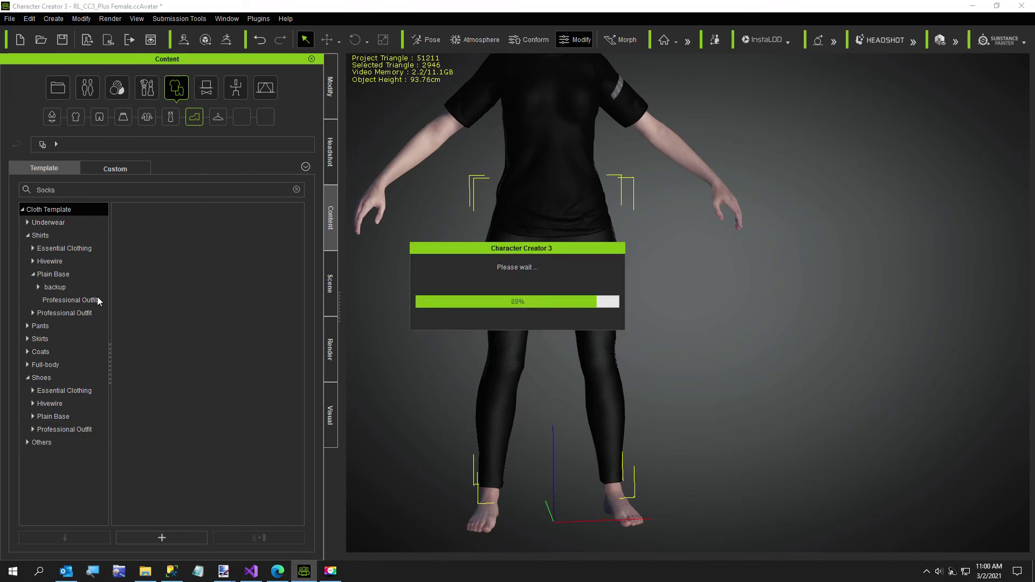
Put the Ankle socks_A cloth on the character using the Fit Body Shape option
double_click(224, 499)
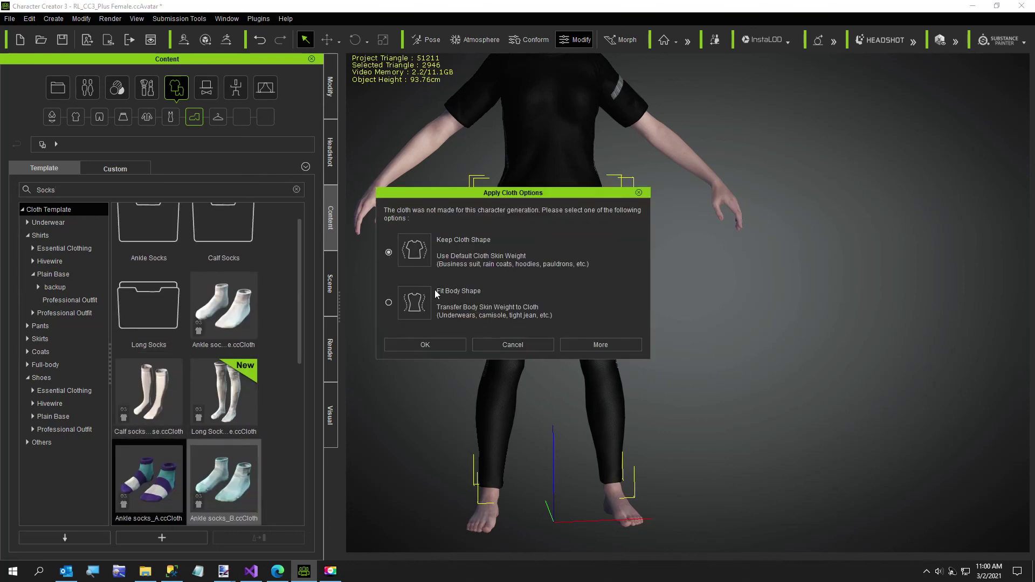
left_click(388, 303)
left_click(404, 346)
left_click(443, 325)
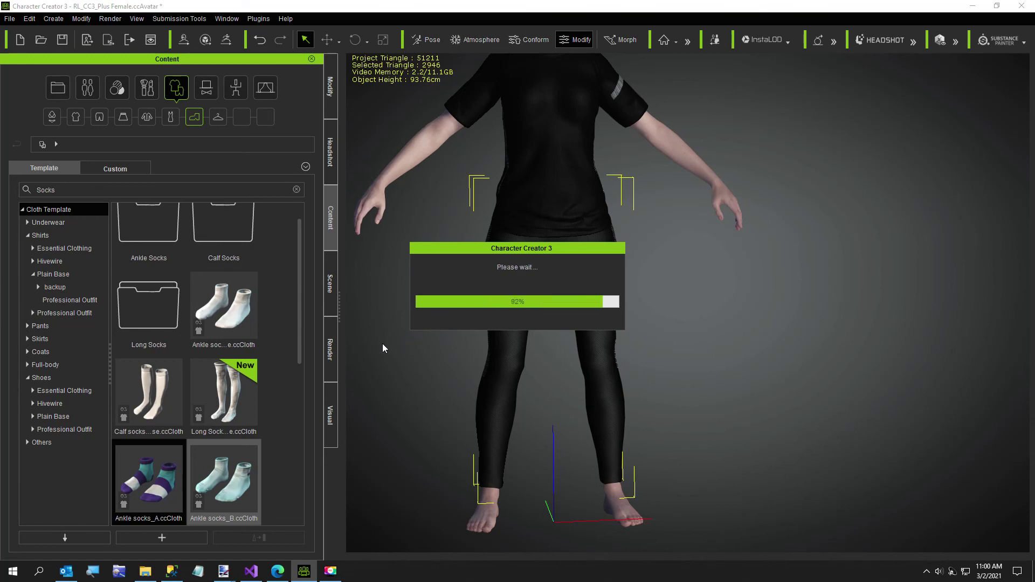
left_click(491, 437)
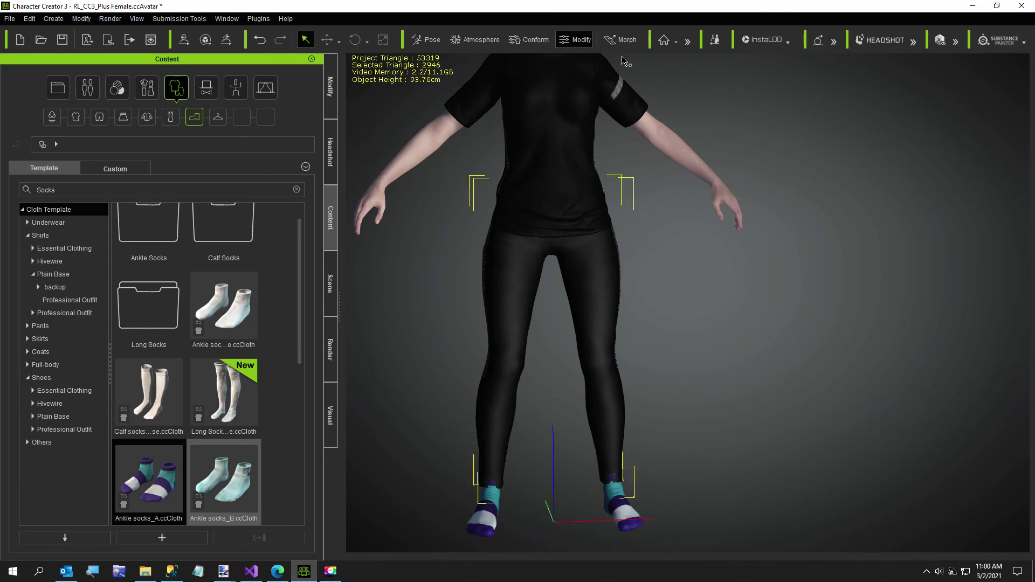
Calculate the Skinny Pants' conform collision against the socks and check the ankles from another angle
left_click(531, 46)
left_click(205, 306)
left_click(205, 306)
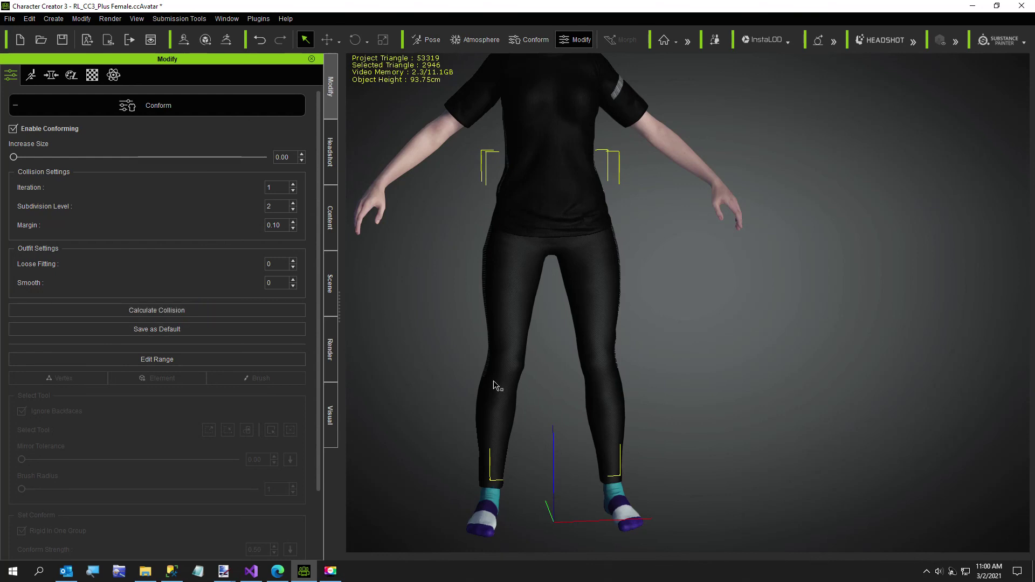
right_click_drag(670, 463, 604, 505)
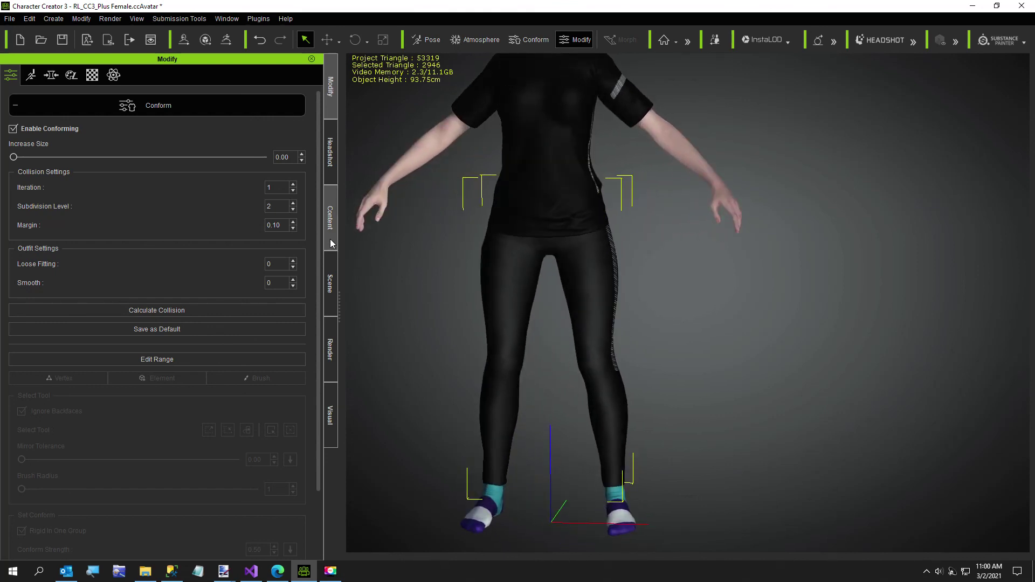
Put the custom Mixed Paint Shoes on the character and check them from a three-quarter view
left_click(330, 219)
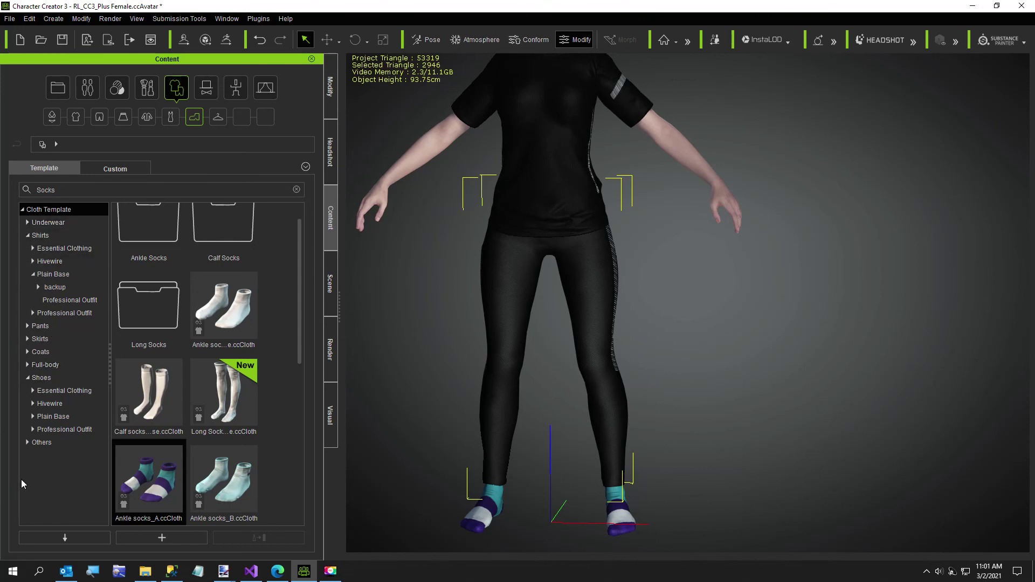
left_click(41, 377)
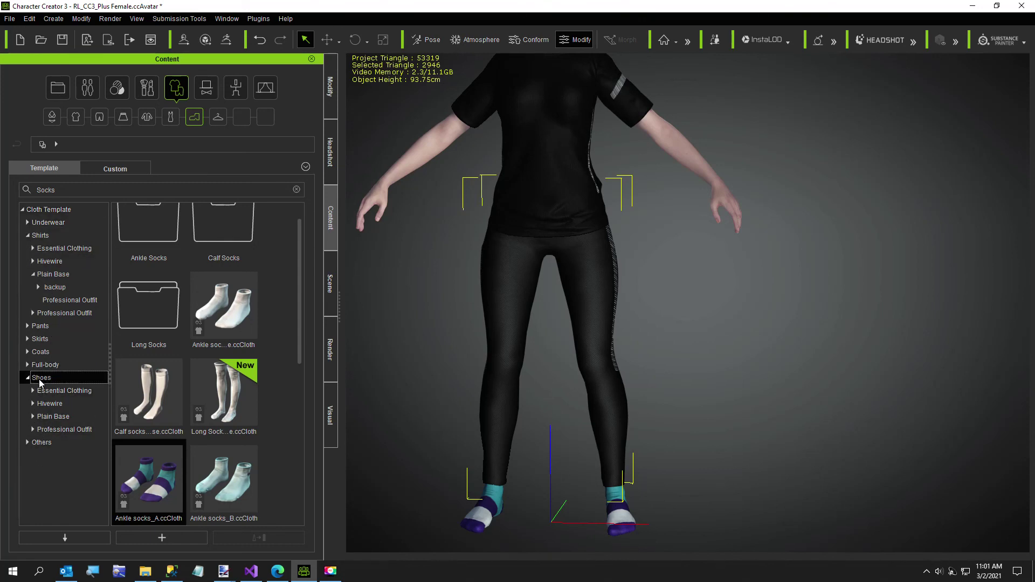
left_click(107, 163)
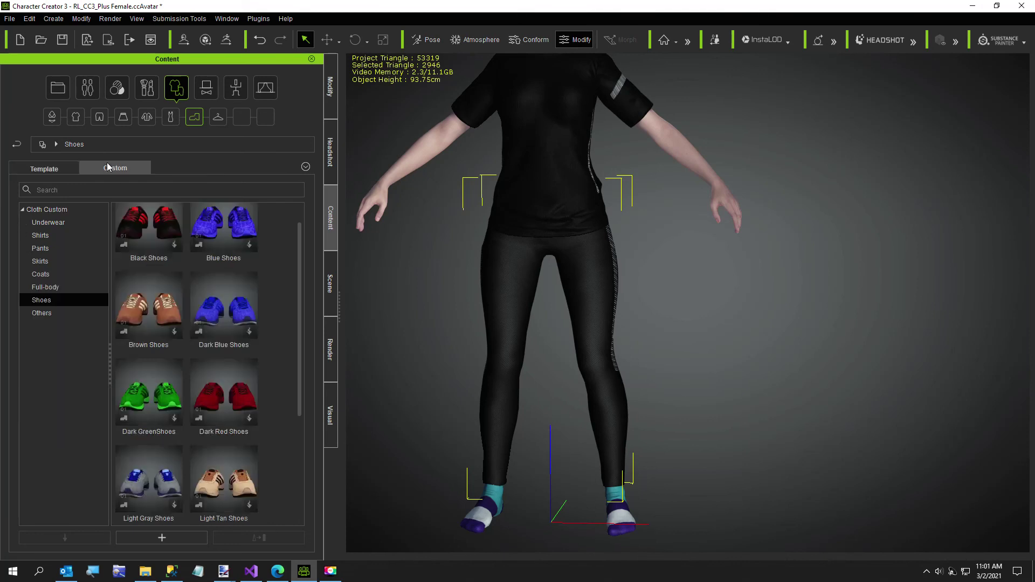
scroll(159, 386, "down", 3)
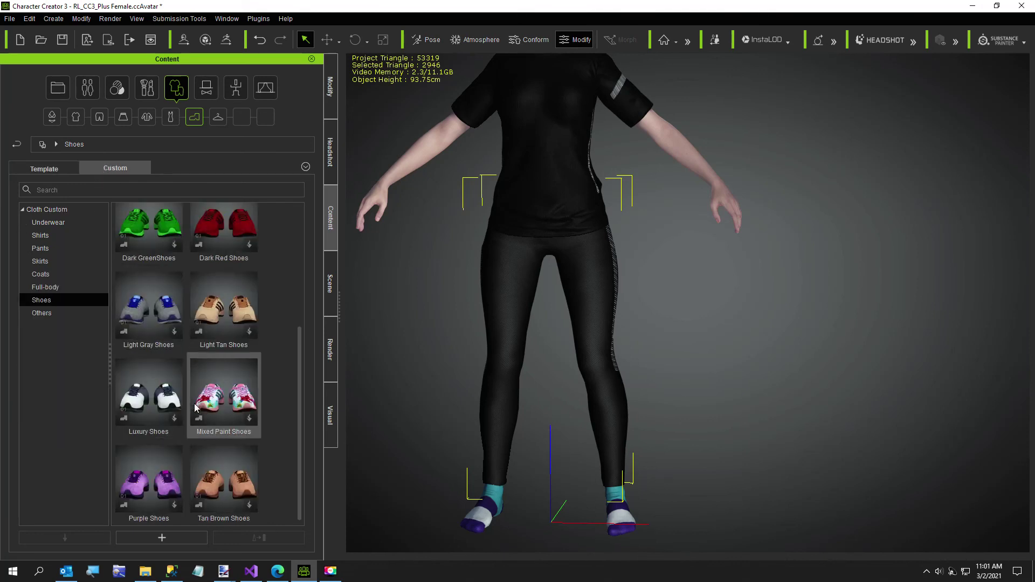
double_click(222, 407)
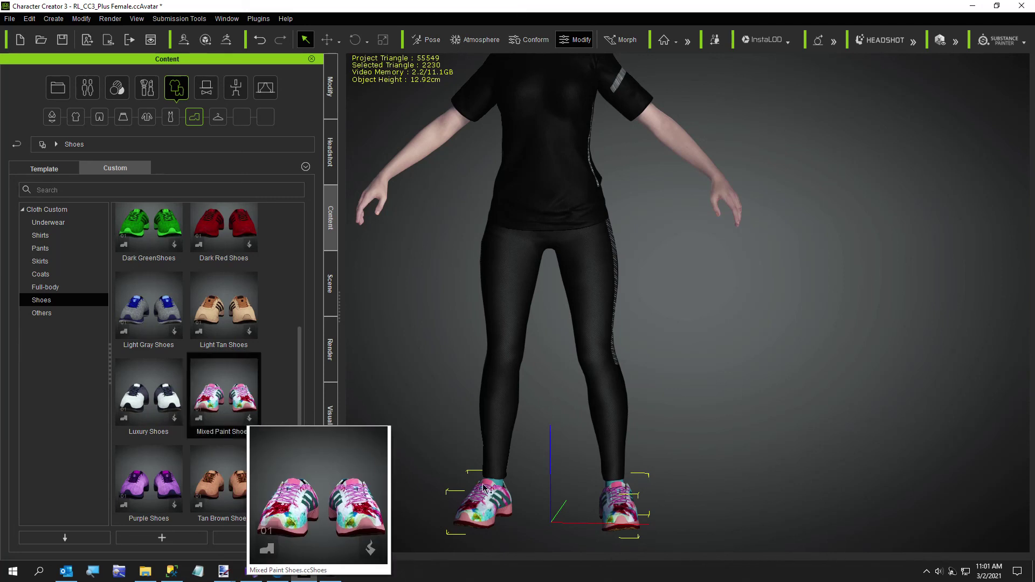
right_click_drag(480, 485, 461, 410)
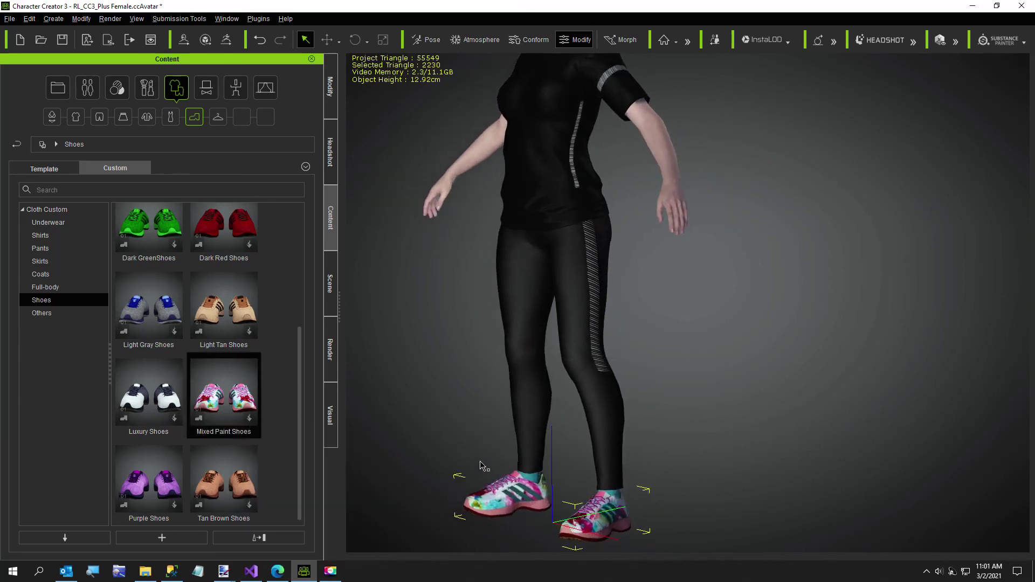
scroll(460, 406, "up", 2)
right_click_drag(523, 438, 505, 460)
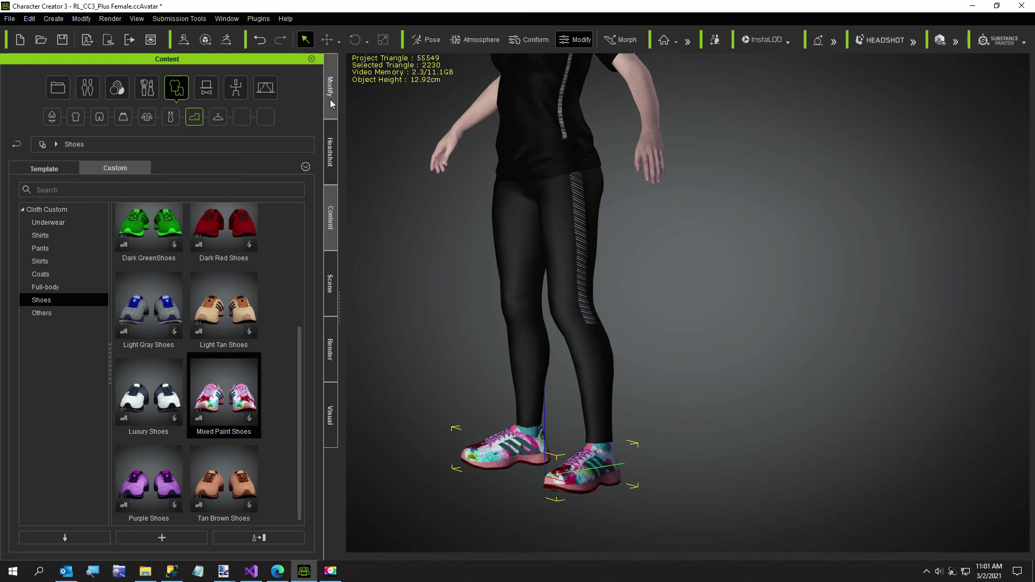
Invert the shoes' diffuse texture colors, set its brightness to 33, and review the shoes with the full outfit
left_click(331, 104)
left_click(92, 75)
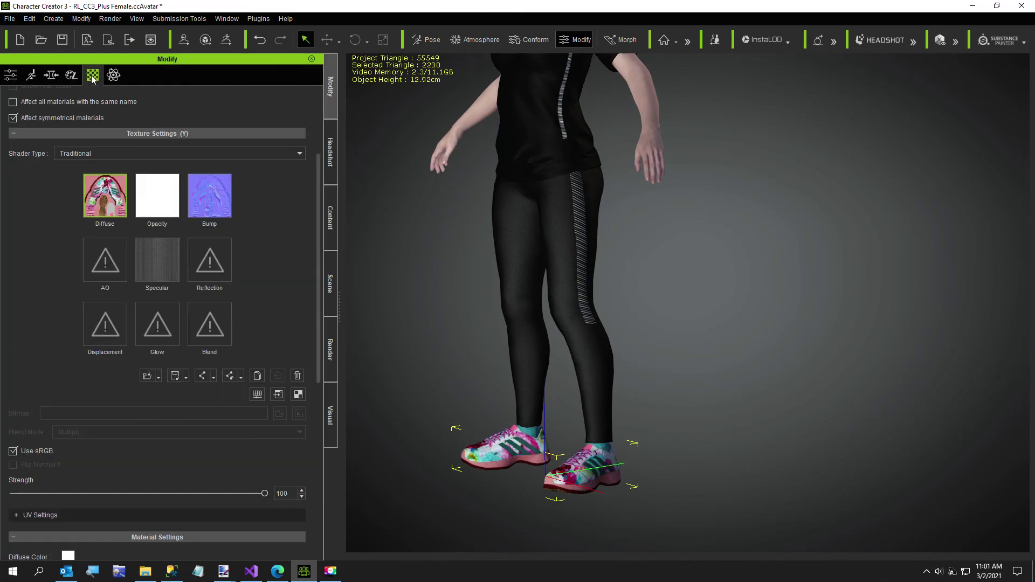
left_click(257, 395)
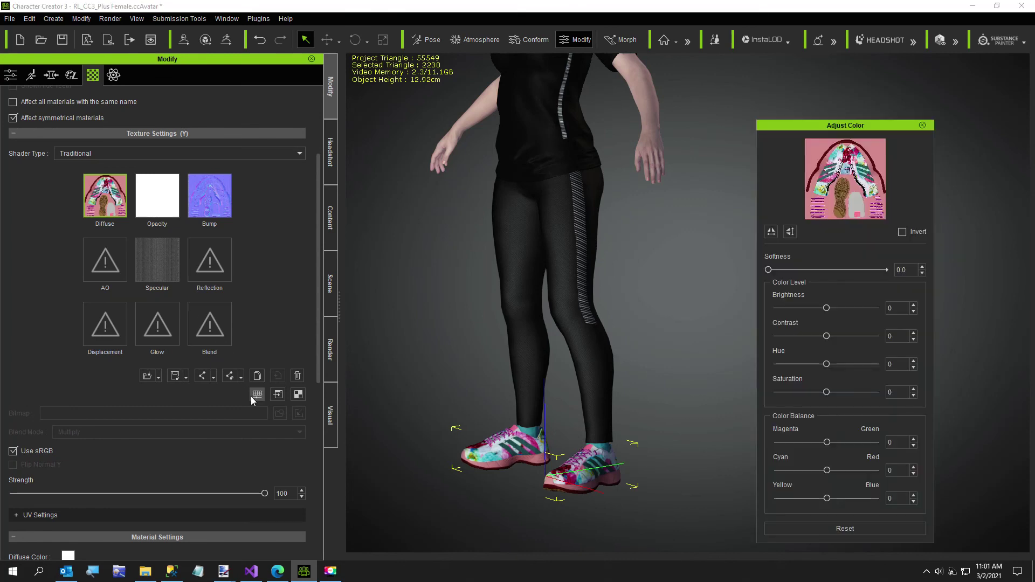
left_click(901, 233)
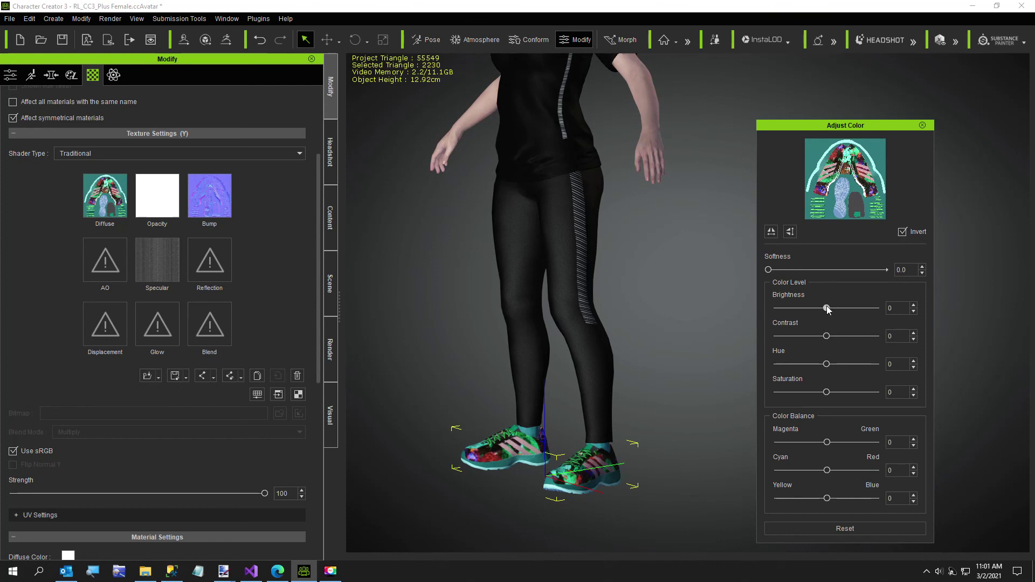
left_click_drag(828, 308, 841, 307)
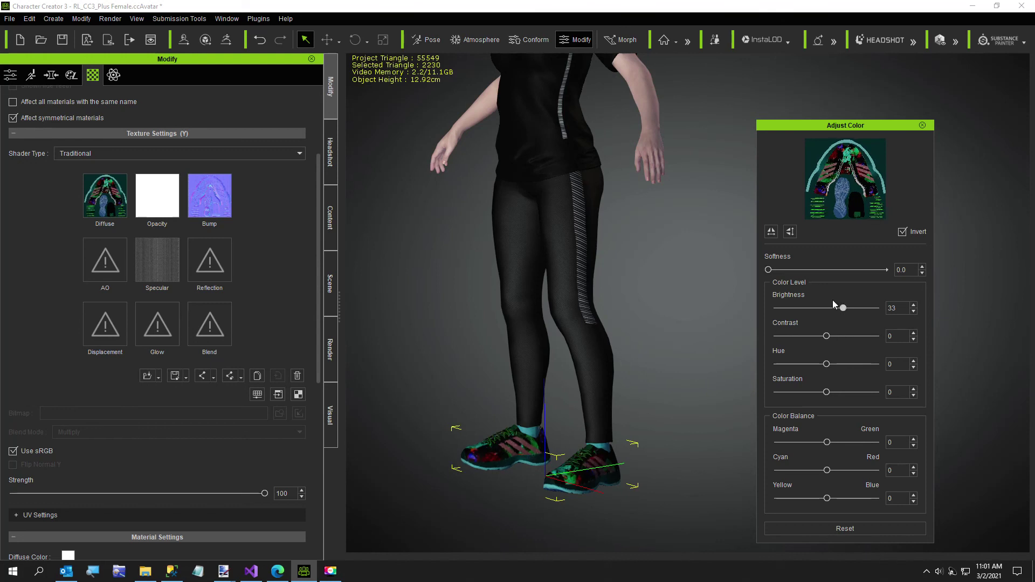
left_click(922, 126)
right_click_drag(612, 514, 612, 476)
right_click_drag(589, 436, 567, 407)
scroll(566, 408, "down", 5)
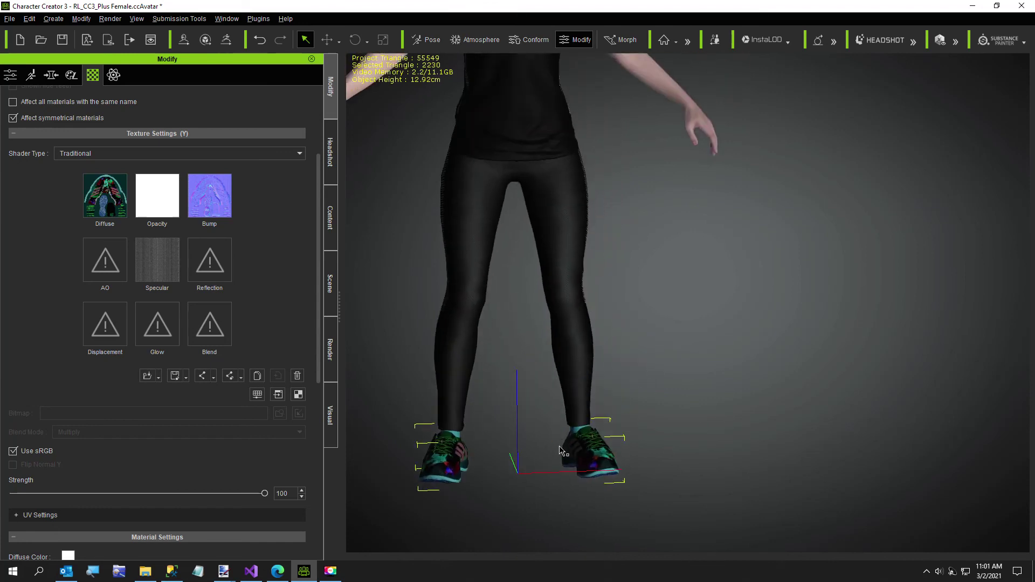
scroll(555, 467, "down", 5)
middle_click_drag(538, 381, 516, 513)
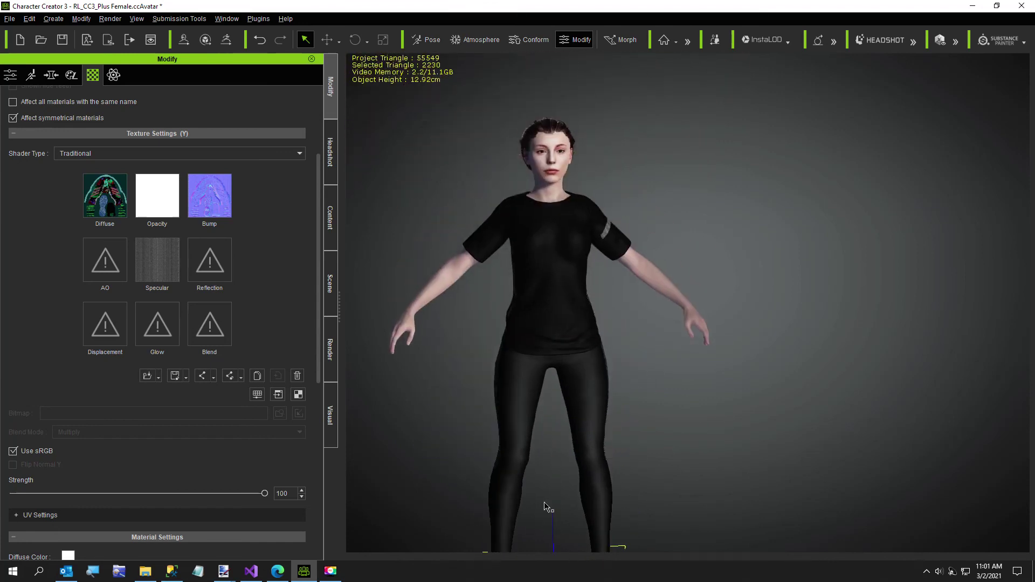
scroll(515, 494, "up", 5)
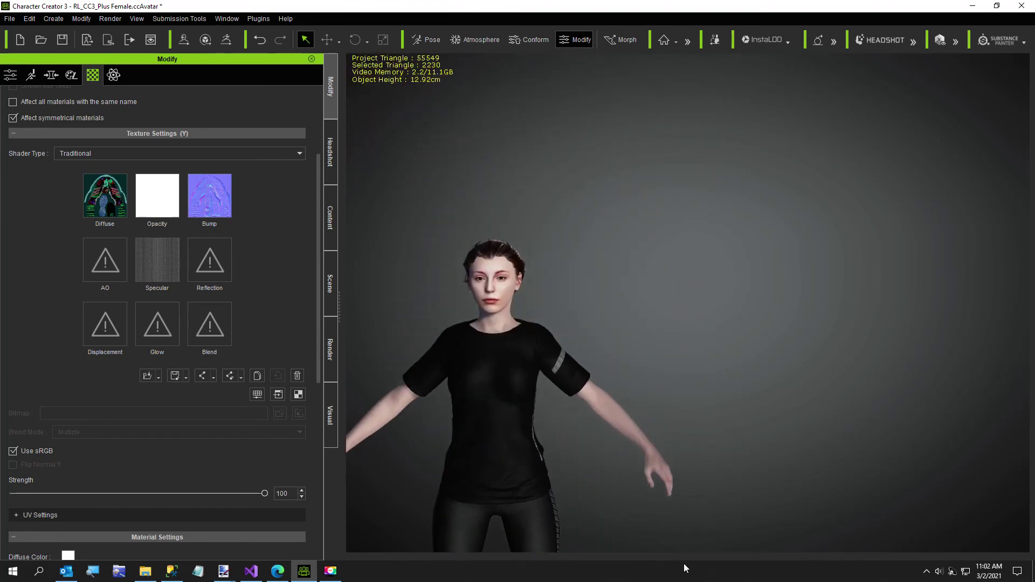
left_click(331, 571)
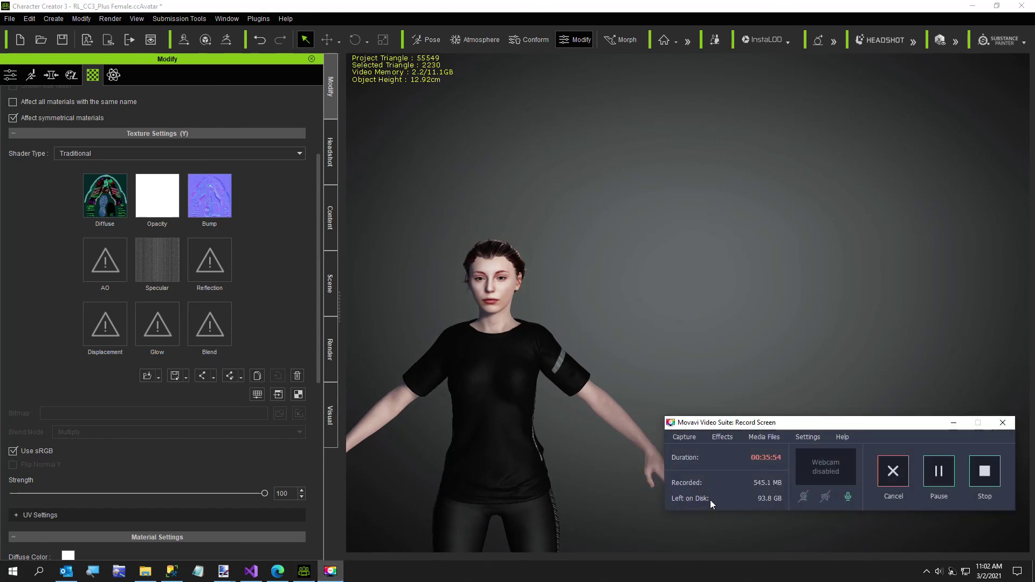
left_click(952, 421)
Examine the mesh stripes on the T-shirt and pants up close from both sides, and the upper body from the side and front
middle_click_drag(730, 432, 634, 463)
mouse_move(634, 462)
right_mouse_down()
mouse_move(497, 418)
mouse_move(764, 499)
mouse_move(764, 487)
mouse_move(868, 455)
mouse_move(723, 444)
mouse_move(612, 455)
mouse_move(584, 478)
mouse_move(631, 456)
right_mouse_up()
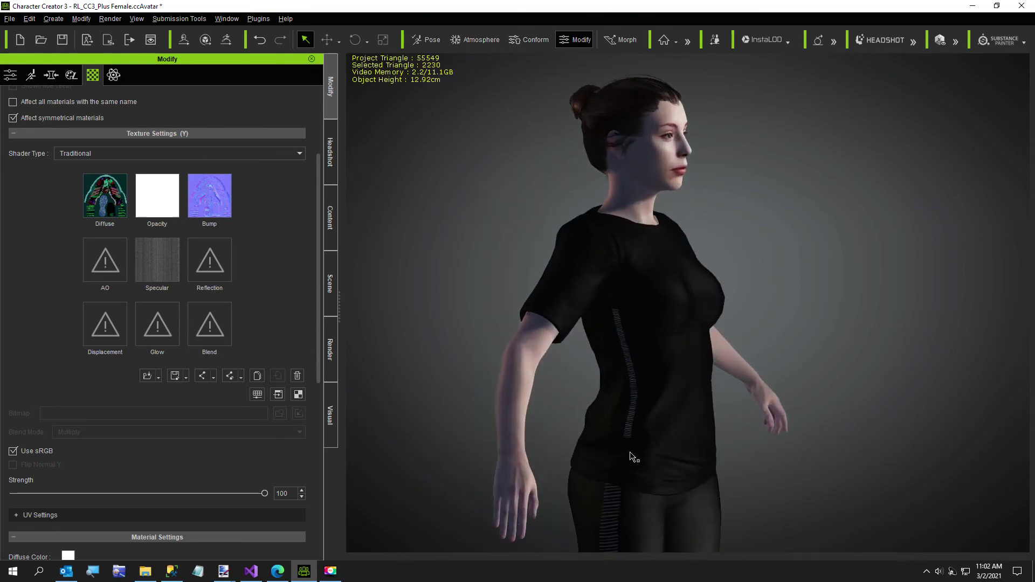
scroll(631, 456, "up", 5)
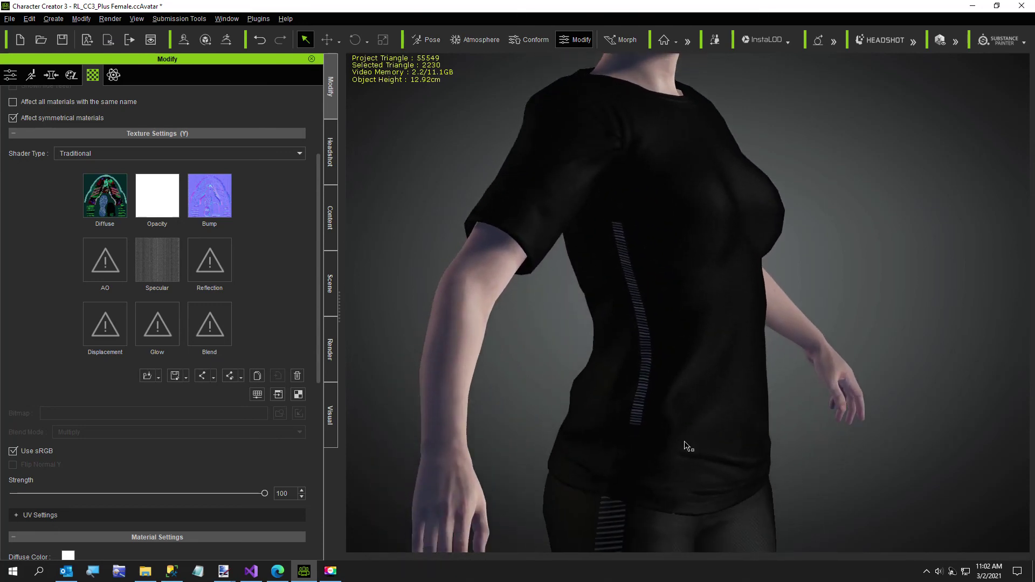
right_click_drag(684, 445, 714, 425)
middle_click_drag(713, 425, 397, 446)
right_click_drag(397, 447, 614, 476)
middle_click_drag(652, 437, 547, 367)
right_click_drag(547, 368, 659, 474)
middle_click_drag(664, 389, 664, 531)
right_click_drag(659, 527, 663, 449)
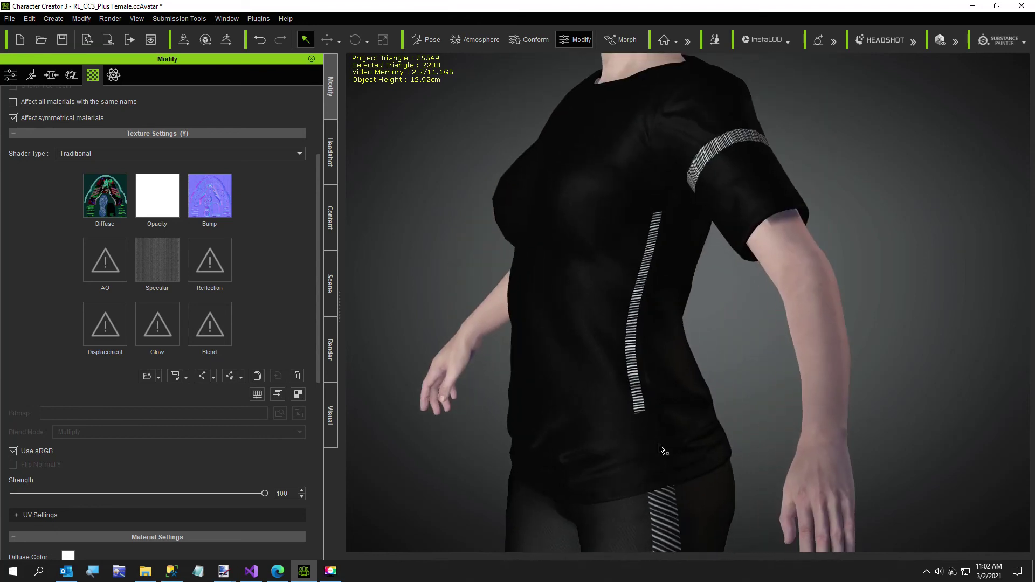
middle_click_drag(650, 453, 608, 386)
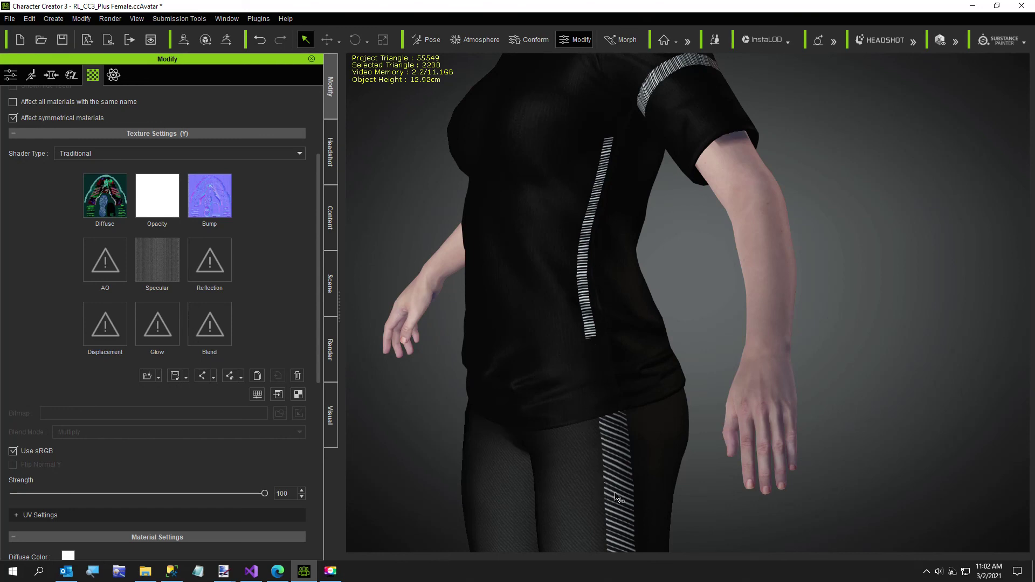
scroll(610, 475, "down", 4)
right_click_drag(607, 475, 717, 474)
right_click_drag(703, 253, 497, 399)
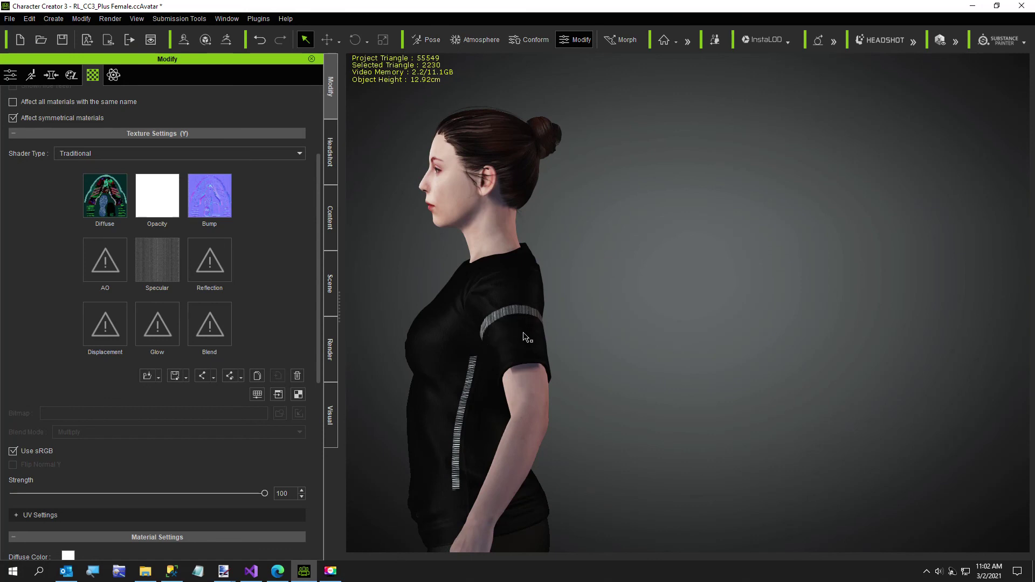
right_click_drag(510, 378, 601, 485)
right_click_drag(683, 475, 642, 478)
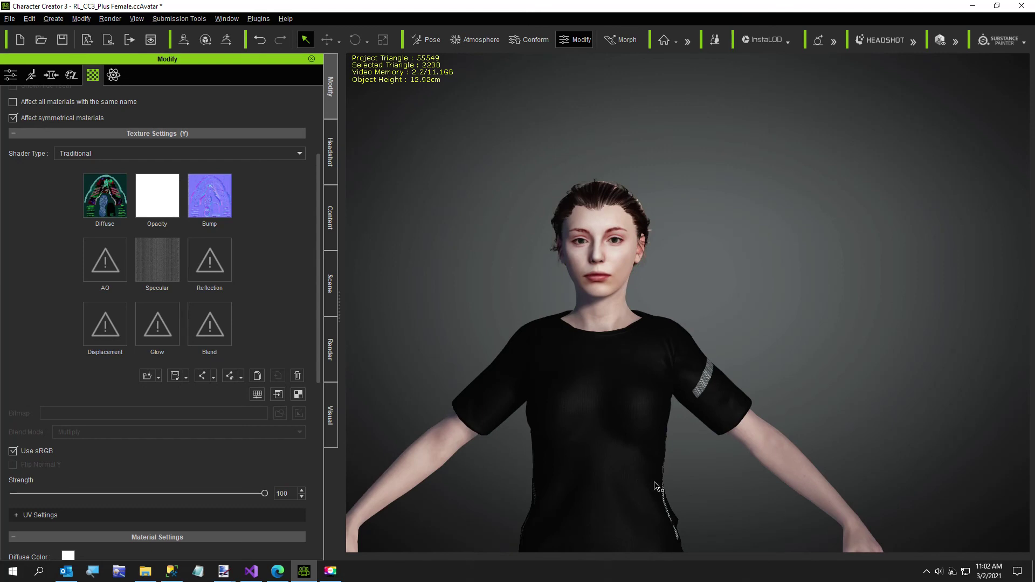